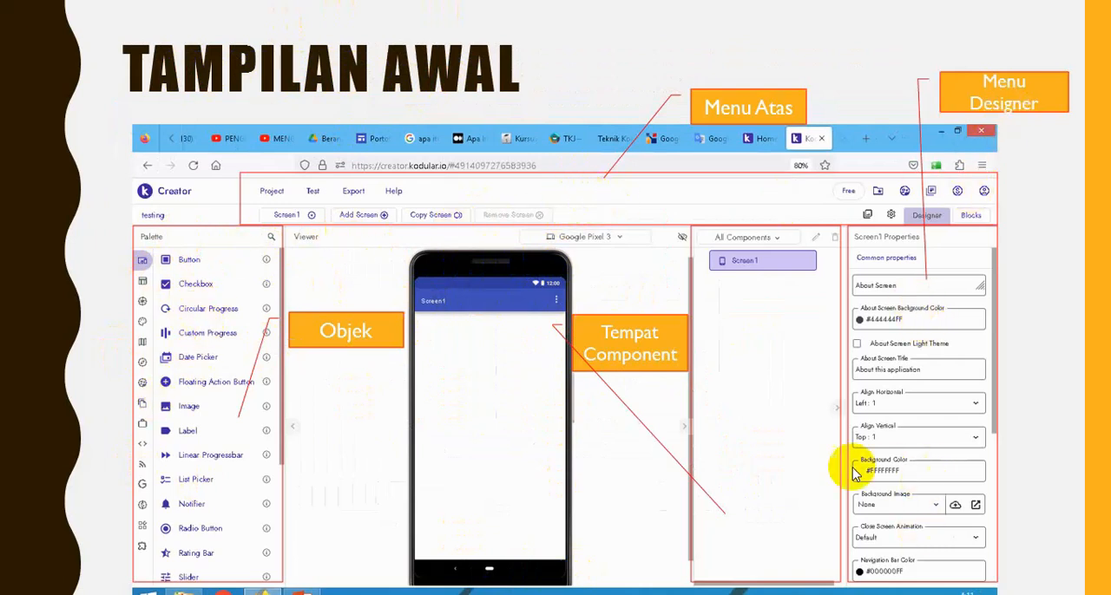
{"action": "left_click", "coordinate": [595, 384]}
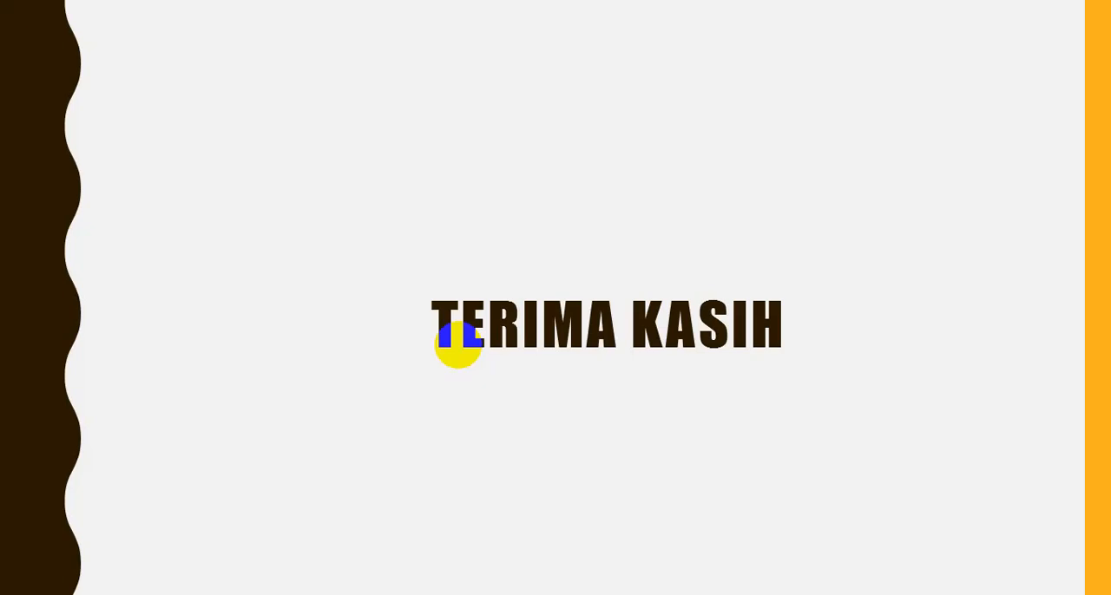
{"action": "key", "text": "Escape"}
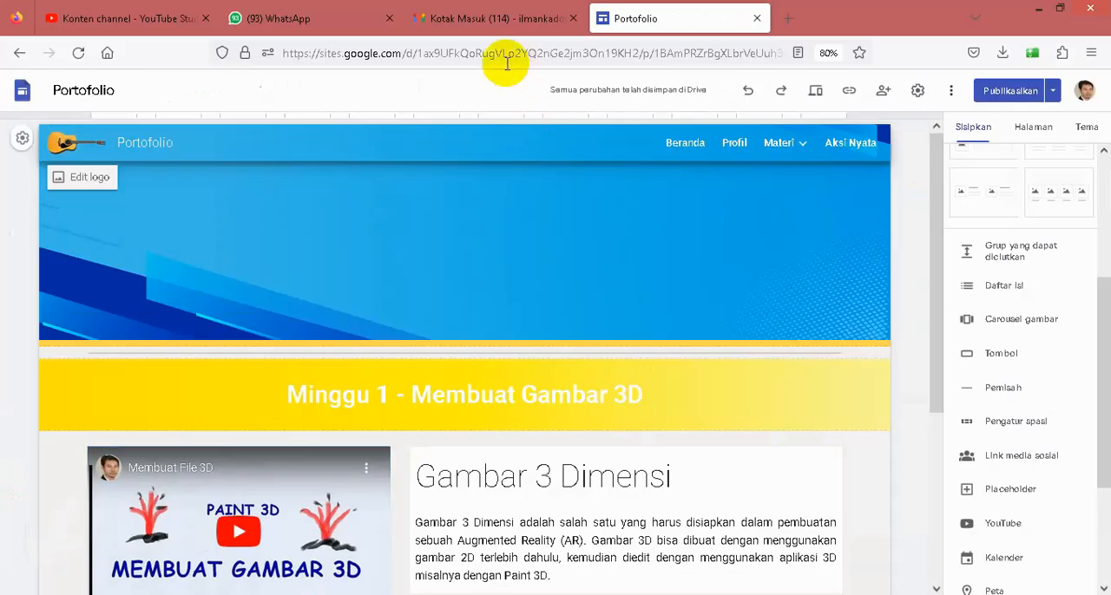
- Review the existing Portofolio site's Beranda page down to its footer, and open its Profil page
{"action": "left_click", "coordinate": [623, 222]}
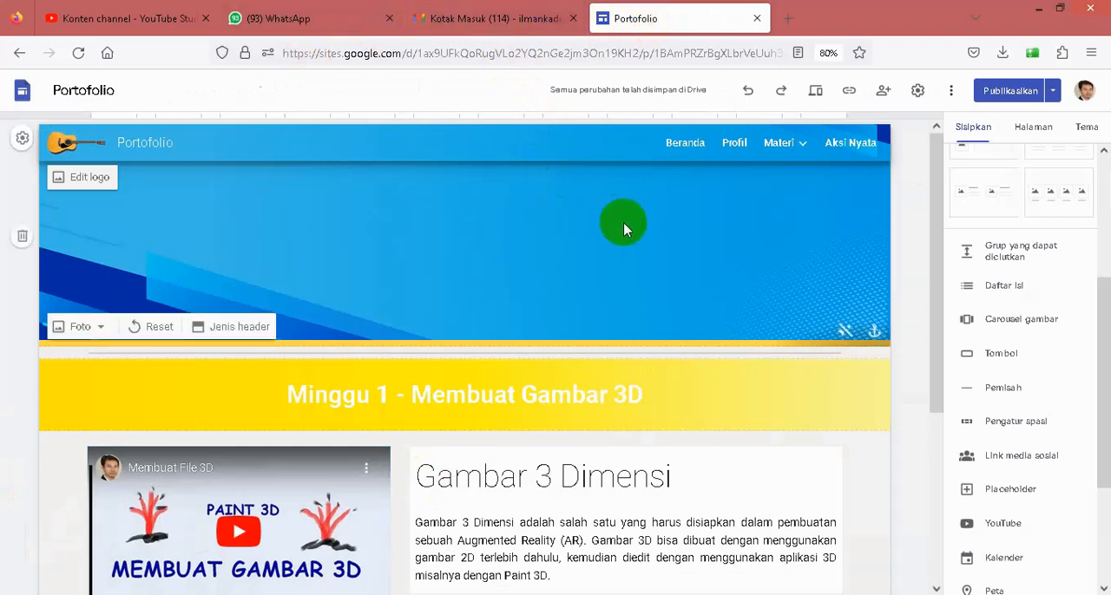
{"action": "scroll", "coordinate": [503, 278], "scroll_direction": "down", "scroll_amount": 3}
{"action": "scroll", "coordinate": [503, 282], "scroll_direction": "up", "scroll_amount": 3}
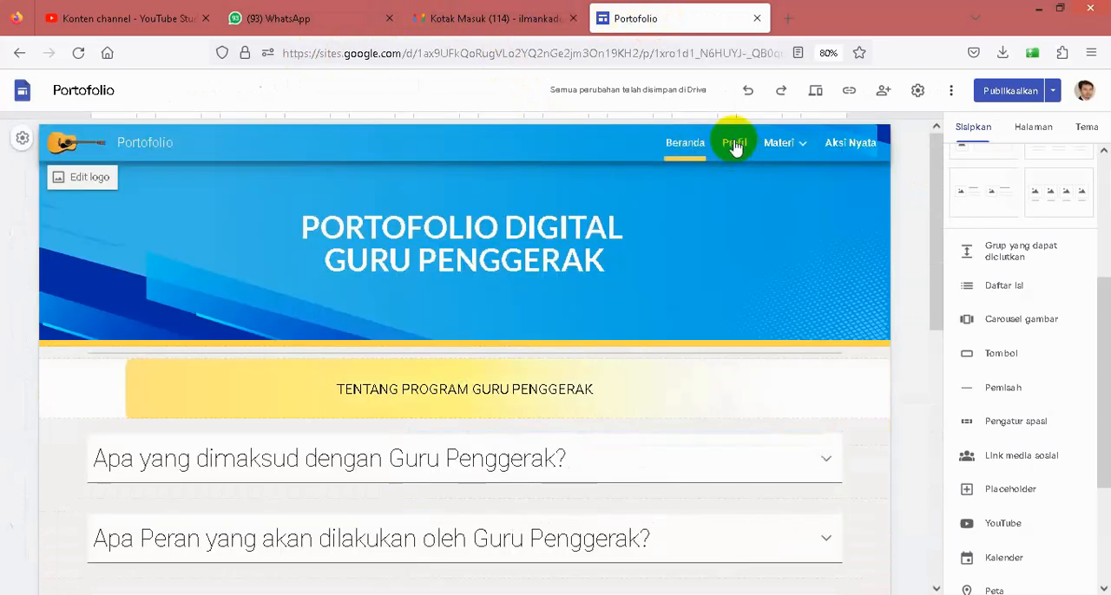
{"action": "scroll", "coordinate": [557, 351], "scroll_direction": "down", "scroll_amount": 2}
{"action": "scroll", "coordinate": [557, 352], "scroll_direction": "down", "scroll_amount": 5}
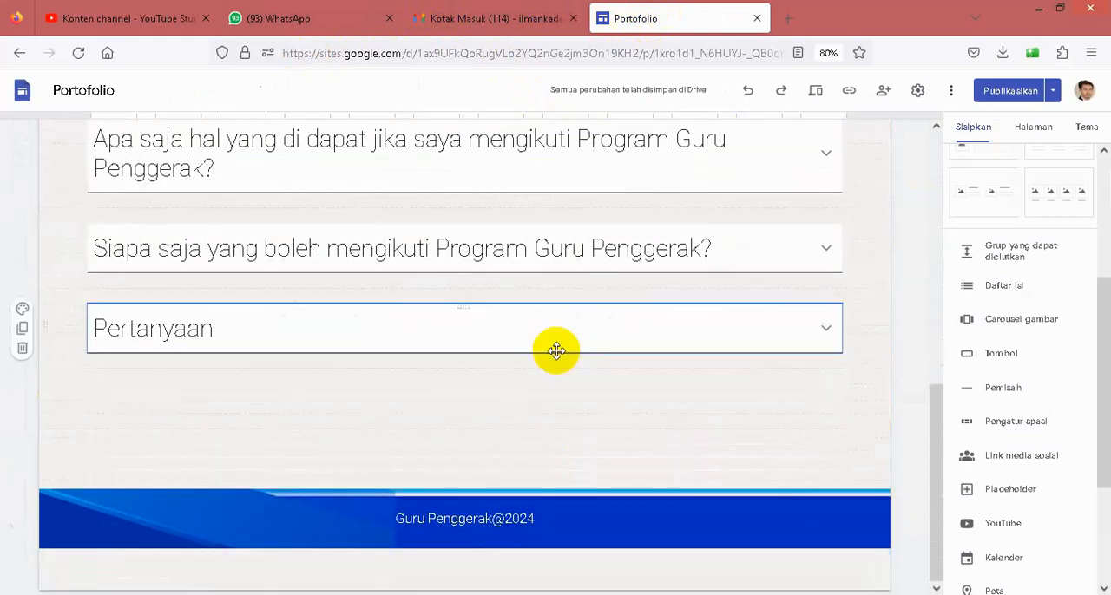
{"action": "scroll", "coordinate": [557, 351], "scroll_direction": "up", "scroll_amount": 3}
{"action": "scroll", "coordinate": [557, 351], "scroll_direction": "up", "scroll_amount": 3}
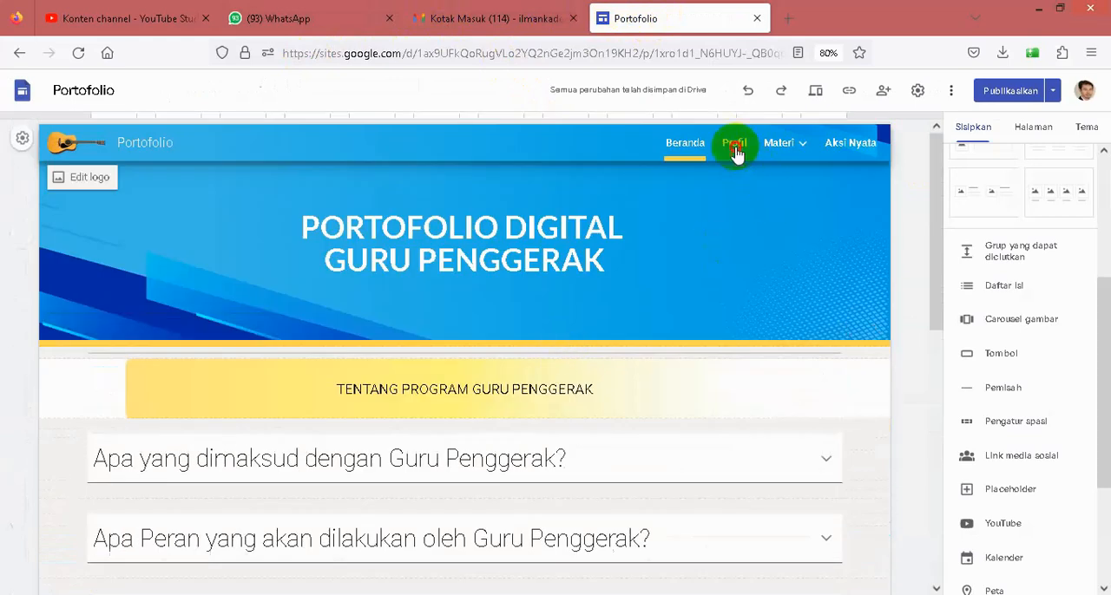
{"action": "left_click", "coordinate": [547, 279]}
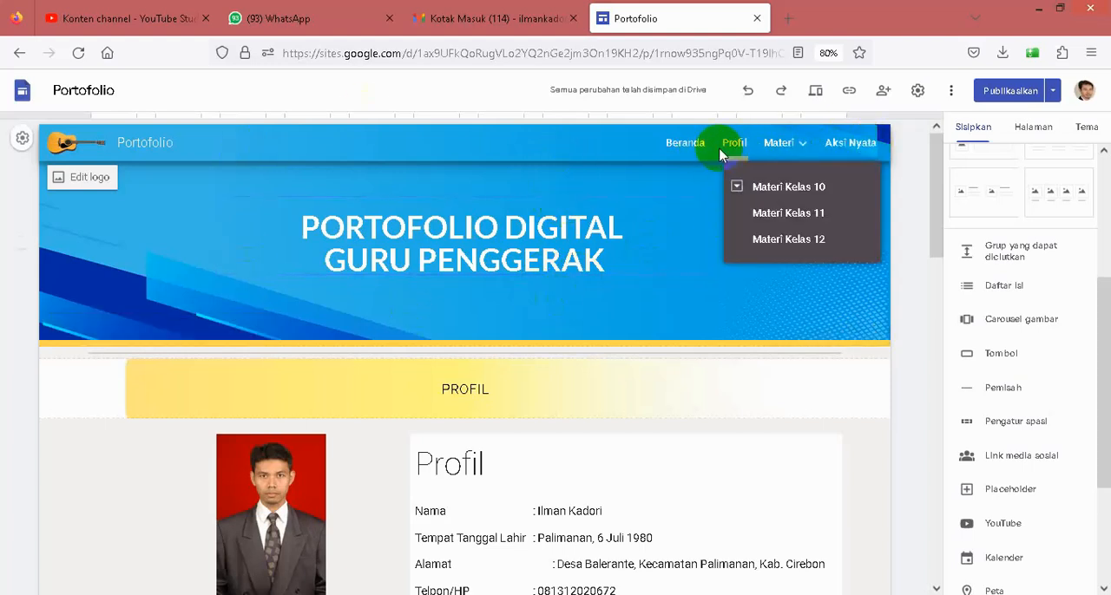
- Expand the site's Materi navigation submenu and view the pages nested under Materi Kelas 10
{"action": "mouse_move", "coordinate": [803, 149]}
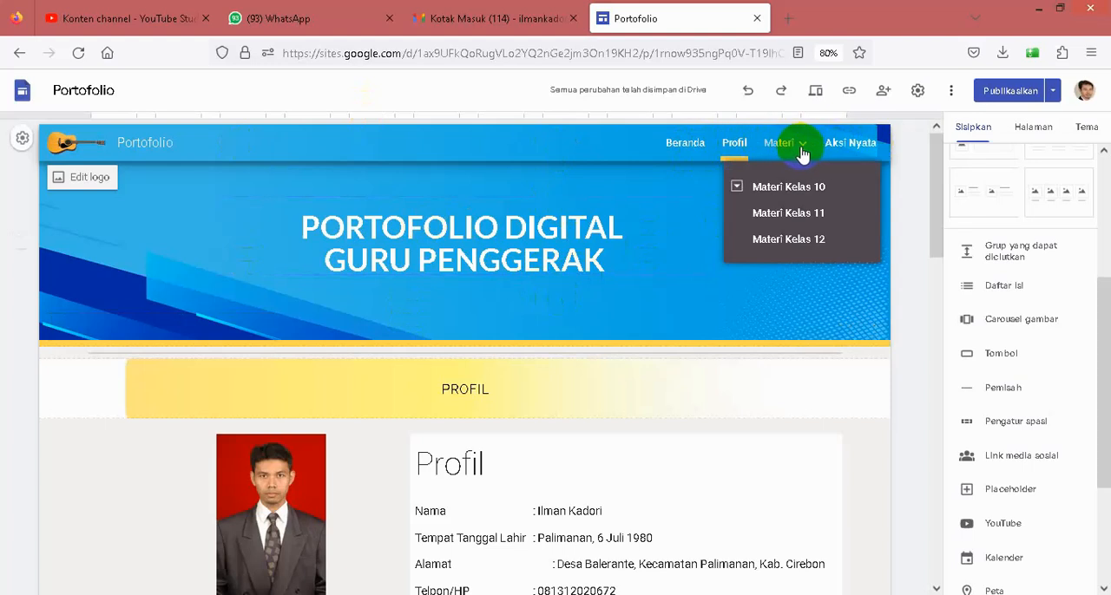
{"action": "left_click", "coordinate": [738, 190]}
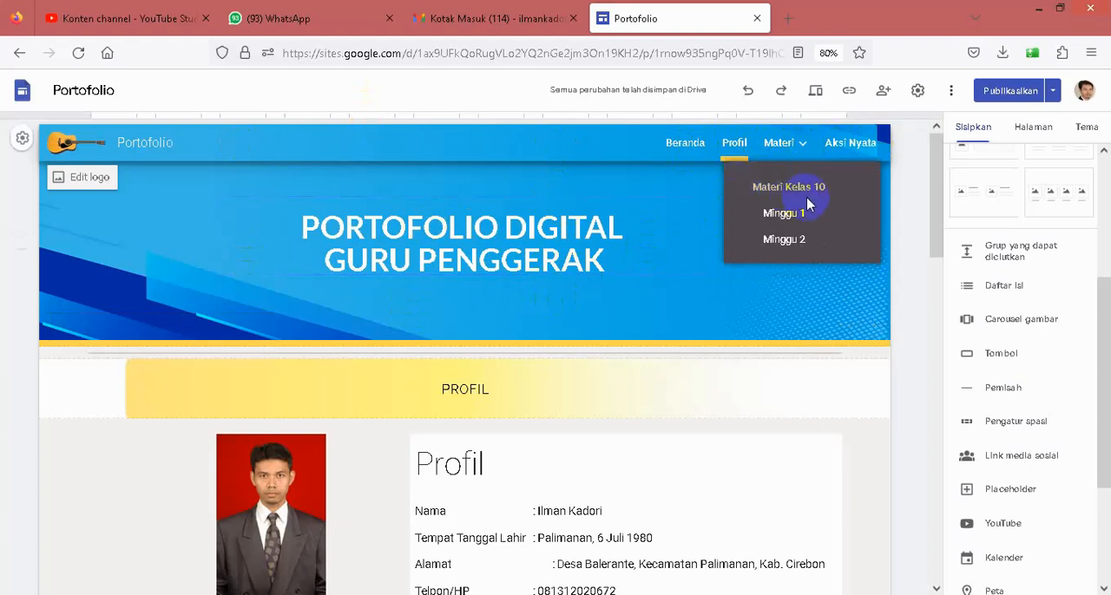
{"action": "left_click", "coordinate": [806, 145]}
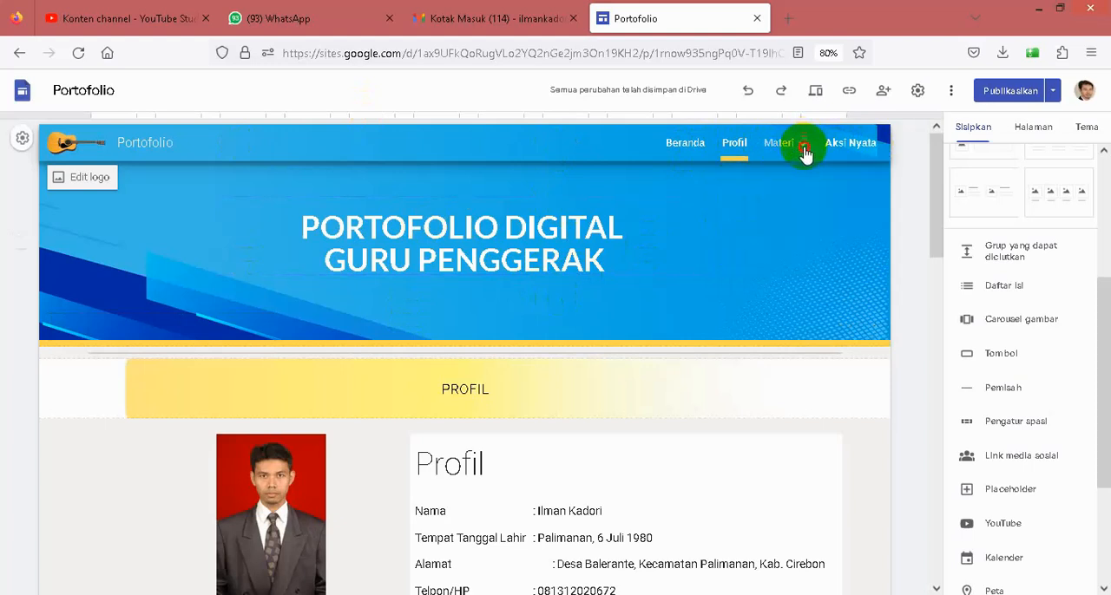
{"action": "left_click", "coordinate": [806, 146]}
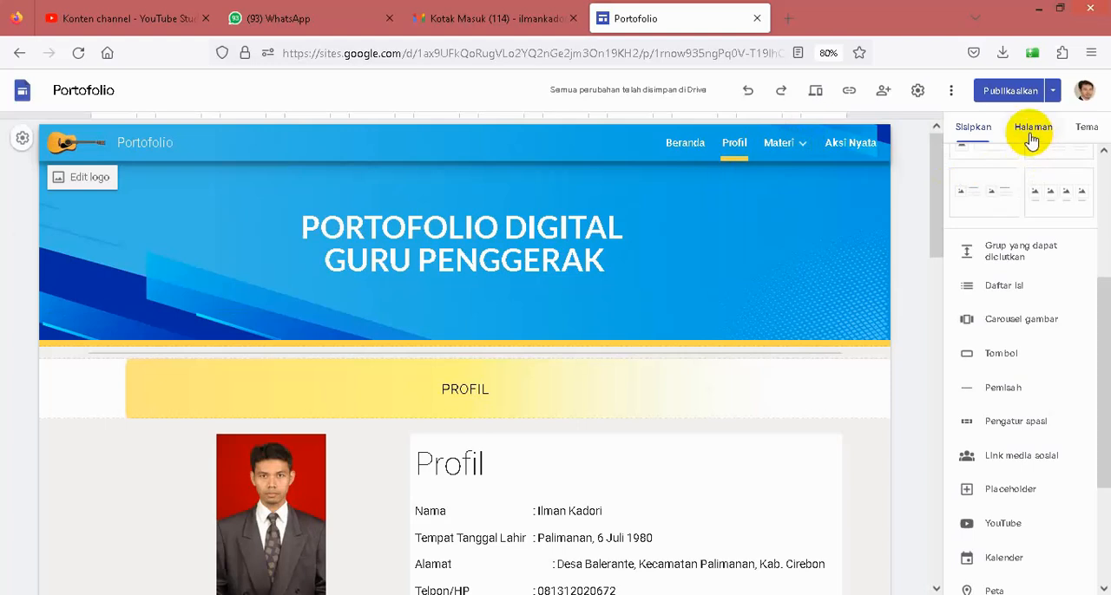
- Open the Materi page and view the hierarchy of pages that make up the site
{"action": "left_click", "coordinate": [776, 147]}
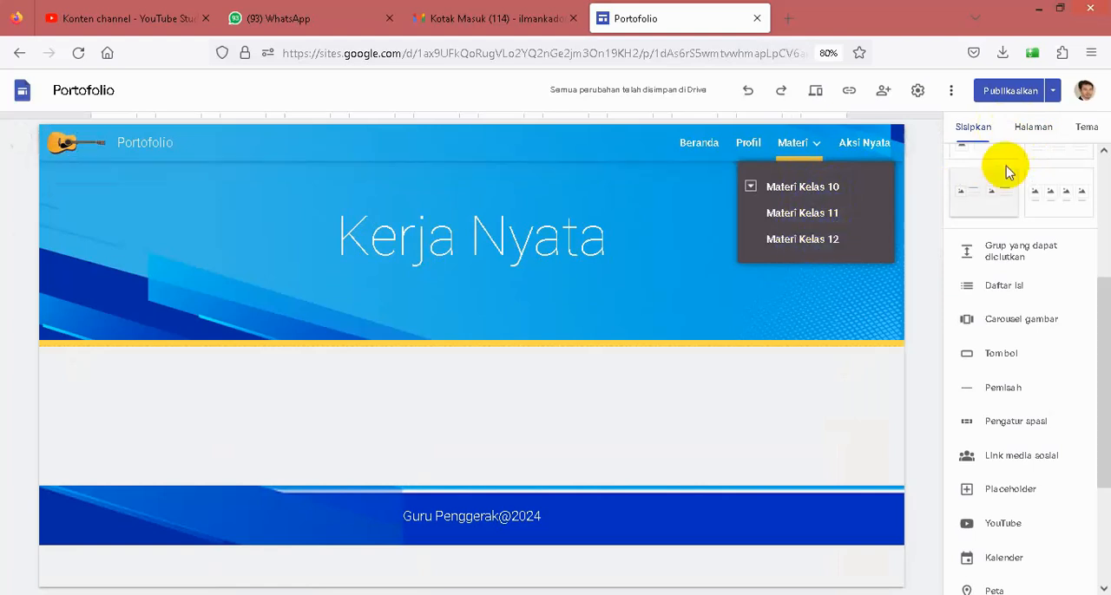
{"action": "mouse_move", "coordinate": [819, 148]}
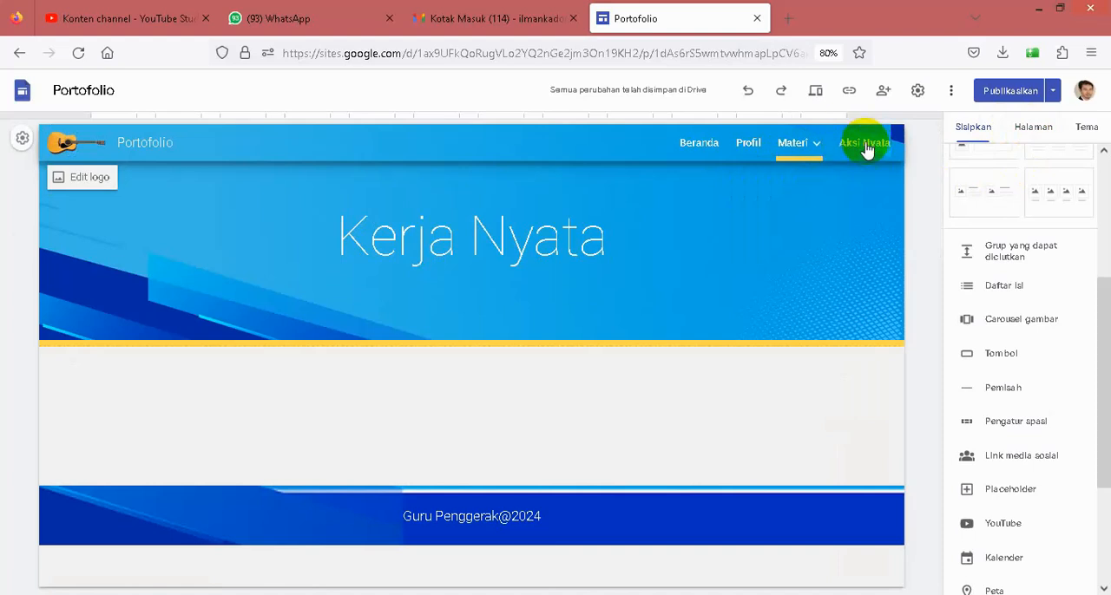
{"action": "left_click", "coordinate": [1034, 137]}
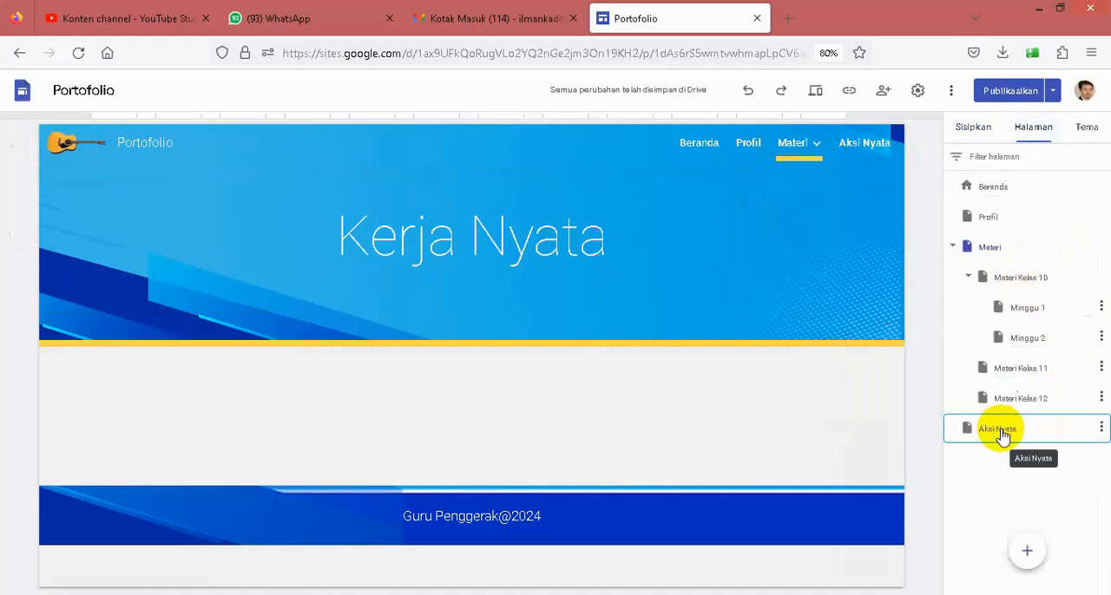
{"action": "left_click", "coordinate": [433, 227]}
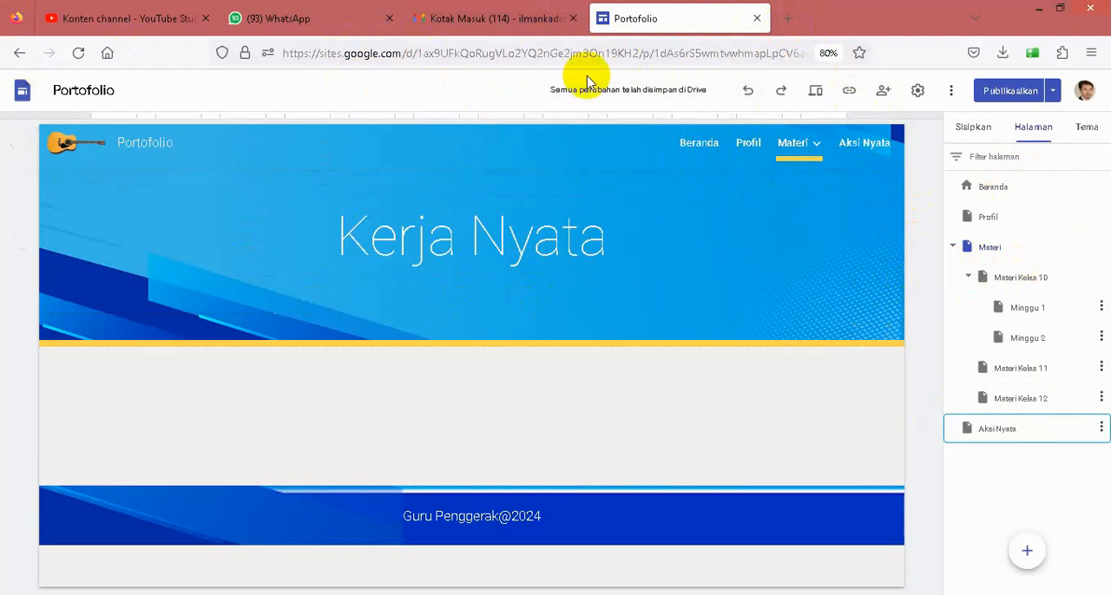
- Open the Google Sites start page at sites.google.com in a new browser tab
{"action": "left_click", "coordinate": [786, 18]}
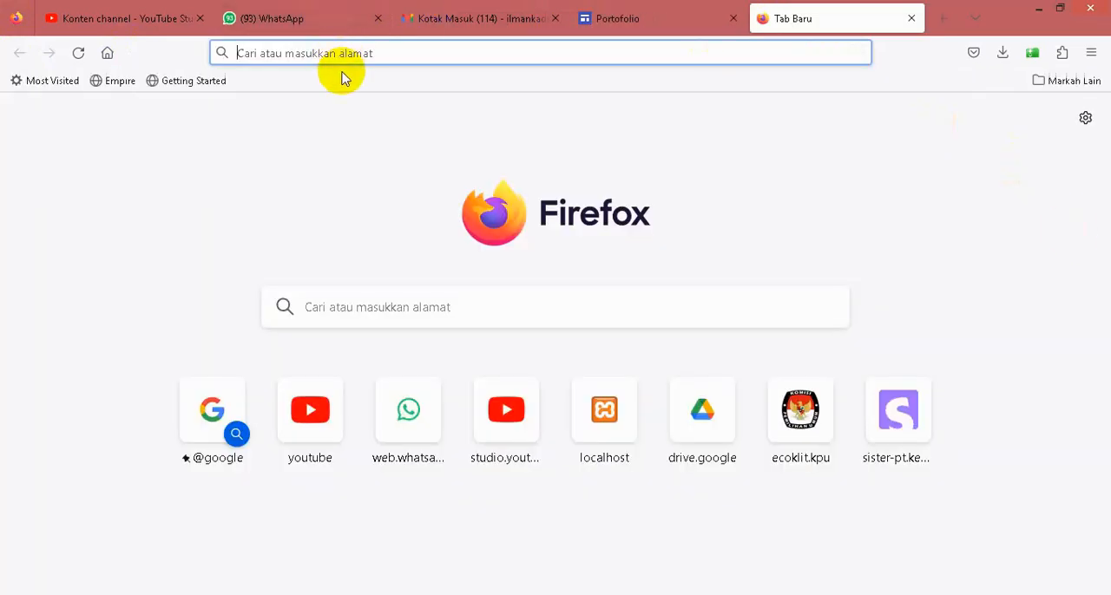
{"action": "left_click", "coordinate": [647, 21]}
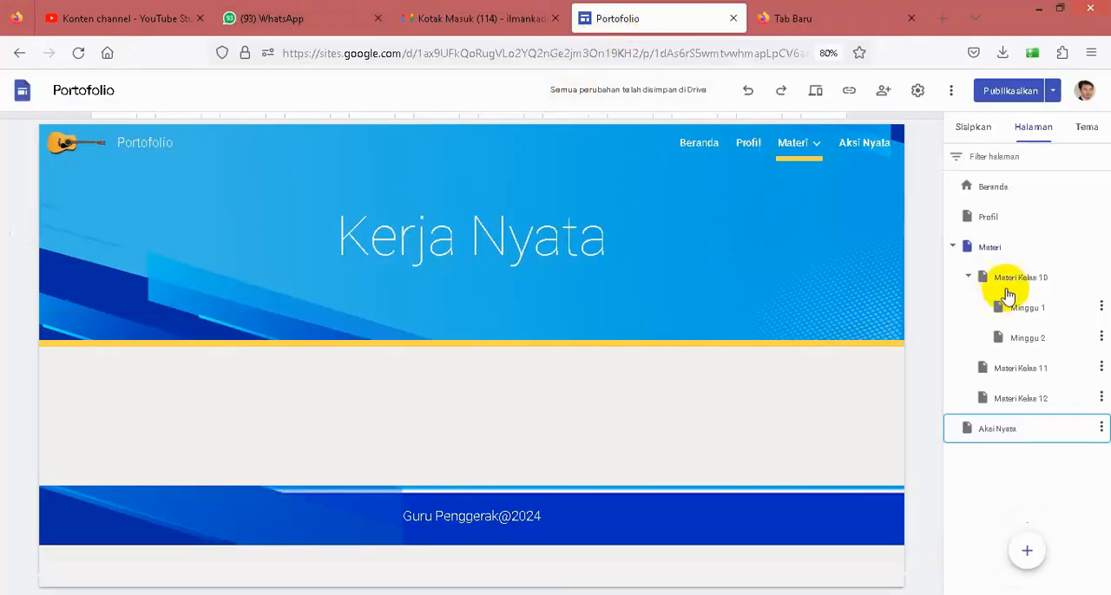
{"action": "left_click", "coordinate": [20, 55]}
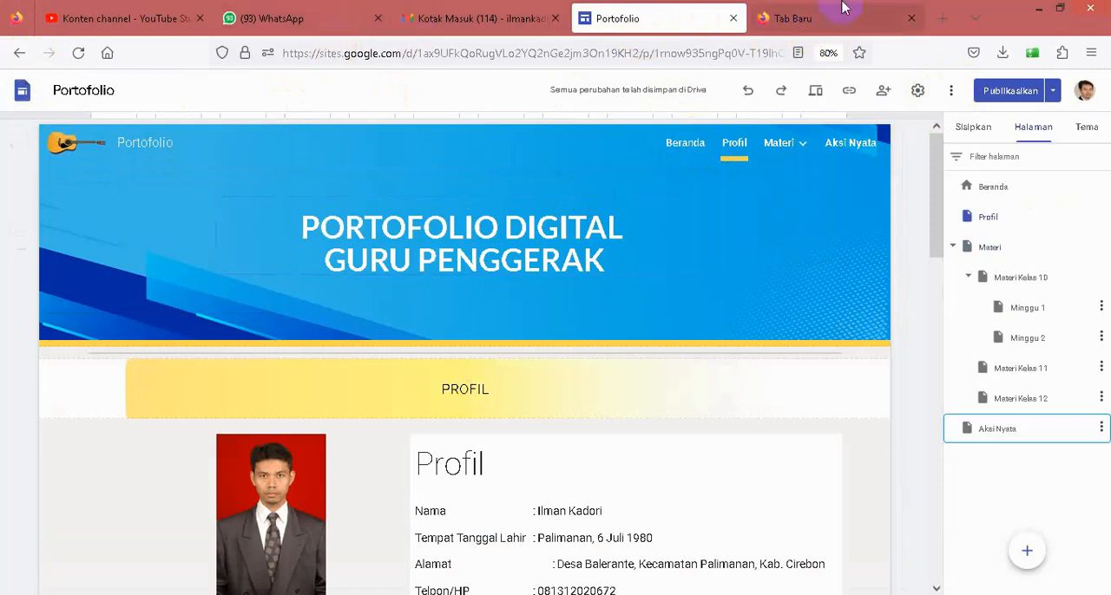
{"action": "left_click", "coordinate": [796, 24]}
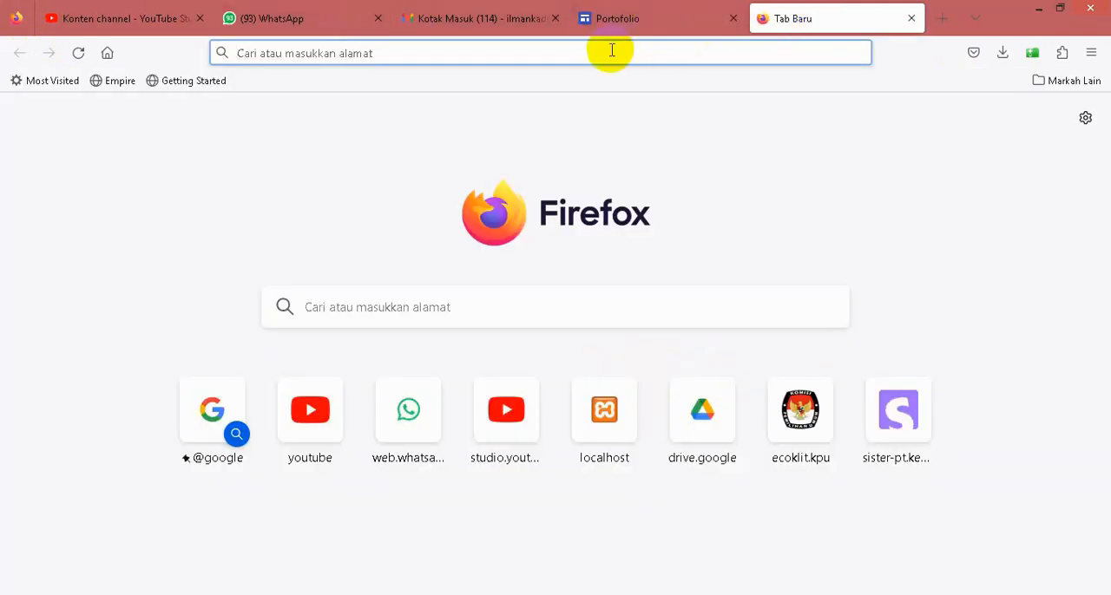
{"action": "type", "text": "sites.google.com/"}
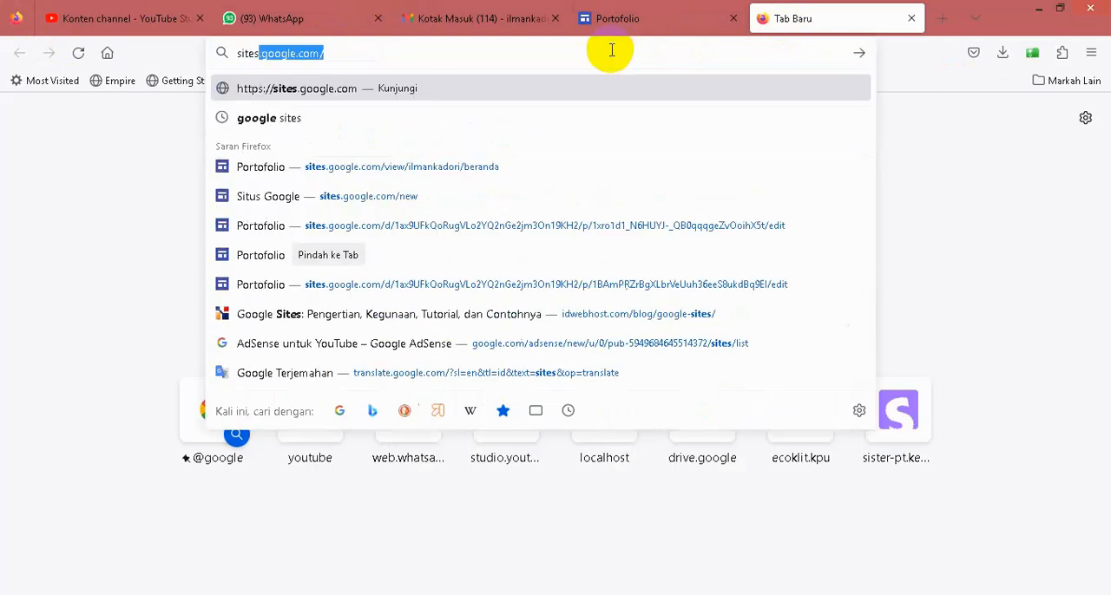
{"action": "key", "text": "Return"}
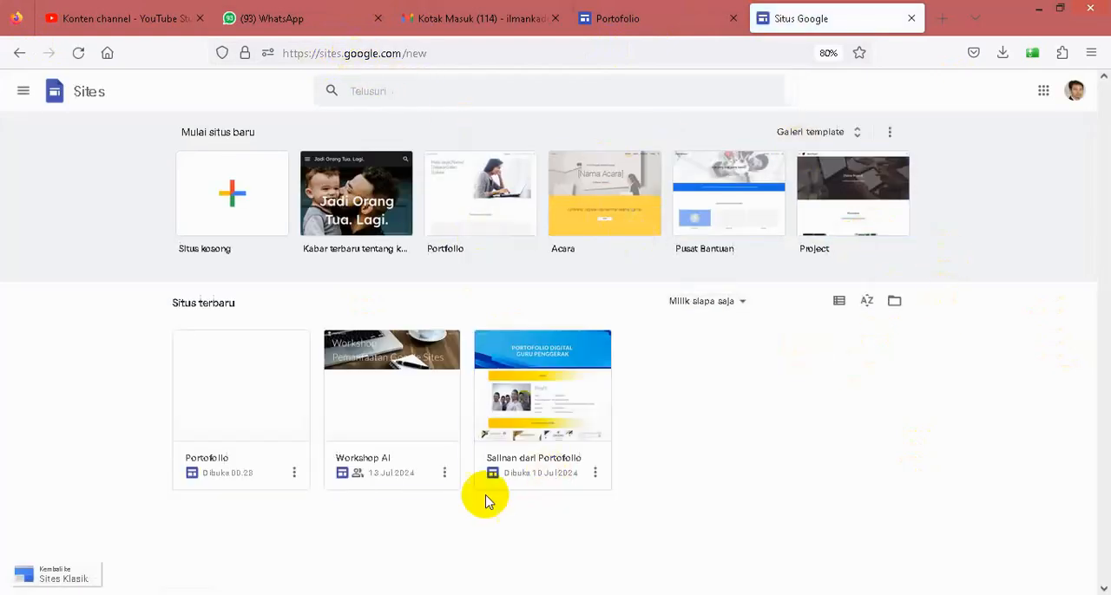
- Create a new blank site from the Google Sites start page
{"action": "left_click", "coordinate": [542, 401]}
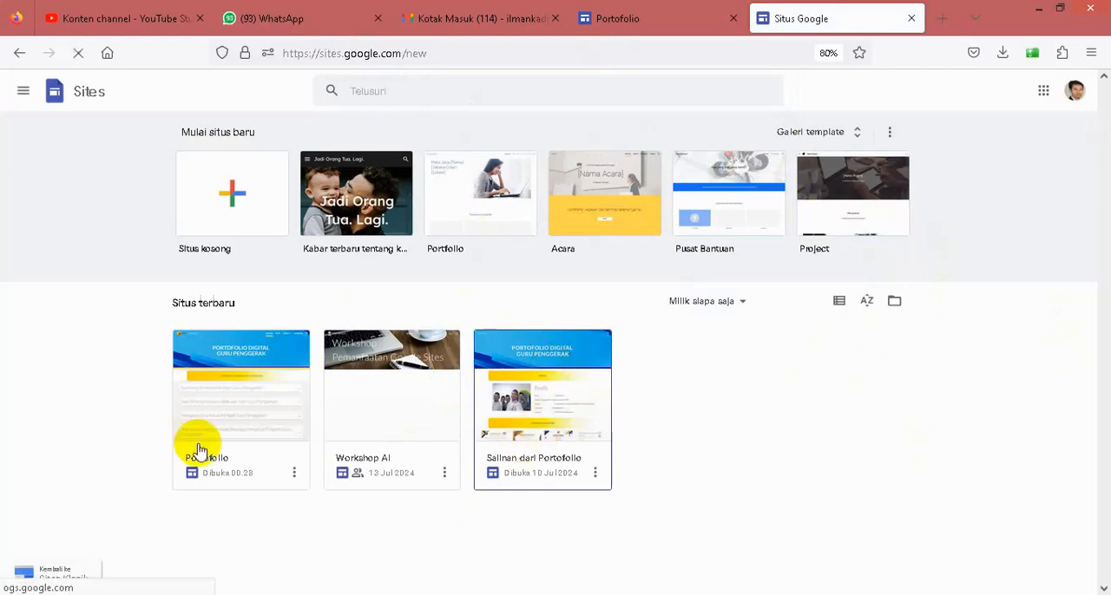
{"action": "left_click", "coordinate": [222, 356]}
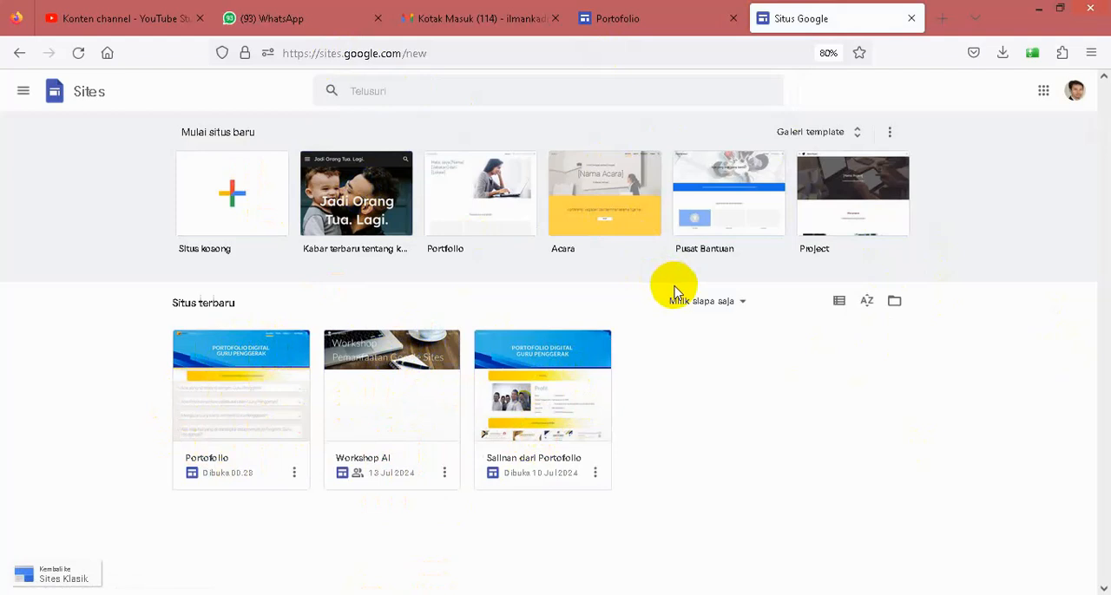
{"action": "left_click", "coordinate": [223, 202]}
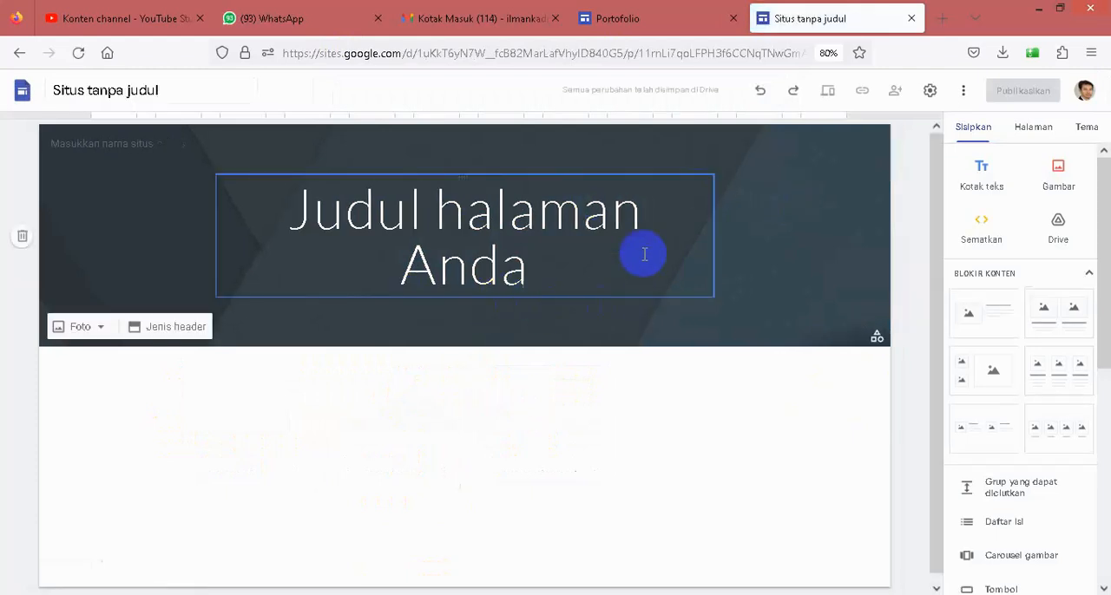
- Check the Beranda page of the existing Portofolio site for reference, and return to the new untitled site
{"action": "left_click", "coordinate": [629, 21]}
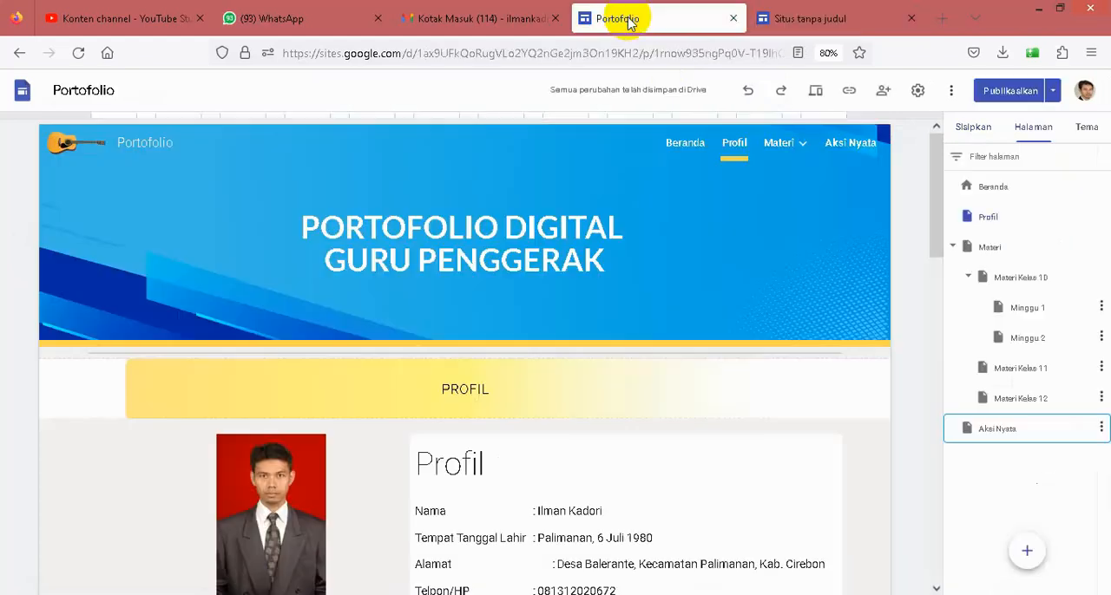
{"action": "left_click", "coordinate": [684, 149]}
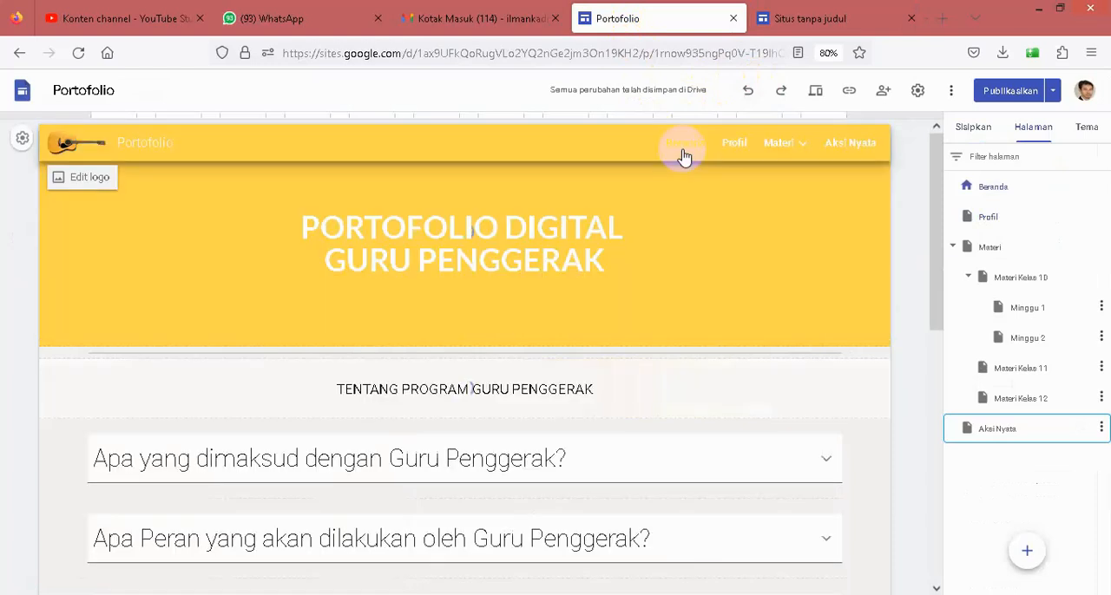
{"action": "left_click", "coordinate": [740, 224]}
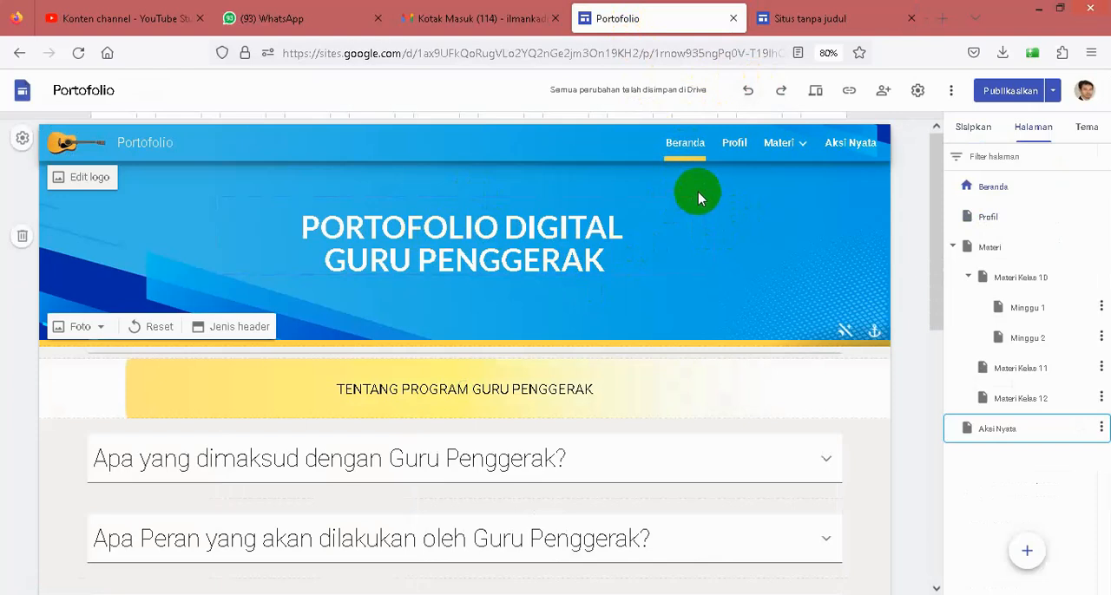
{"action": "mouse_move", "coordinate": [780, 147]}
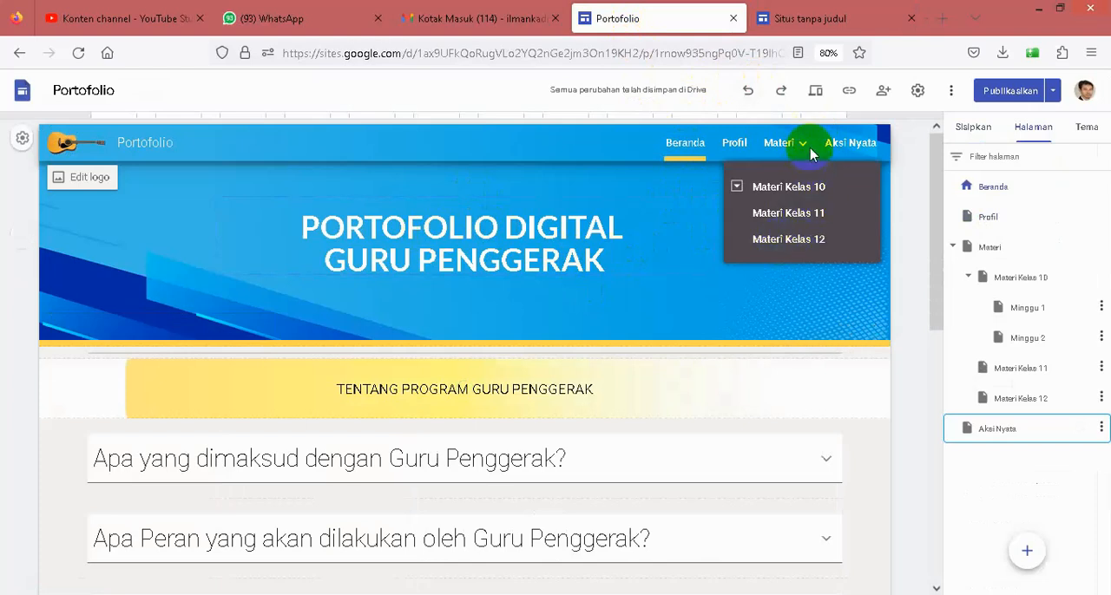
{"action": "left_click", "coordinate": [799, 29]}
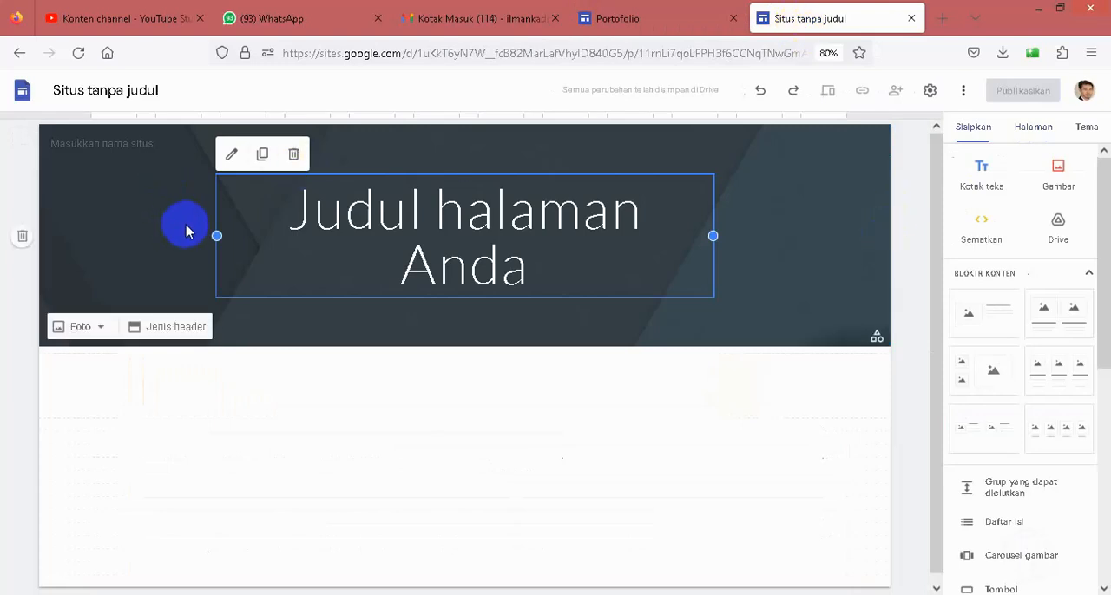
- Name the new site document Portofolio, applying the same text as the site name in the header
{"action": "left_click", "coordinate": [119, 91]}
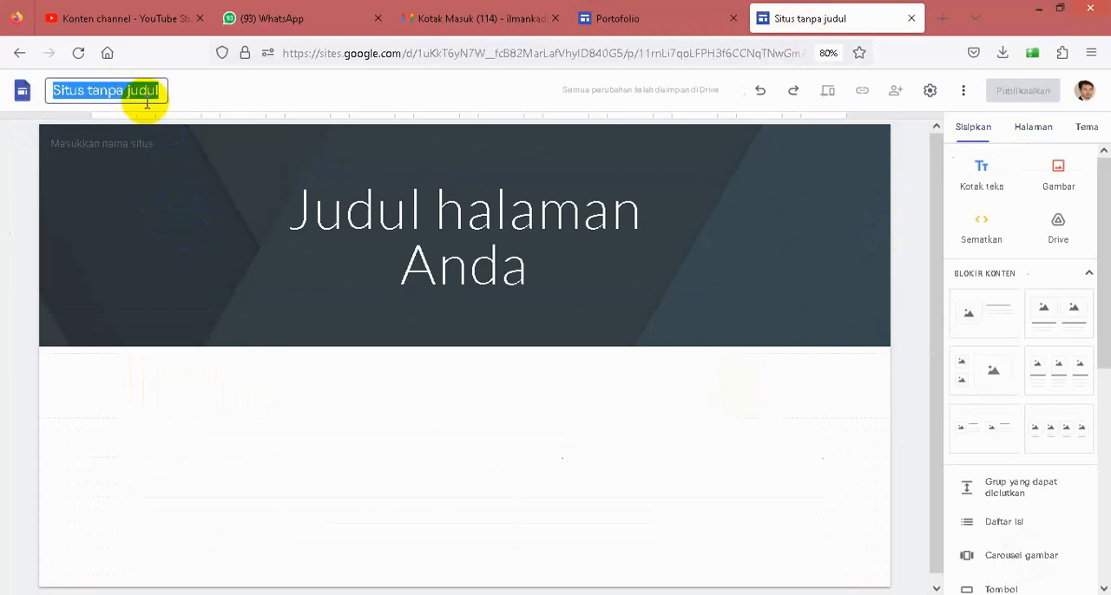
{"action": "type", "text": "Portofo"}
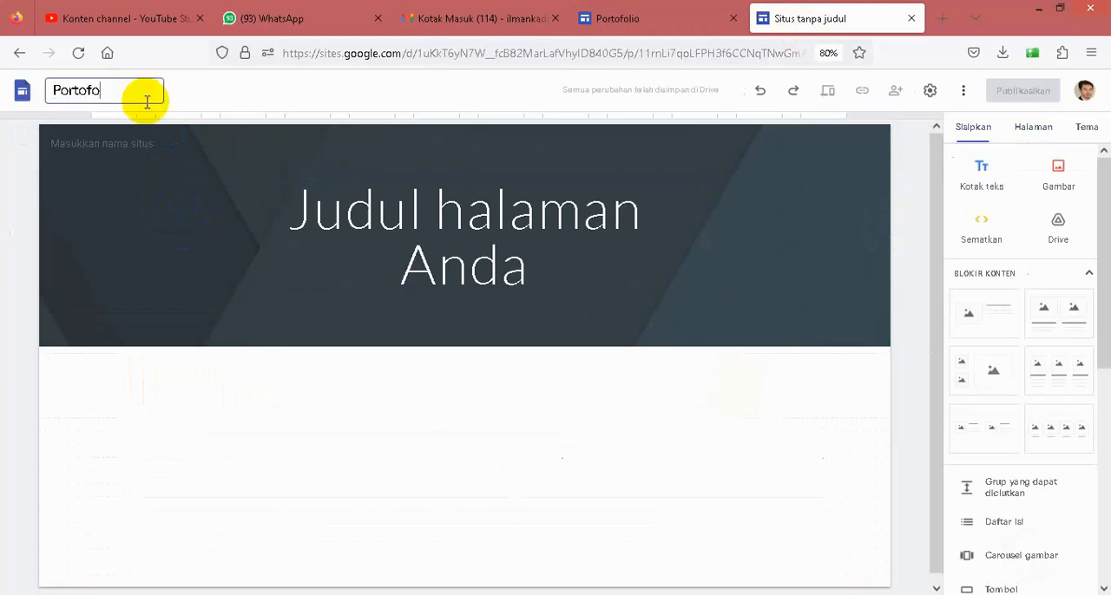
{"action": "type", "text": "lio"}
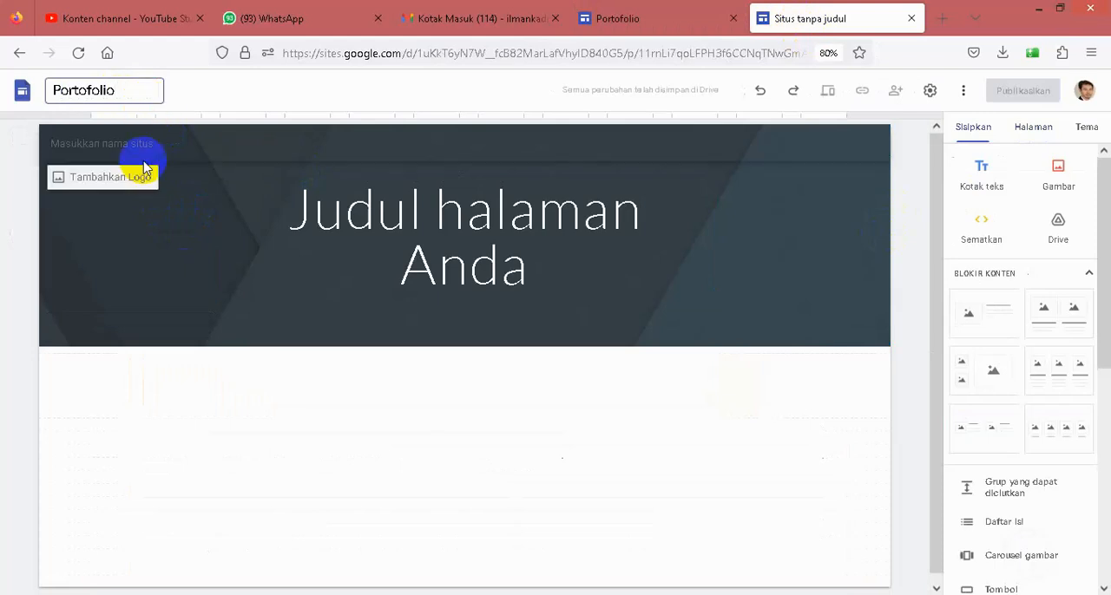
{"action": "left_click", "coordinate": [276, 153]}
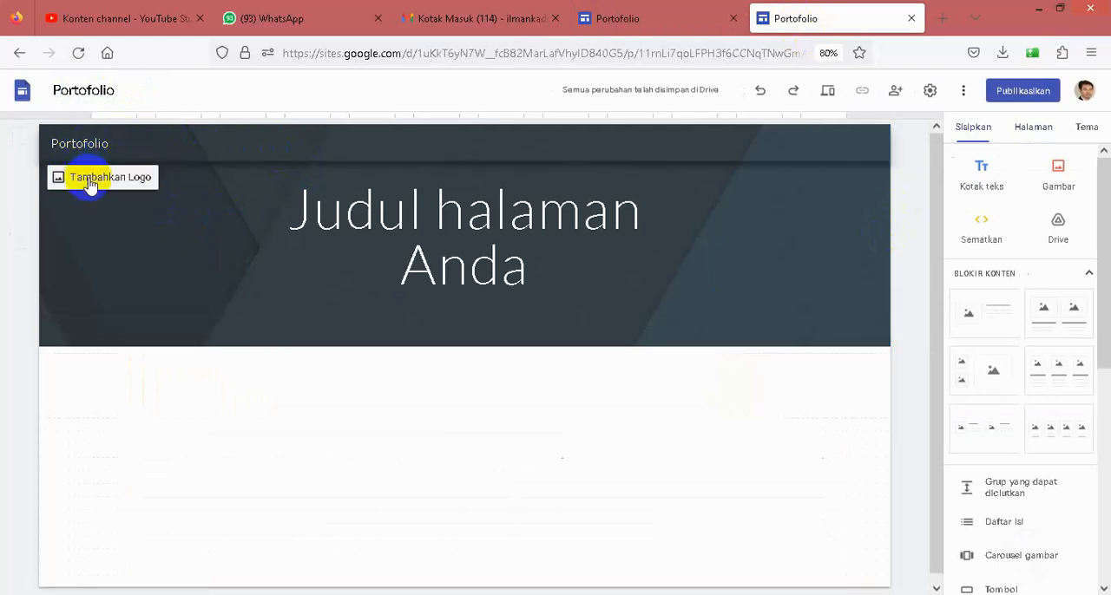
- Open the new site's brand image settings and start uploading a logo file
{"action": "left_click", "coordinate": [928, 92]}
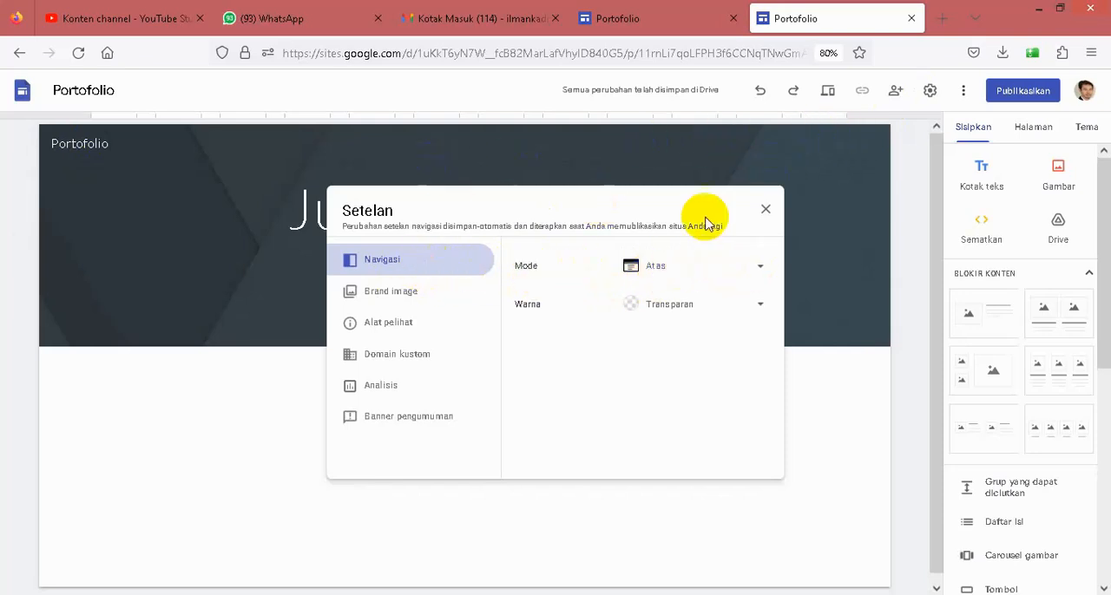
{"action": "left_click", "coordinate": [760, 309]}
{"action": "left_click", "coordinate": [759, 308]}
{"action": "left_click", "coordinate": [382, 298]}
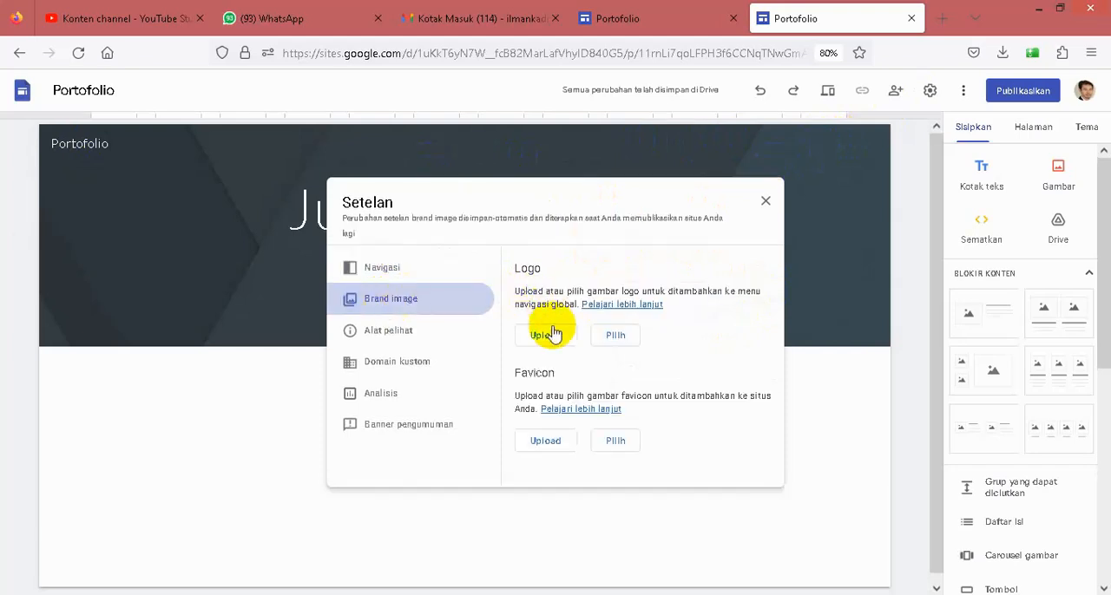
{"action": "left_click", "coordinate": [547, 338]}
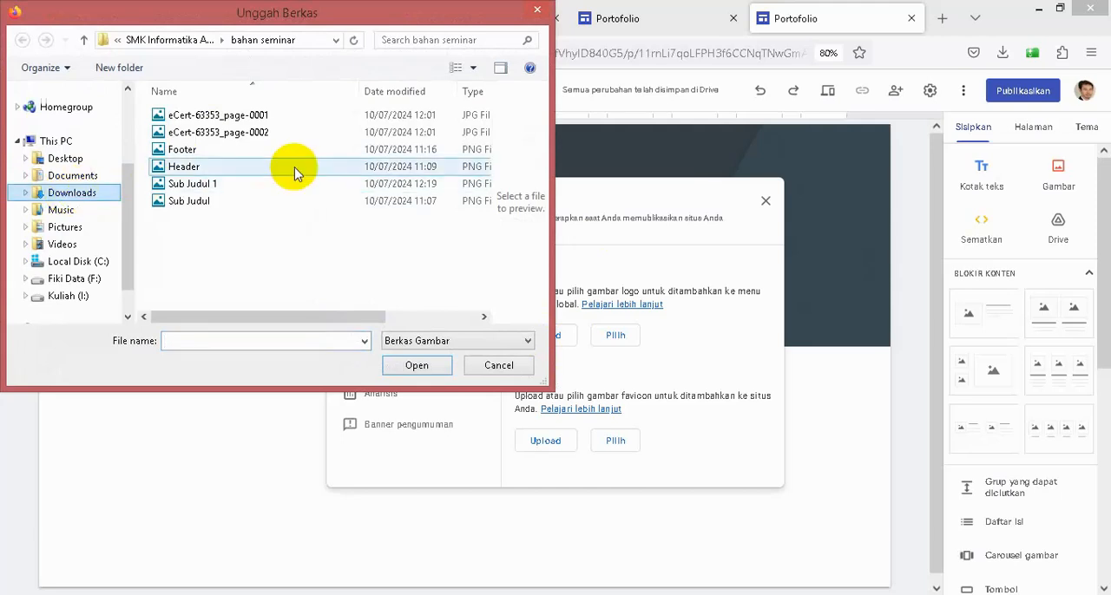
- Filter Downloads by date and move the bg-removebg-preview image into the bahan seminar folder inside SMK Informatika Al Irsyad
{"action": "left_click", "coordinate": [101, 195]}
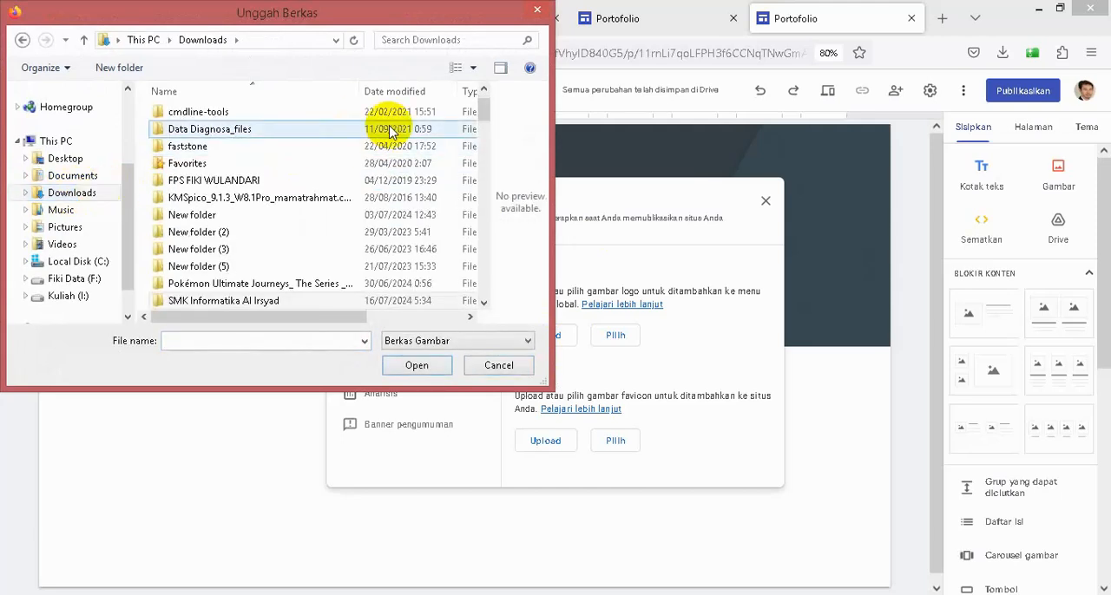
{"action": "left_click", "coordinate": [449, 92]}
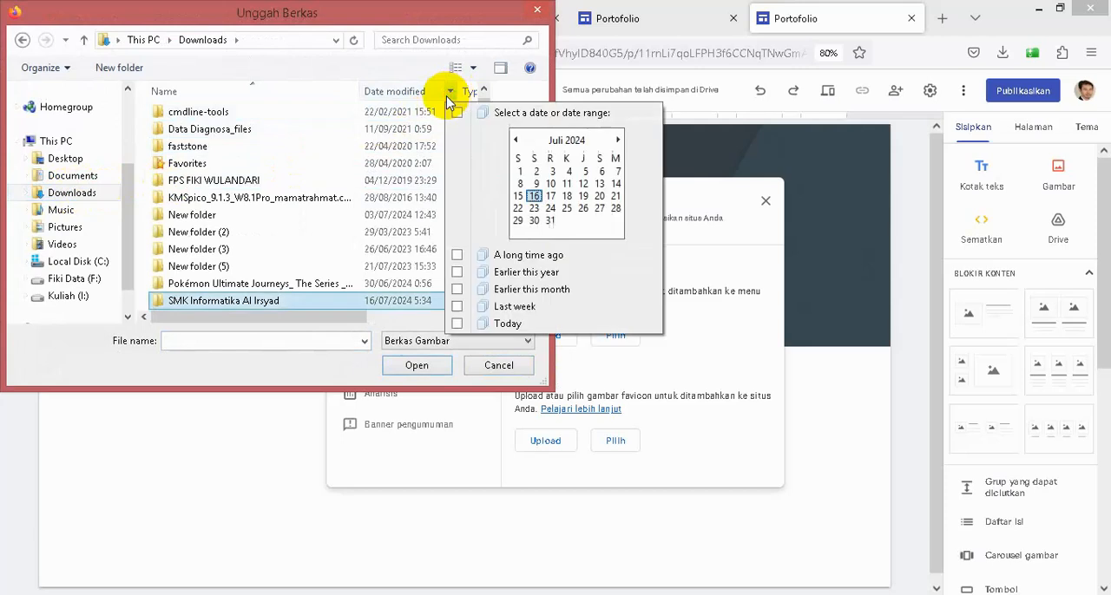
{"action": "left_click", "coordinate": [457, 114]}
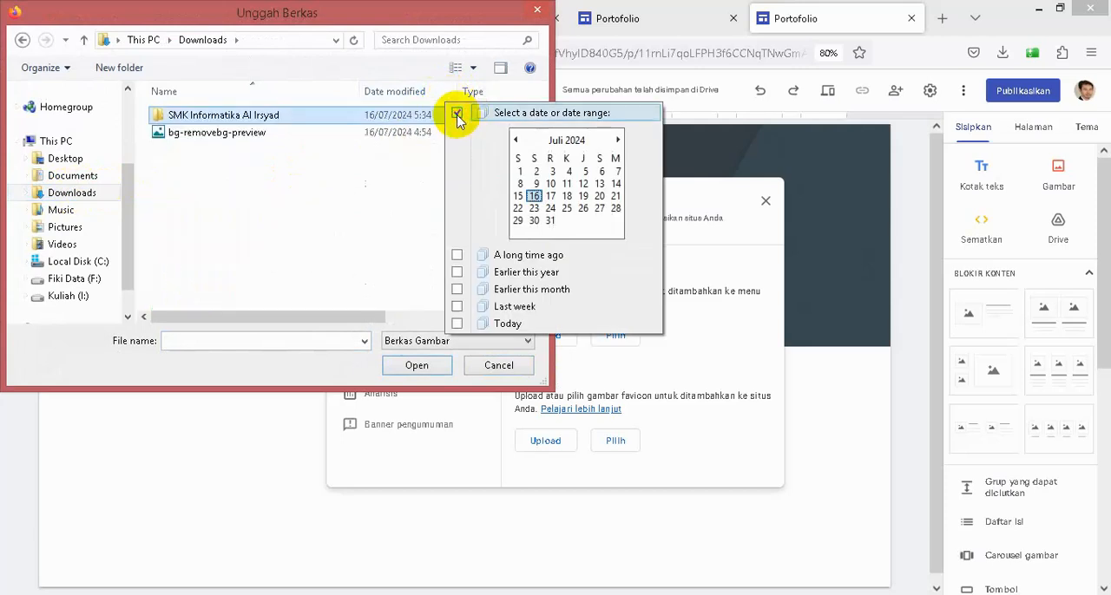
{"action": "left_click", "coordinate": [215, 135]}
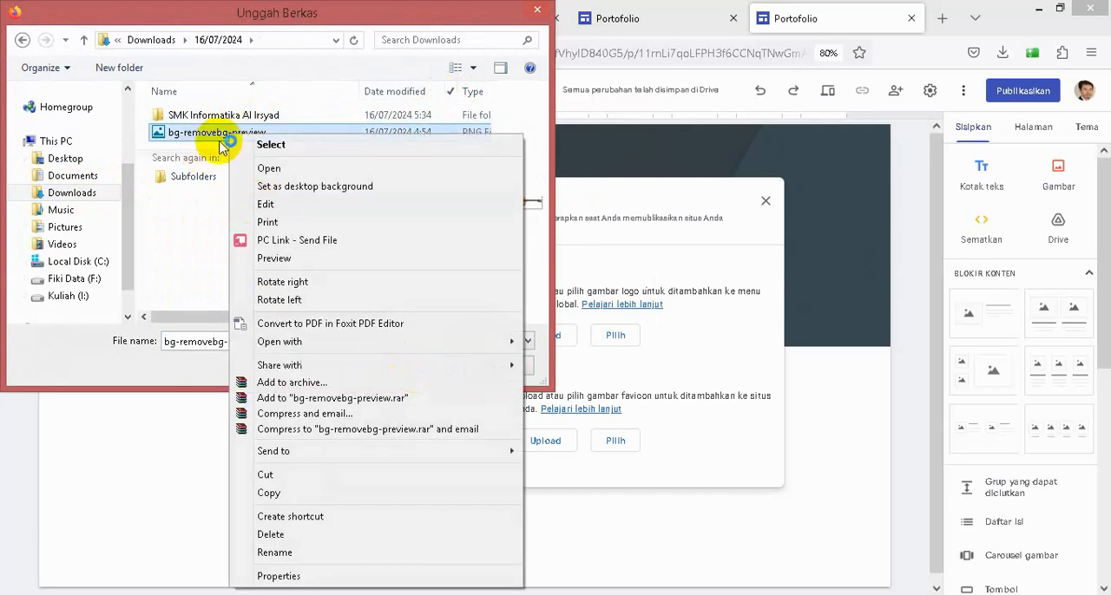
{"action": "left_click", "coordinate": [271, 475]}
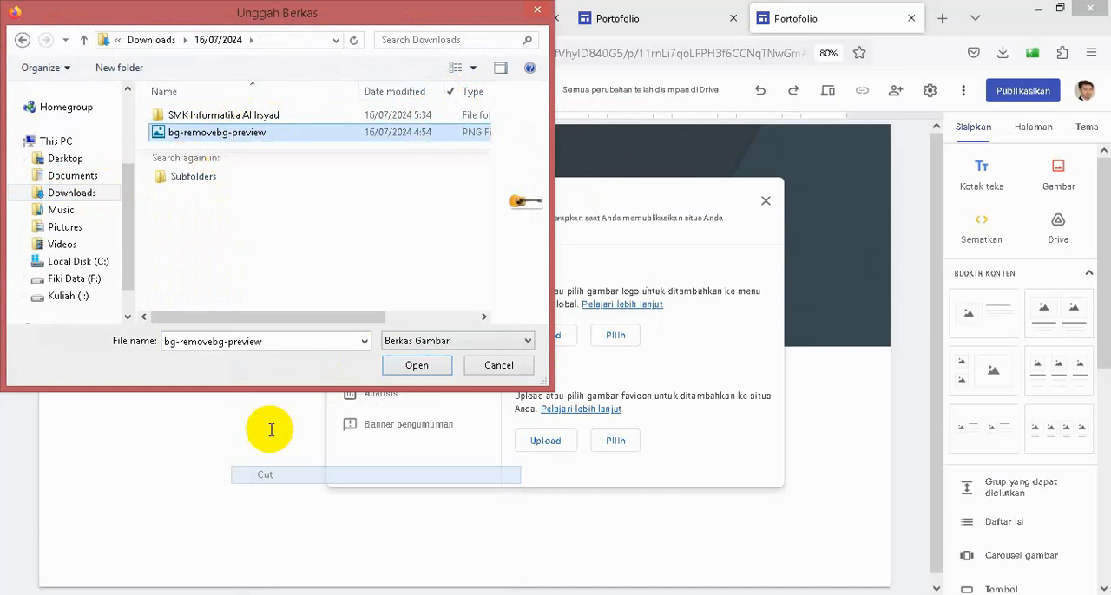
{"action": "left_click", "coordinate": [232, 120]}
{"action": "double_click", "coordinate": [233, 119]}
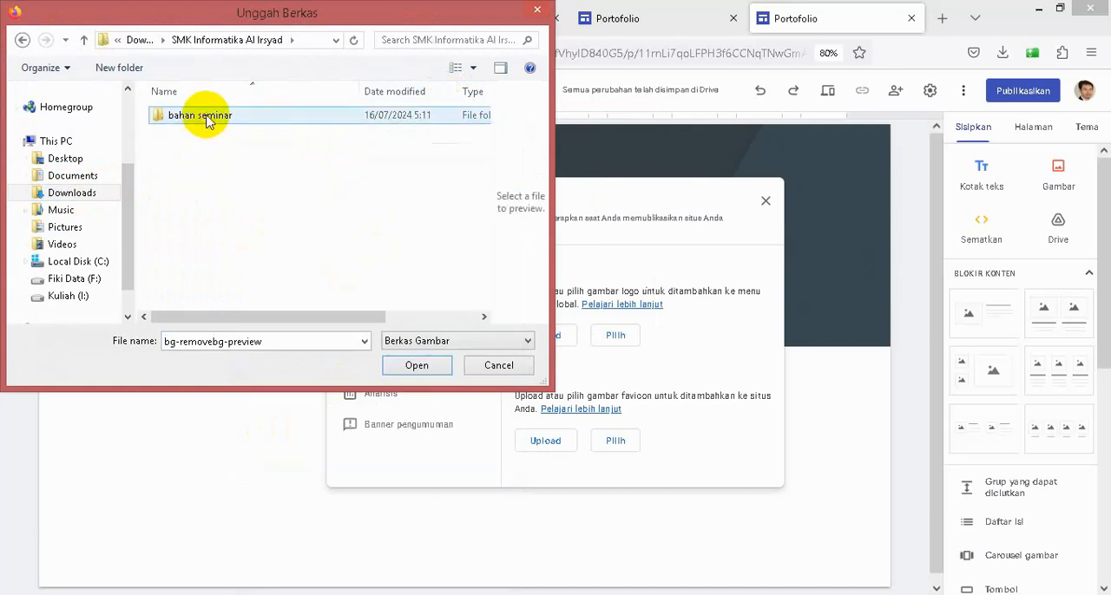
{"action": "double_click", "coordinate": [203, 116]}
{"action": "right_click", "coordinate": [204, 265]}
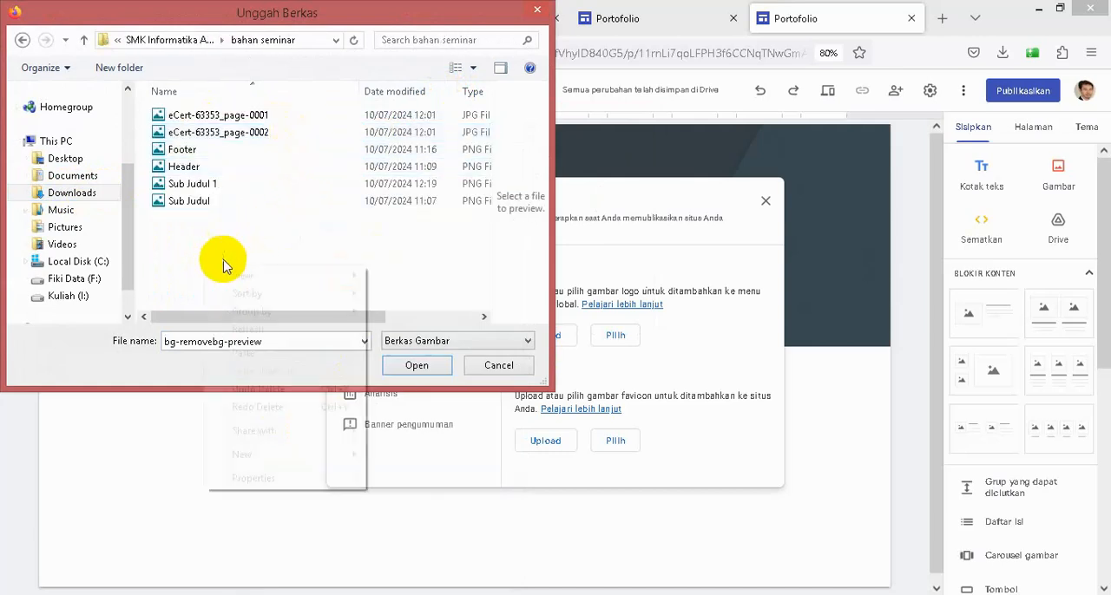
{"action": "left_click", "coordinate": [243, 353]}
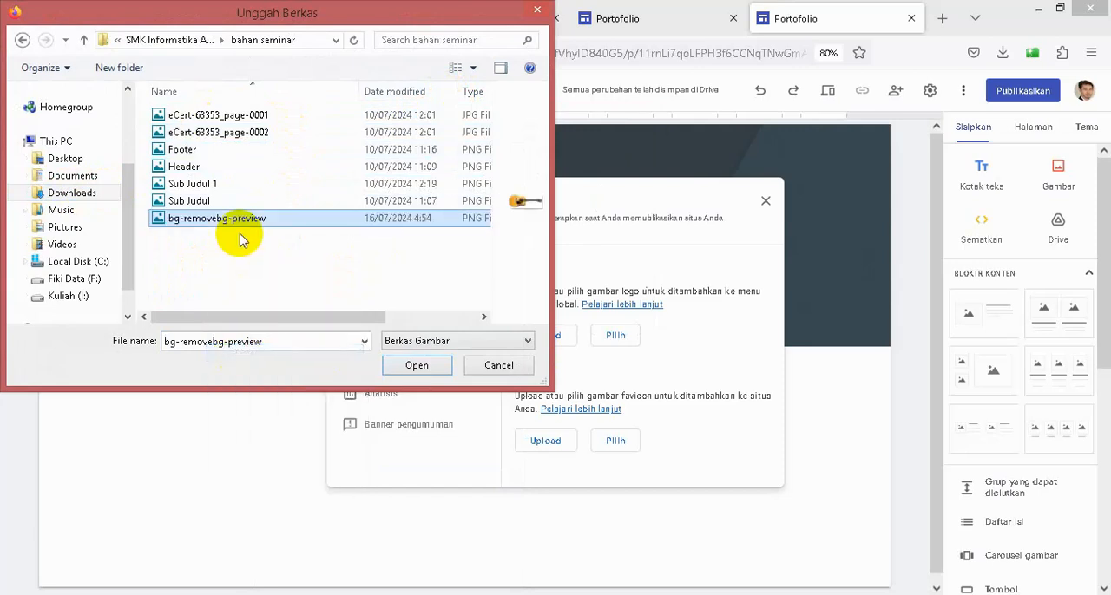
- Apply bg-removebg-preview as the site logo and upload the same image as the favicon
{"action": "left_click", "coordinate": [416, 365]}
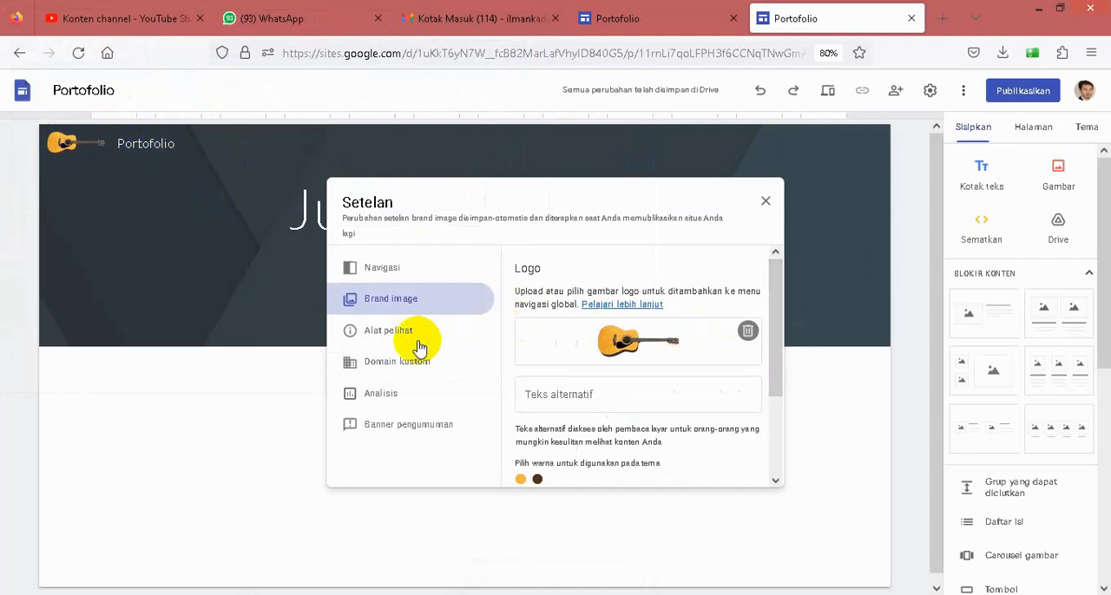
{"action": "left_click_drag", "start_coordinate": [771, 293], "coordinate": [789, 391]}
{"action": "left_click", "coordinate": [545, 453]}
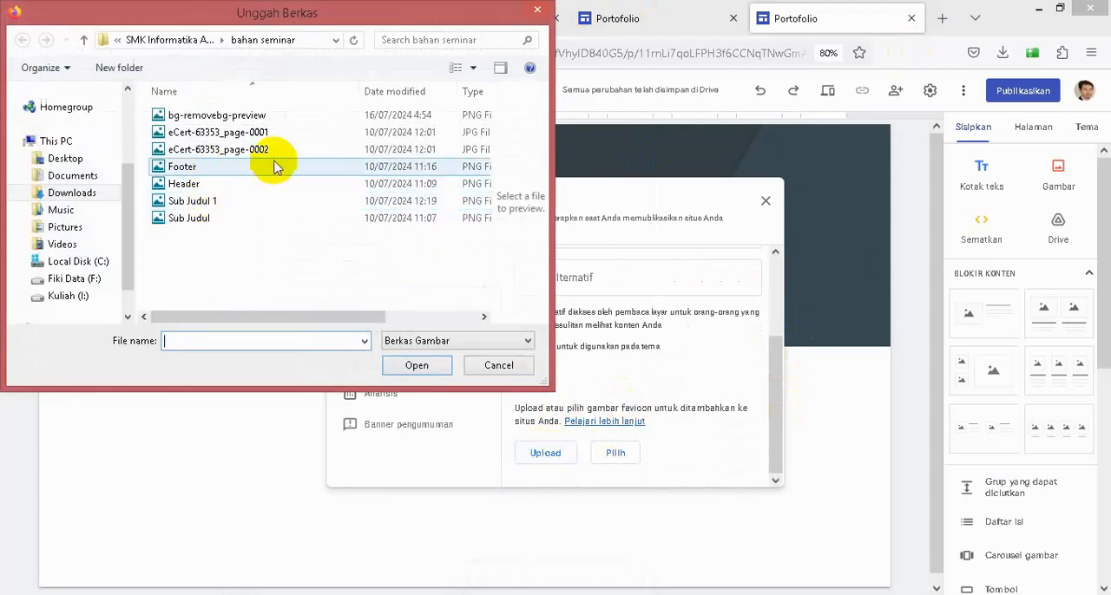
{"action": "left_click", "coordinate": [269, 115]}
{"action": "left_click", "coordinate": [415, 365]}
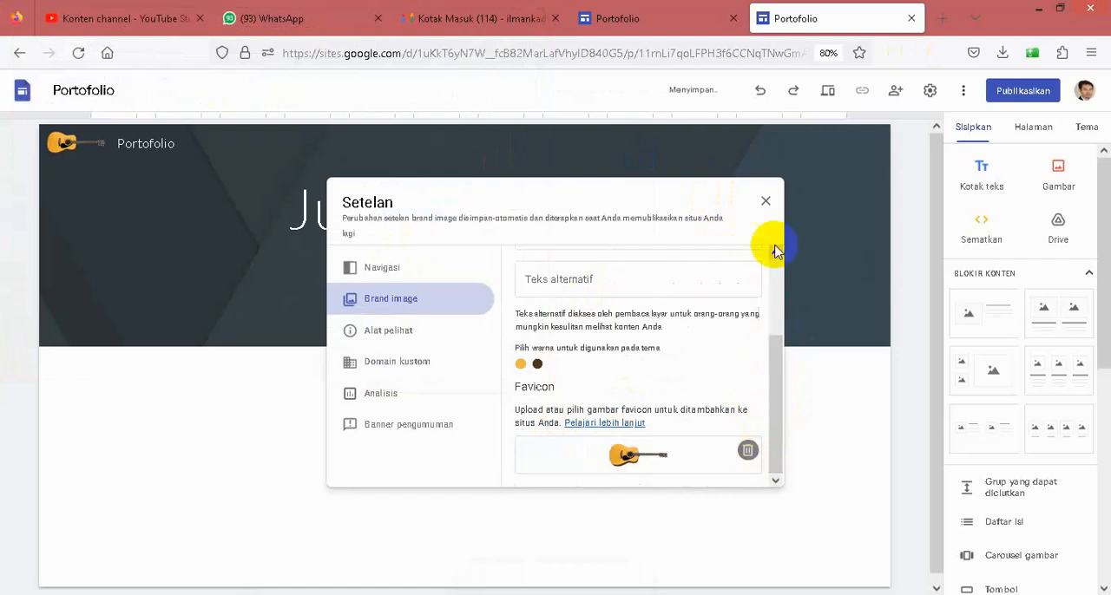
{"action": "left_click", "coordinate": [767, 203]}
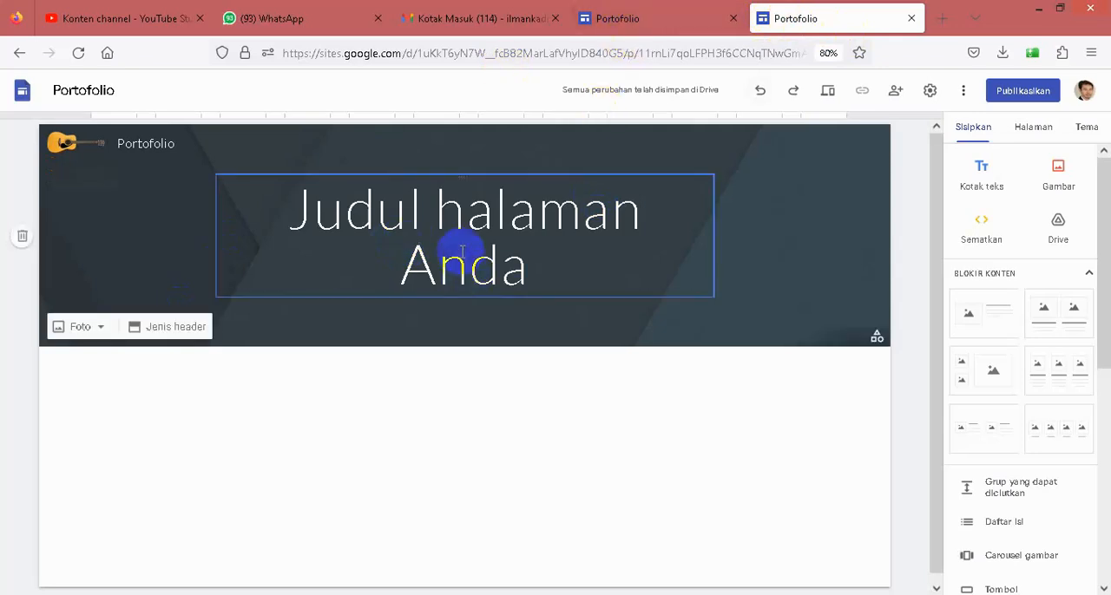
- Copy the title PORTOFOLIO DIGITAL GURU PENGGERAK from the existing site and replace the new page's placeholder title with it
{"action": "left_click", "coordinate": [629, 19]}
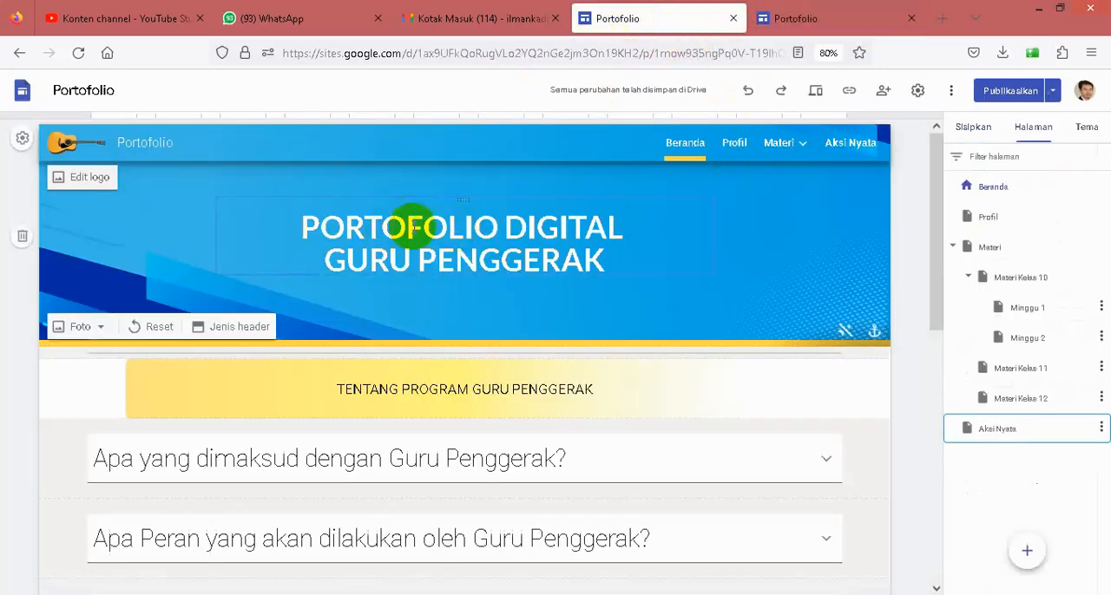
{"action": "left_click_drag", "start_coordinate": [304, 227], "coordinate": [589, 259]}
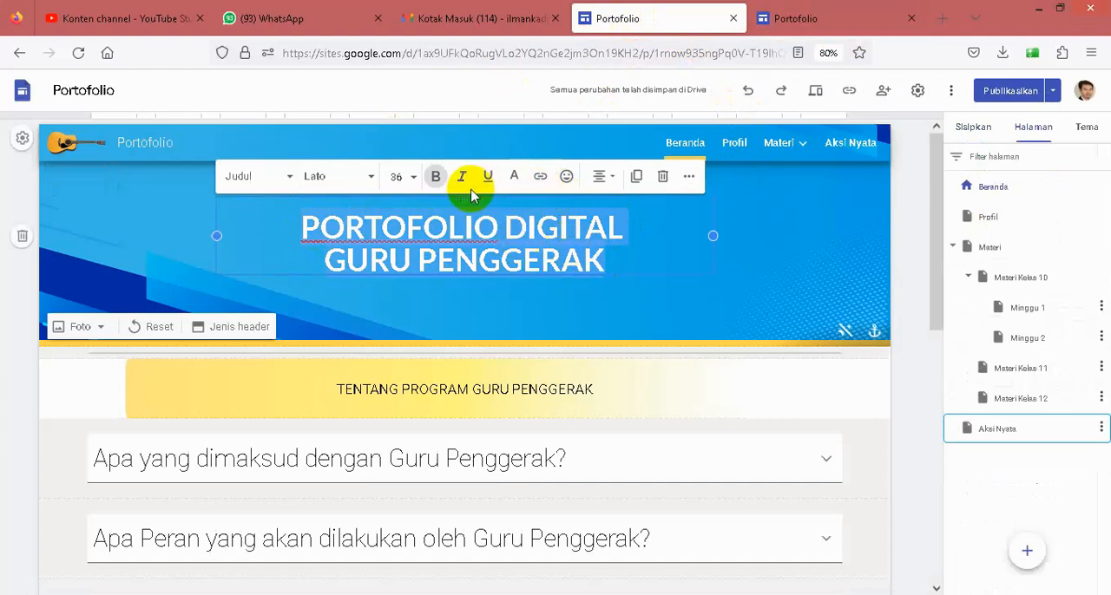
{"action": "left_click", "coordinate": [771, 19]}
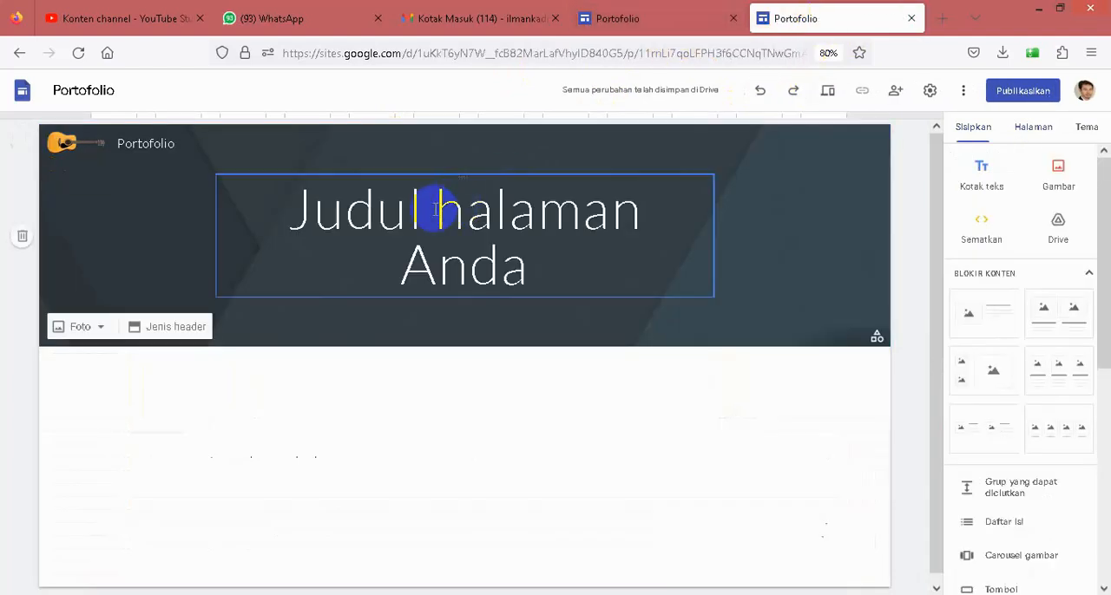
{"action": "triple_click", "coordinate": [497, 217]}
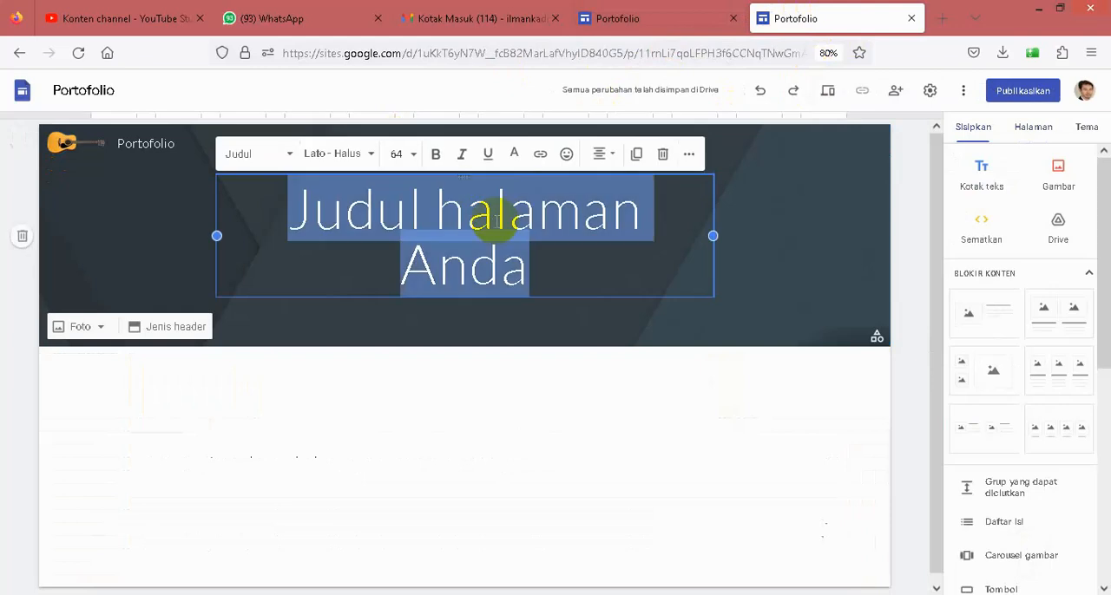
{"action": "key", "text": "ctrl+v"}
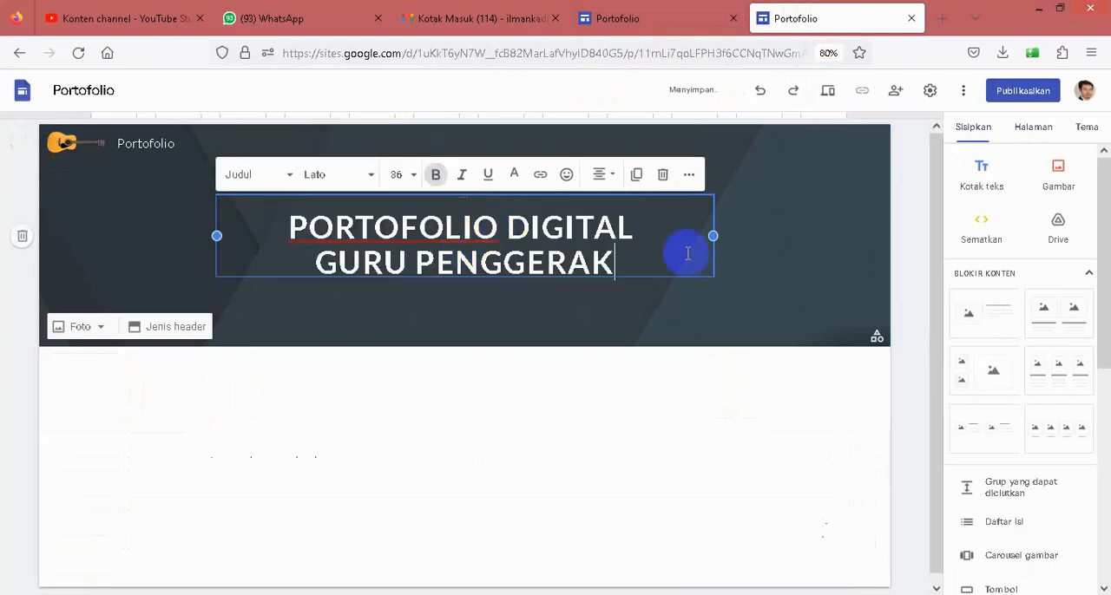
{"action": "left_click", "coordinate": [778, 236]}
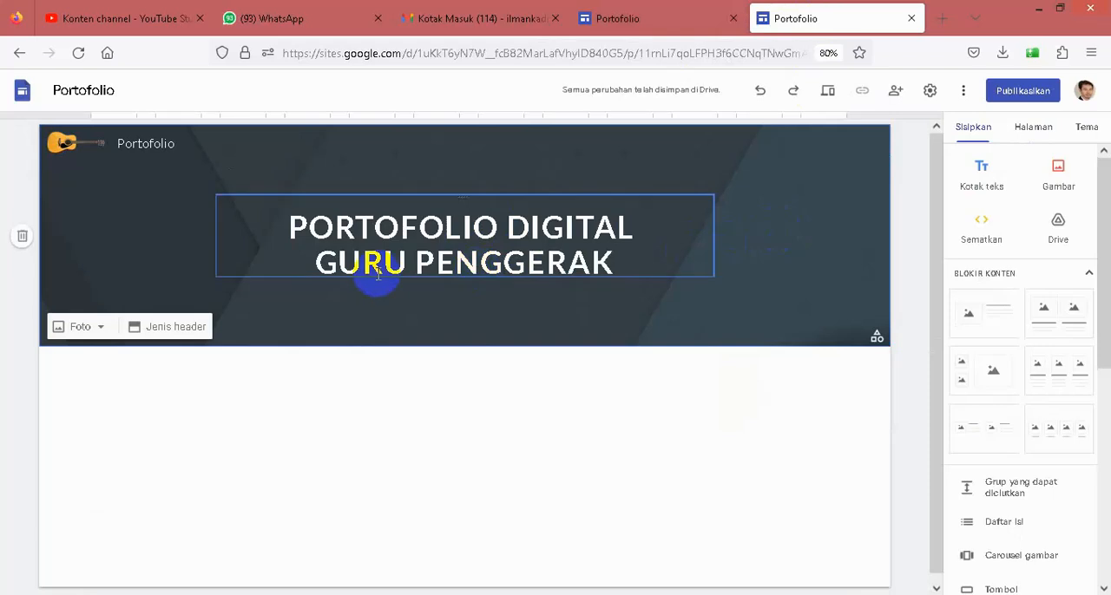
- Upload the Header image from the bahan seminar folder as the header background and remove its readability adjustment
{"action": "left_click", "coordinate": [159, 333]}
{"action": "left_click", "coordinate": [310, 323]}
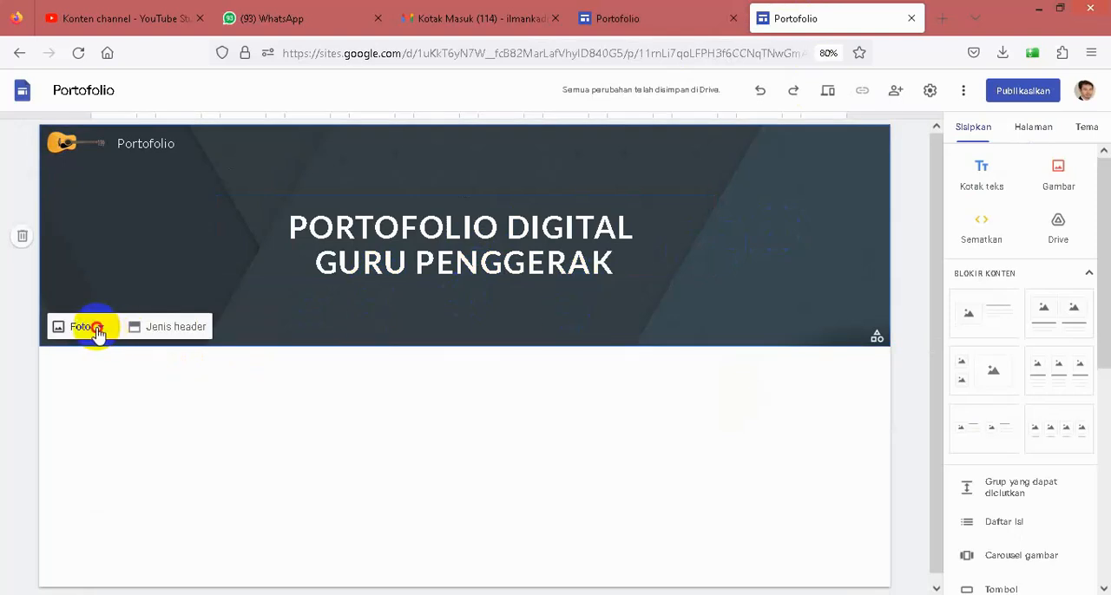
{"action": "left_click", "coordinate": [98, 330]}
{"action": "left_click", "coordinate": [92, 368]}
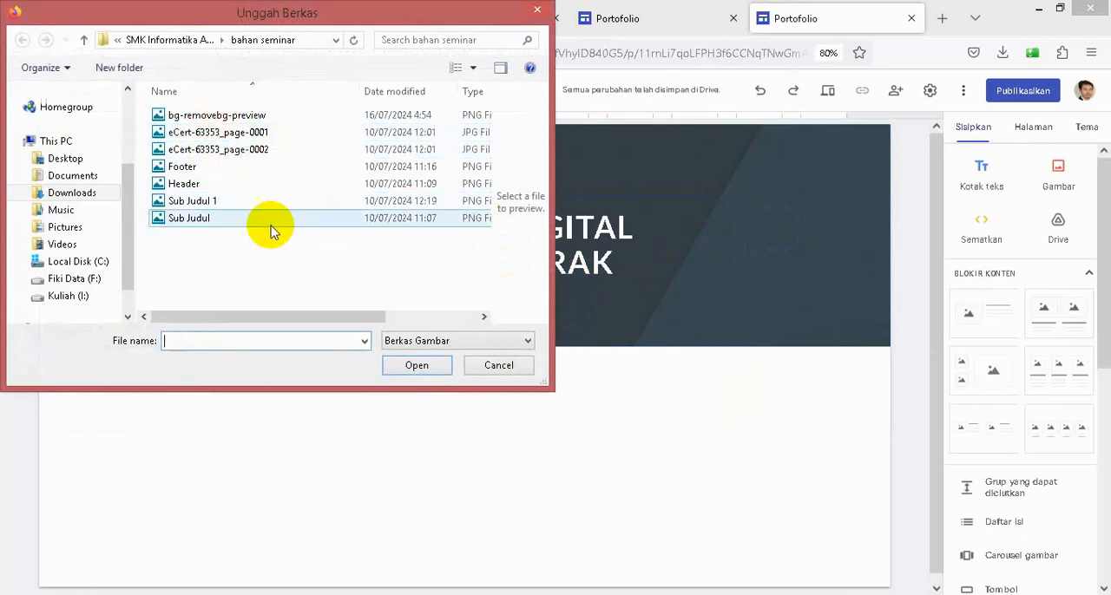
{"action": "left_click", "coordinate": [184, 184]}
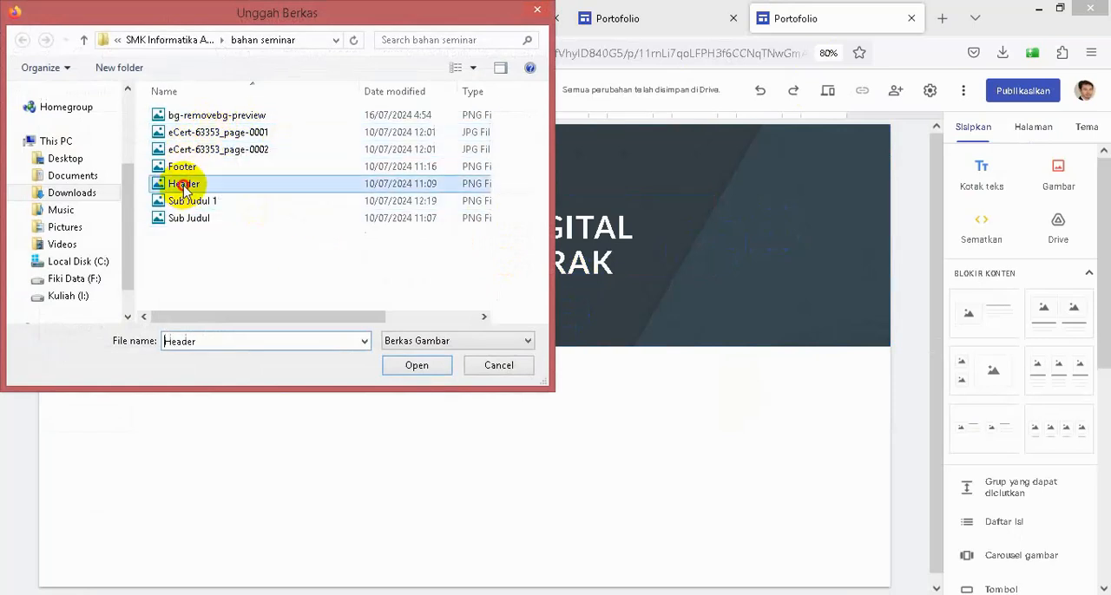
{"action": "left_click", "coordinate": [402, 365]}
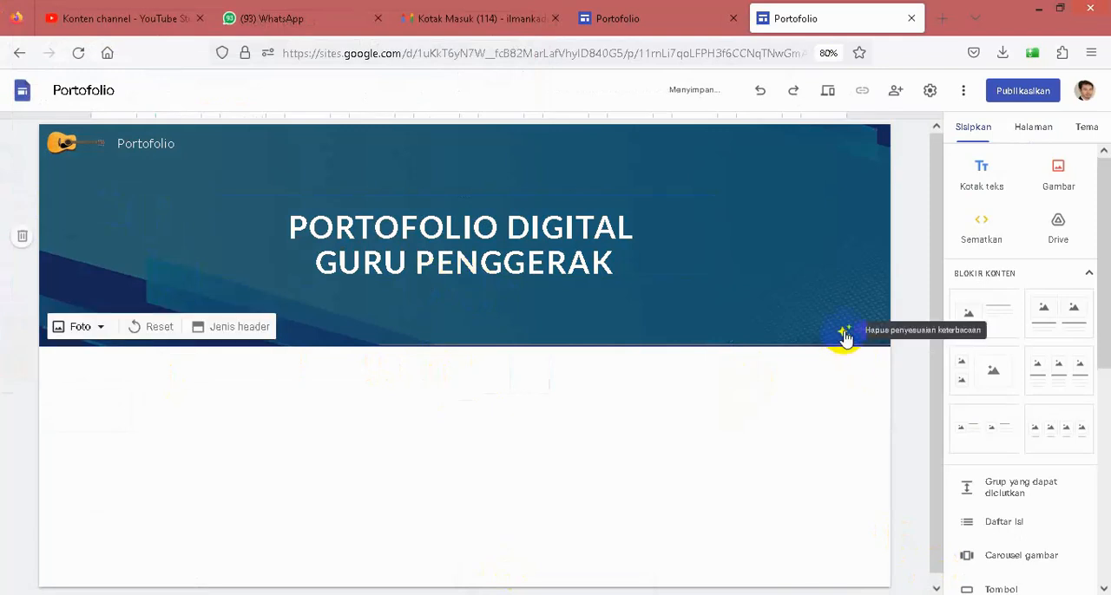
{"action": "left_click", "coordinate": [845, 335]}
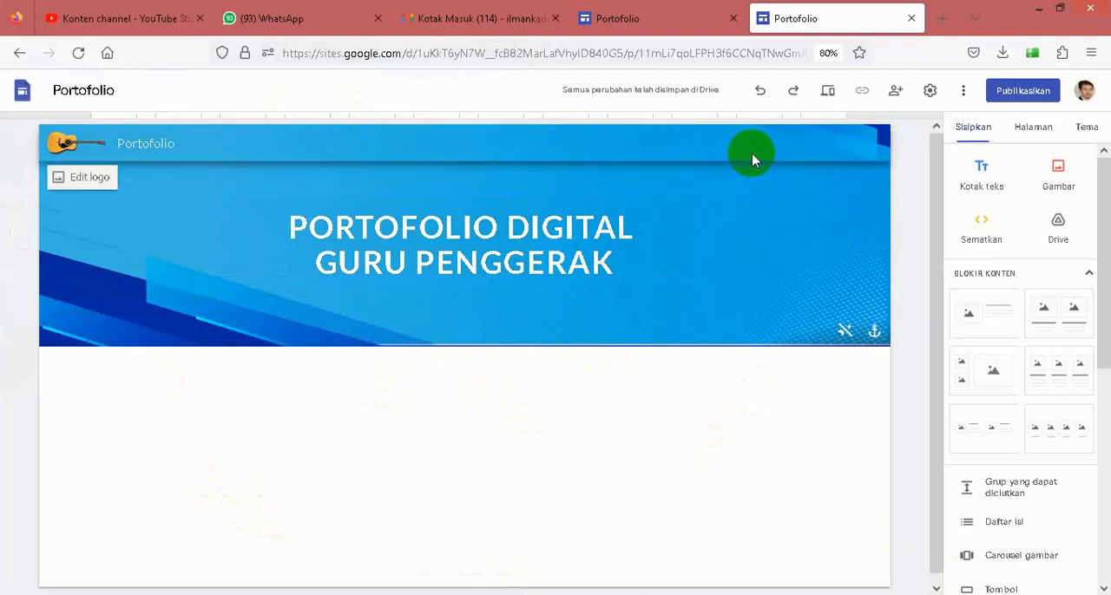
- Rename the home page Halaman Muka to Beranda in the site's page list
{"action": "left_click", "coordinate": [1032, 130]}
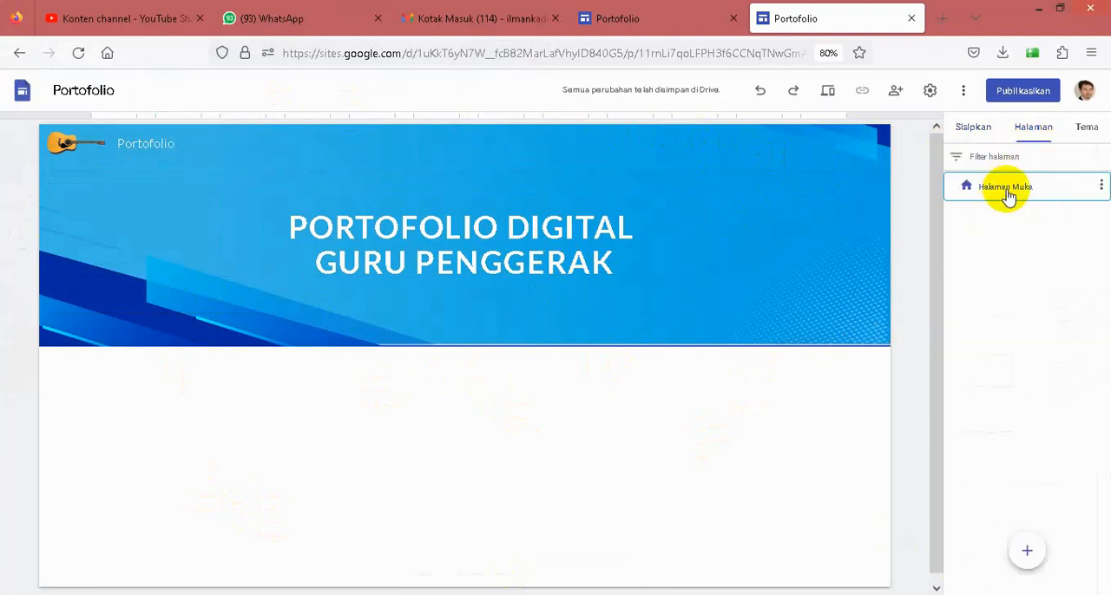
{"action": "double_click", "coordinate": [1006, 195]}
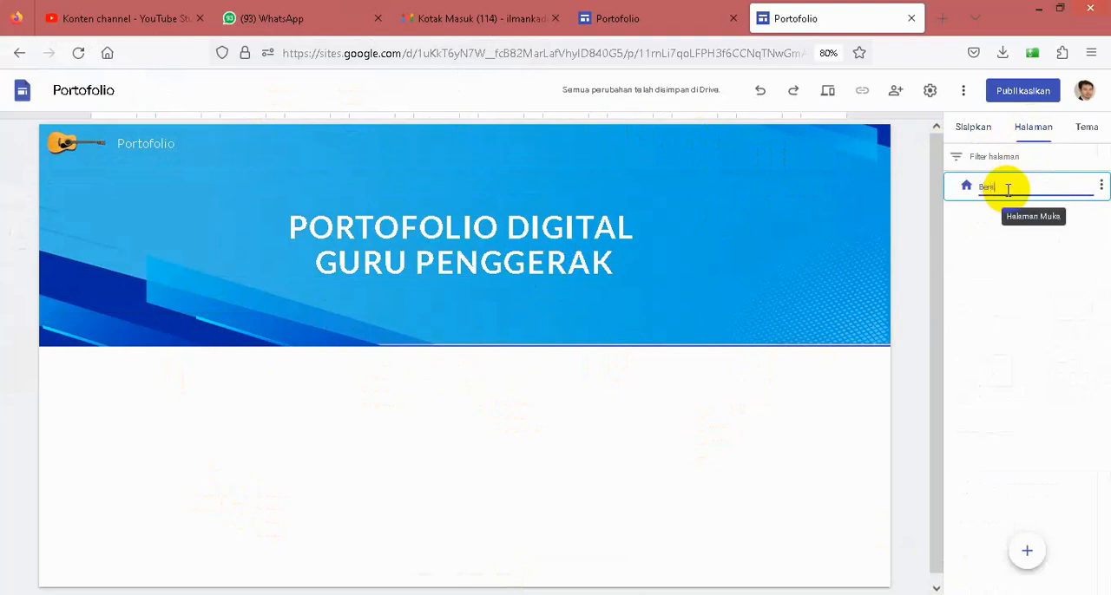
{"action": "type", "text": "Beranda"}
{"action": "key", "text": "Return"}
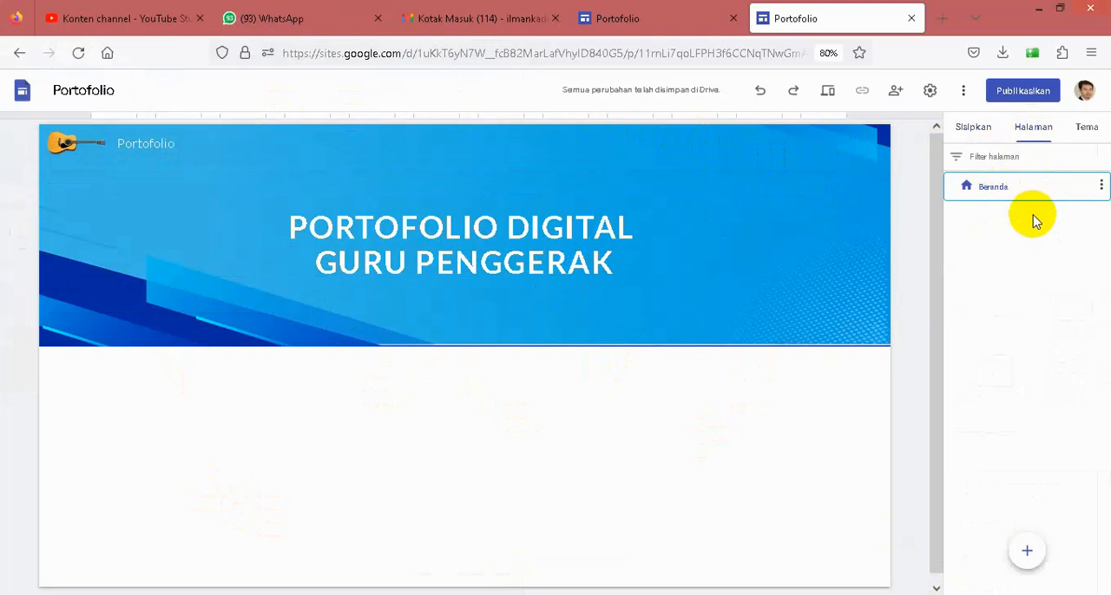
- Check the existing Portofolio site's page structure and add a new page named Profil to the new site
{"action": "left_click", "coordinate": [664, 30]}
{"action": "mouse_move", "coordinate": [778, 150]}
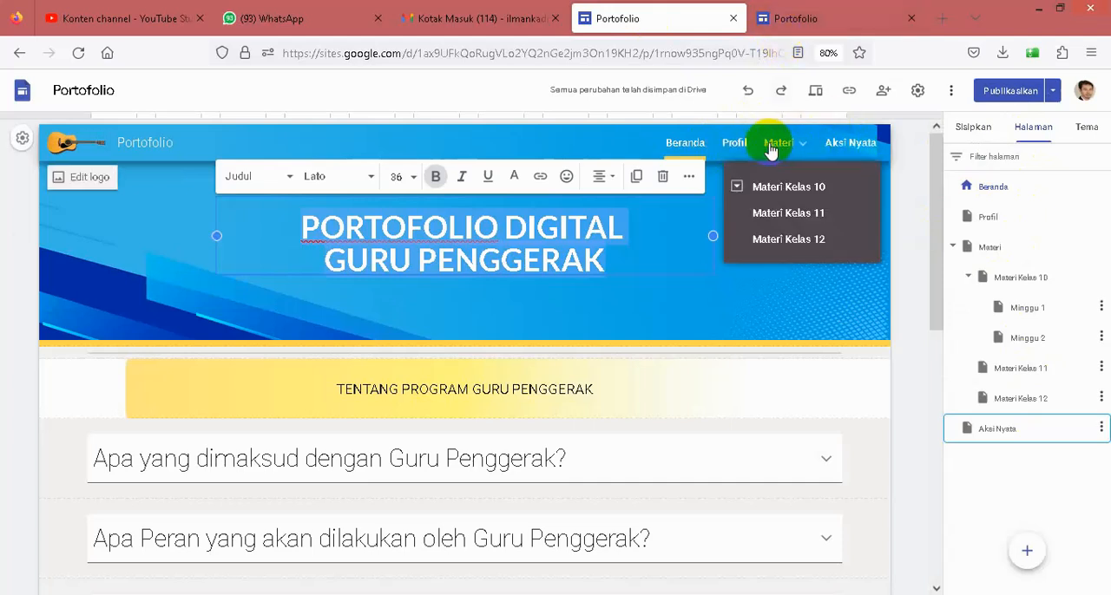
{"action": "left_click", "coordinate": [803, 22]}
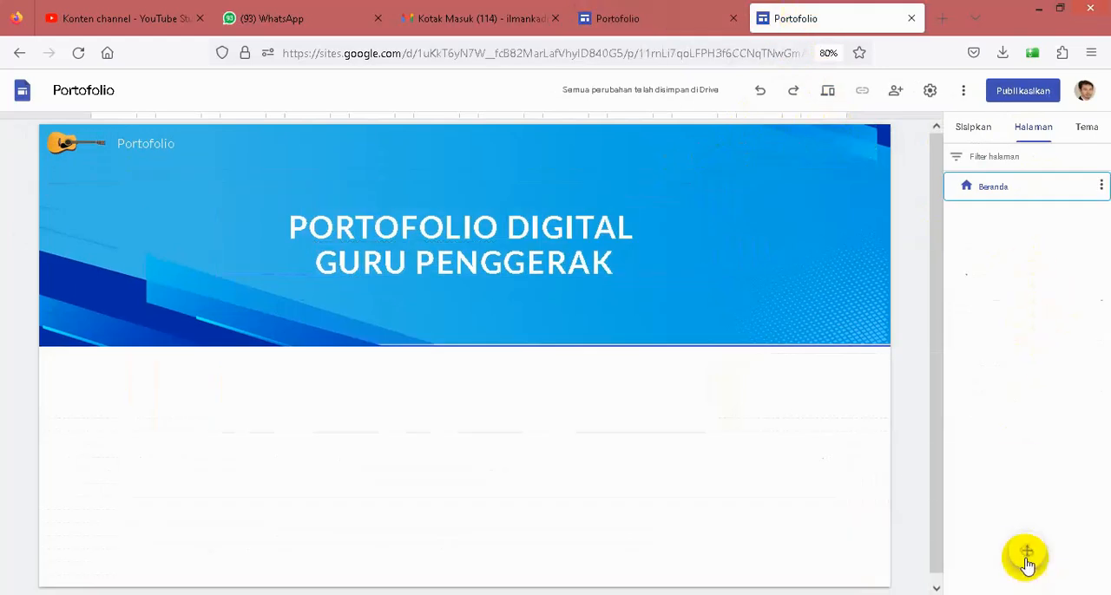
{"action": "mouse_move", "coordinate": [1027, 560]}
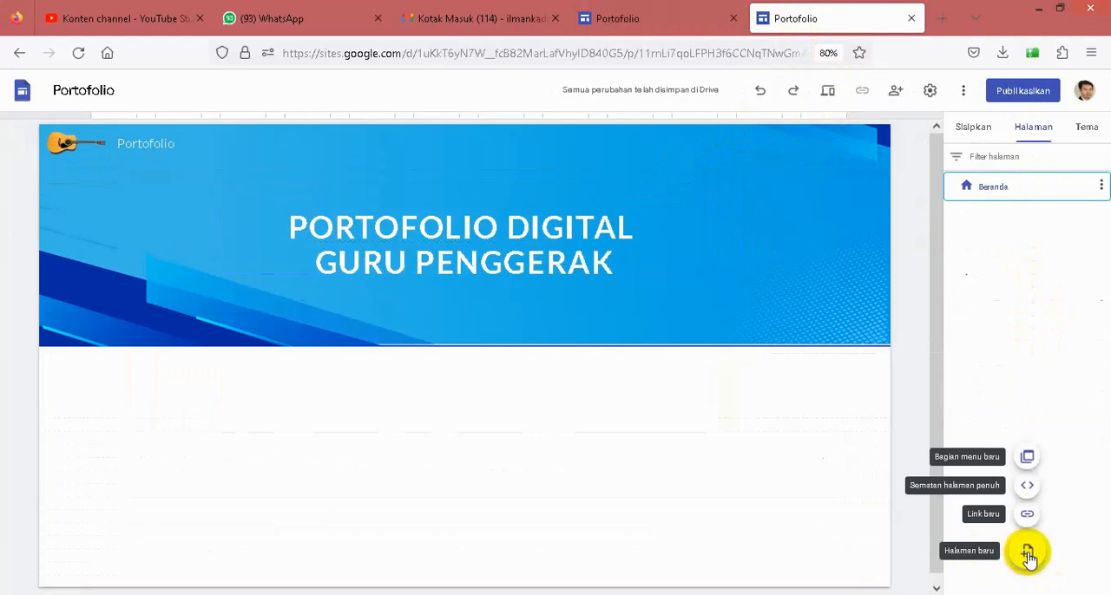
{"action": "left_click", "coordinate": [1028, 553]}
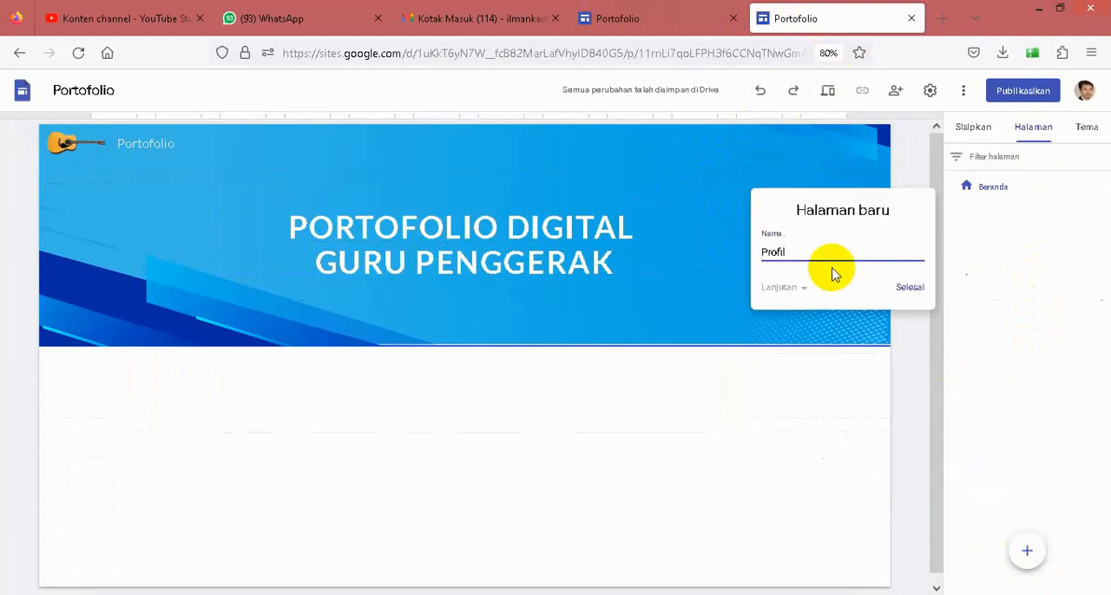
{"action": "left_click", "coordinate": [909, 287]}
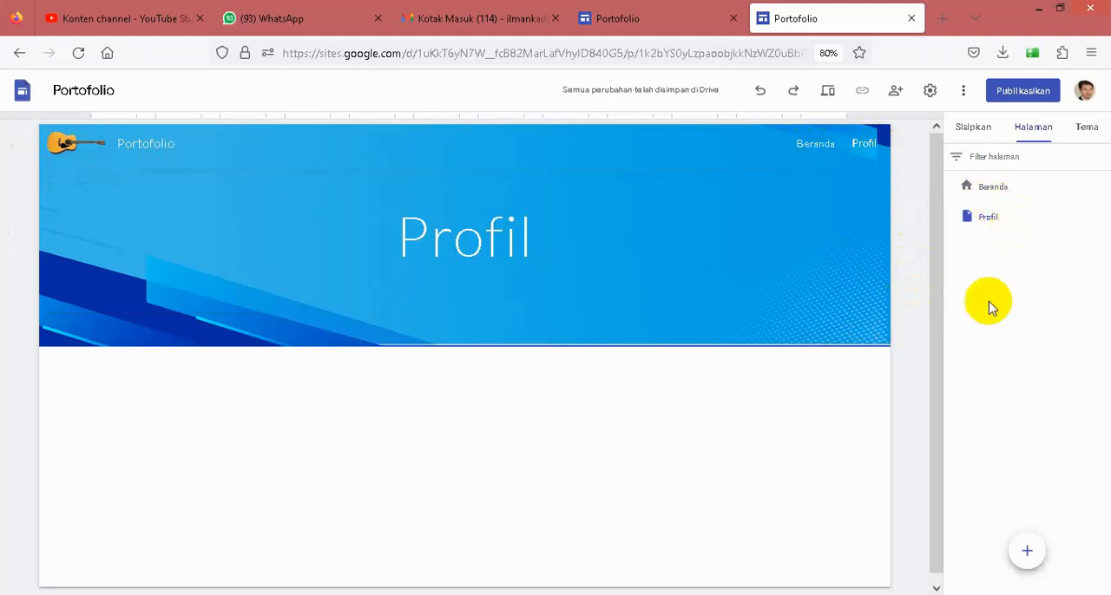
- Add a new menu section named Materi and move it below Profil in the page list
{"action": "mouse_move", "coordinate": [1031, 562]}
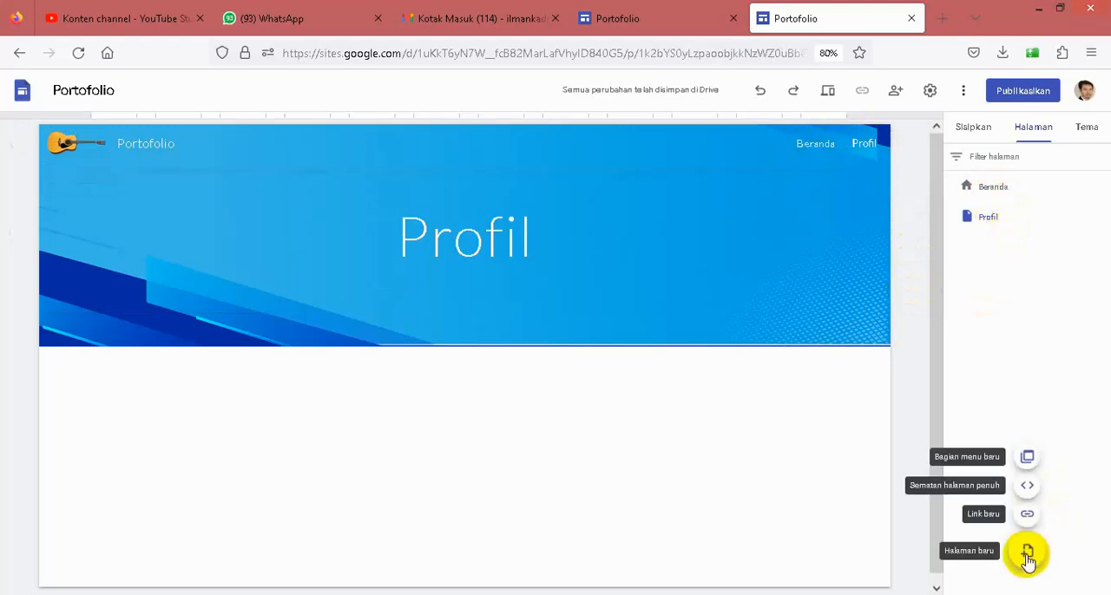
{"action": "left_click", "coordinate": [1027, 458]}
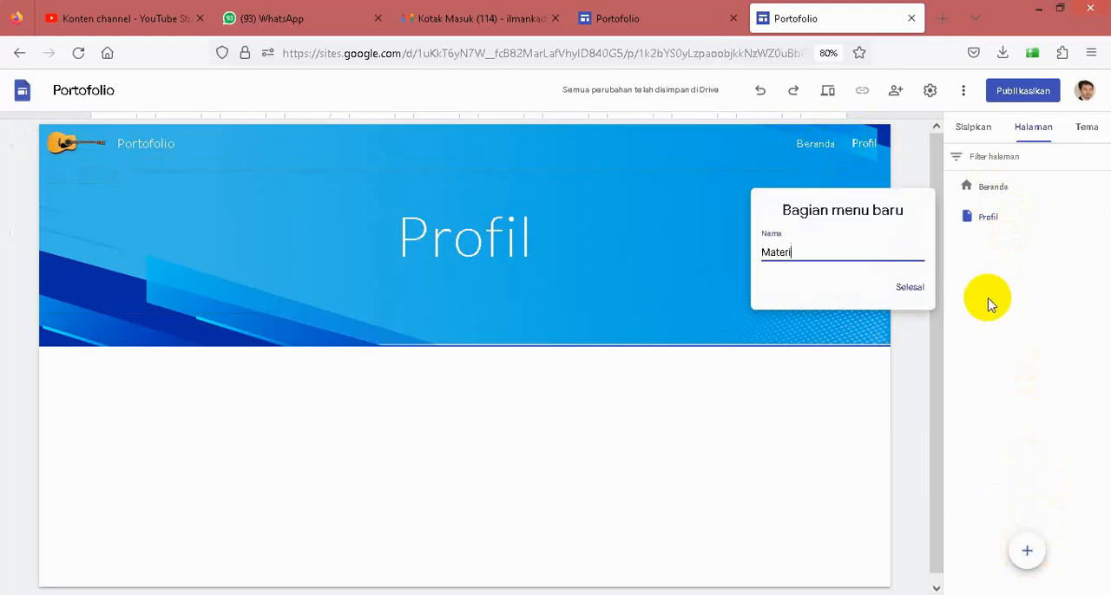
{"action": "left_click", "coordinate": [908, 290]}
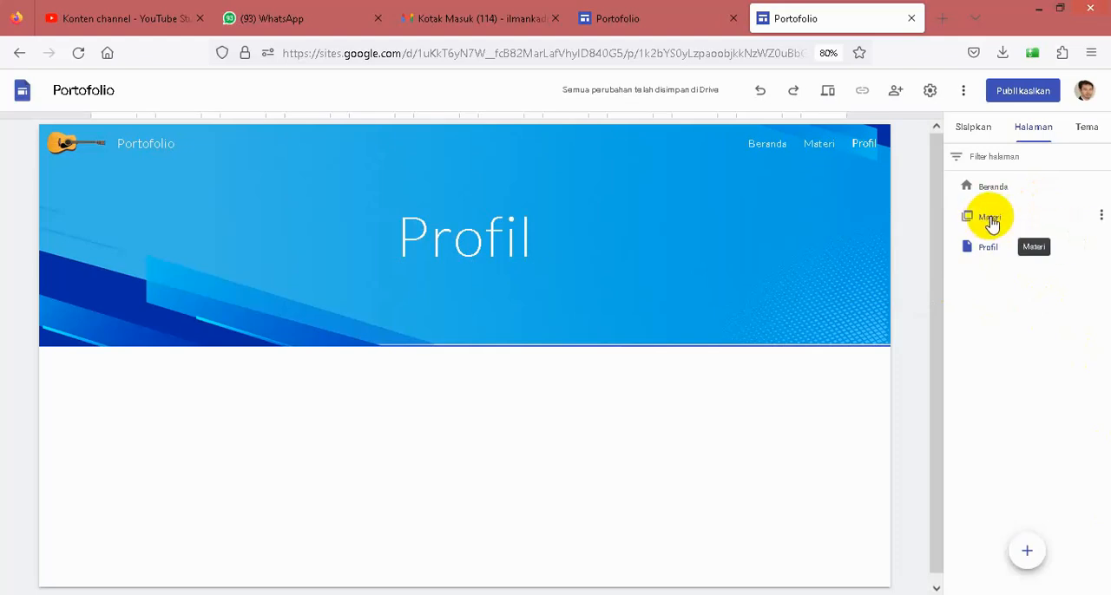
{"action": "left_click_drag", "start_coordinate": [992, 221], "coordinate": [1002, 276]}
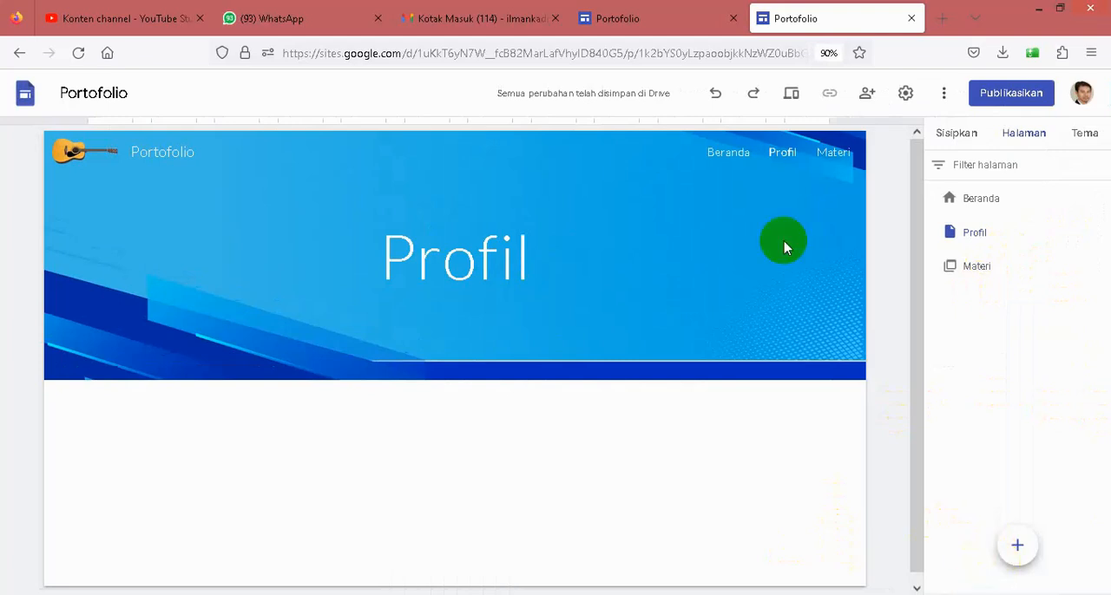
- Check the existing site's page list, add a new page named Aksi Nyata and place it below Materi
{"action": "left_click", "coordinate": [653, 20]}
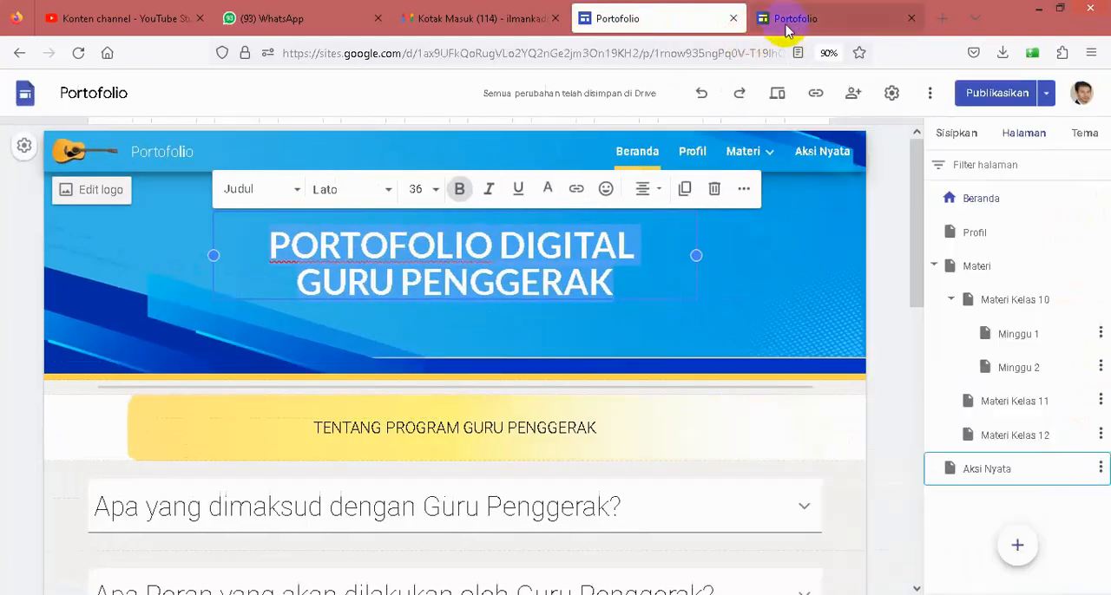
{"action": "left_click", "coordinate": [781, 19]}
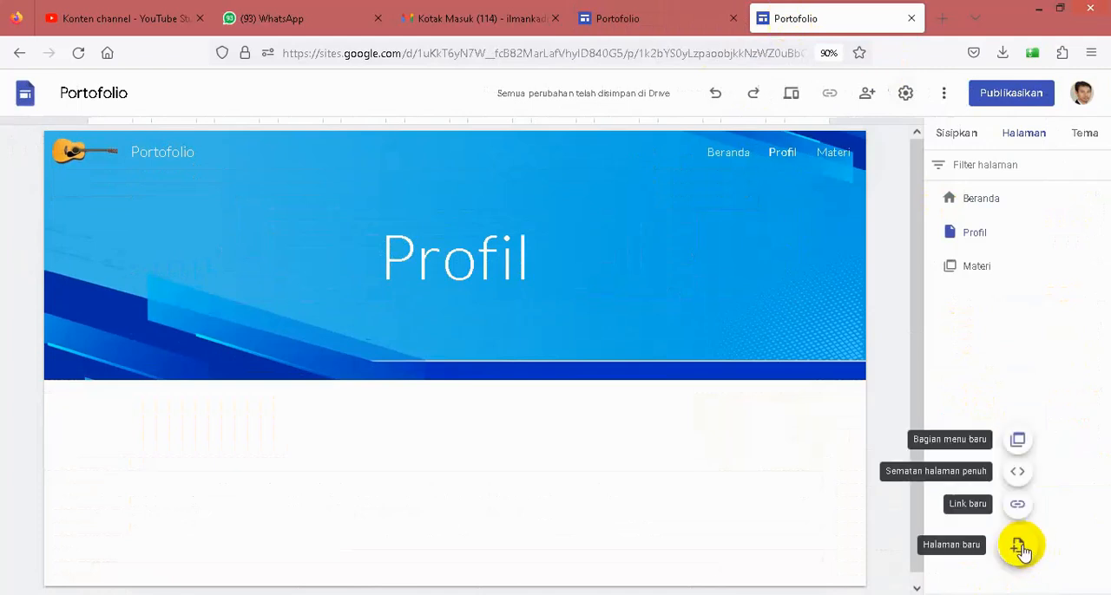
{"action": "left_click", "coordinate": [1018, 546]}
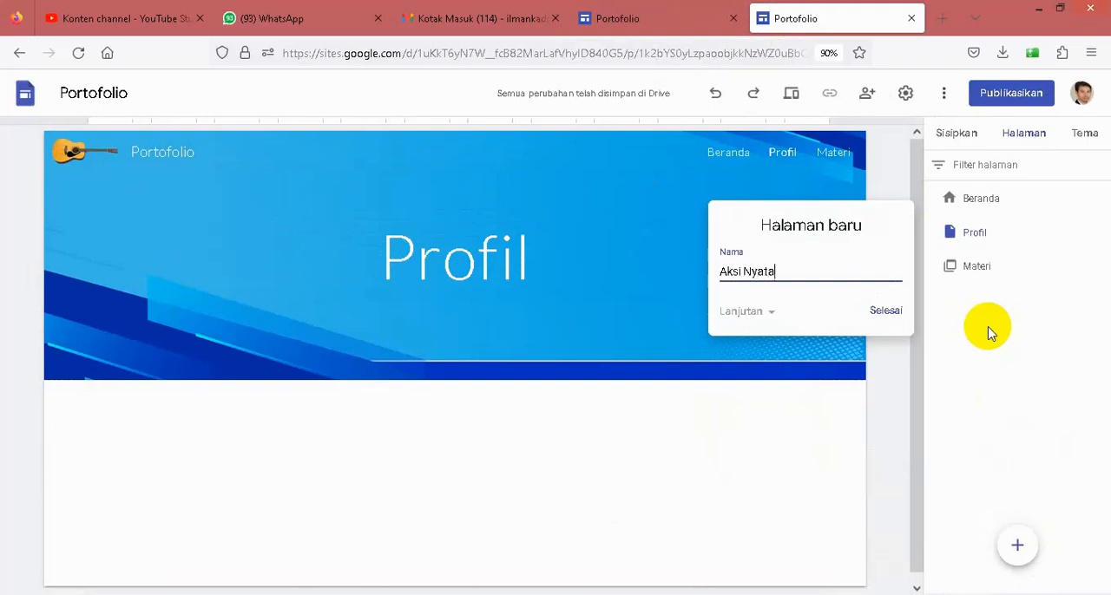
{"action": "left_click", "coordinate": [887, 313]}
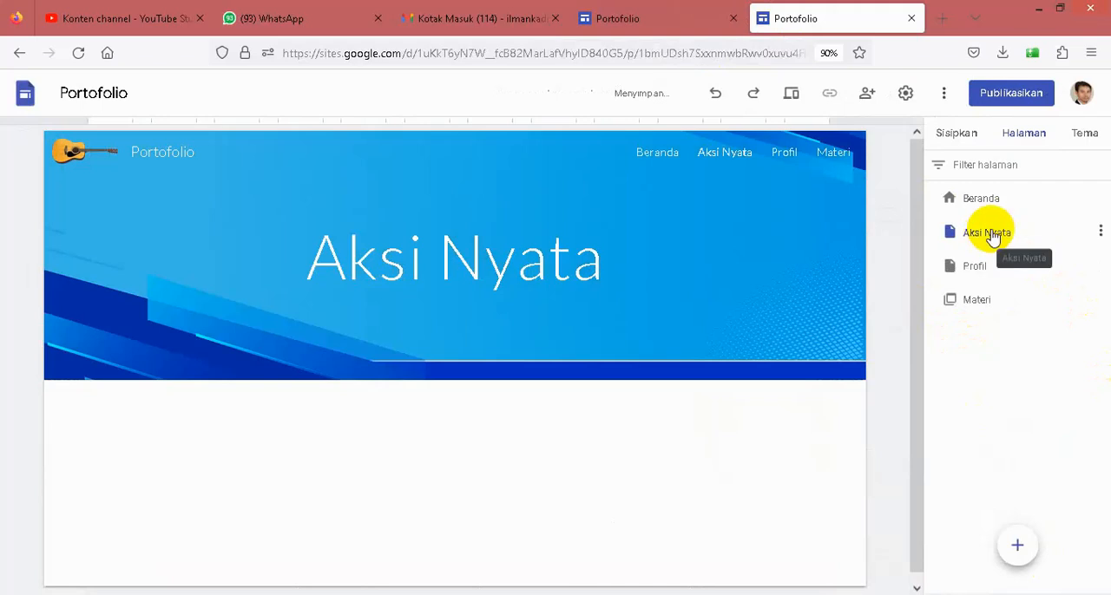
{"action": "left_click_drag", "start_coordinate": [993, 237], "coordinate": [997, 331]}
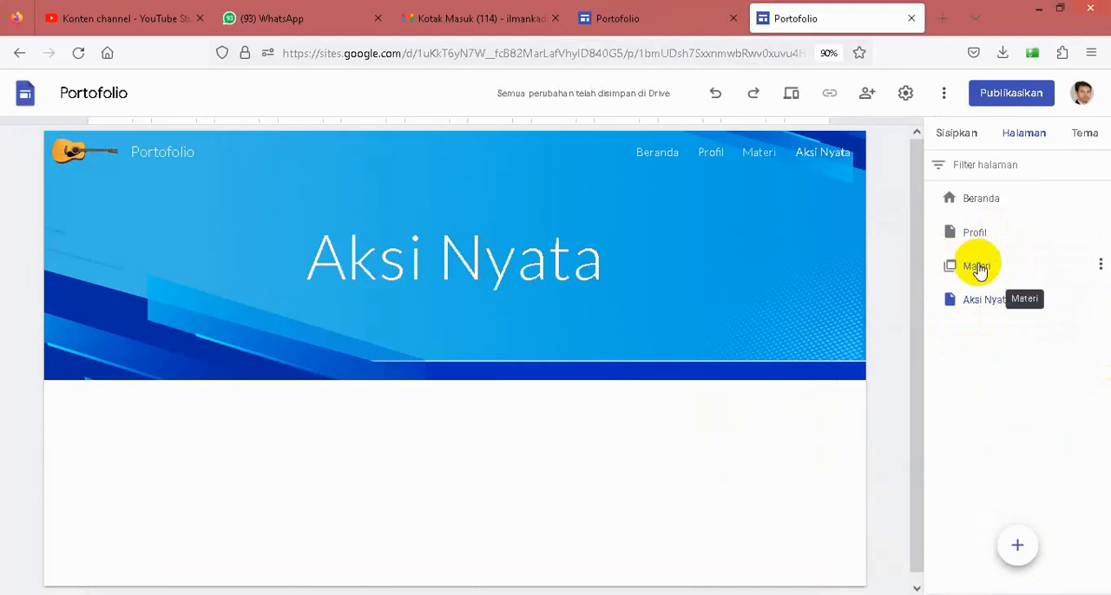
- Check the Materi submenu on the existing site and add a subpage named Materi Kelas 10 under Materi in the new site
{"action": "left_click", "coordinate": [628, 26]}
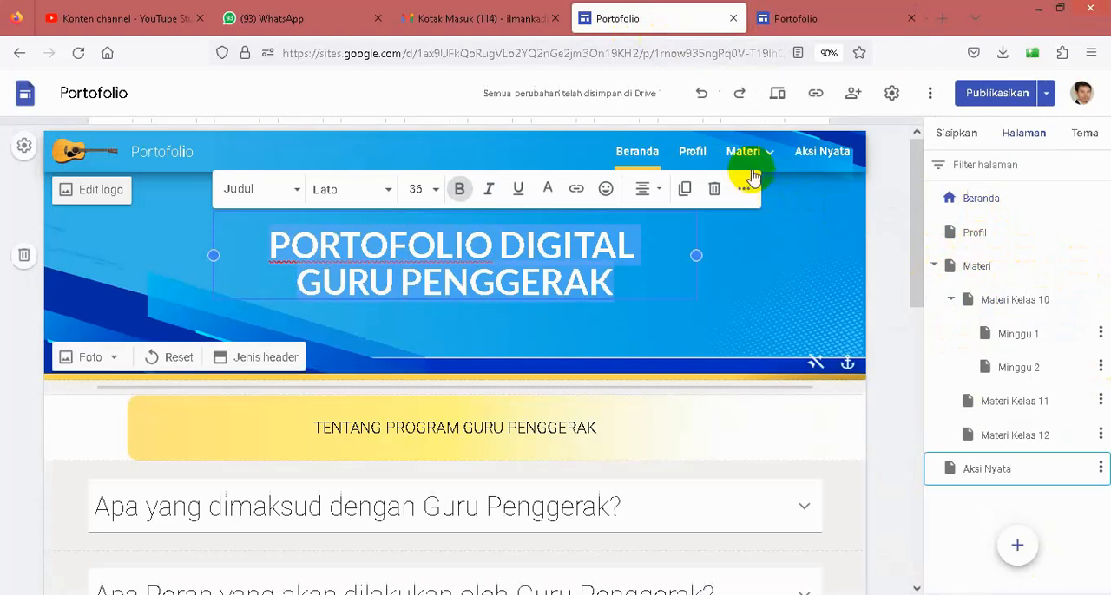
{"action": "mouse_move", "coordinate": [772, 161]}
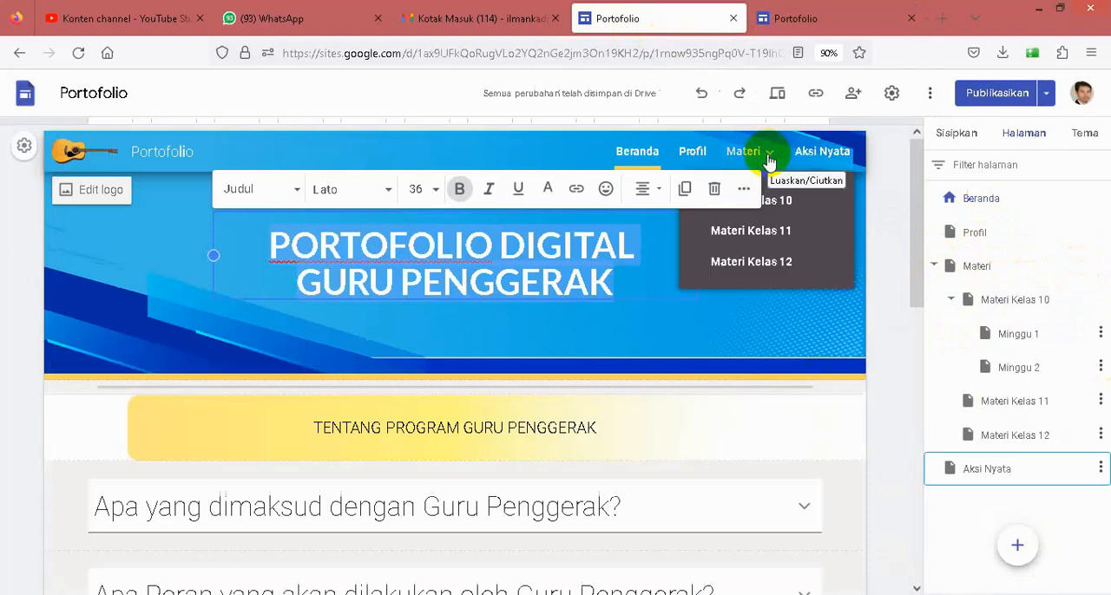
{"action": "left_click", "coordinate": [806, 19]}
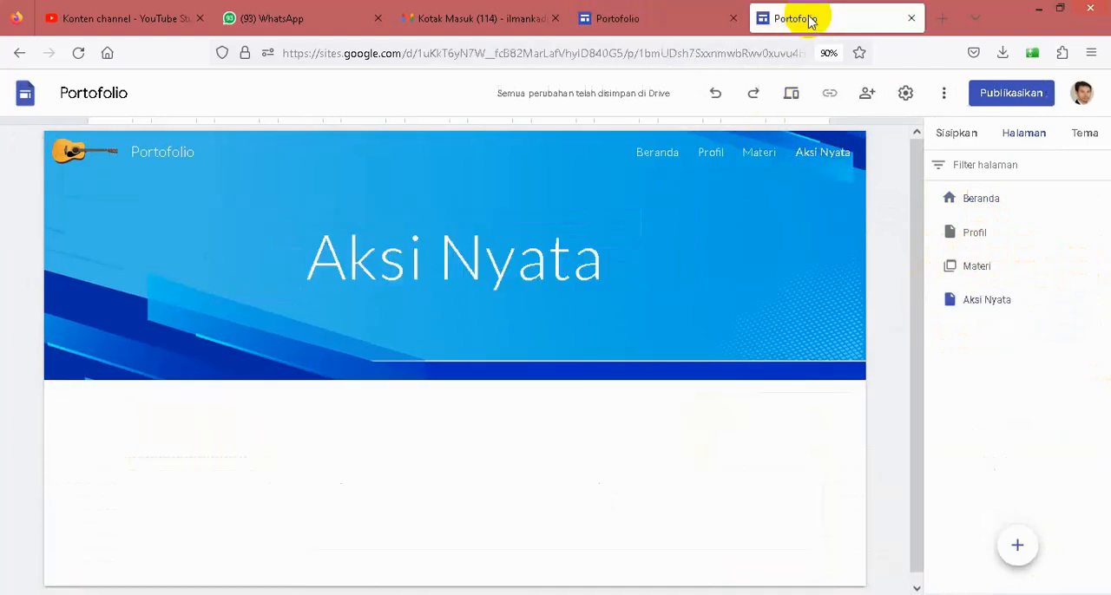
{"action": "mouse_move", "coordinate": [1065, 266]}
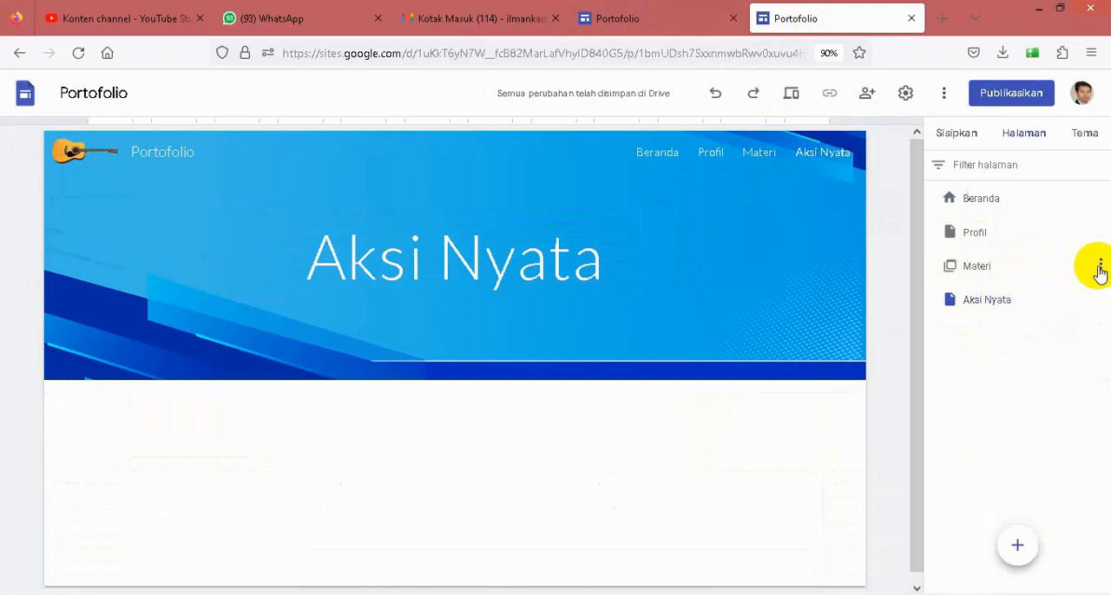
{"action": "left_click", "coordinate": [1099, 266]}
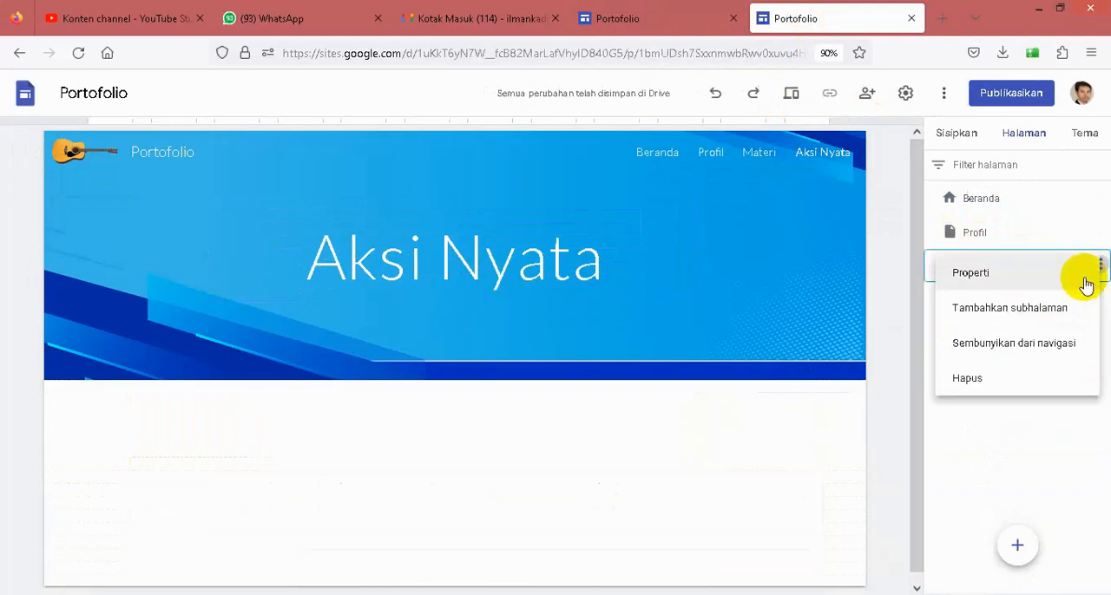
{"action": "left_click", "coordinate": [1041, 321]}
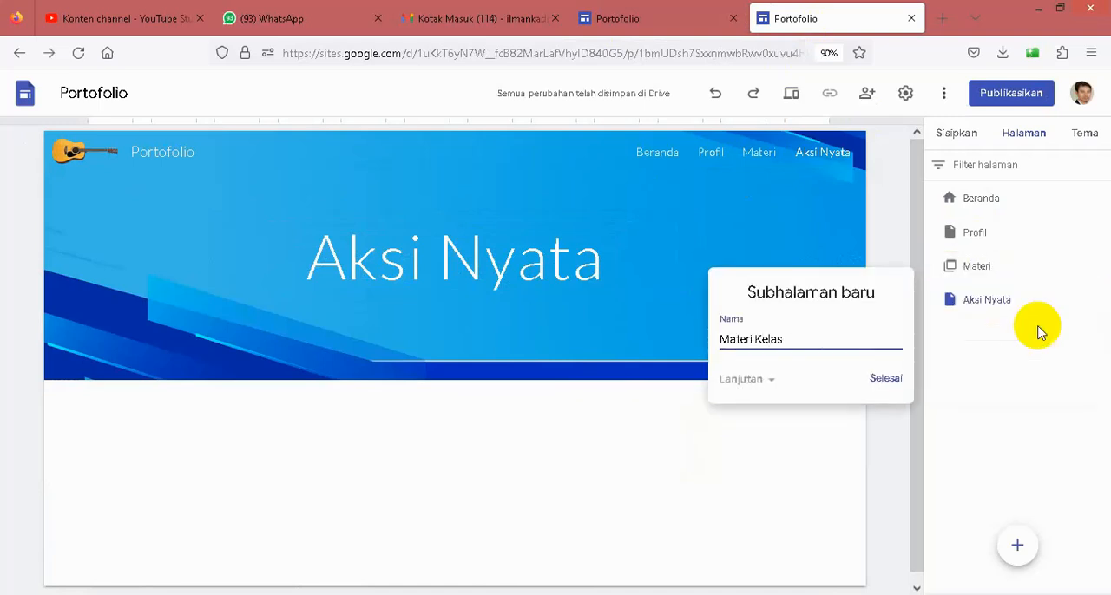
{"action": "type", "text": "Materi Kelas 10"}
{"action": "key", "text": "Return"}
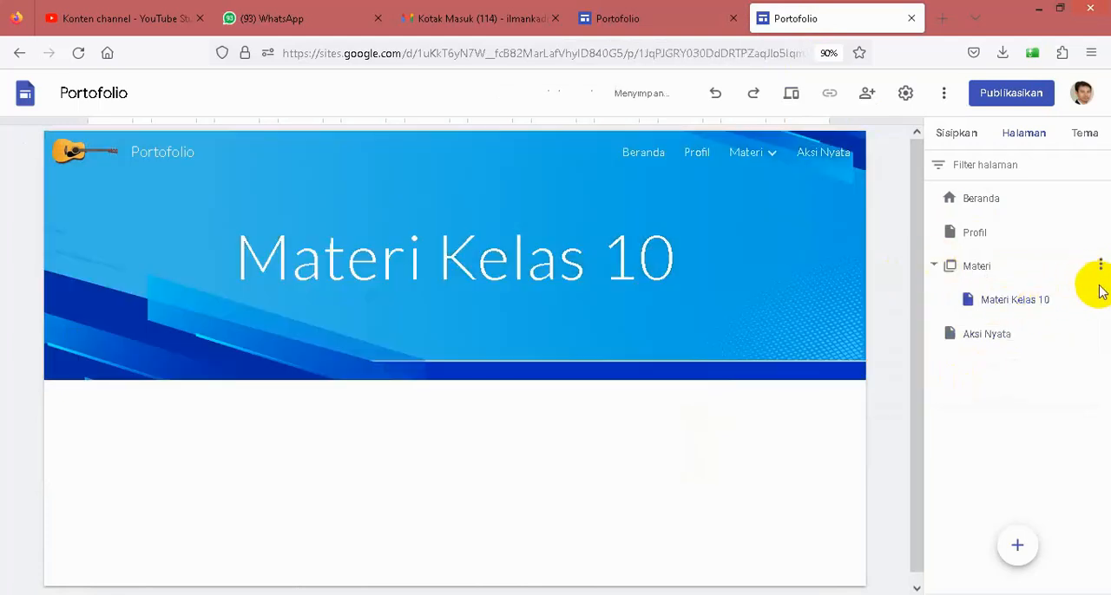
- Add two more subpages under the Materi section, named Materi Kelas 11 and Materi Kelas 12
{"action": "left_click", "coordinate": [1098, 268]}
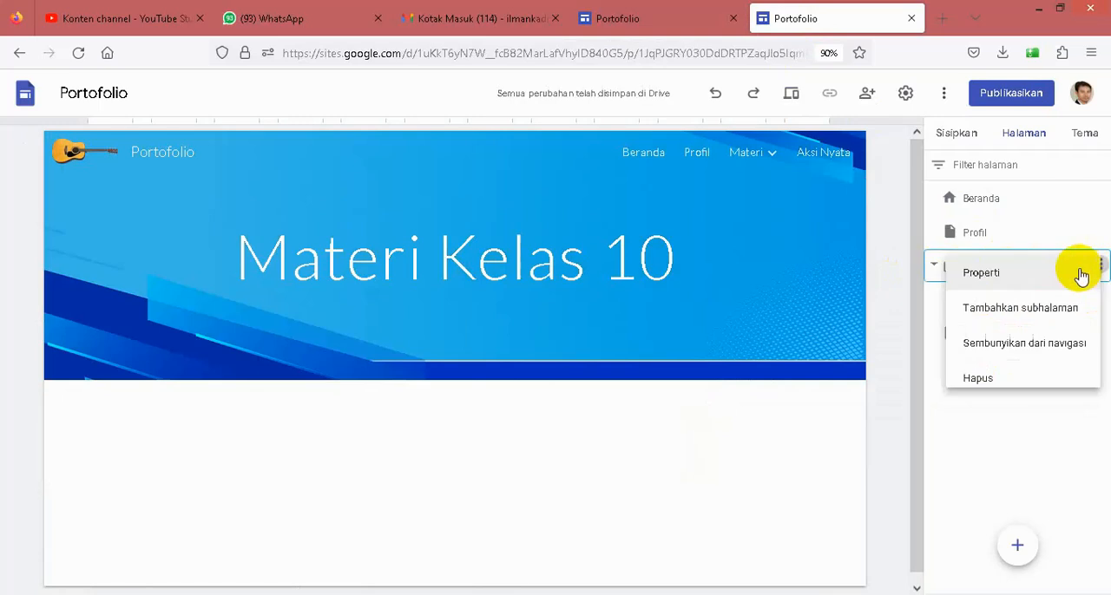
{"action": "left_click", "coordinate": [990, 316]}
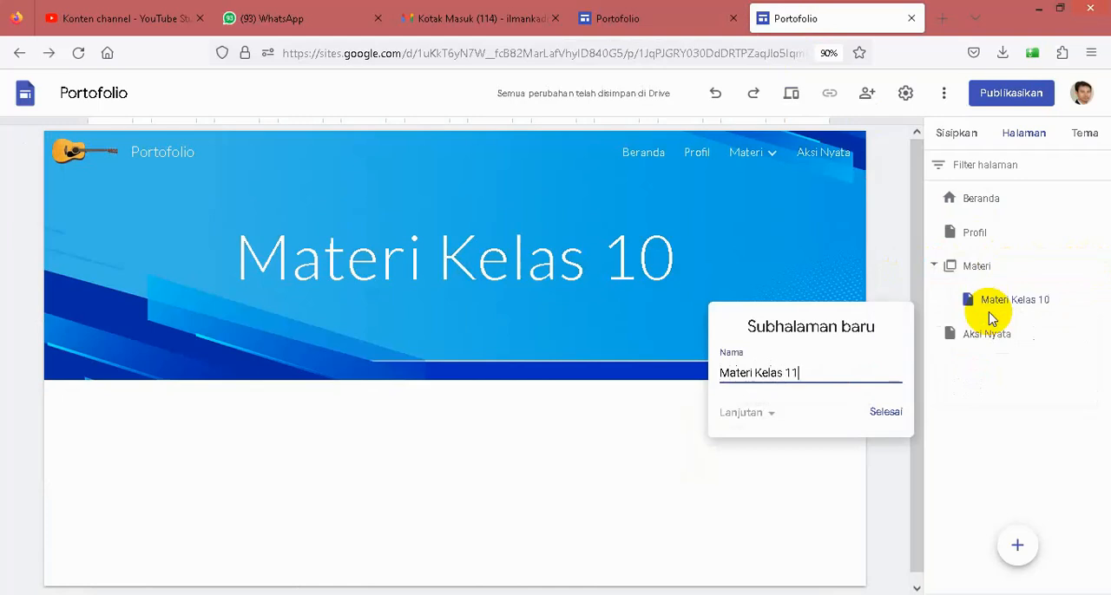
{"action": "type", "text": "Materi Kelas 11"}
{"action": "key", "text": "Return"}
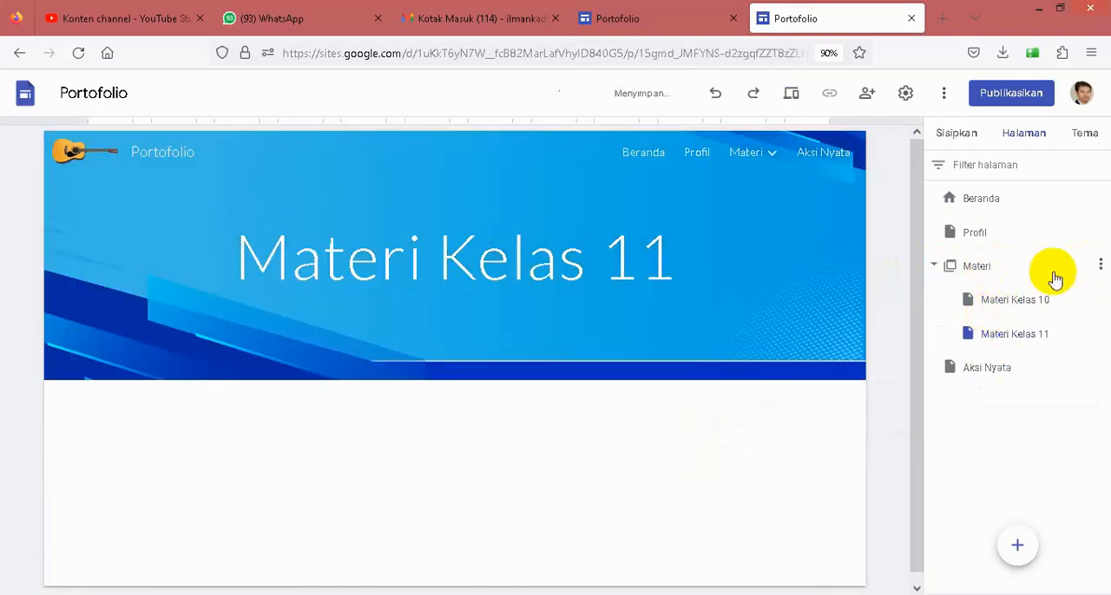
{"action": "left_click", "coordinate": [1099, 267]}
{"action": "left_click", "coordinate": [990, 318]}
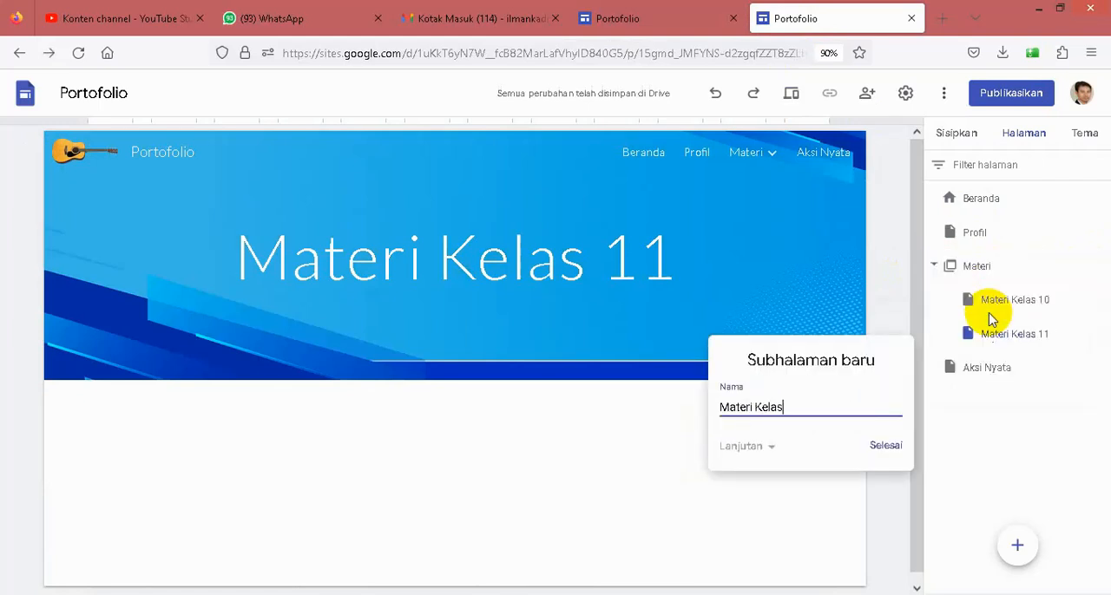
{"action": "type", "text": "Materi Kelas 12"}
{"action": "key", "text": "Return"}
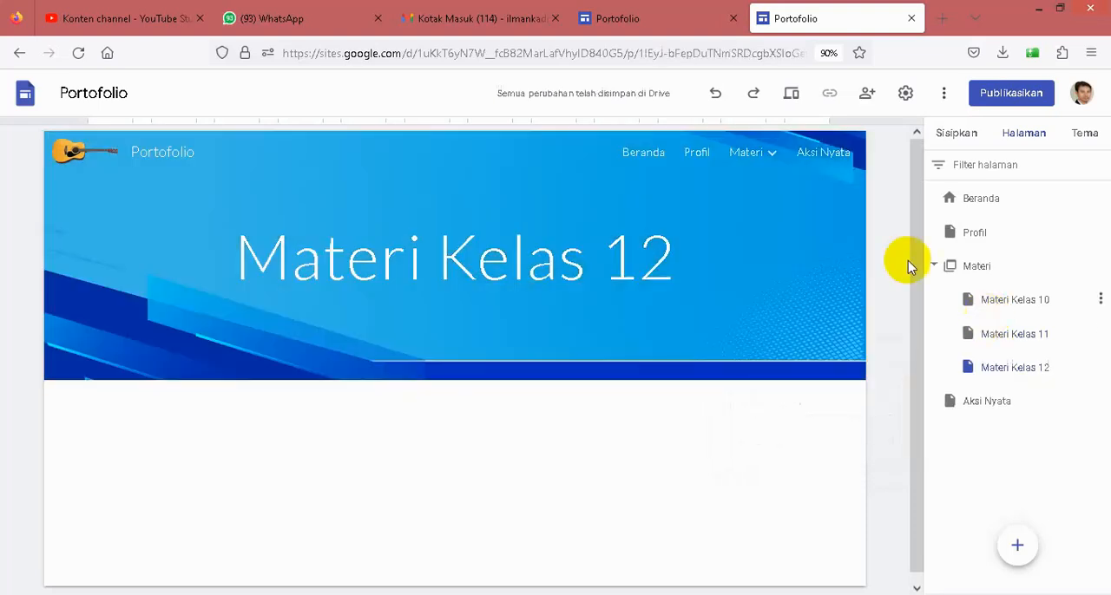
- Add two subpages named Minggu 1 and Minggu 2 under Materi Kelas 10
{"action": "mouse_move", "coordinate": [775, 161]}
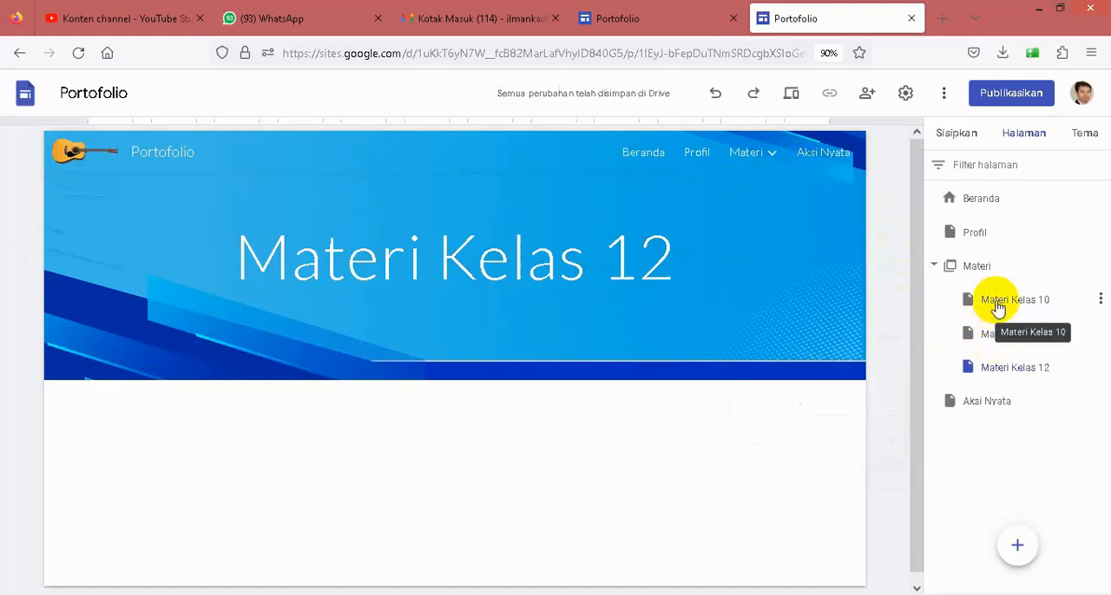
{"action": "left_click", "coordinate": [1100, 300]}
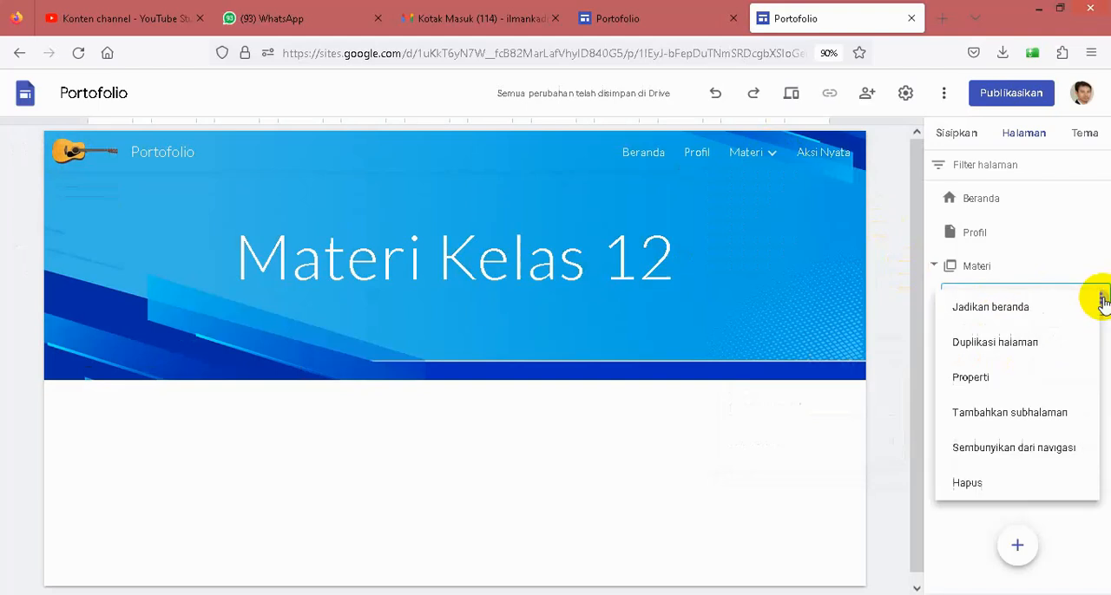
{"action": "left_click", "coordinate": [998, 421]}
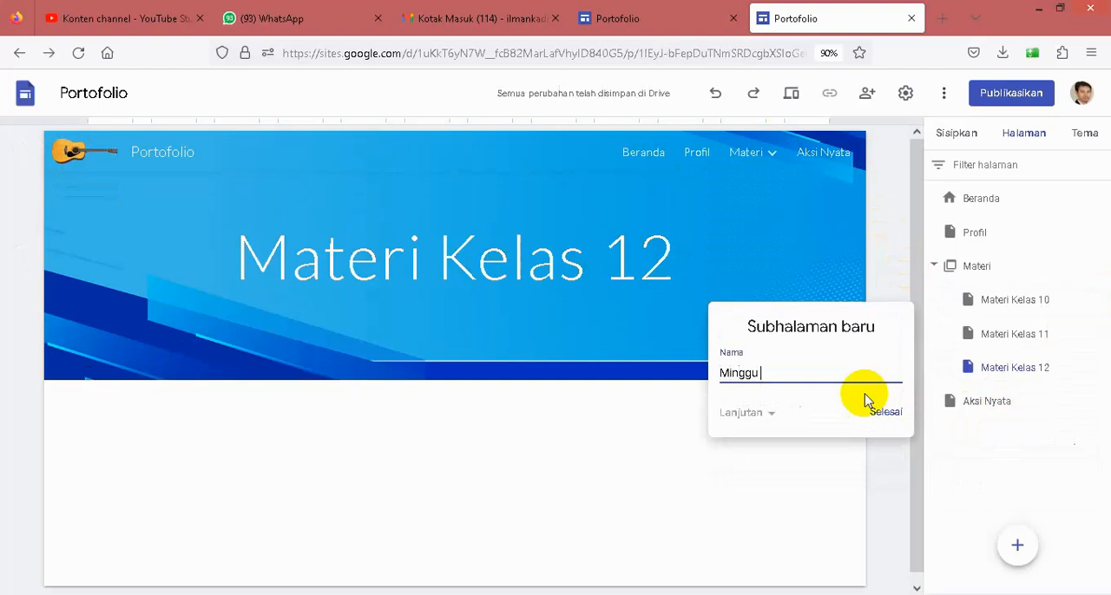
{"action": "type", "text": "Minggu 1"}
{"action": "left_click", "coordinate": [866, 404]}
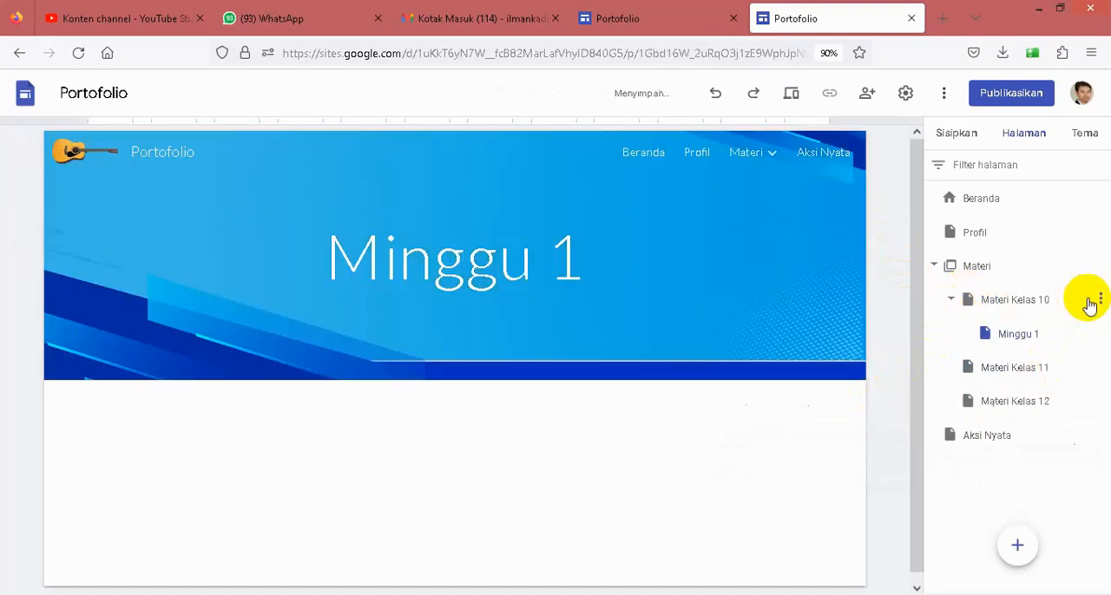
{"action": "left_click", "coordinate": [1100, 299]}
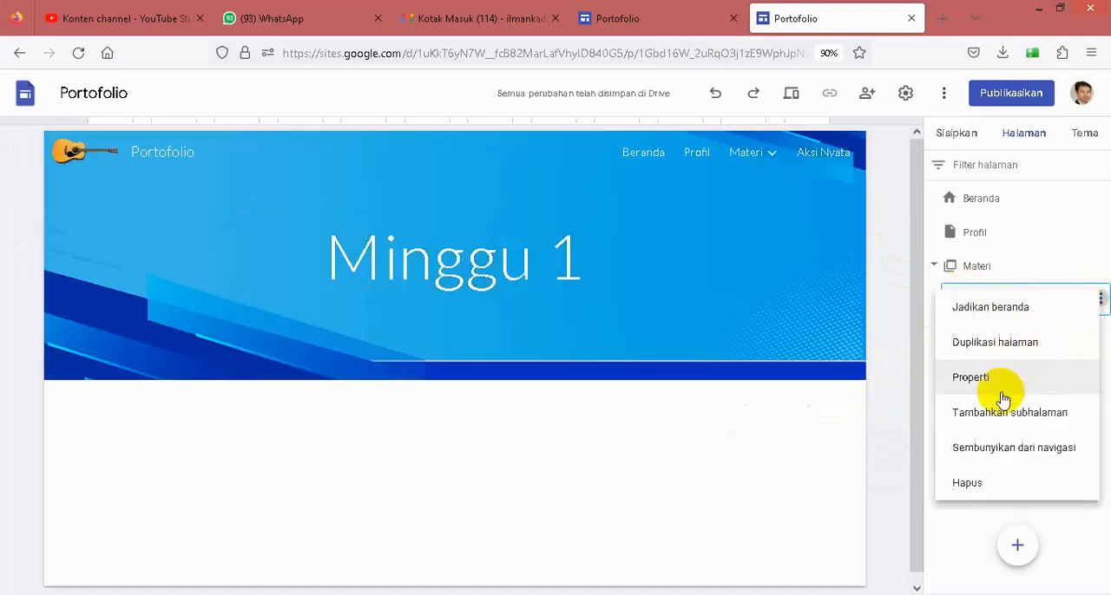
{"action": "left_click", "coordinate": [1027, 414]}
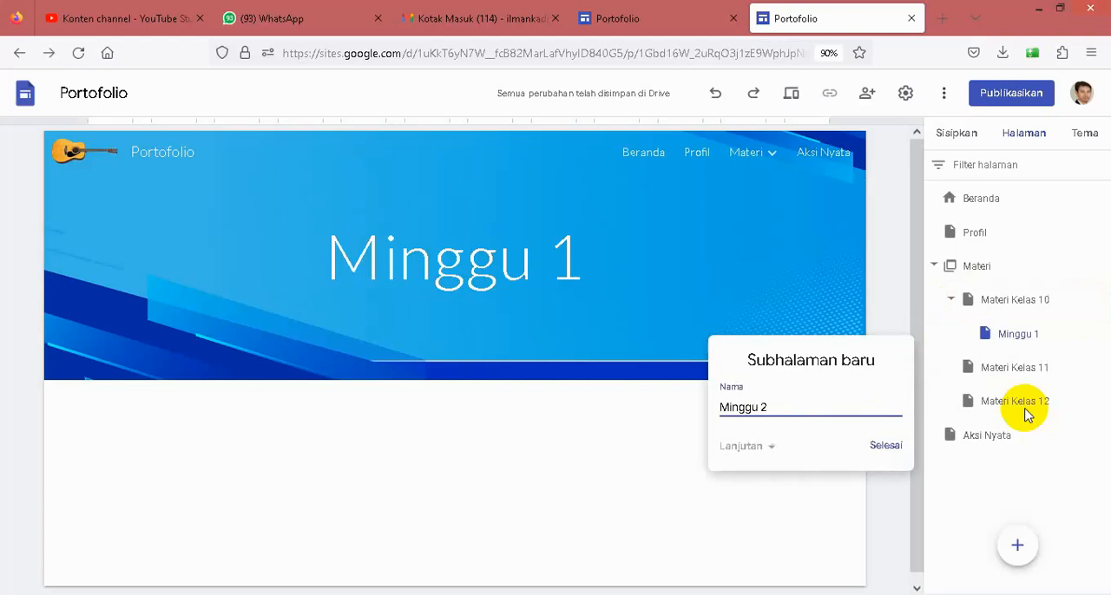
{"action": "type", "text": "Minggu 2"}
{"action": "key", "text": "Return"}
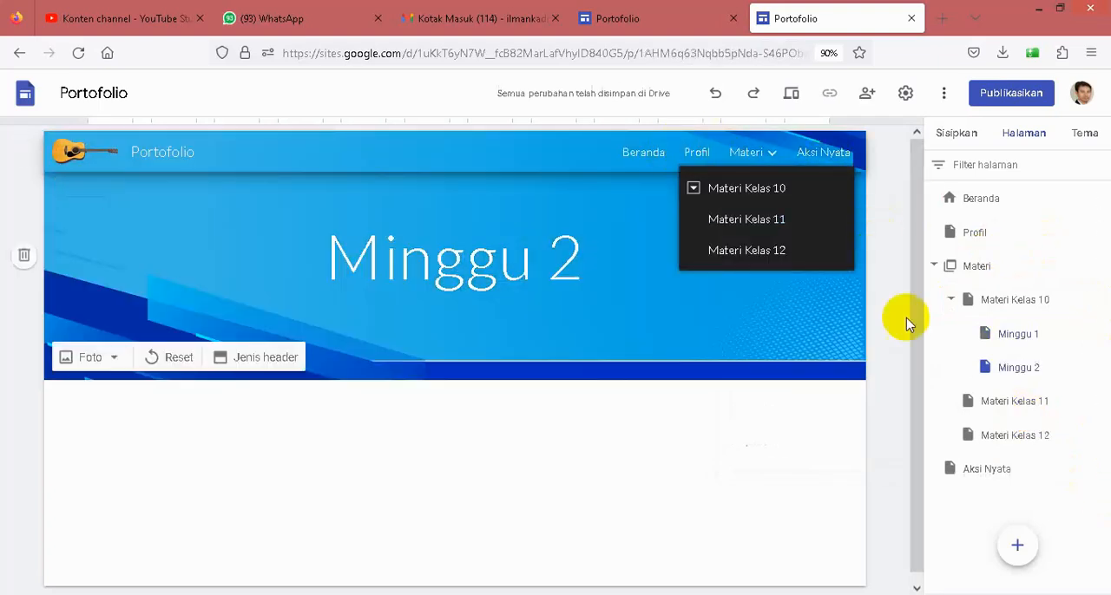
- Check the existing site's look, apply the Rata theme to the new site and open its Beranda page
{"action": "left_click", "coordinate": [642, 18]}
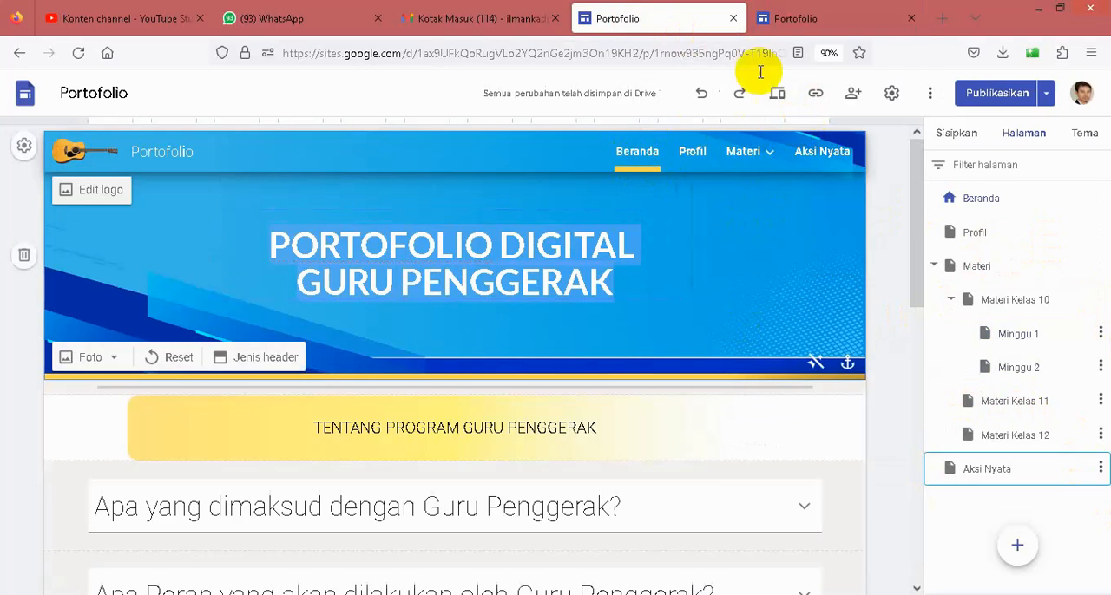
{"action": "left_click", "coordinate": [815, 26]}
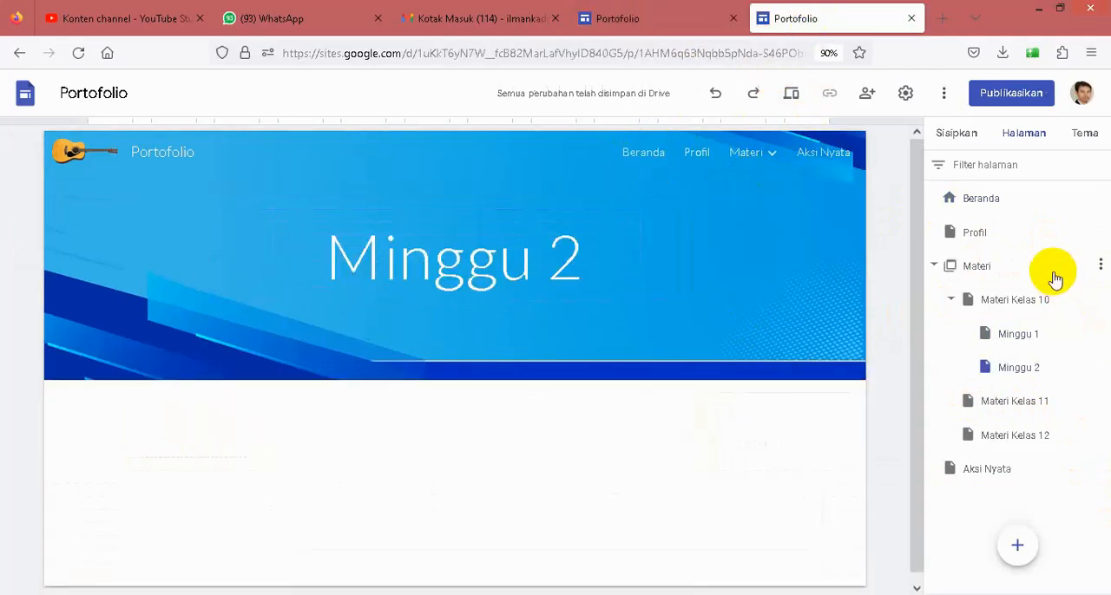
{"action": "left_click", "coordinate": [1086, 139]}
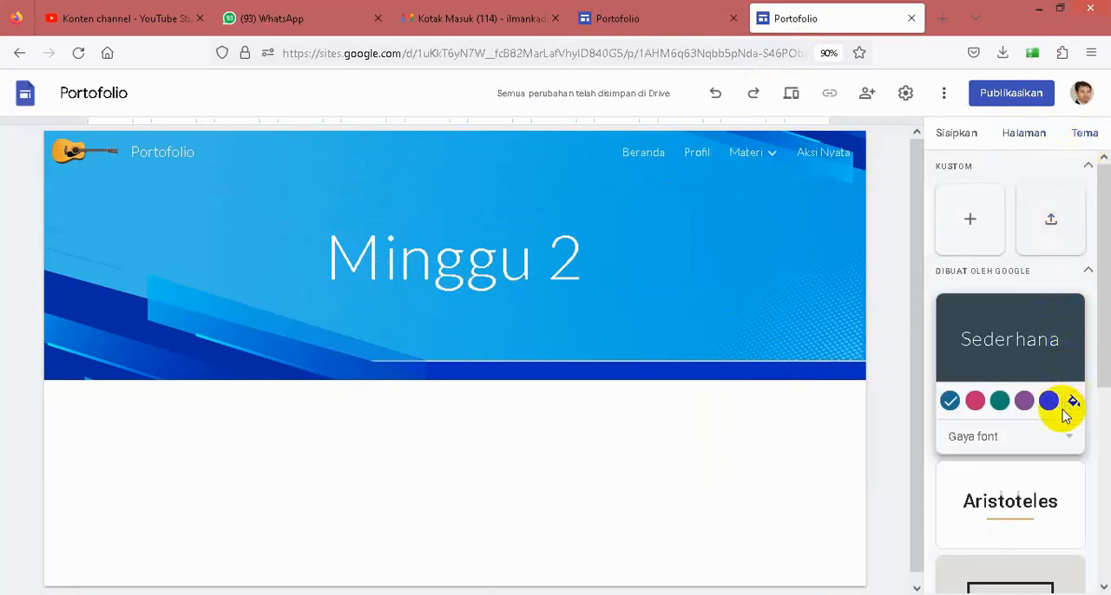
{"action": "scroll", "coordinate": [1062, 472], "scroll_direction": "down", "scroll_amount": 2}
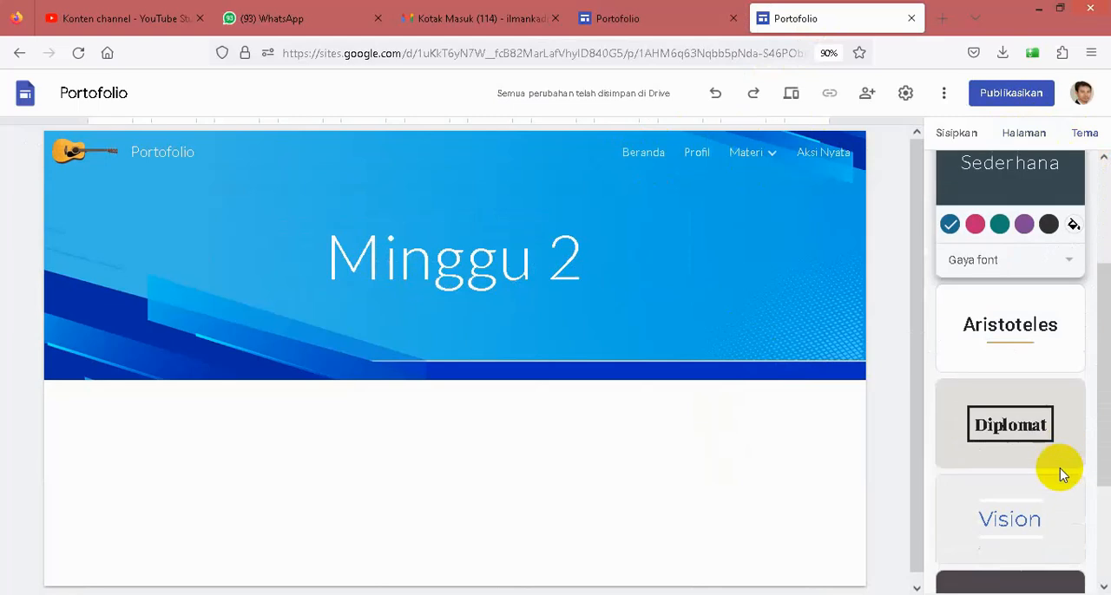
{"action": "scroll", "coordinate": [1060, 473], "scroll_direction": "down", "scroll_amount": 1}
{"action": "scroll", "coordinate": [1058, 473], "scroll_direction": "down", "scroll_amount": 1}
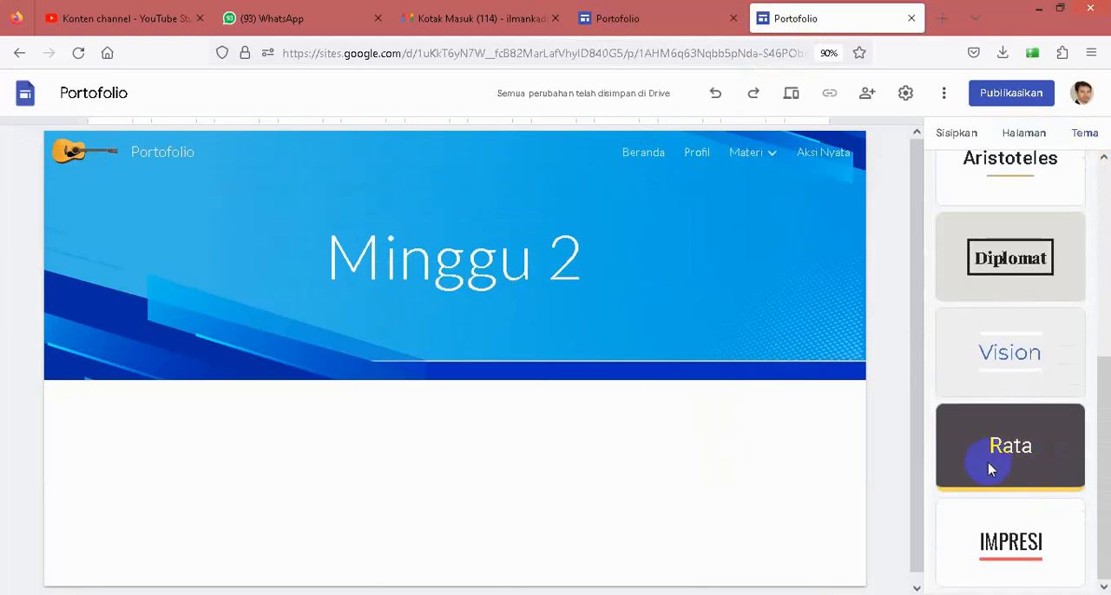
{"action": "left_click", "coordinate": [988, 468]}
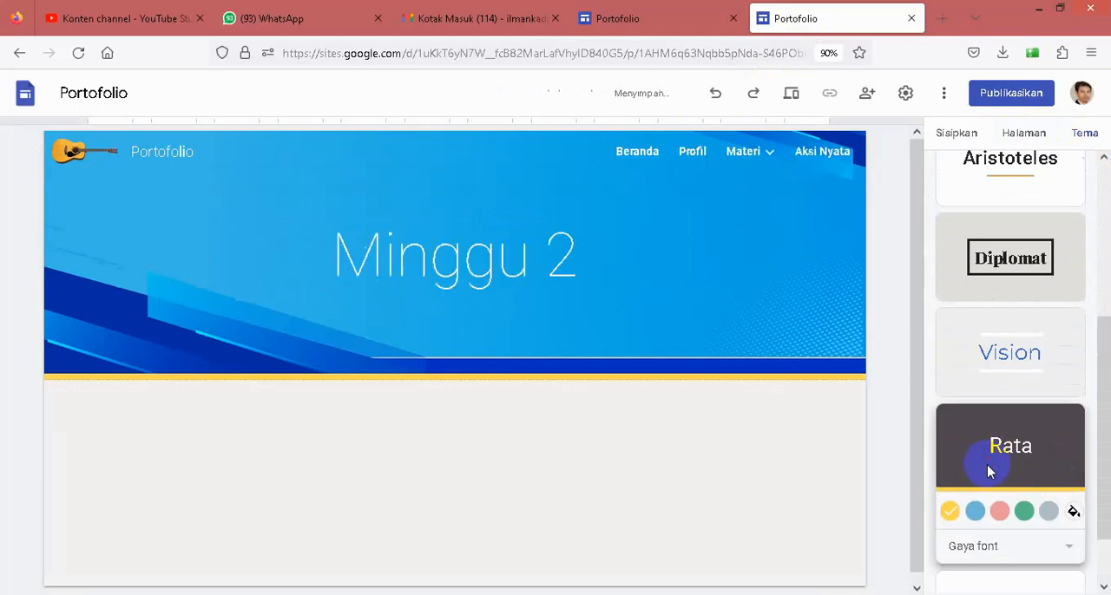
{"action": "left_click", "coordinate": [638, 156]}
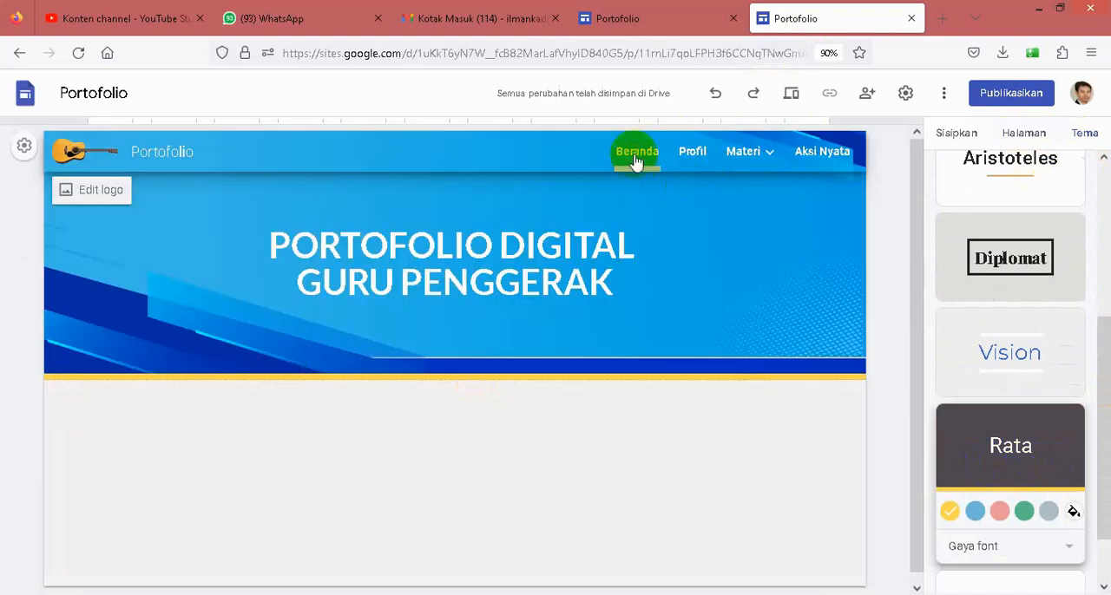
- Review the Profil and Aksi Nyata pages of the new site, then return to its Beranda page
{"action": "left_click", "coordinate": [701, 156]}
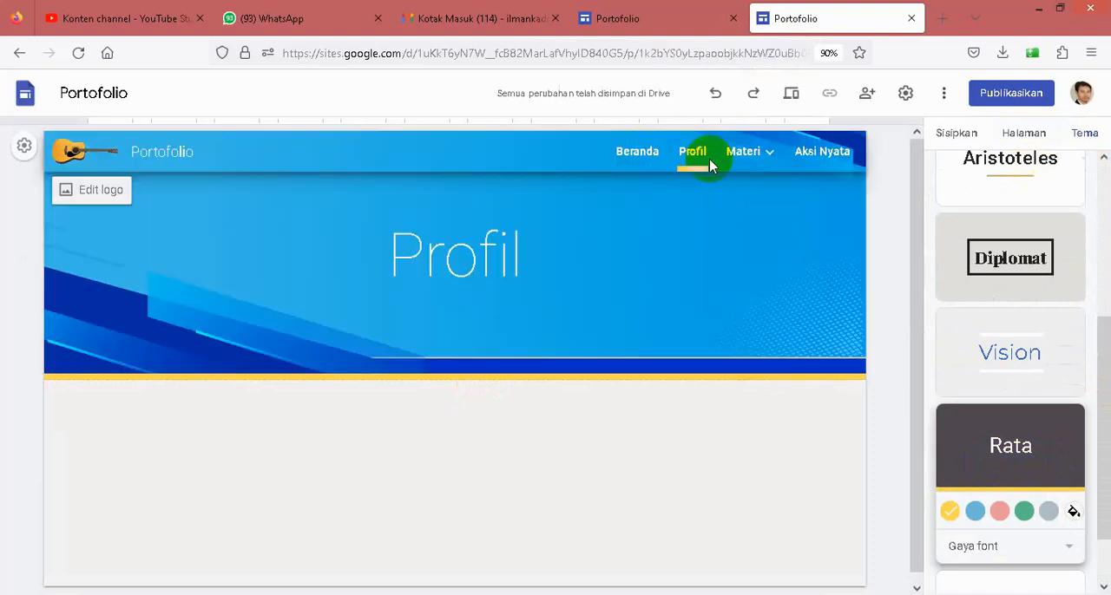
{"action": "left_click", "coordinate": [817, 155]}
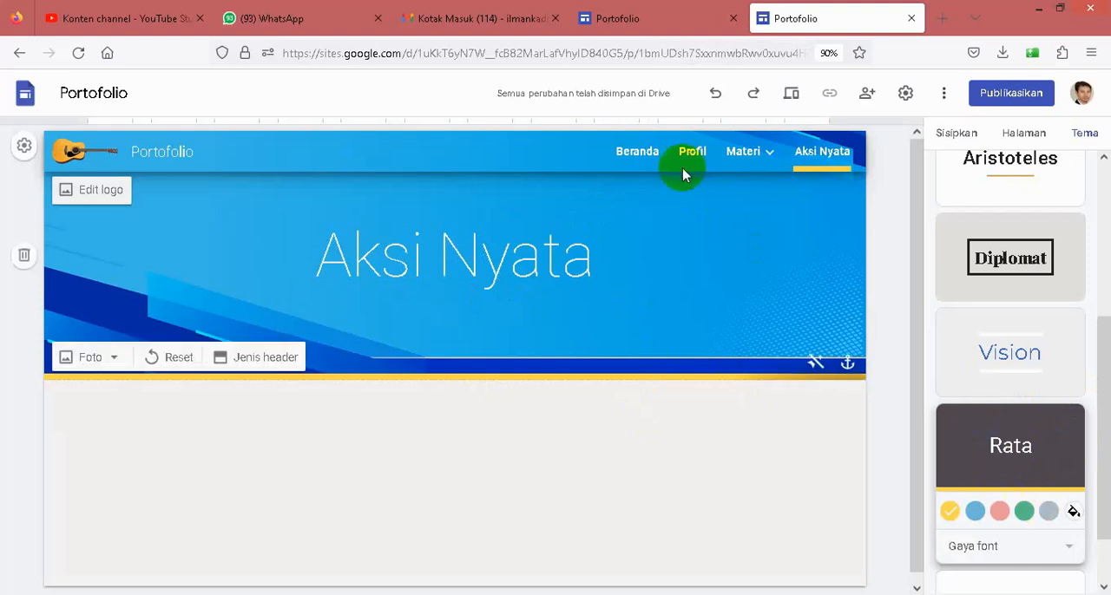
{"action": "left_click", "coordinate": [647, 163]}
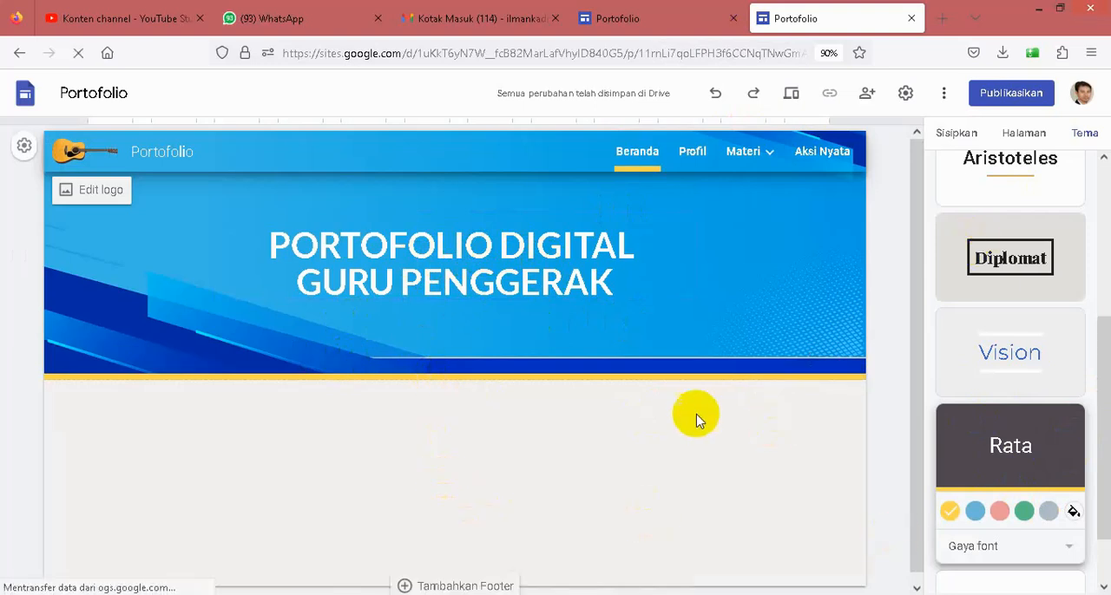
- Check the footer on the existing site's Beranda page and add a footer to the new site
{"action": "left_click", "coordinate": [632, 24]}
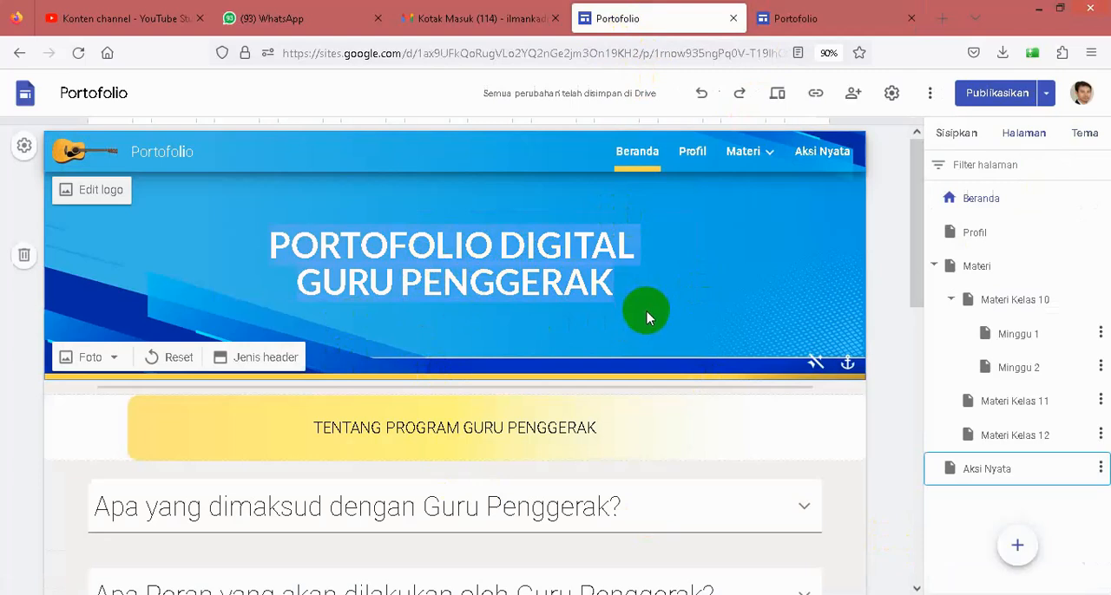
{"action": "scroll", "coordinate": [647, 314], "scroll_direction": "down", "scroll_amount": 10}
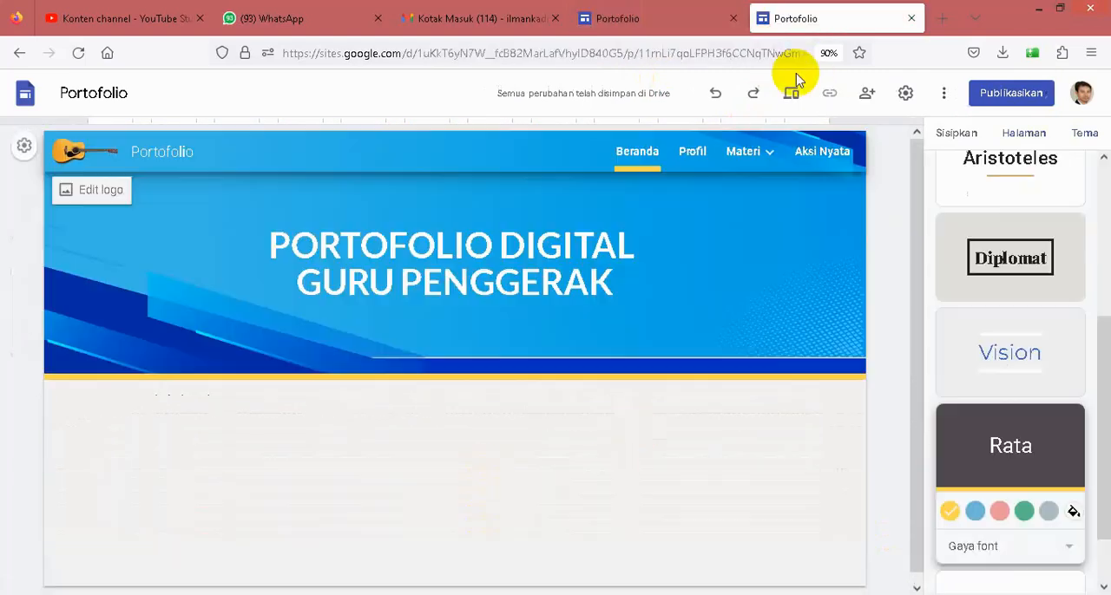
{"action": "left_click", "coordinate": [798, 19]}
{"action": "scroll", "coordinate": [645, 330], "scroll_direction": "down", "scroll_amount": 2}
{"action": "mouse_move", "coordinate": [467, 521]}
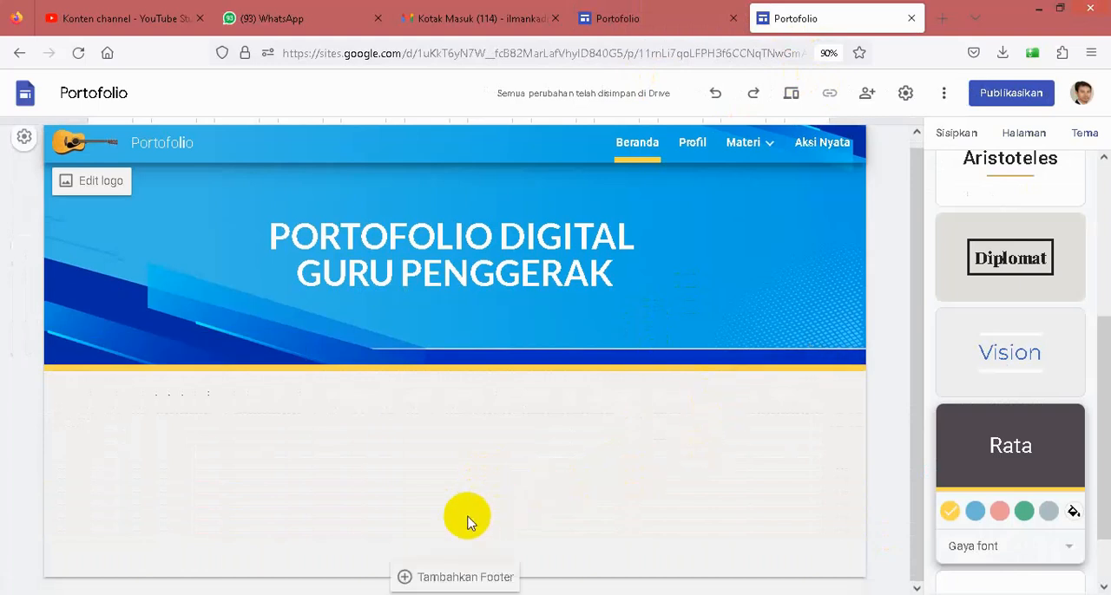
{"action": "left_click", "coordinate": [457, 577]}
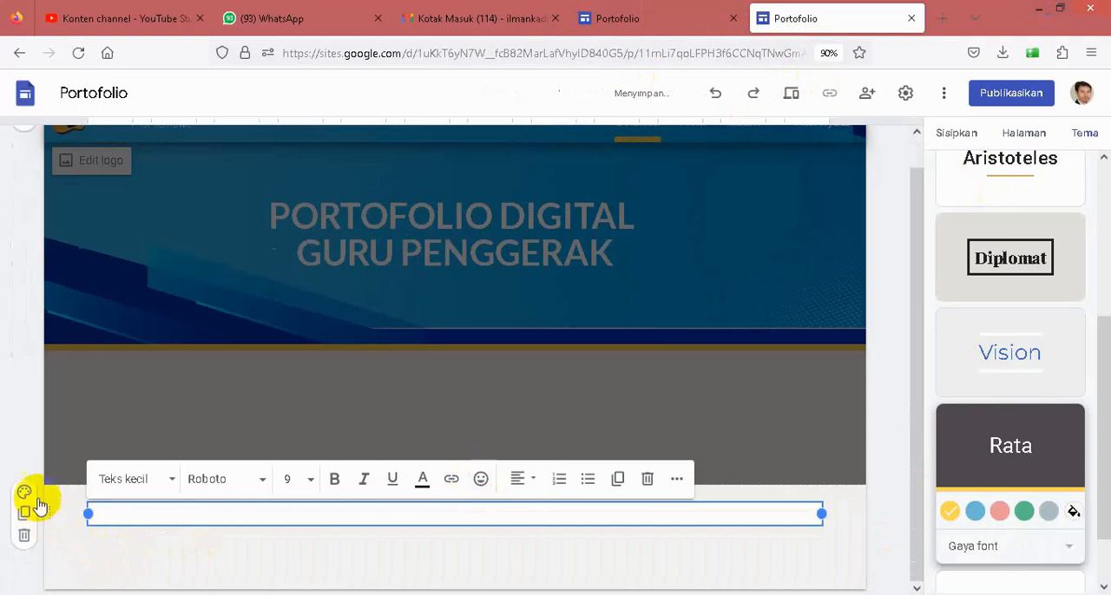
- Upload the Footer image from the bahan seminar folder as the footer section's background
{"action": "left_click", "coordinate": [22, 496]}
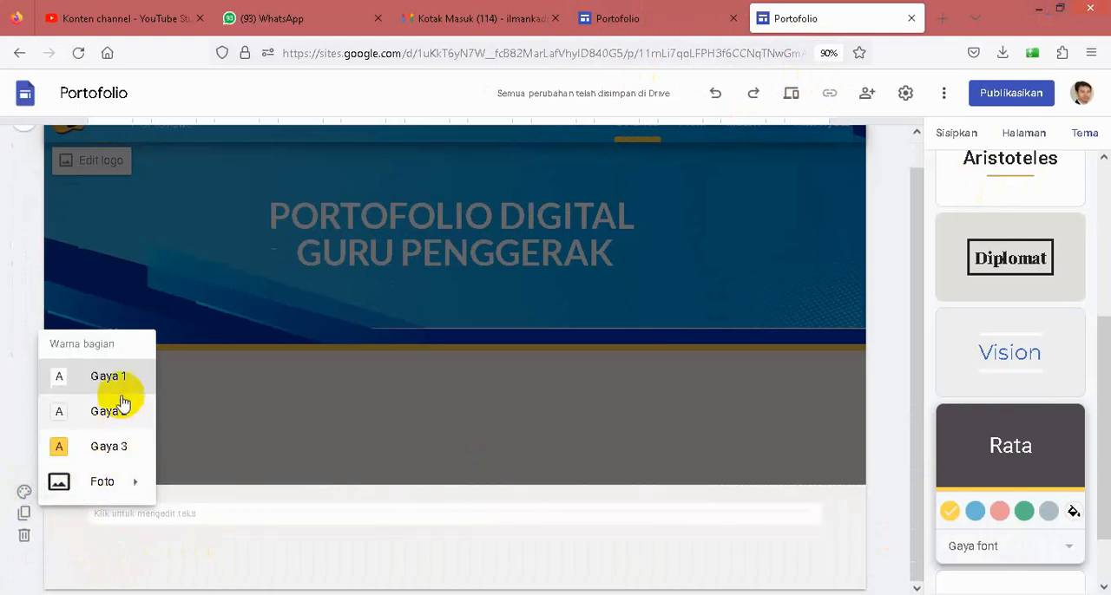
{"action": "mouse_move", "coordinate": [104, 494]}
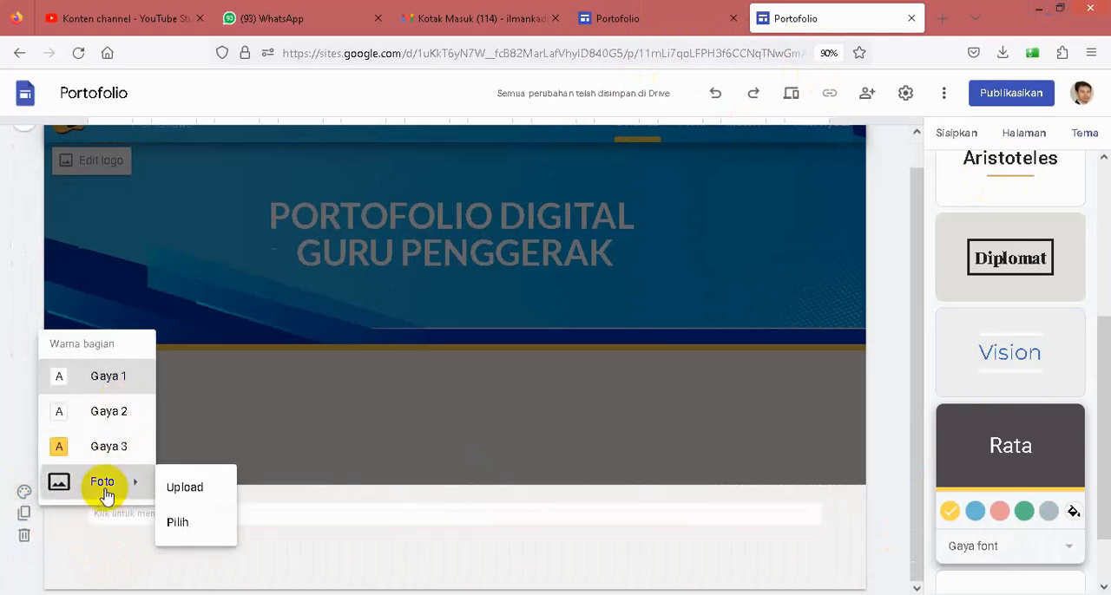
{"action": "left_click", "coordinate": [185, 491]}
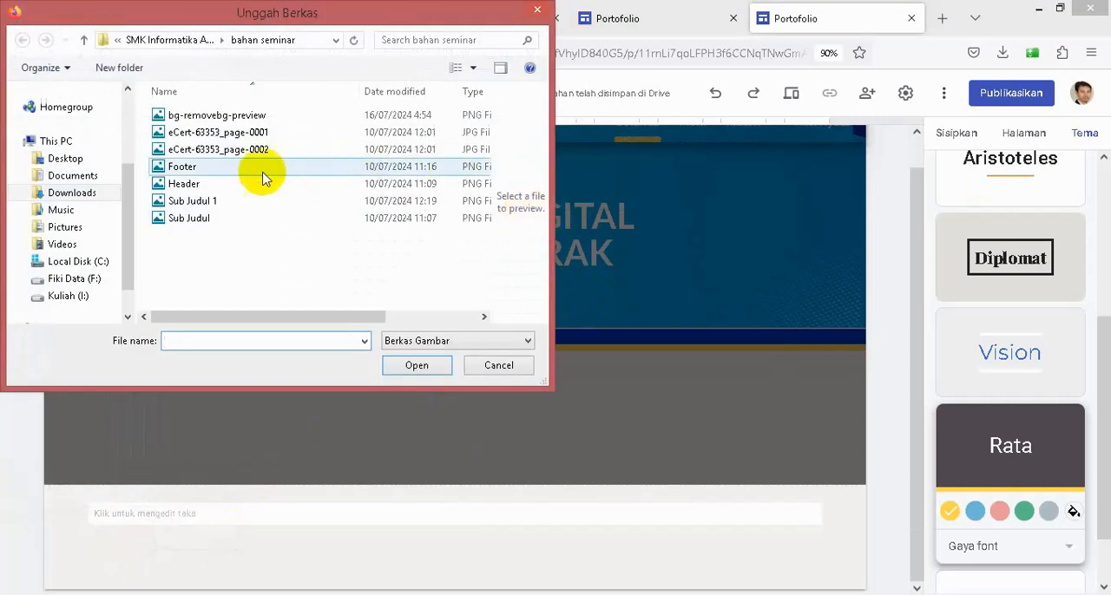
{"action": "left_click", "coordinate": [211, 165]}
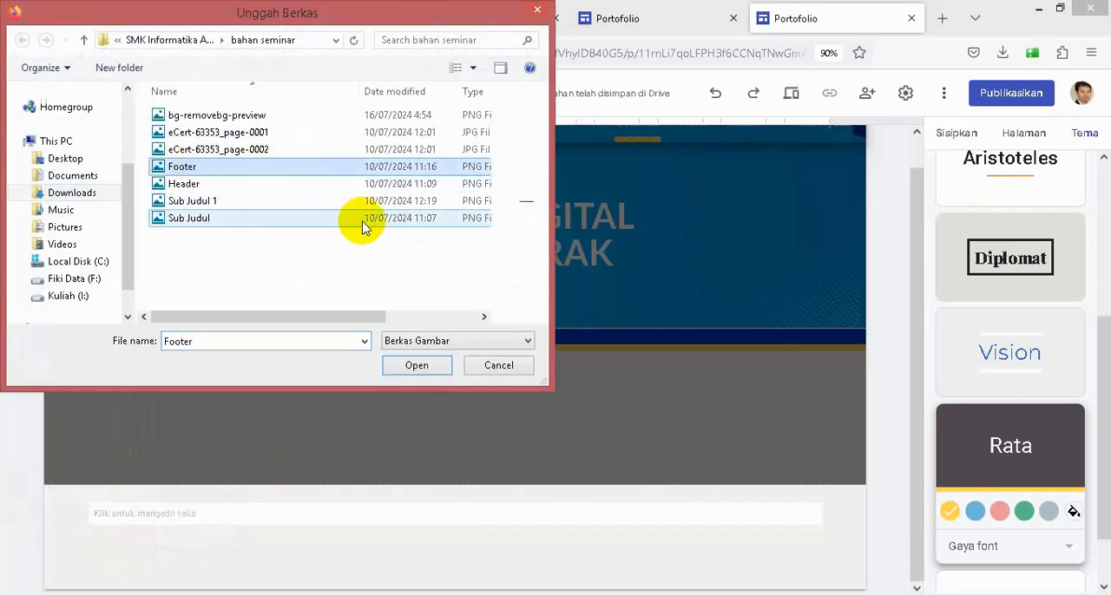
{"action": "left_click", "coordinate": [415, 365]}
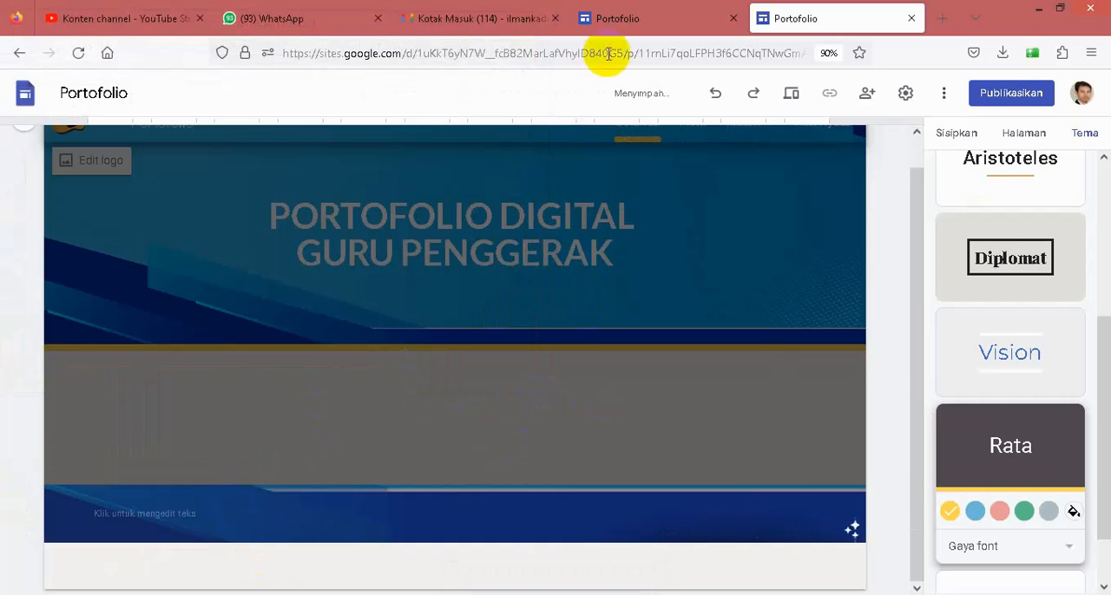
- Check the existing site's footer text and enter Guru Penggerak@2024 in the new site's footer
{"action": "left_click", "coordinate": [632, 23]}
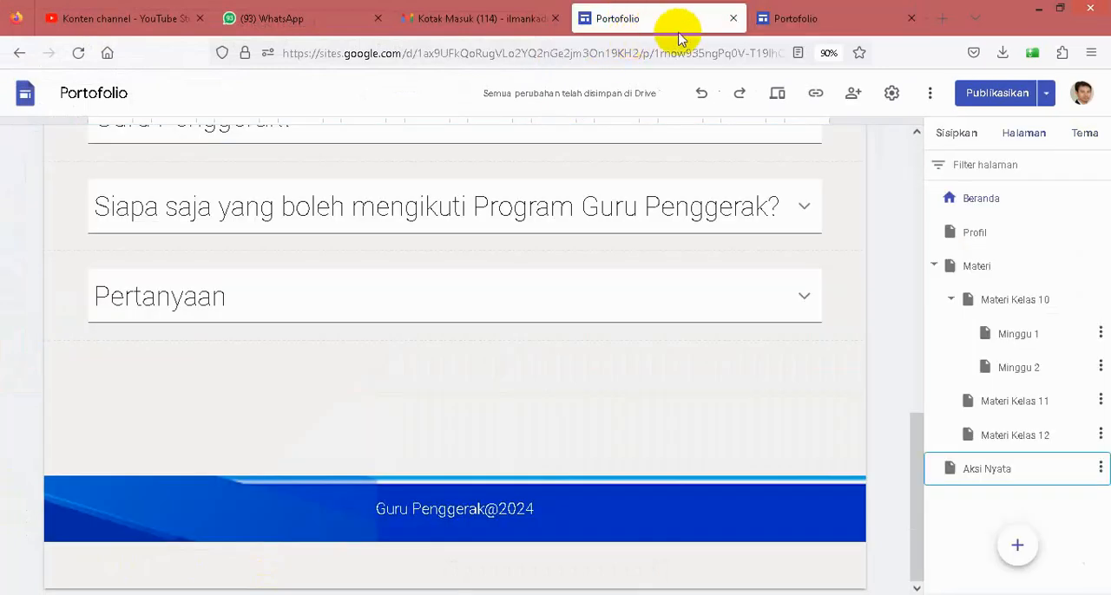
{"action": "left_click", "coordinate": [791, 18]}
{"action": "left_click", "coordinate": [346, 505]}
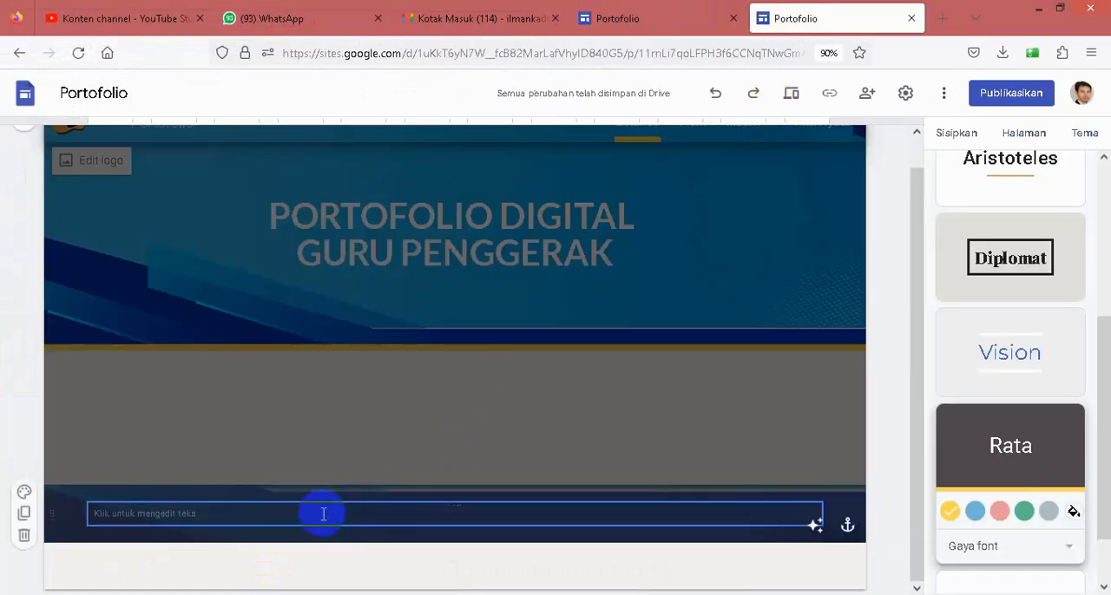
{"action": "left_click", "coordinate": [323, 514]}
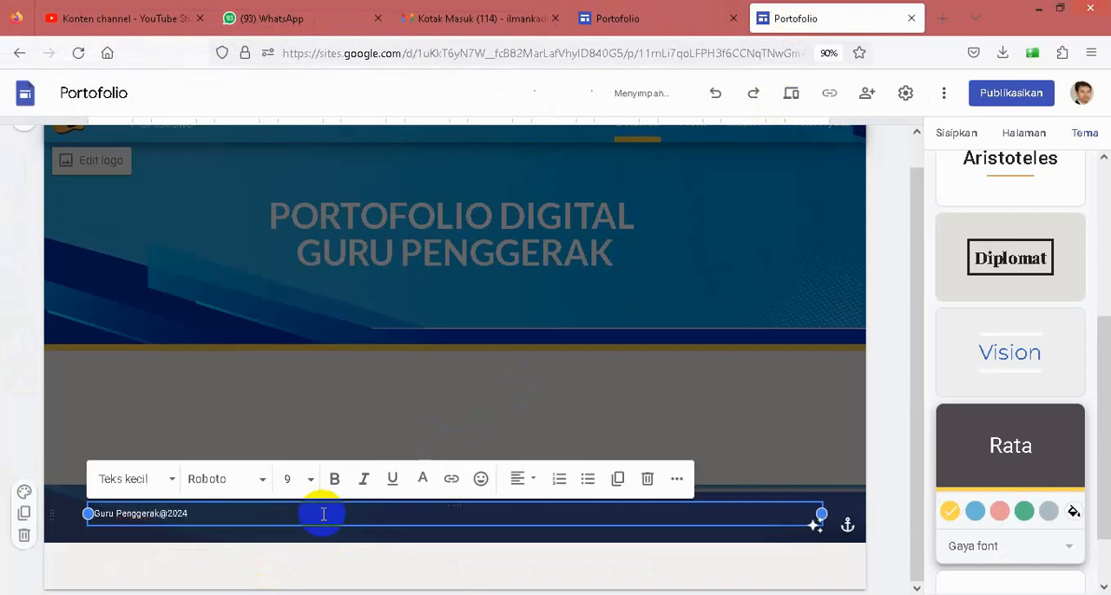
- Format the footer text Guru Penggerak@2024 in the Subjudul style and centre it
{"action": "left_click_drag", "start_coordinate": [199, 515], "coordinate": [100, 517]}
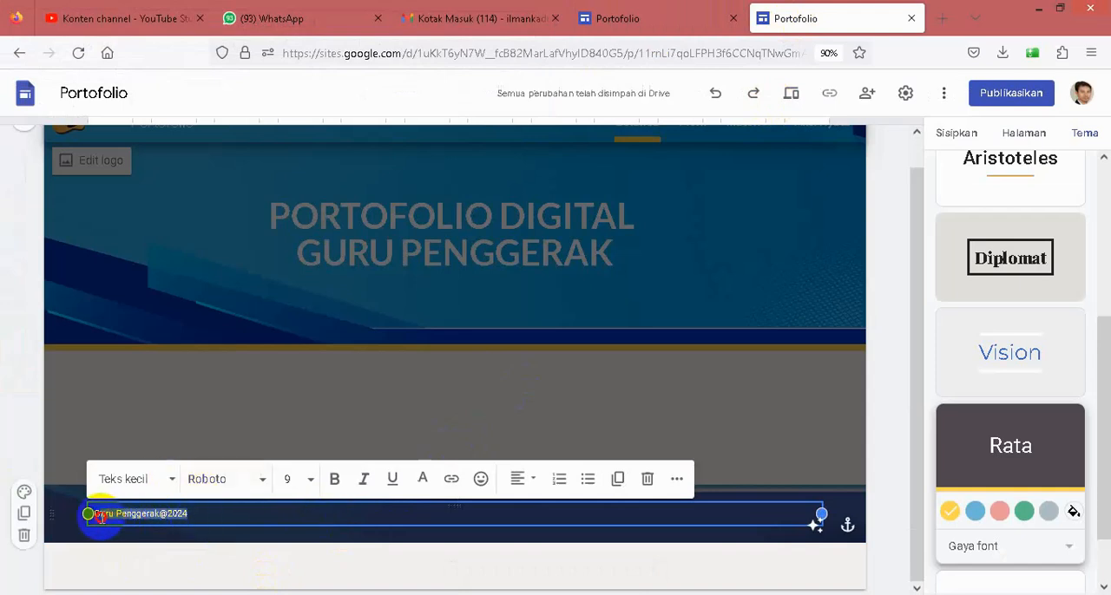
{"action": "left_click", "coordinate": [163, 479]}
{"action": "left_click", "coordinate": [116, 511]}
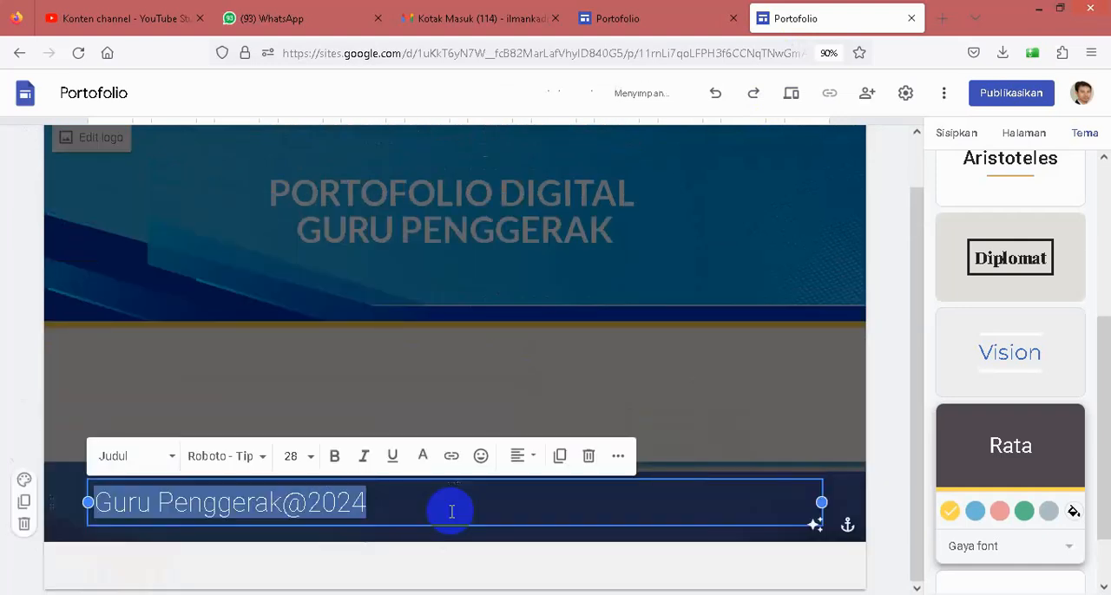
{"action": "left_click", "coordinate": [165, 456]}
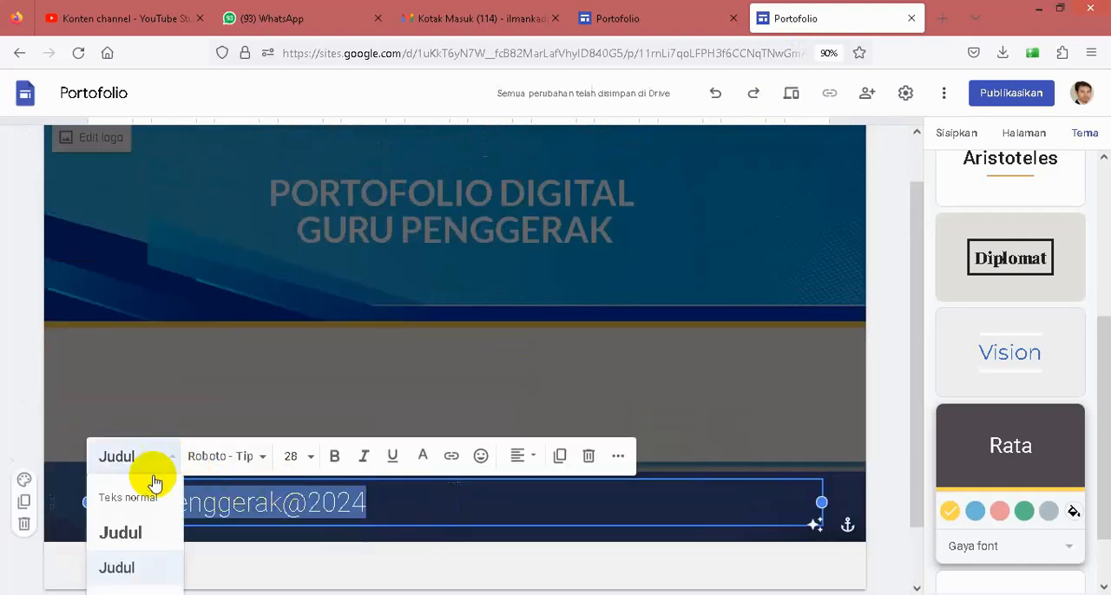
{"action": "scroll", "coordinate": [124, 567], "scroll_direction": "down", "scroll_amount": 1}
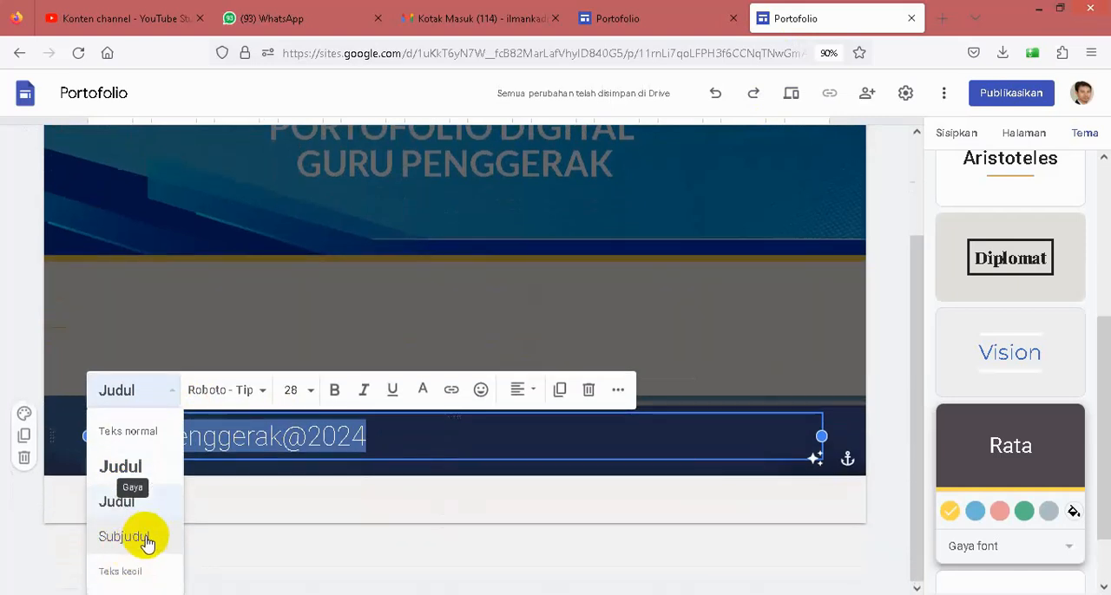
{"action": "left_click", "coordinate": [146, 542]}
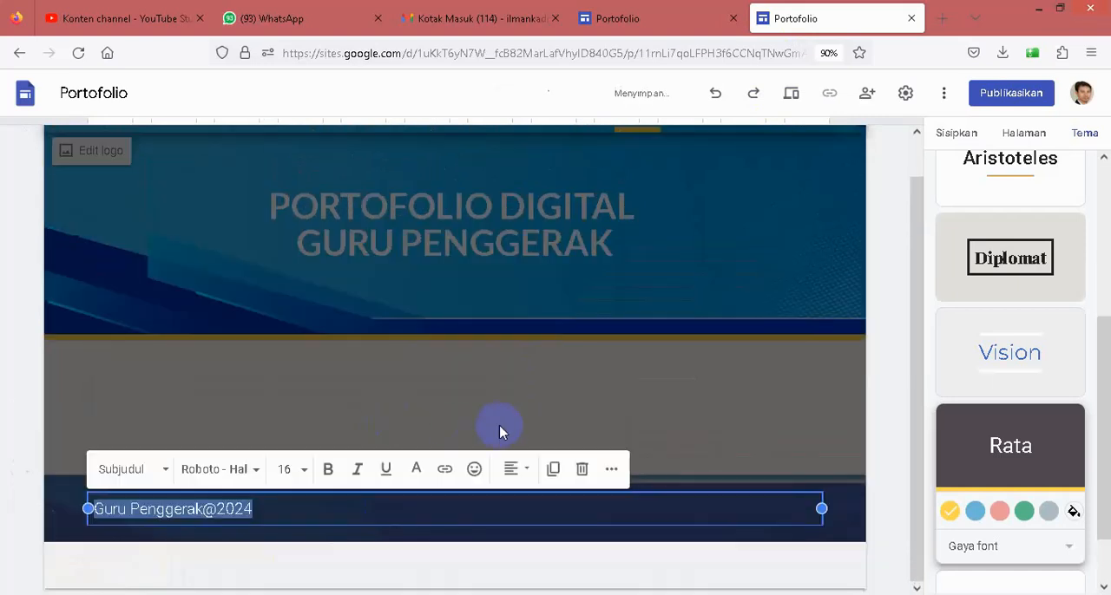
{"action": "left_click", "coordinate": [515, 470]}
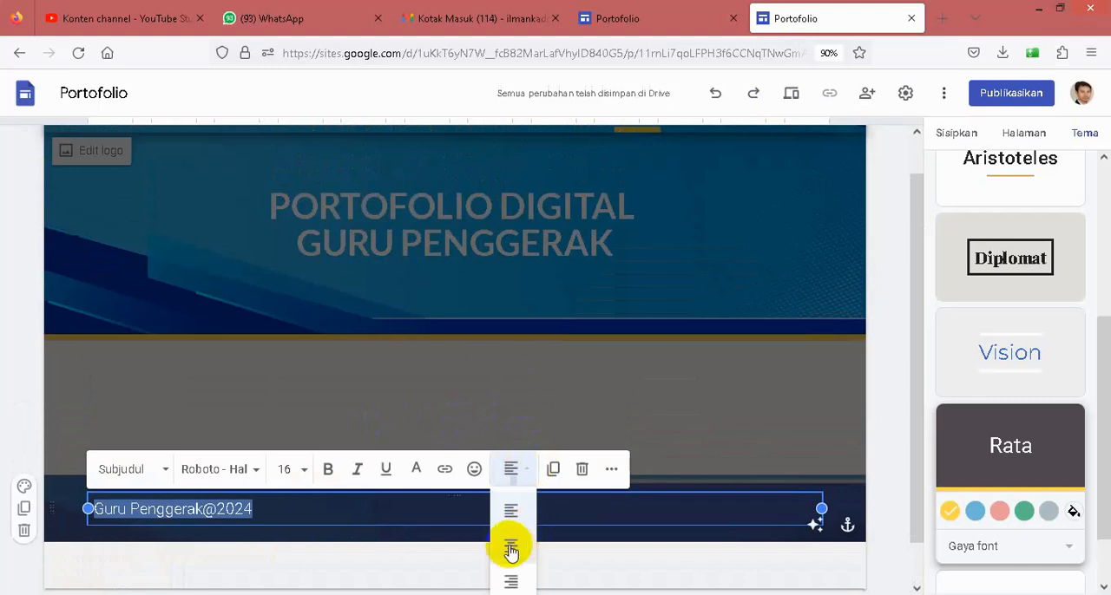
{"action": "left_click", "coordinate": [510, 548]}
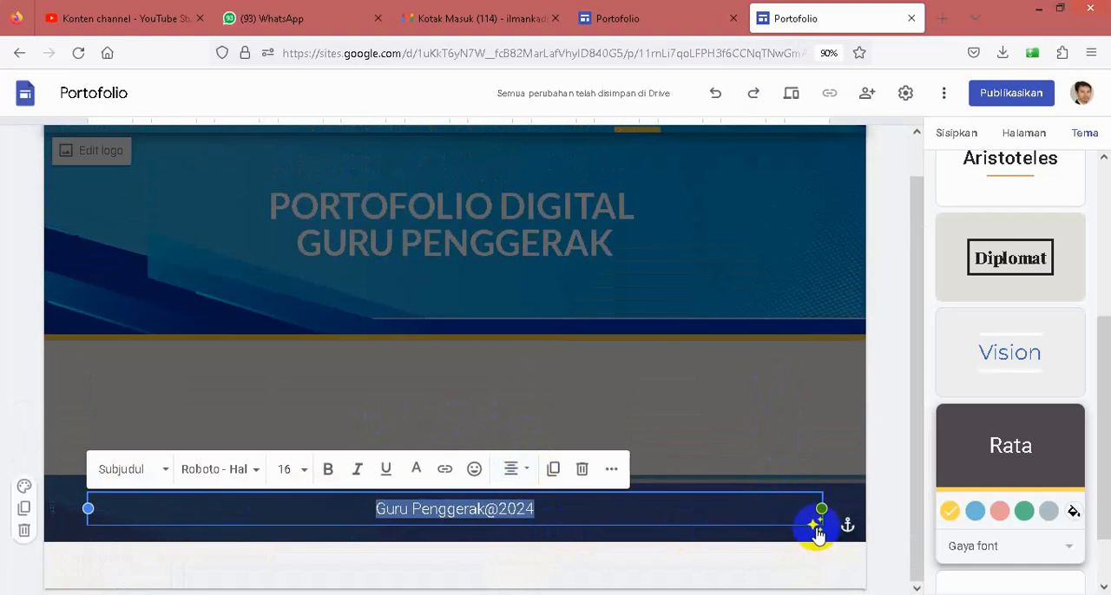
- Remove the readability adjustment from the footer background, compare it with the existing site and finish editing the footer
{"action": "left_click", "coordinate": [816, 528]}
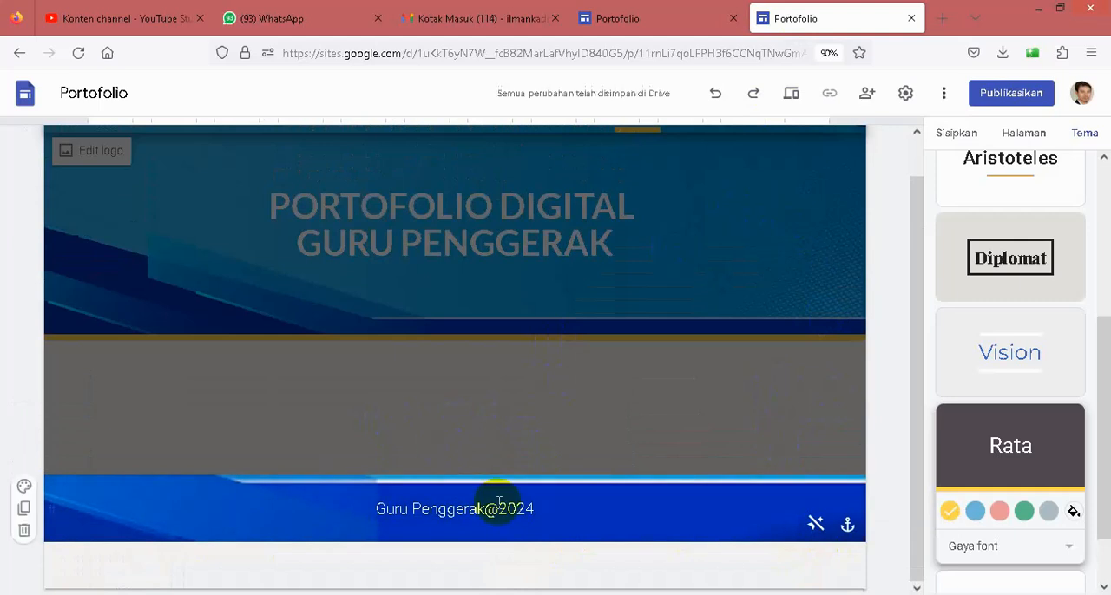
{"action": "left_click", "coordinate": [629, 20]}
{"action": "left_click", "coordinate": [793, 18]}
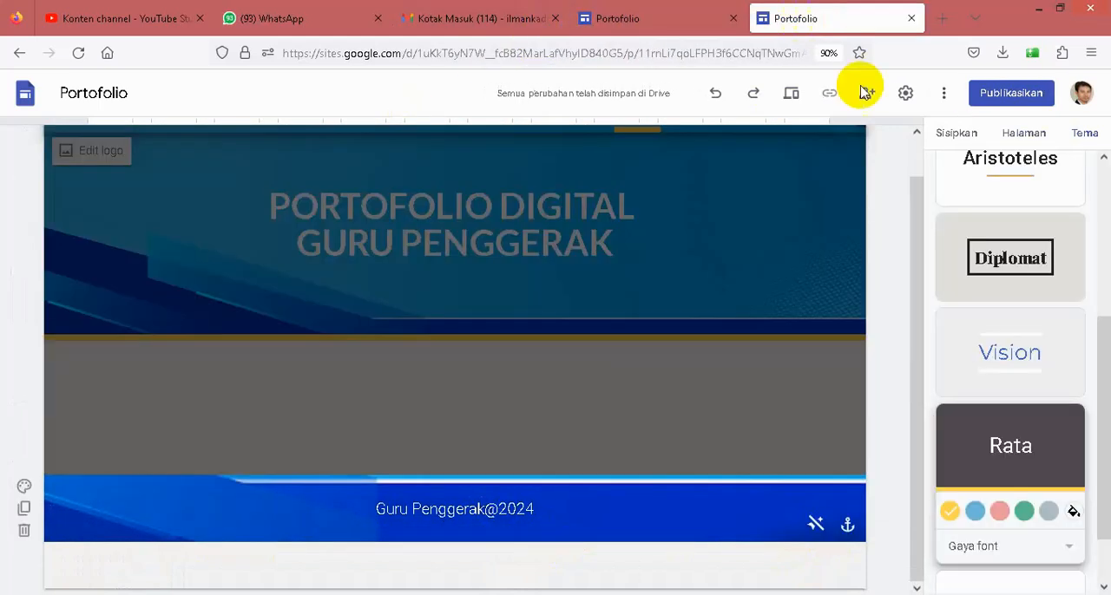
{"action": "left_click", "coordinate": [728, 414]}
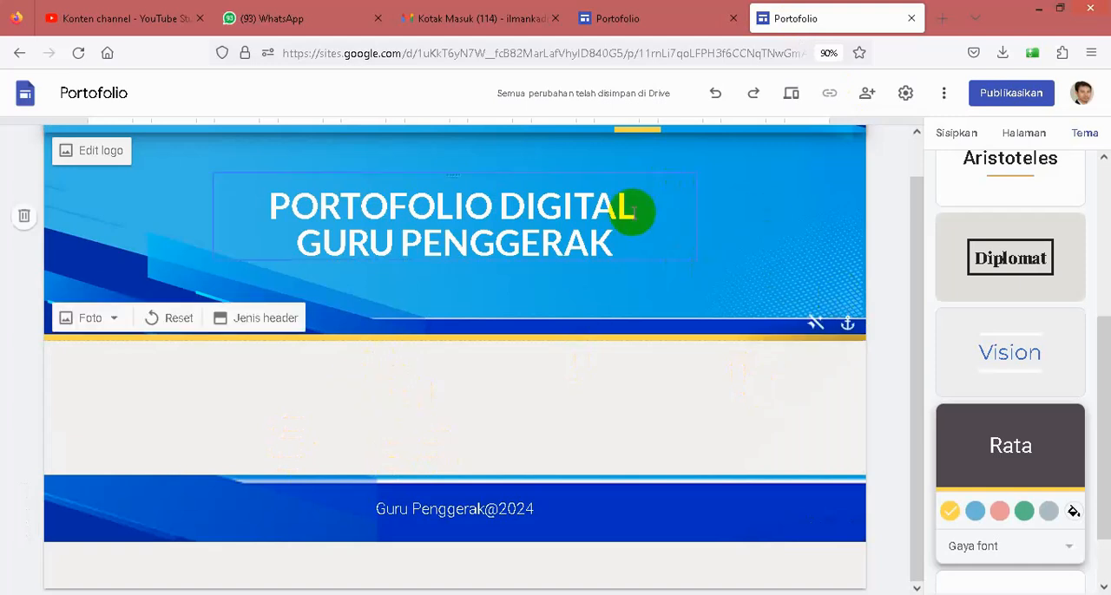
- Review the new Beranda page and examine the existing site's content between its header and footer
{"action": "scroll", "coordinate": [638, 216], "scroll_direction": "up", "scroll_amount": 1}
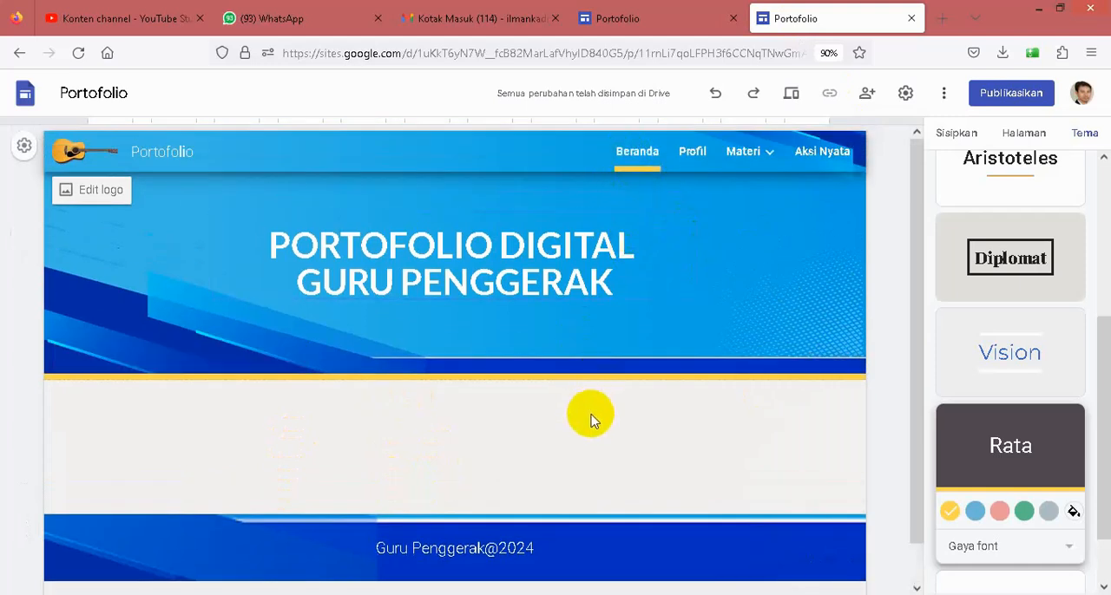
{"action": "scroll", "coordinate": [590, 409], "scroll_direction": "down", "scroll_amount": 1}
{"action": "left_click", "coordinate": [617, 18]}
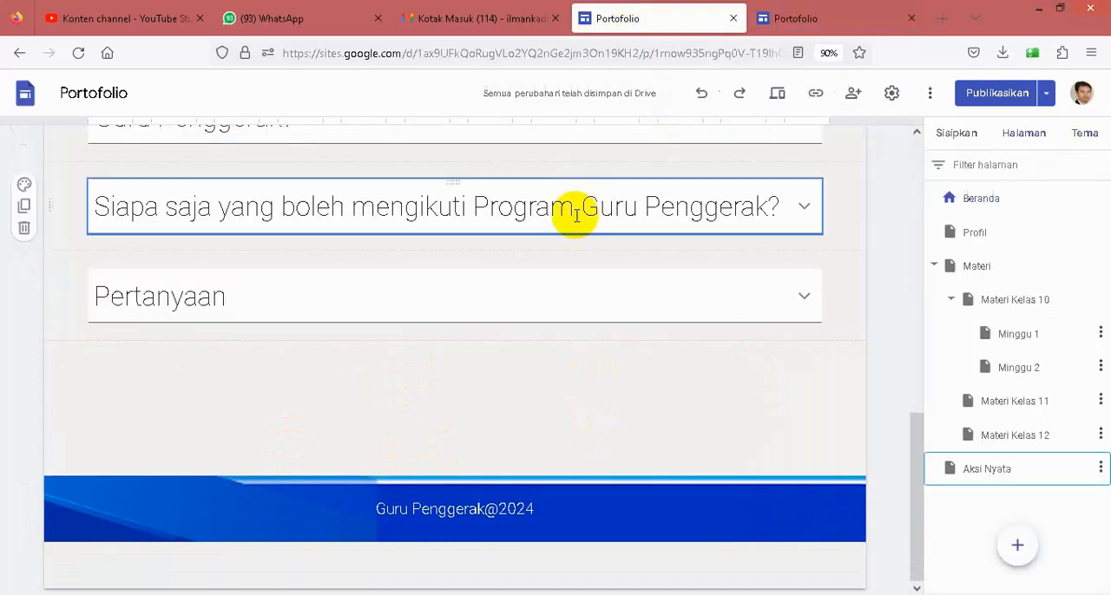
{"action": "scroll", "coordinate": [472, 342], "scroll_direction": "up", "scroll_amount": 3}
{"action": "scroll", "coordinate": [481, 338], "scroll_direction": "up", "scroll_amount": 3}
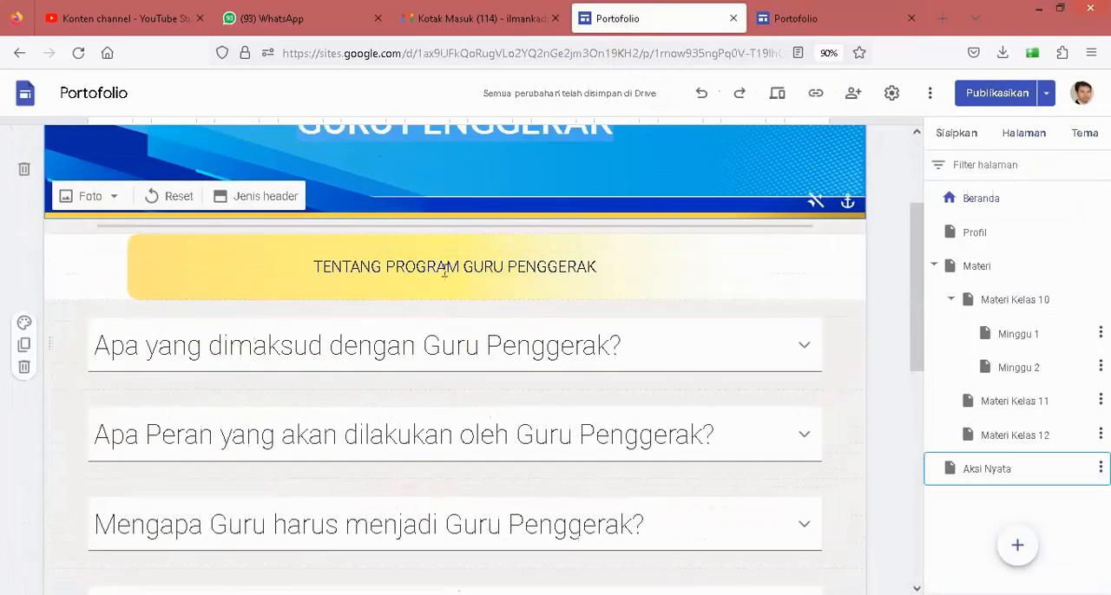
{"action": "scroll", "coordinate": [469, 293], "scroll_direction": "up", "scroll_amount": 1}
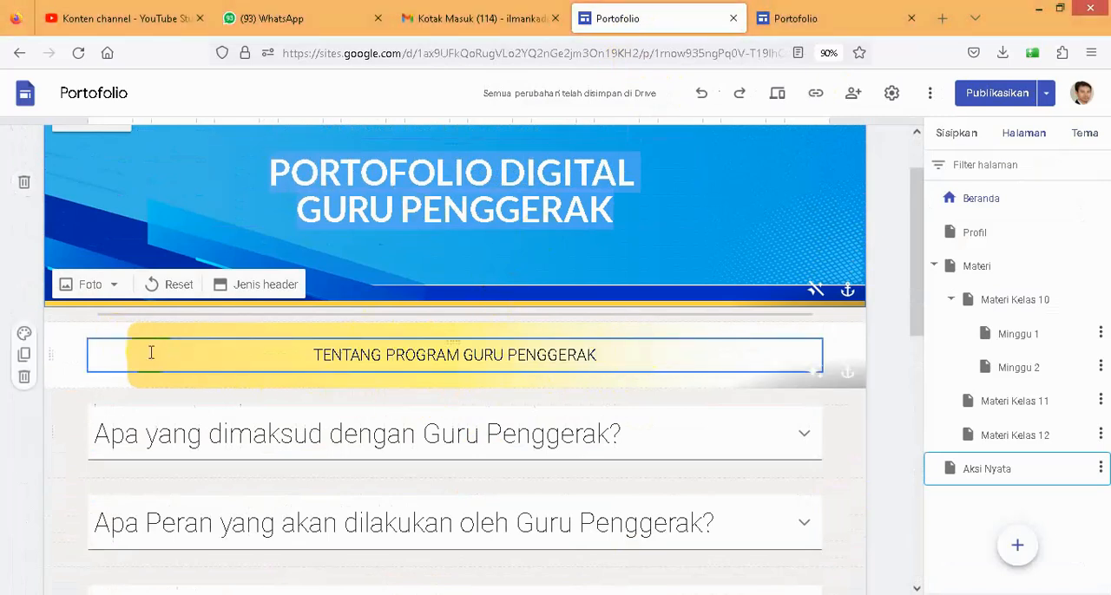
- Insert a text box below the header on the new site's Beranda page
{"action": "left_click", "coordinate": [815, 18]}
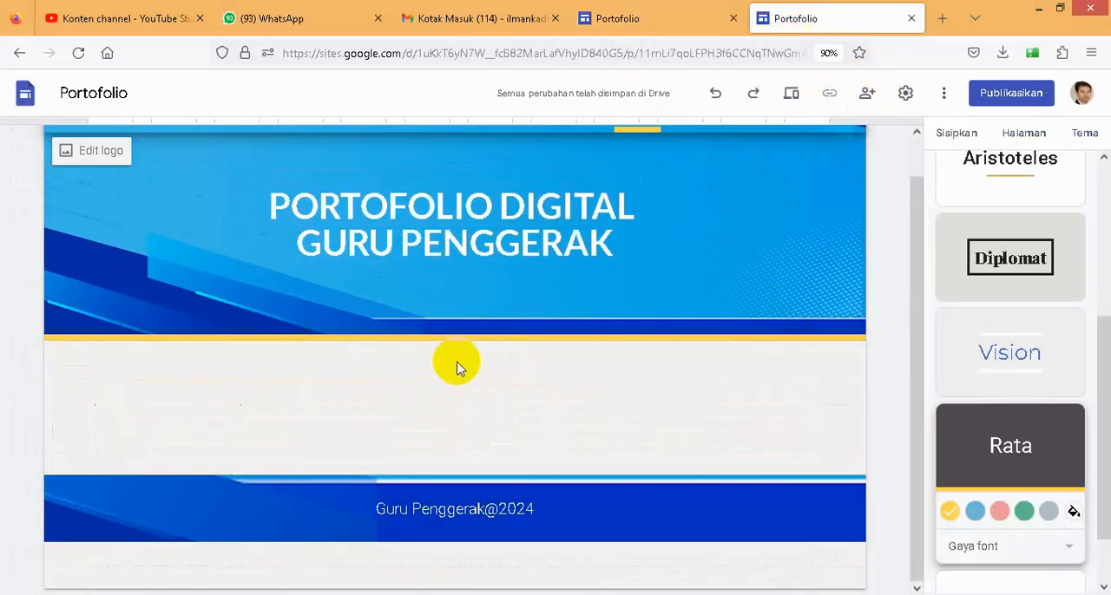
{"action": "left_click", "coordinate": [955, 139]}
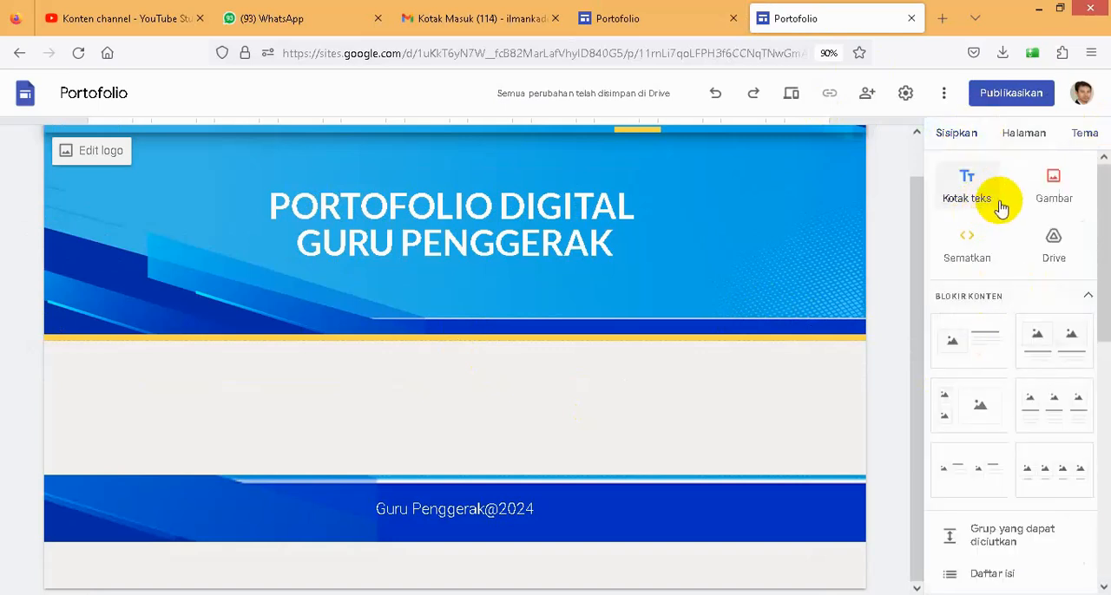
{"action": "left_click", "coordinate": [968, 191]}
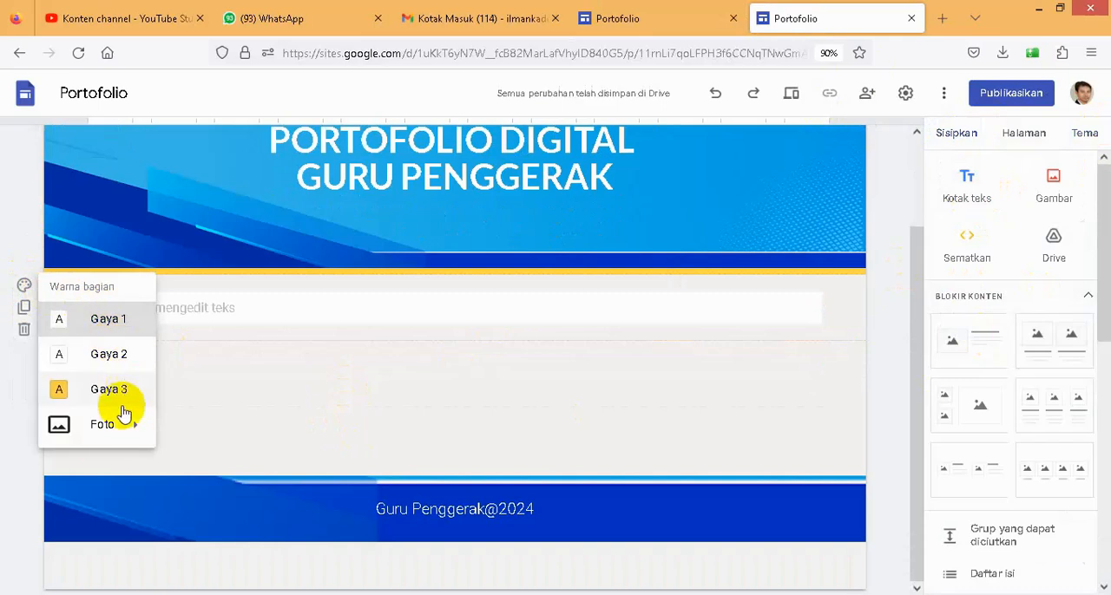
- Upload the Sub Judul 1 image as the background of the new text box's section
{"action": "mouse_move", "coordinate": [101, 432]}
{"action": "left_click", "coordinate": [173, 438]}
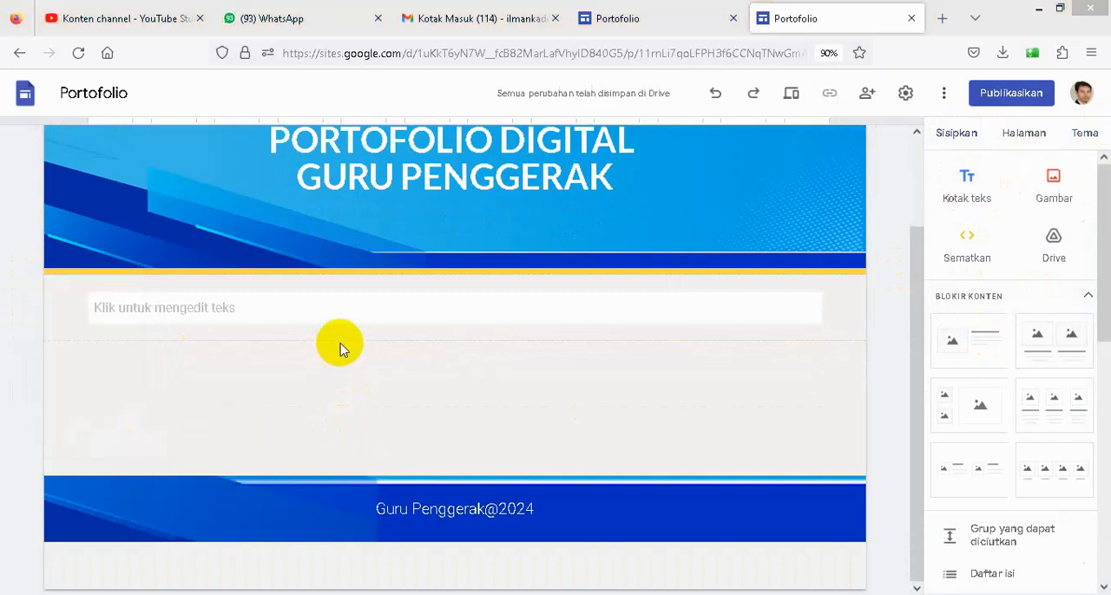
{"action": "left_click", "coordinate": [209, 208]}
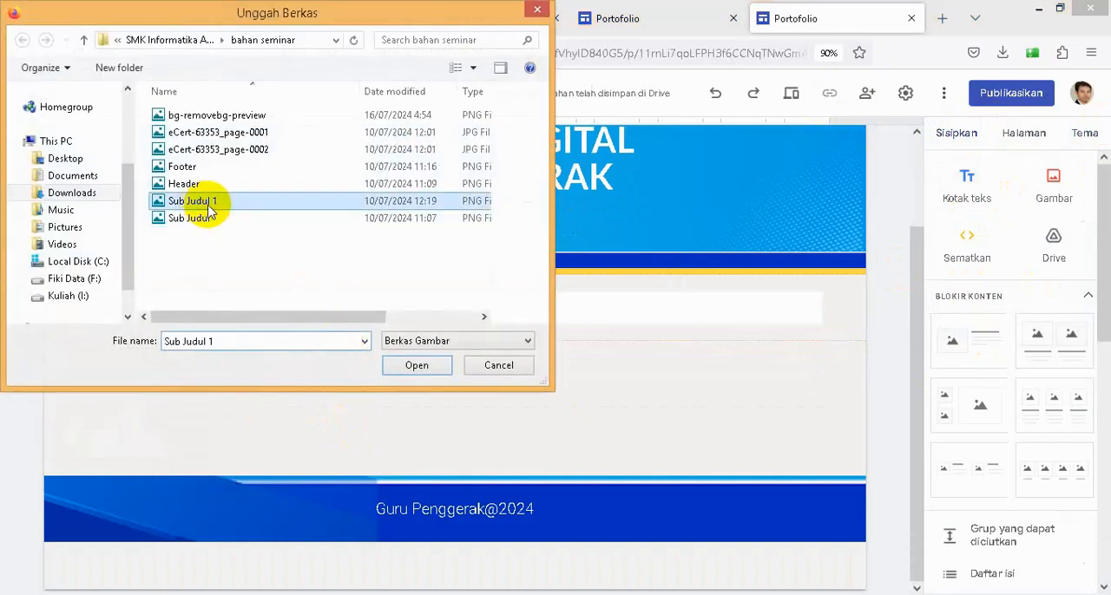
{"action": "left_click", "coordinate": [417, 365]}
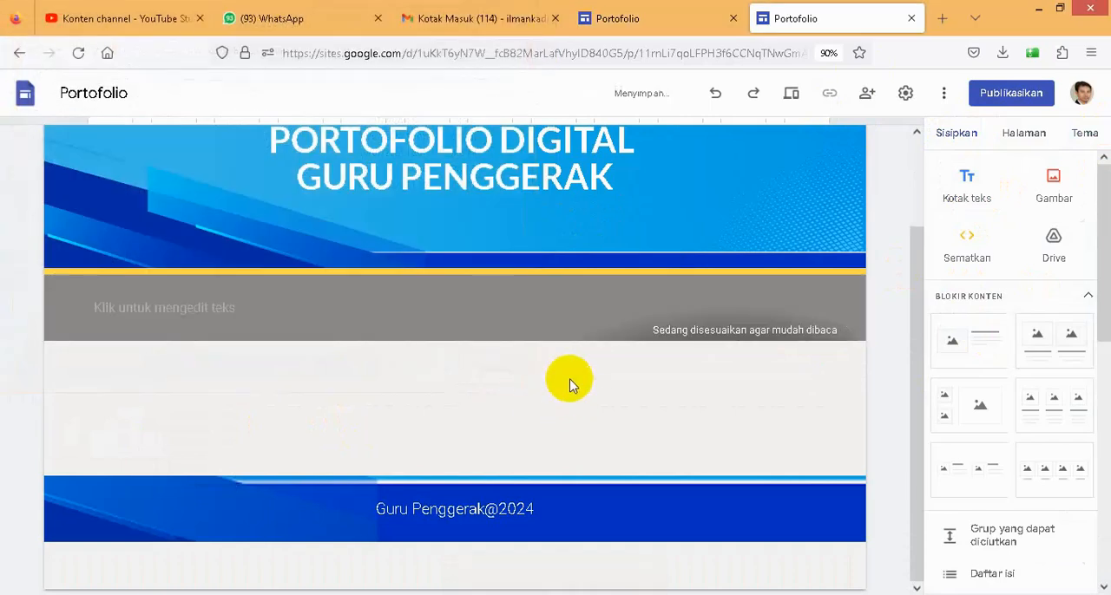
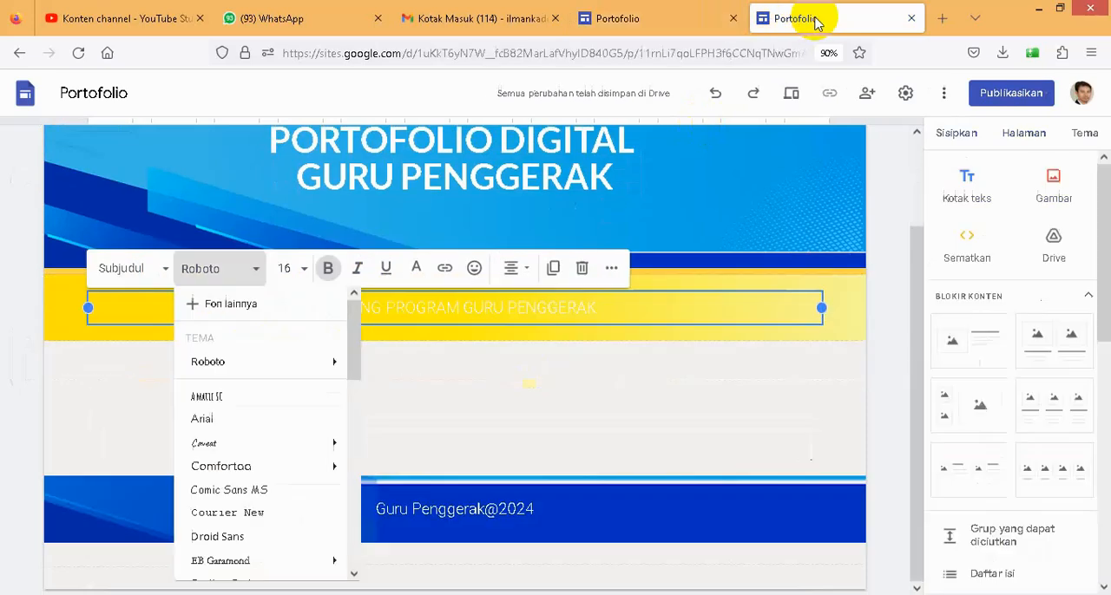
- Make the whole TENTANG PROGRAM GURU PENGGERAK subheading bold, leaving its Roboto font as it is
{"action": "left_click", "coordinate": [483, 312]}
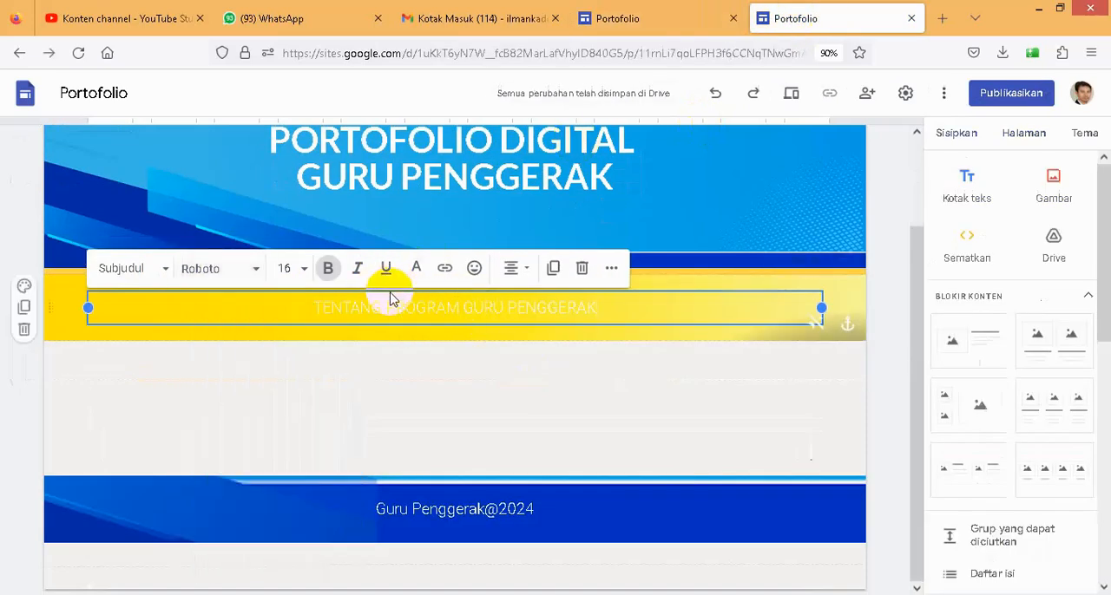
{"action": "left_click_drag", "start_coordinate": [335, 308], "coordinate": [606, 307]}
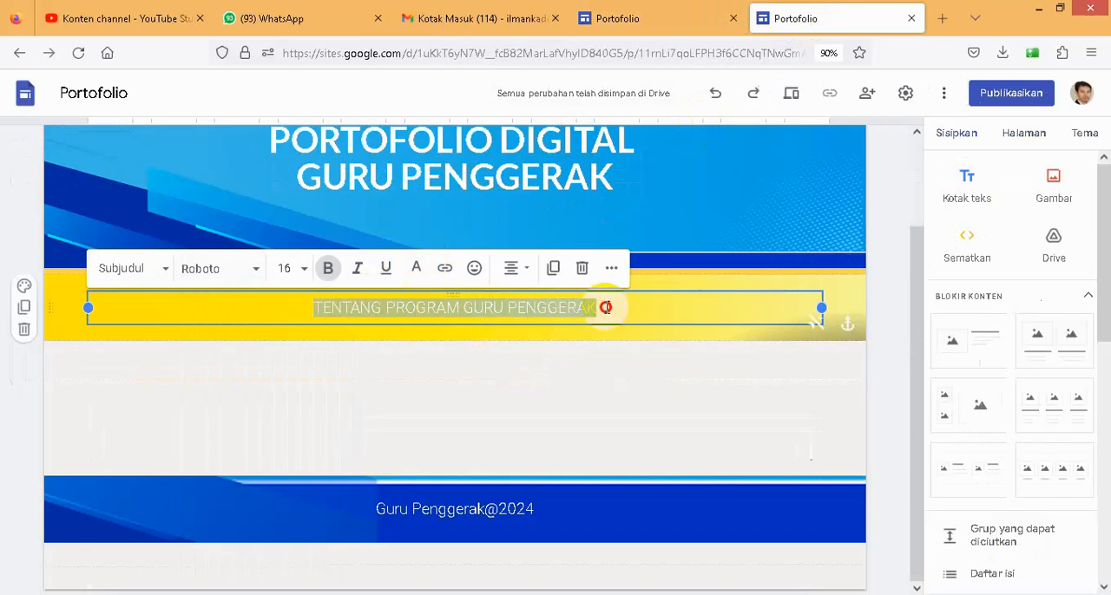
{"action": "left_click", "coordinate": [327, 270]}
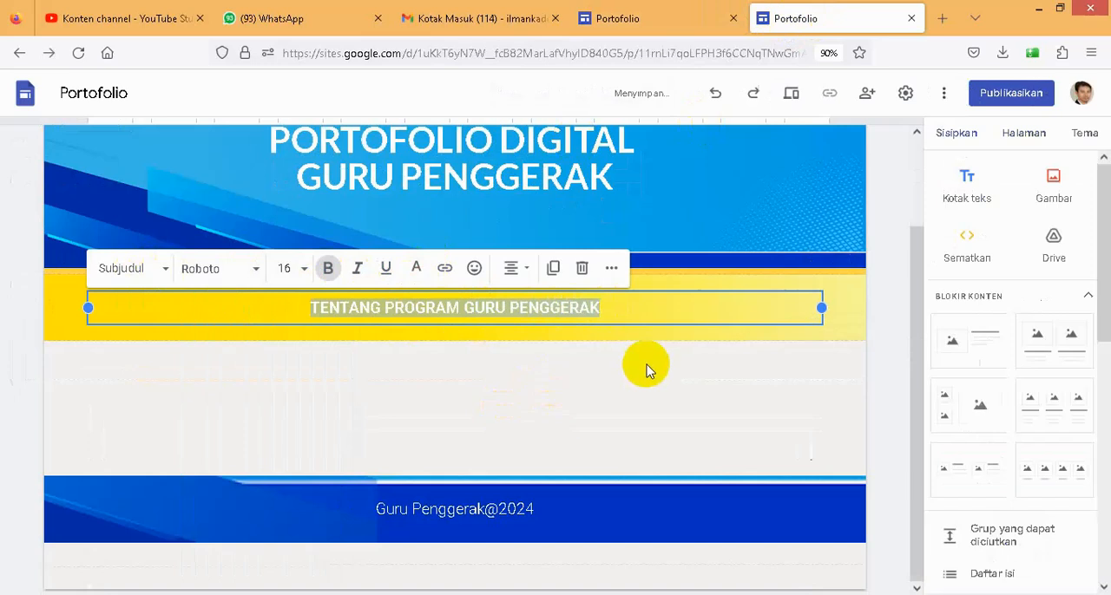
{"action": "left_click", "coordinate": [645, 418]}
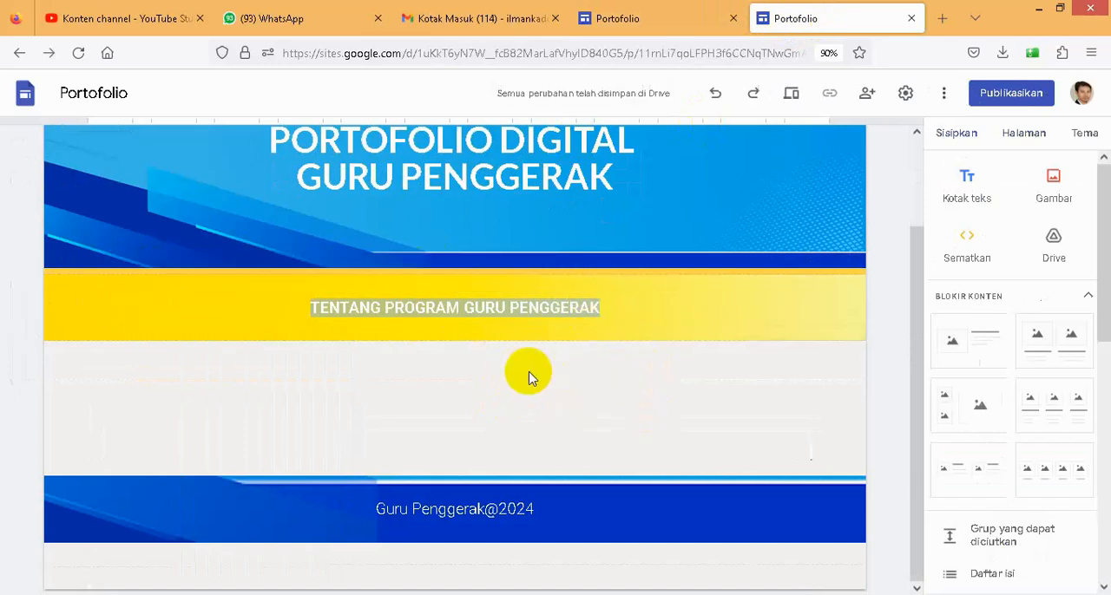
- Check the existing site's layout, insert a divider on the new Beranda page and place it between the header and the yellow section
{"action": "left_click", "coordinate": [634, 22]}
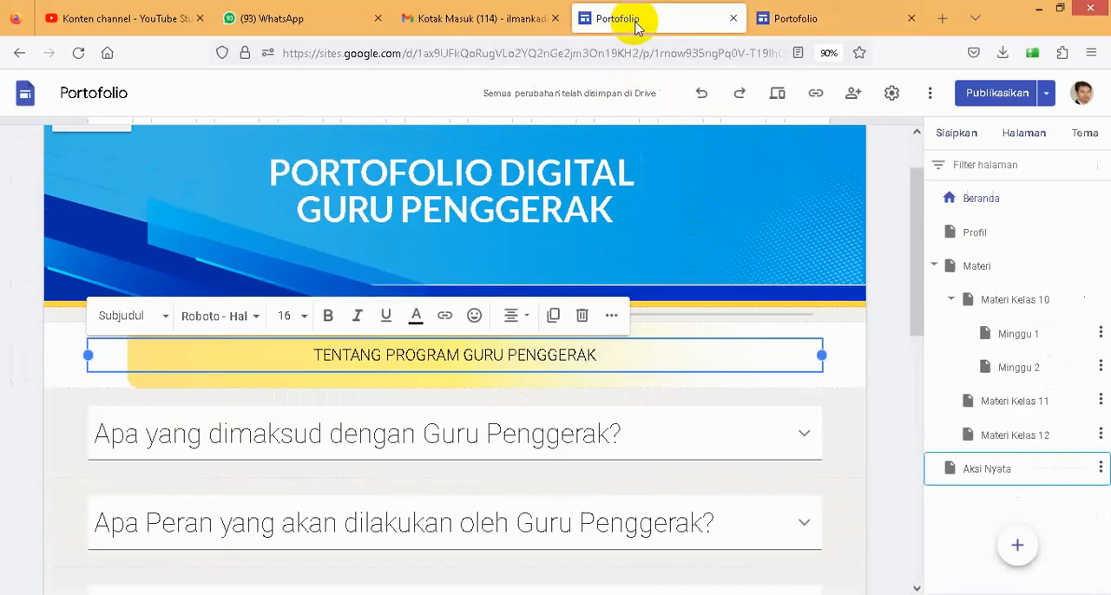
{"action": "left_click", "coordinate": [797, 18]}
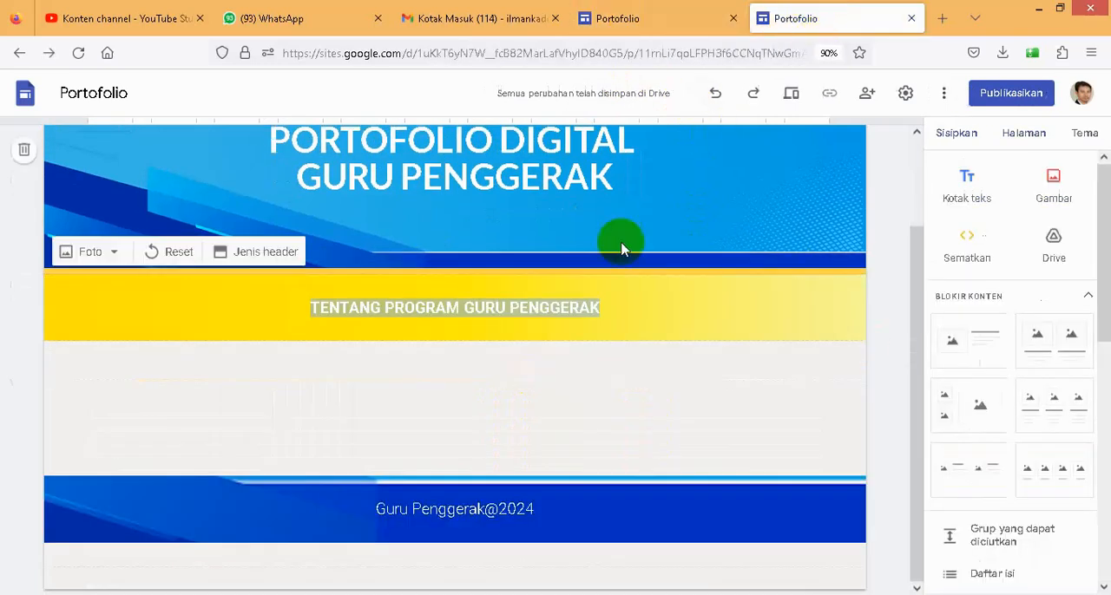
{"action": "scroll", "coordinate": [1055, 445], "scroll_direction": "down", "scroll_amount": 2}
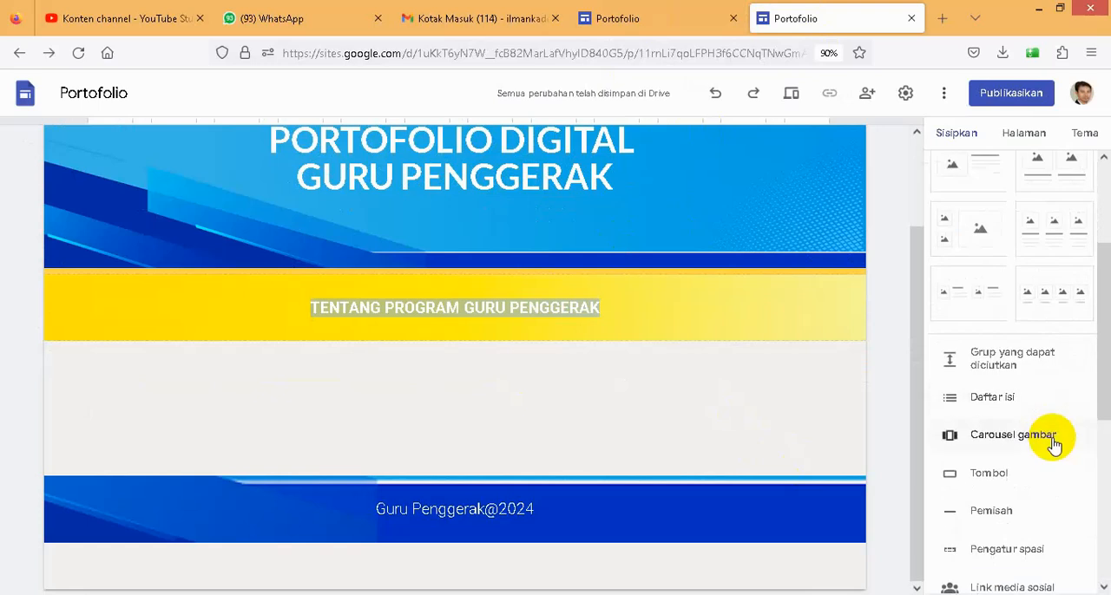
{"action": "left_click", "coordinate": [990, 513]}
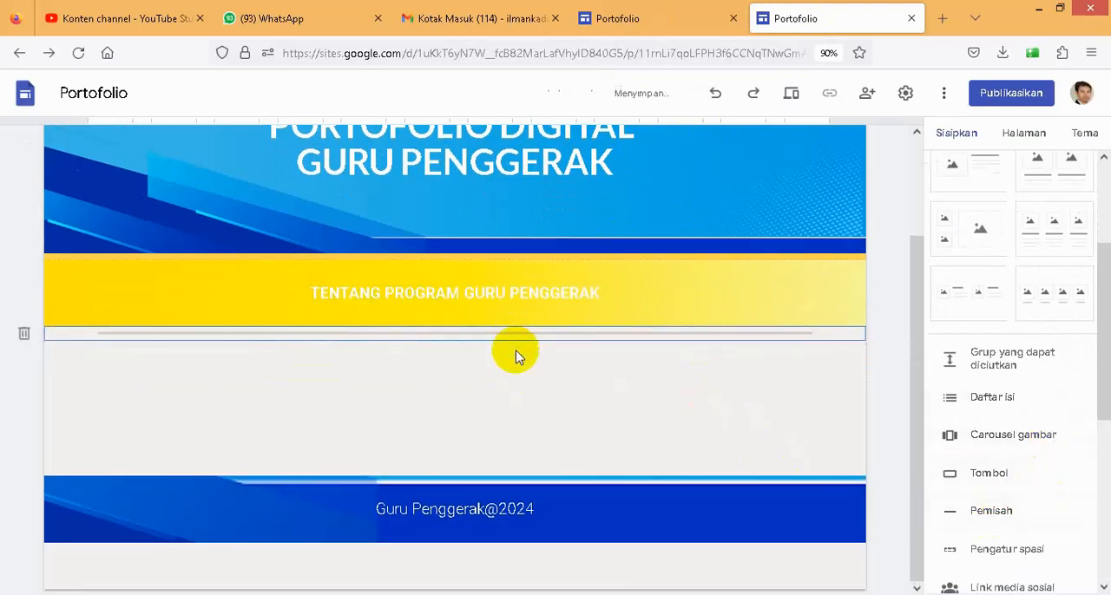
{"action": "left_click_drag", "start_coordinate": [425, 337], "coordinate": [429, 274]}
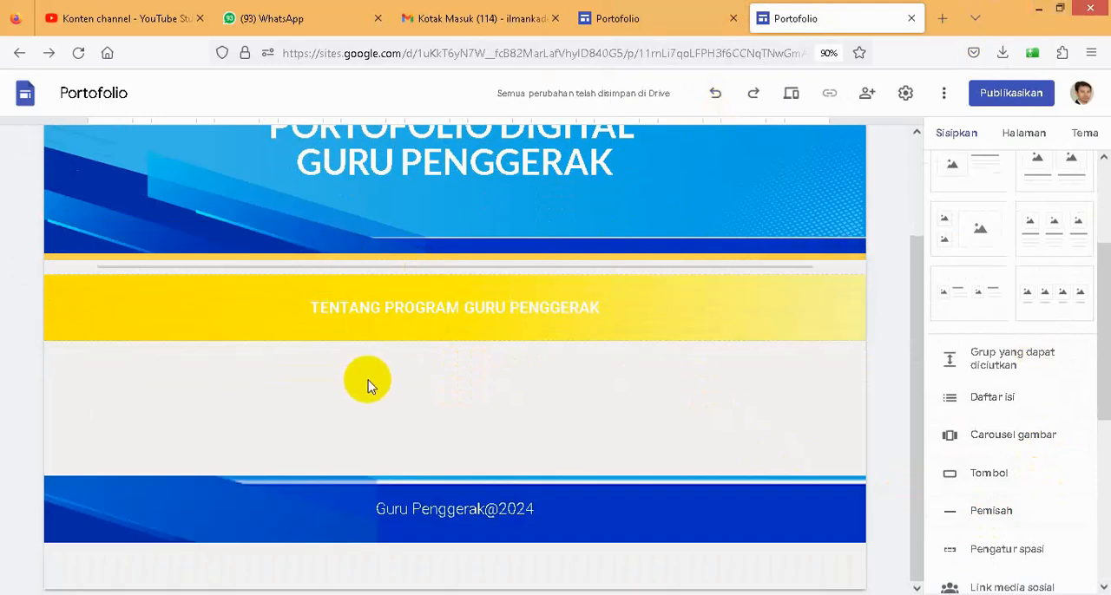
- Review the existing site's question list, insert a collapsible group on the new page and place it below the yellow TENTANG PROGRAM GURU PENGGERAK section
{"action": "left_click", "coordinate": [640, 26]}
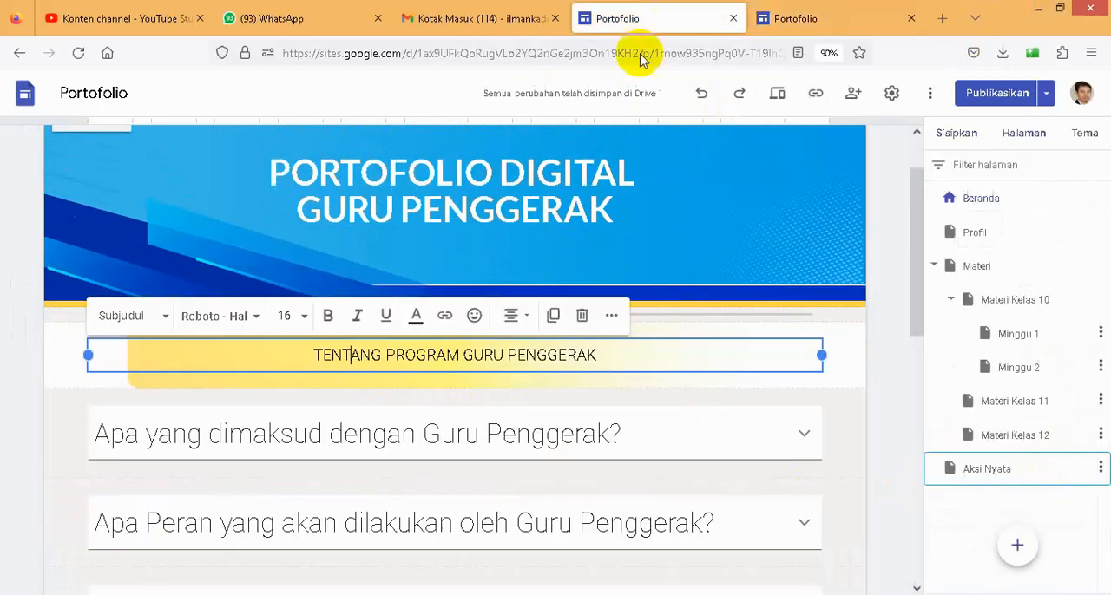
{"action": "scroll", "coordinate": [666, 453], "scroll_direction": "down", "scroll_amount": 1}
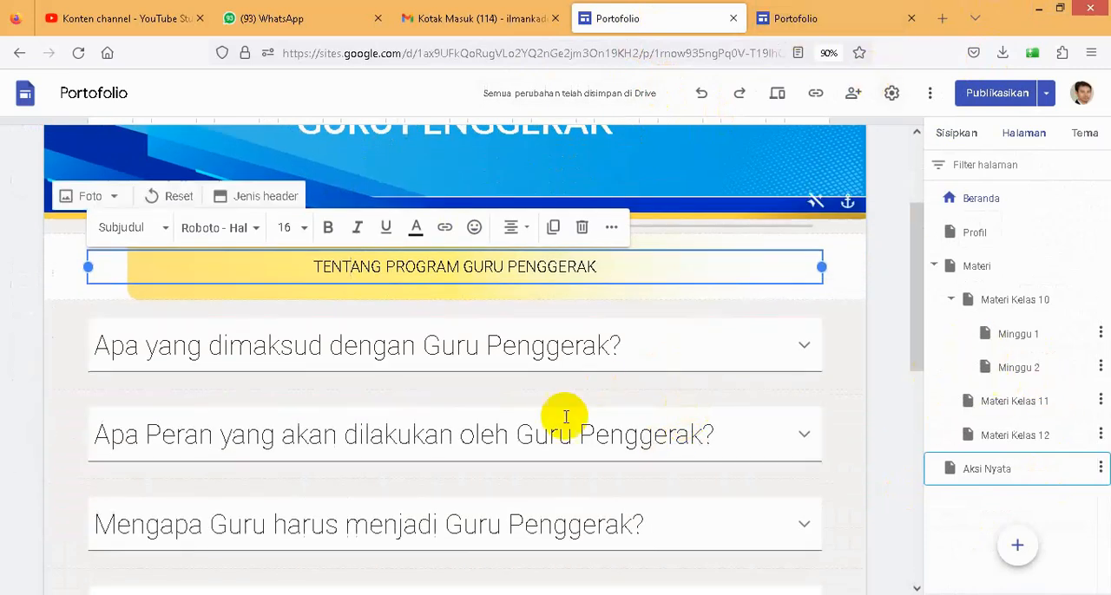
{"action": "scroll", "coordinate": [572, 408], "scroll_direction": "down", "scroll_amount": 2}
{"action": "scroll", "coordinate": [579, 410], "scroll_direction": "down", "scroll_amount": 1}
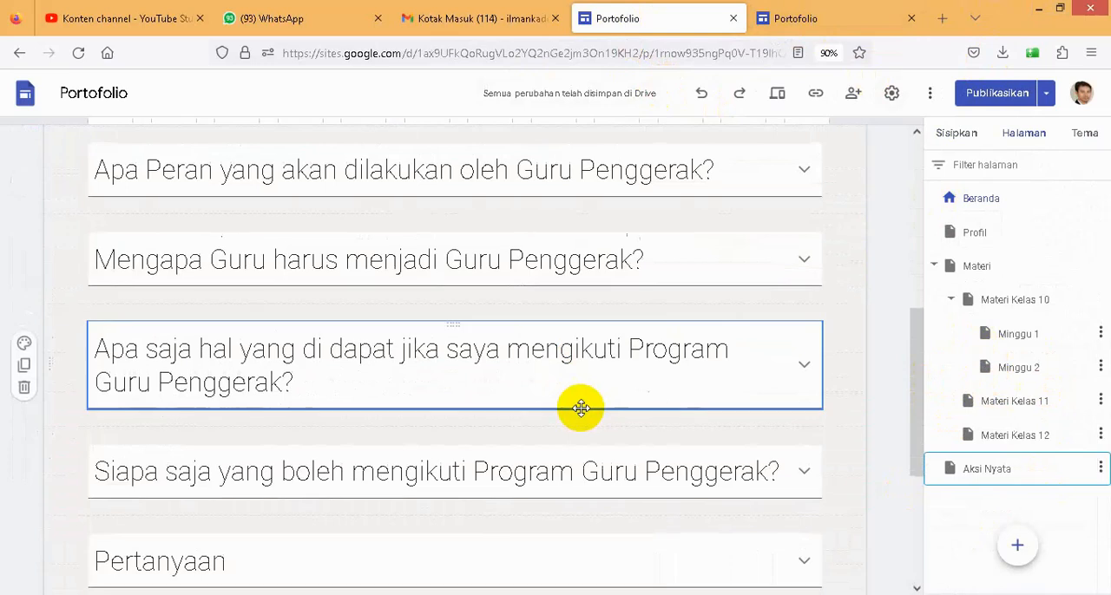
{"action": "scroll", "coordinate": [578, 405], "scroll_direction": "up", "scroll_amount": 2}
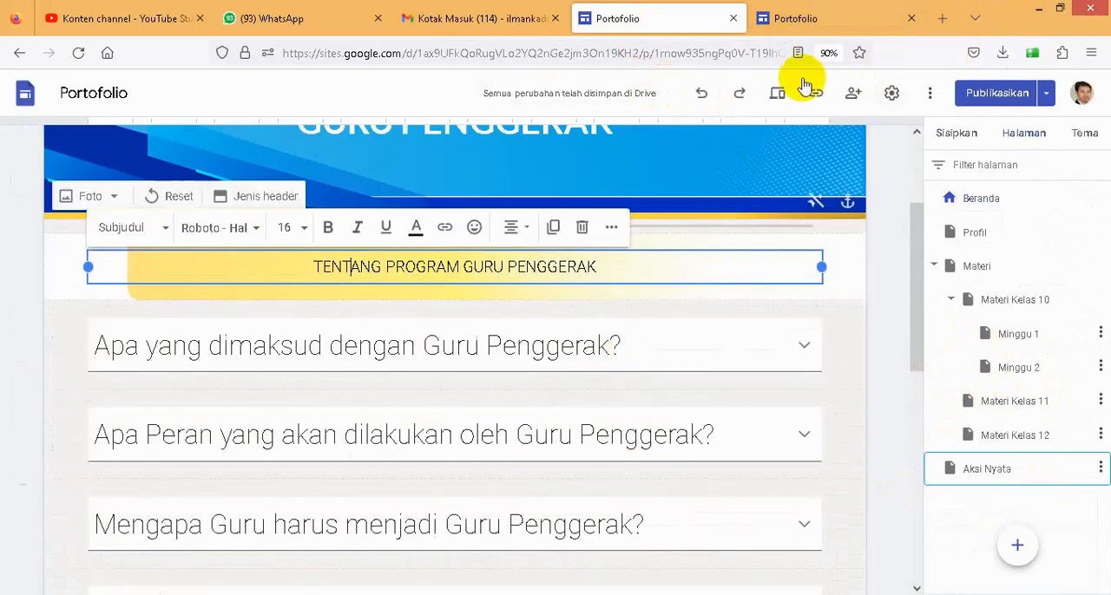
{"action": "left_click", "coordinate": [795, 18]}
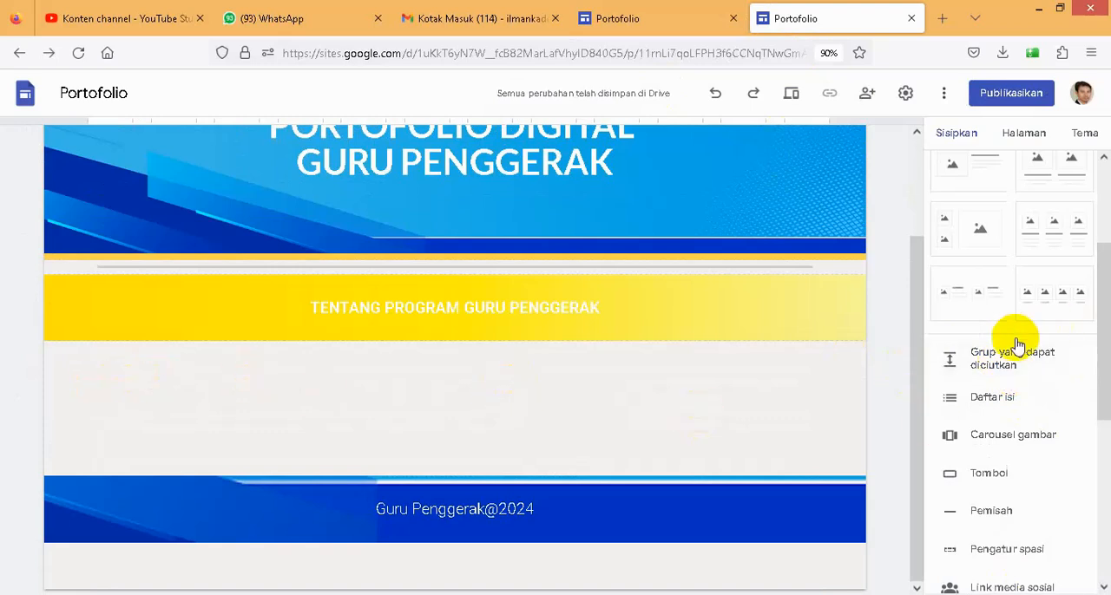
{"action": "left_click", "coordinate": [992, 363]}
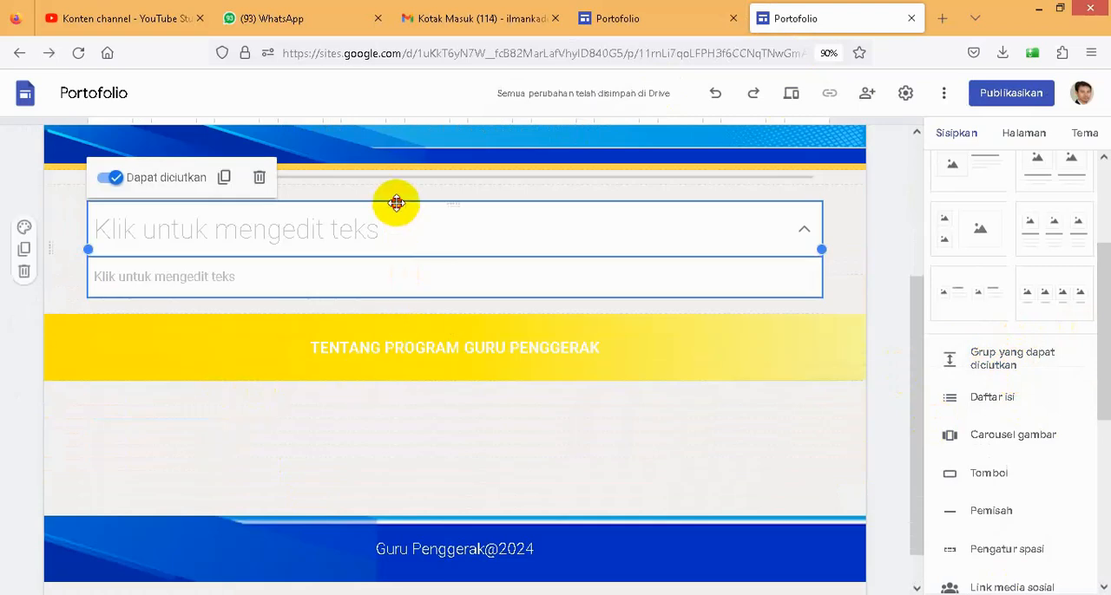
{"action": "left_click_drag", "start_coordinate": [395, 204], "coordinate": [364, 422]}
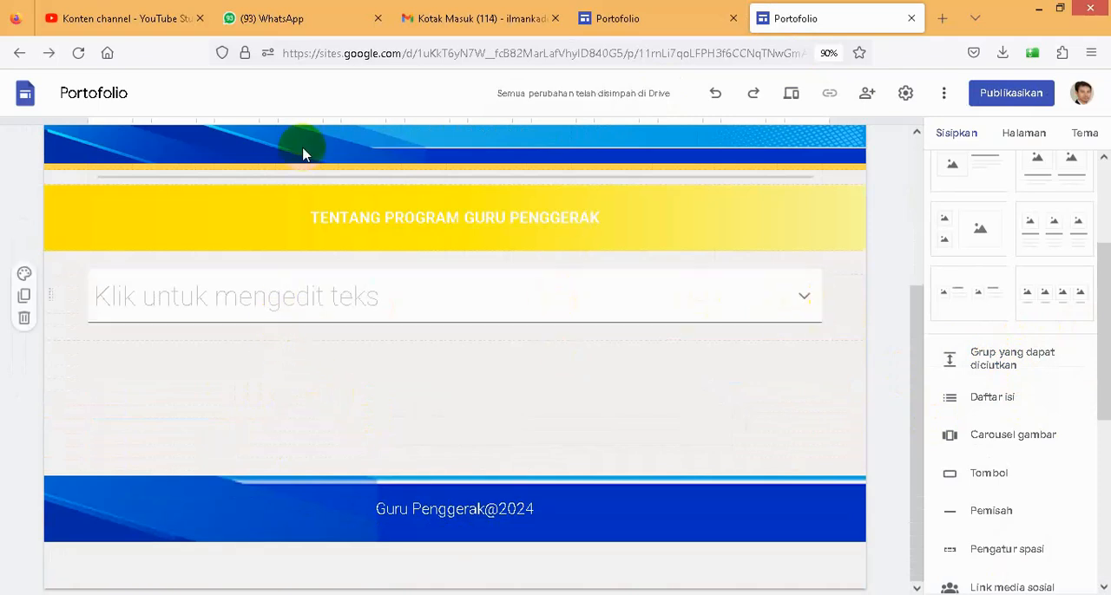
- Copy the existing site's question "Apa yang dimaksud dengan Guru Penggerak?" into the collapsible group's heading and remove the extra blank line
{"action": "left_click", "coordinate": [639, 18]}
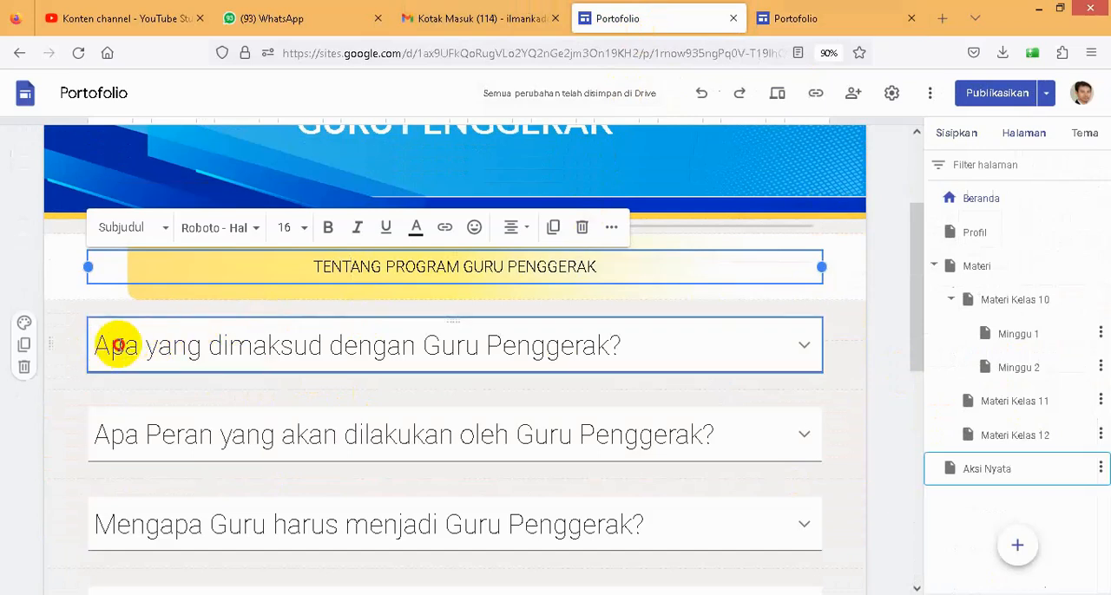
{"action": "left_click_drag", "start_coordinate": [157, 340], "coordinate": [174, 341]}
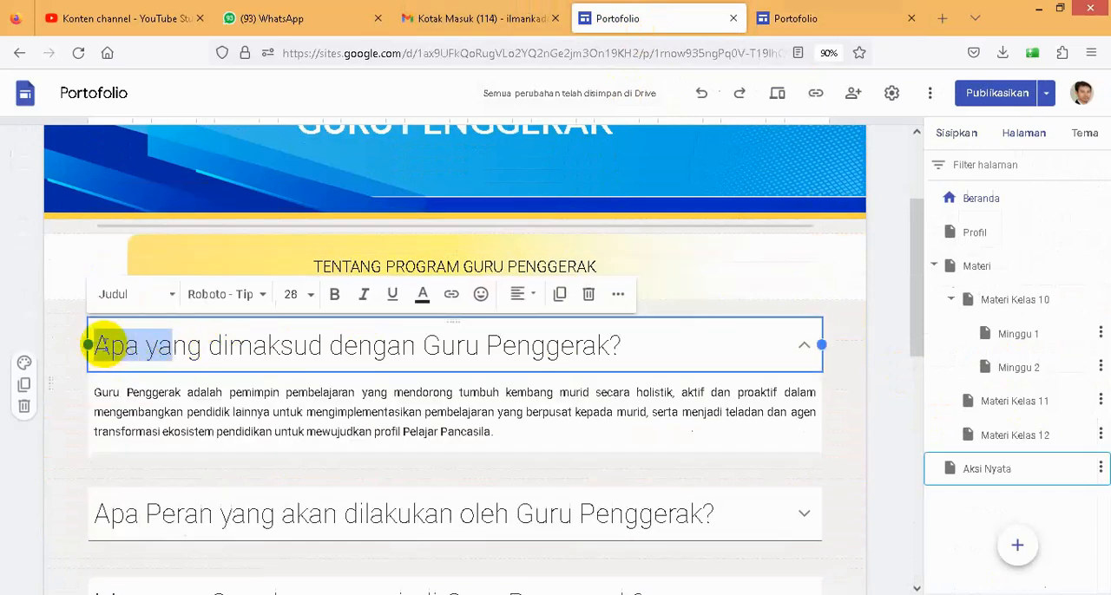
{"action": "left_click_drag", "start_coordinate": [99, 345], "coordinate": [617, 345]}
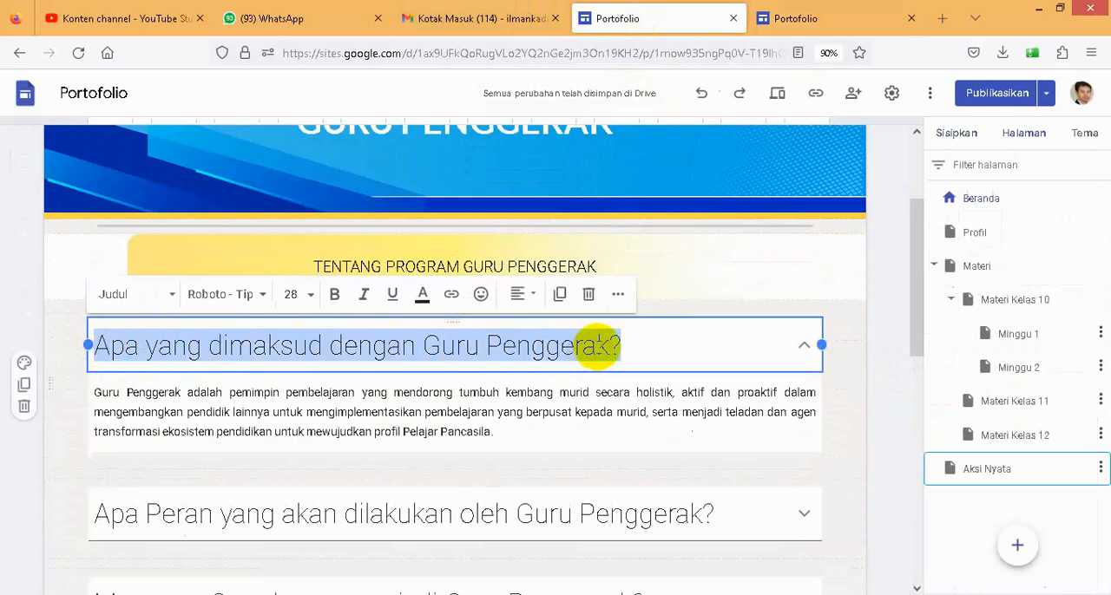
{"action": "right_click", "coordinate": [599, 346]}
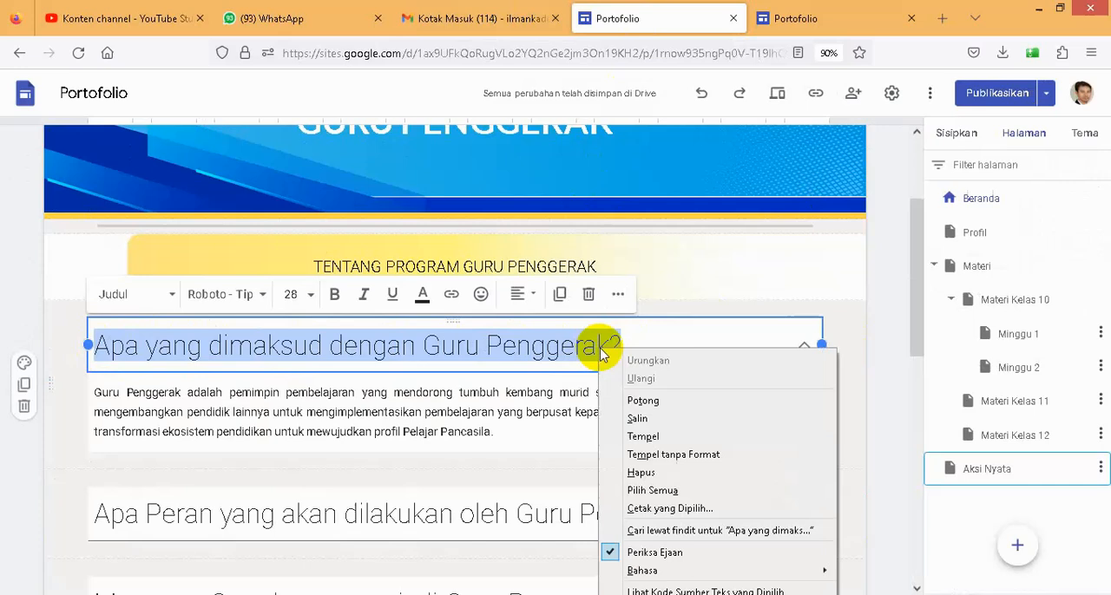
{"action": "left_click", "coordinate": [637, 420]}
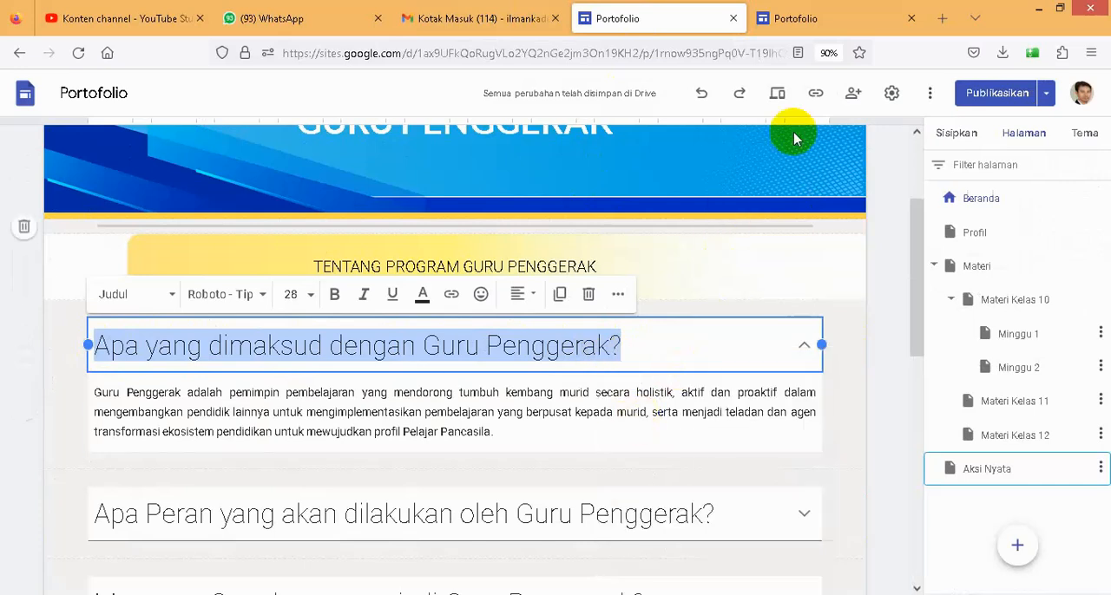
{"action": "left_click", "coordinate": [803, 19]}
{"action": "left_click", "coordinate": [308, 297]}
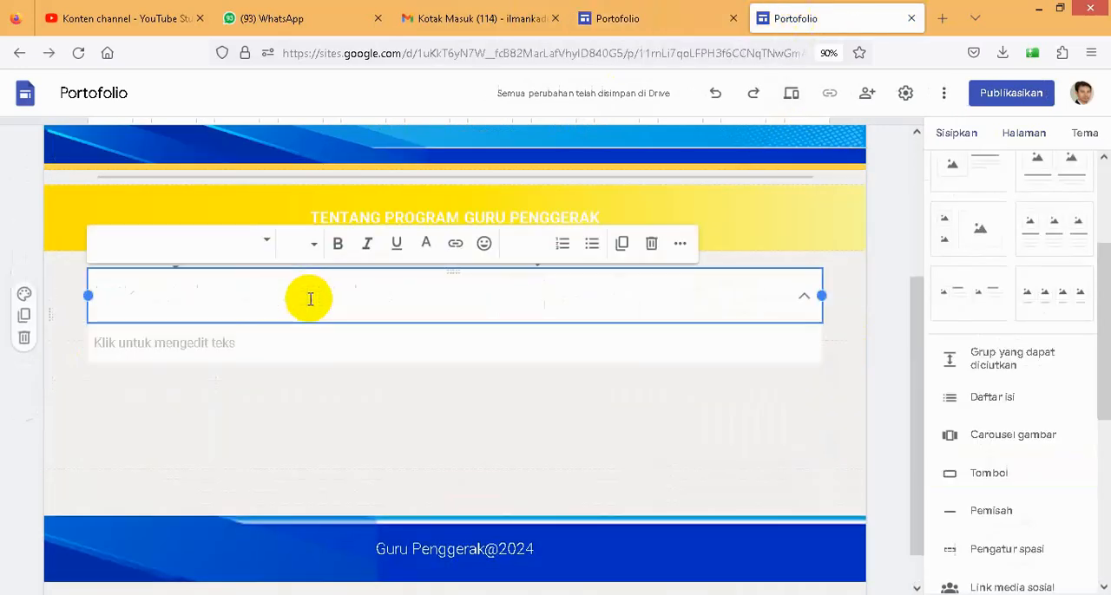
{"action": "key", "text": "ctrl+v"}
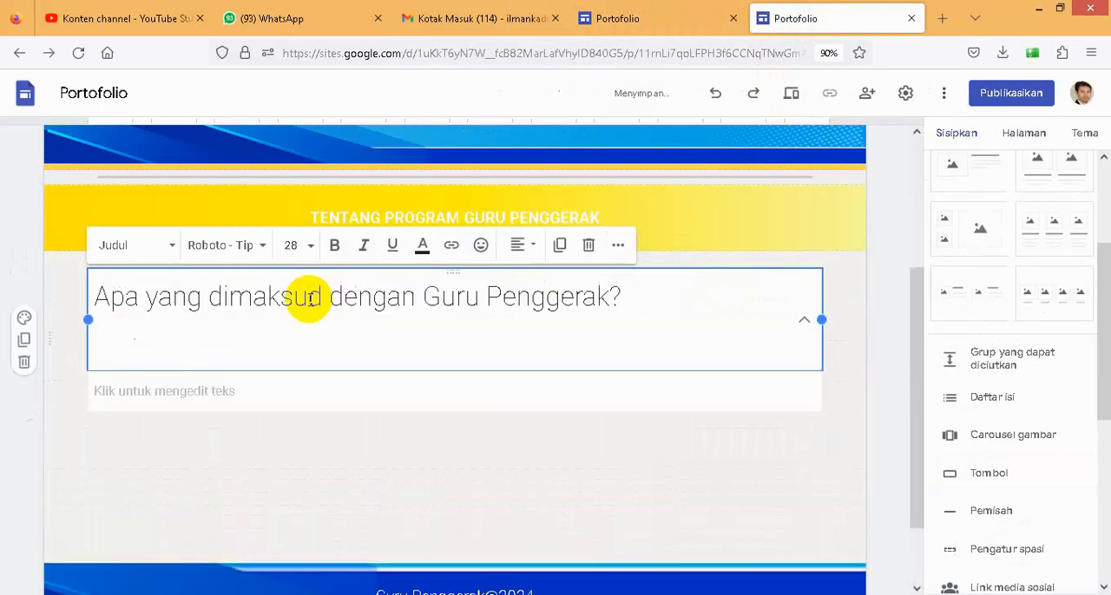
{"action": "key", "text": "BackSpace"}
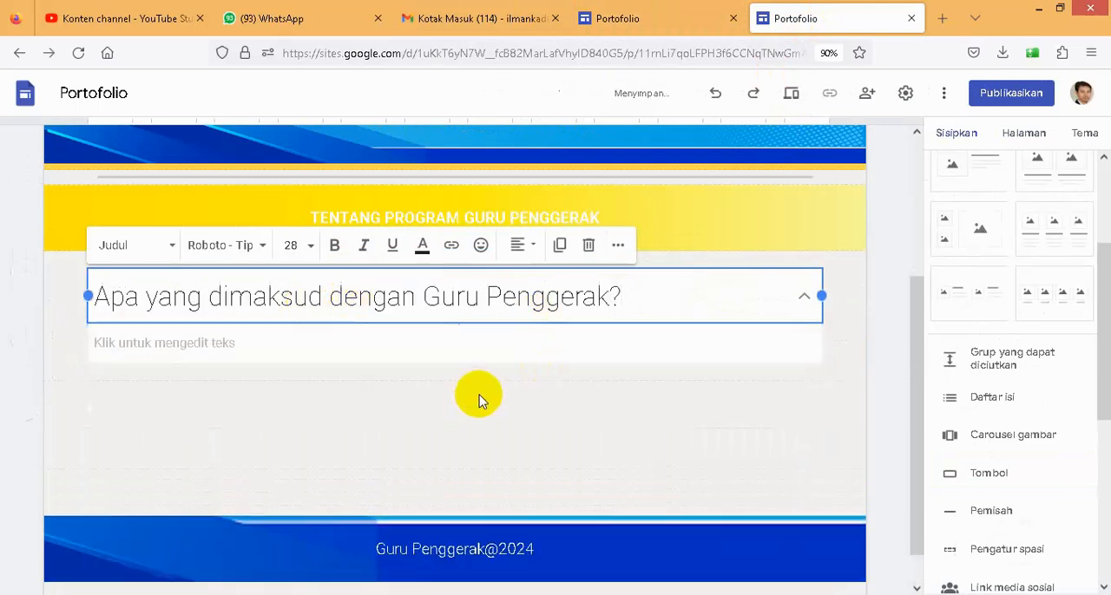
- Copy the existing site's answer paragraph on what a Guru Penggerak is into the collapsible group's body and remove the trailing blank line
{"action": "left_click", "coordinate": [617, 18]}
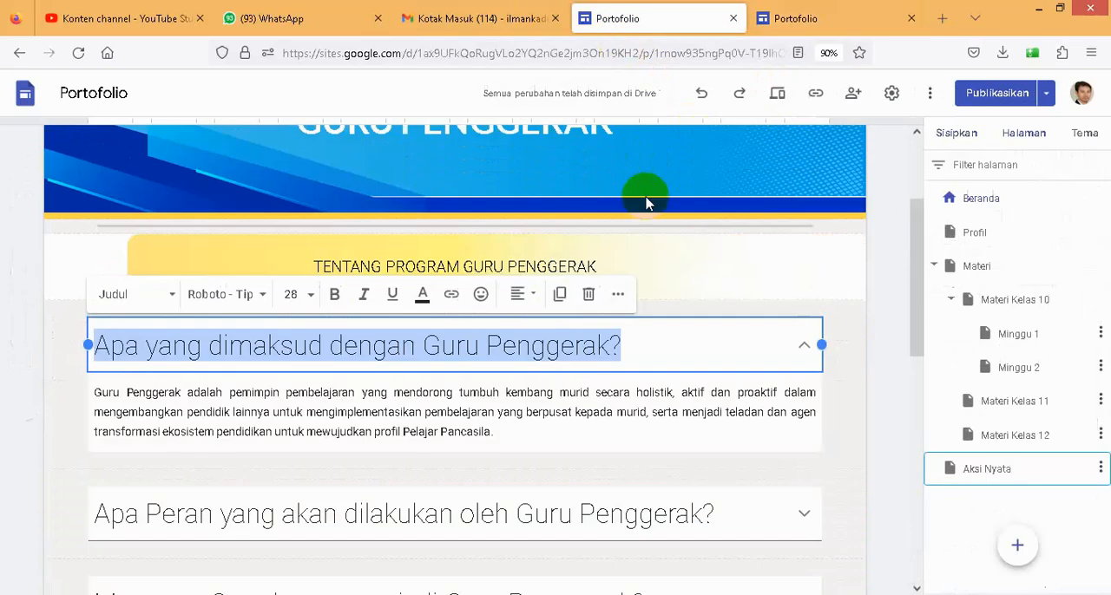
{"action": "left_click_drag", "start_coordinate": [95, 393], "coordinate": [497, 431]}
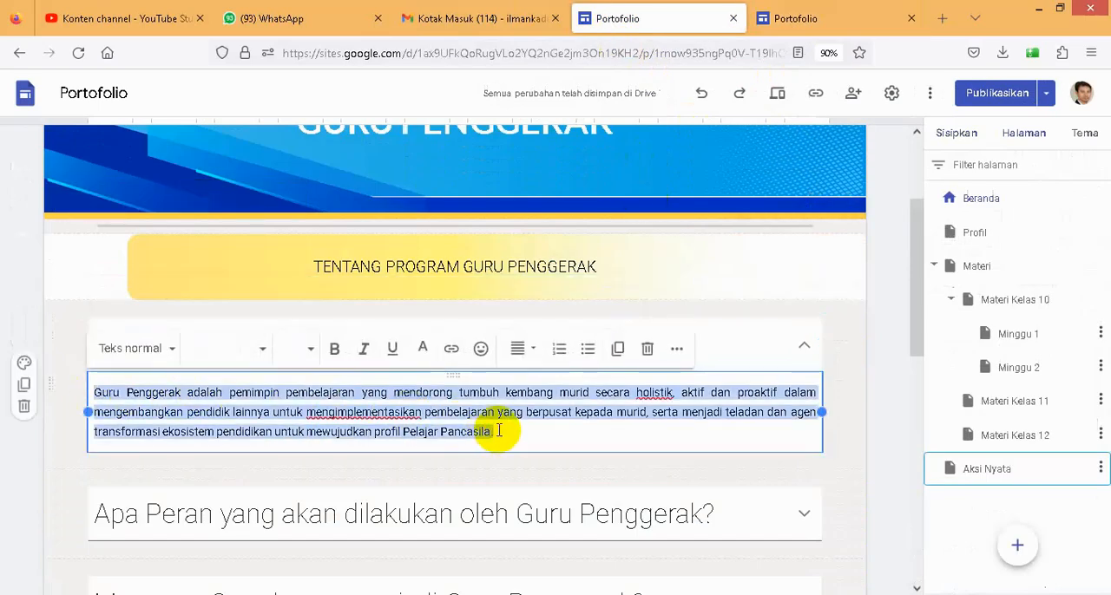
{"action": "left_click", "coordinate": [792, 18]}
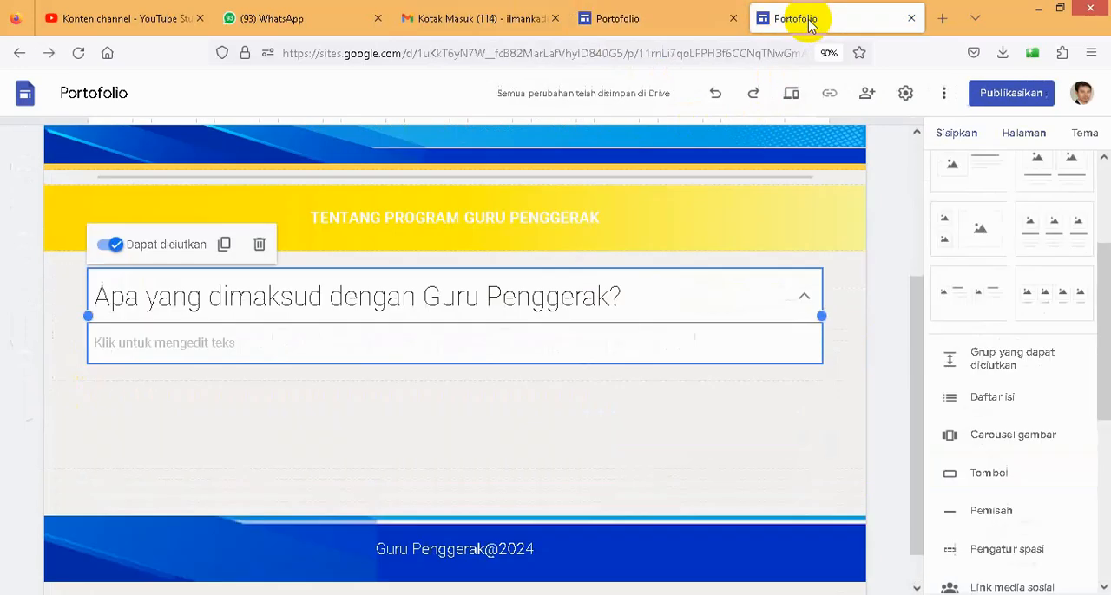
{"action": "left_click", "coordinate": [220, 345]}
{"action": "key", "text": "ctrl+v"}
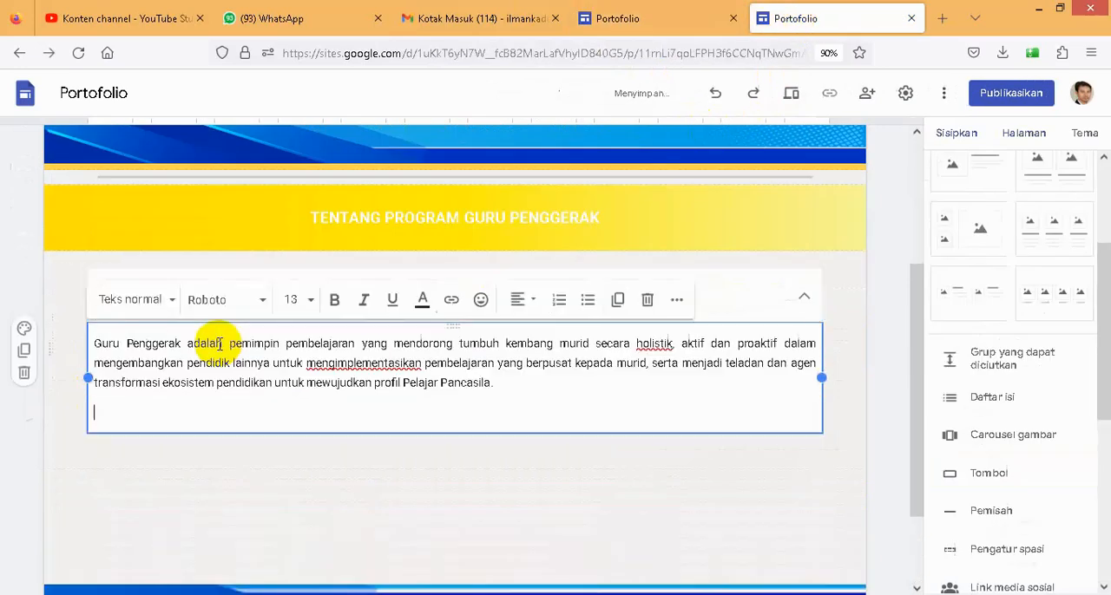
{"action": "key", "text": "BackSpace"}
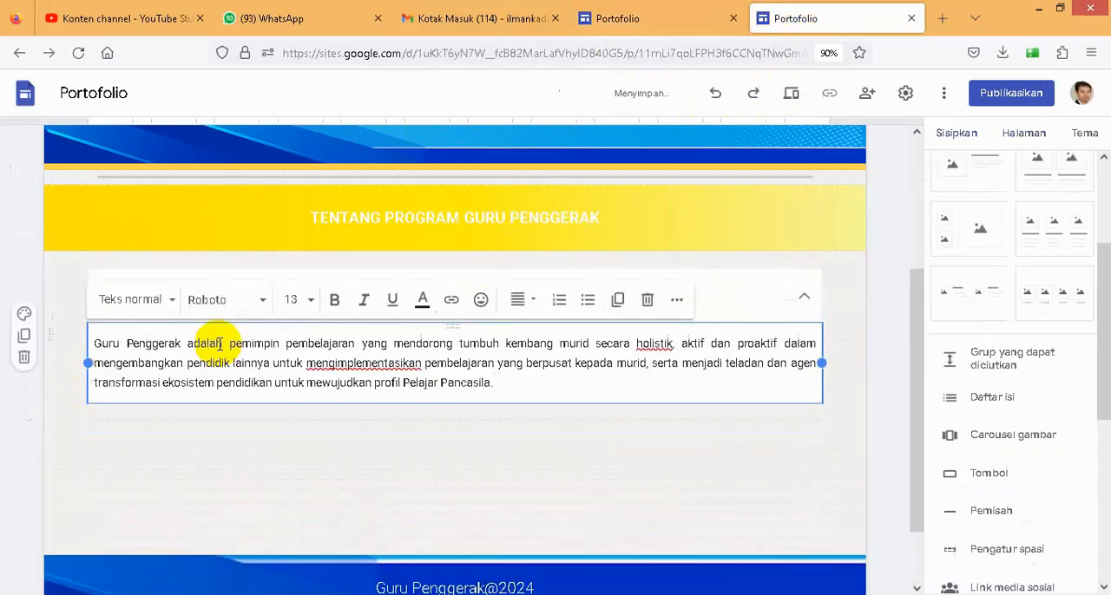
{"action": "left_click", "coordinate": [491, 443]}
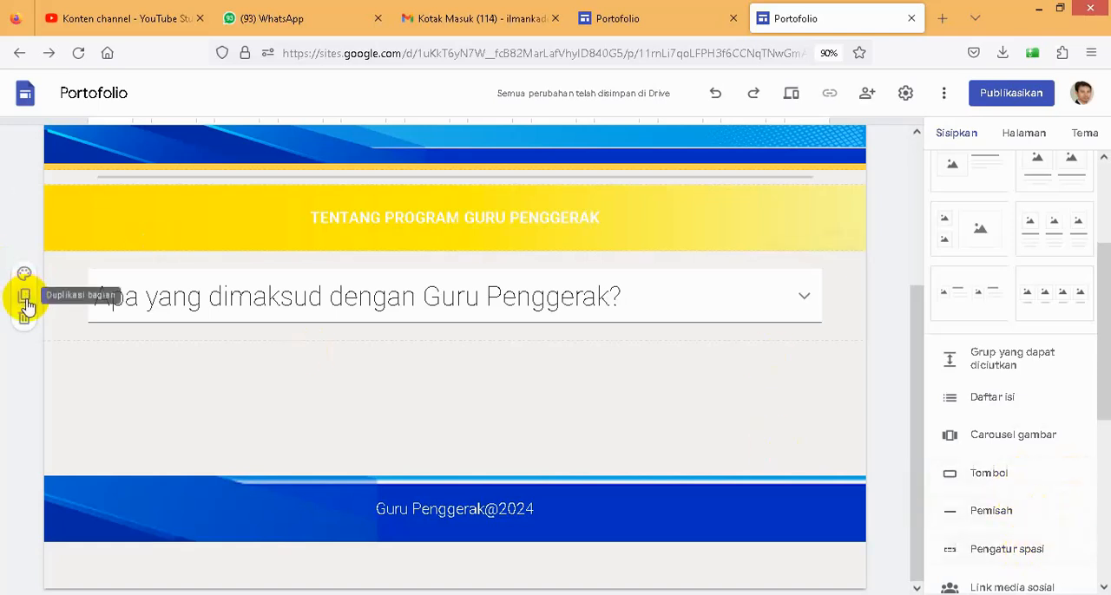
- Duplicate the "Apa yang dimaksud dengan Guru Penggerak?" section four times on the new Beranda page
{"action": "left_click", "coordinate": [25, 296]}
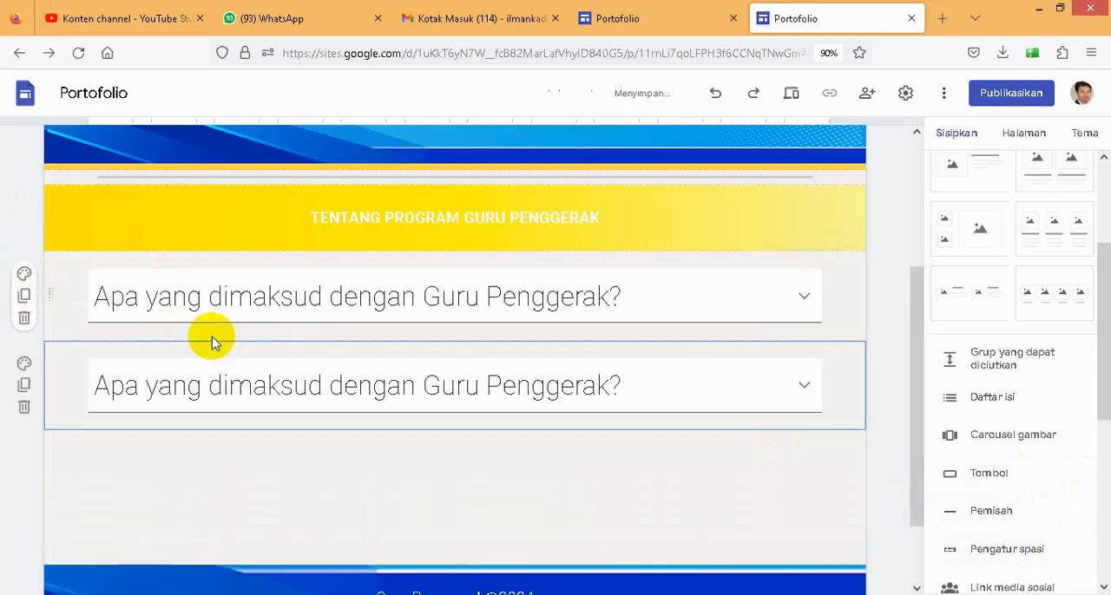
{"action": "left_click", "coordinate": [25, 296]}
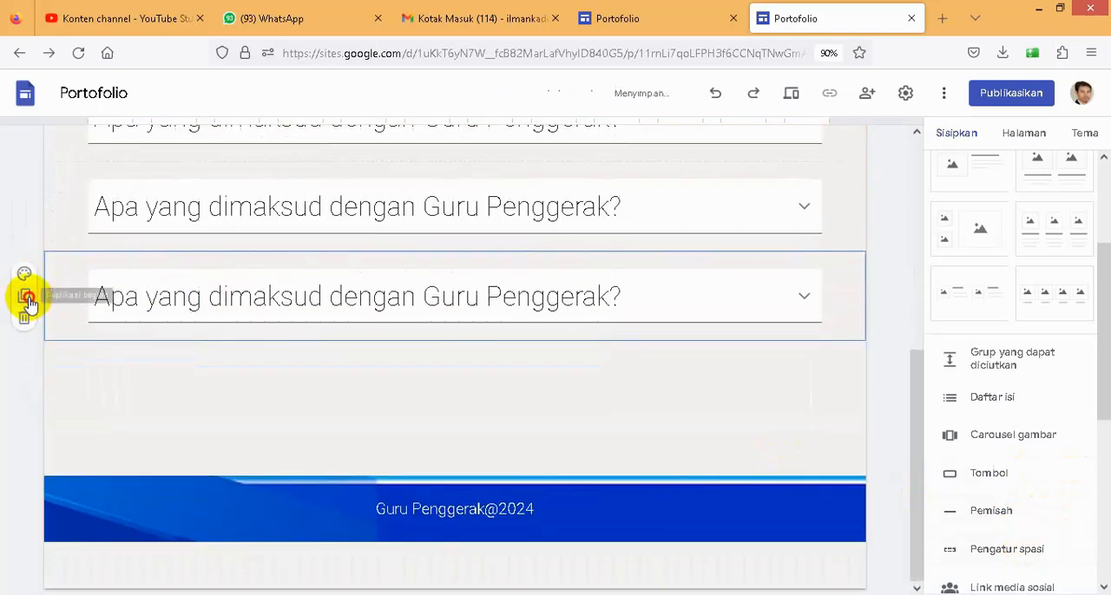
{"action": "left_click", "coordinate": [27, 298]}
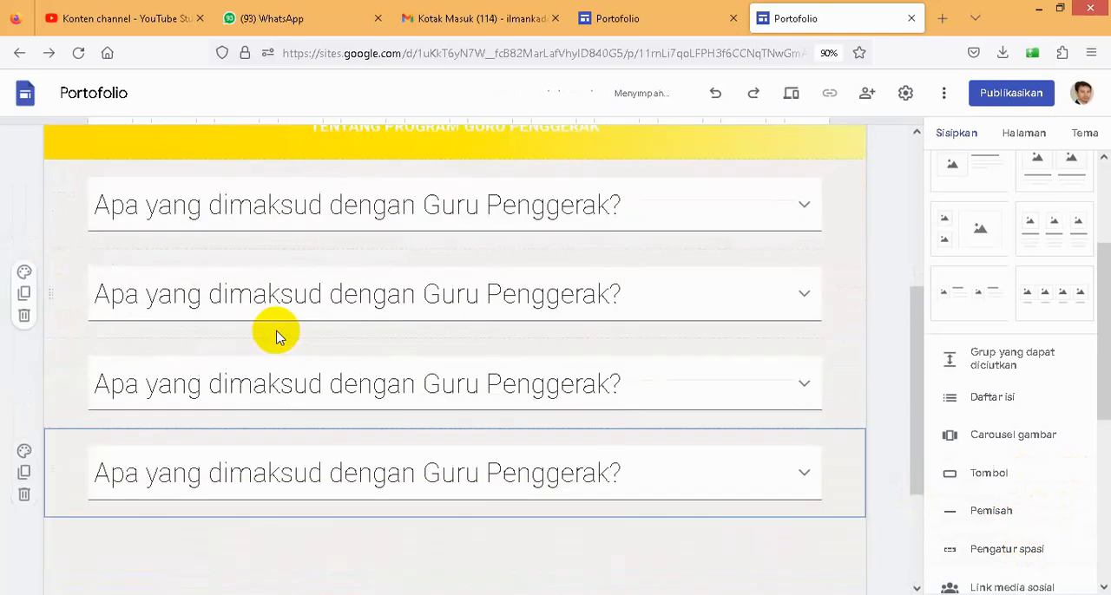
{"action": "left_click", "coordinate": [24, 388]}
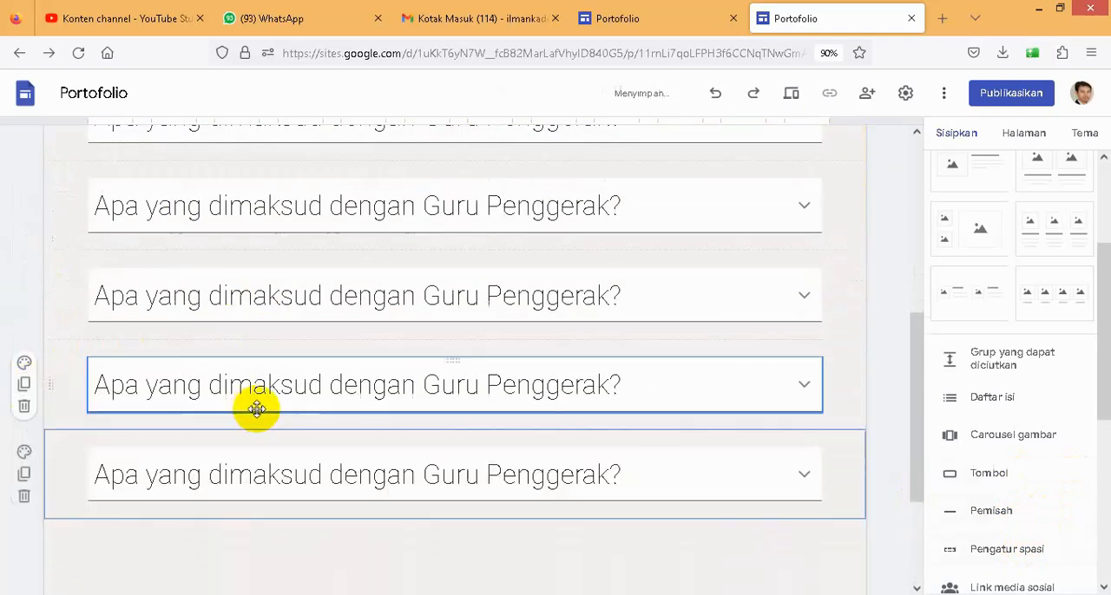
- Copy the existing site's question "Apa Peran yang akan dilakukan oleh Guru Penggerak?" over the second collapsible group's heading and remove the extra blank line
{"action": "left_click", "coordinate": [642, 28]}
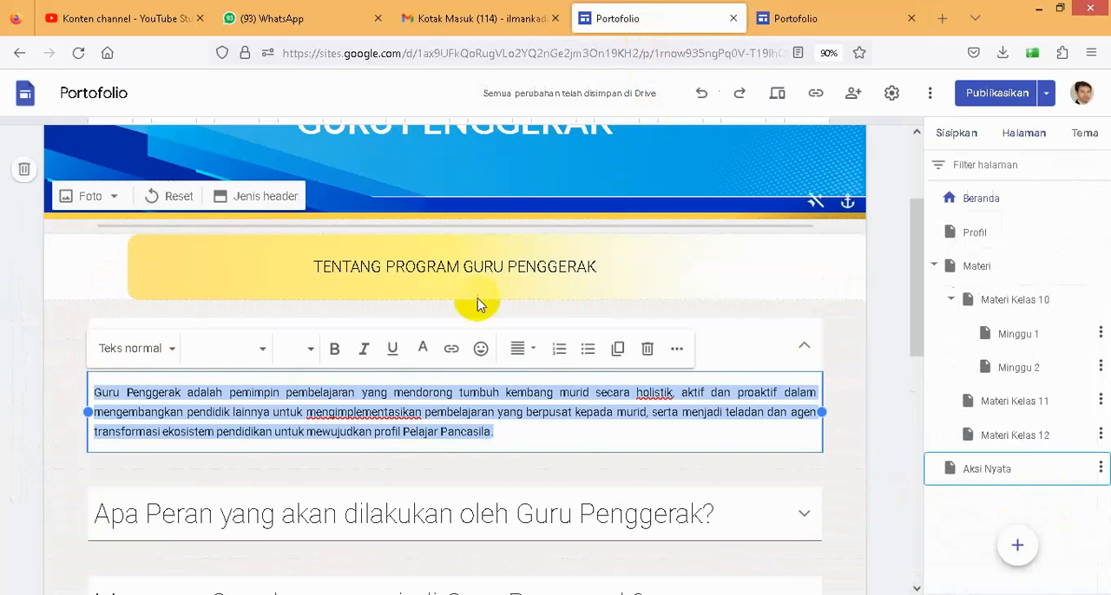
{"action": "scroll", "coordinate": [315, 386], "scroll_direction": "down", "scroll_amount": 3}
{"action": "left_click", "coordinate": [211, 248]}
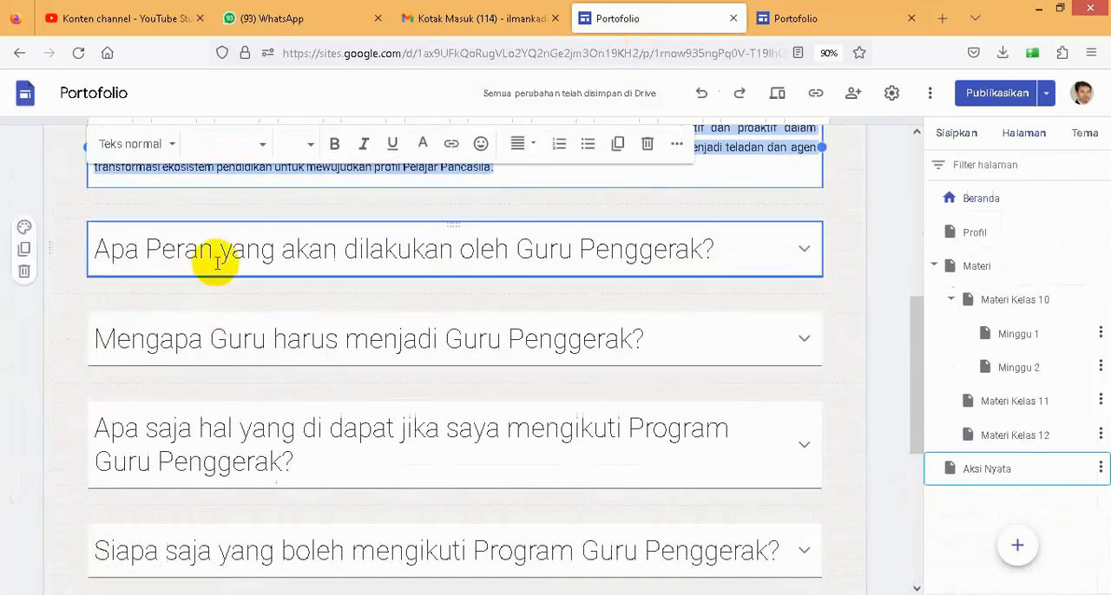
{"action": "left_click", "coordinate": [139, 250]}
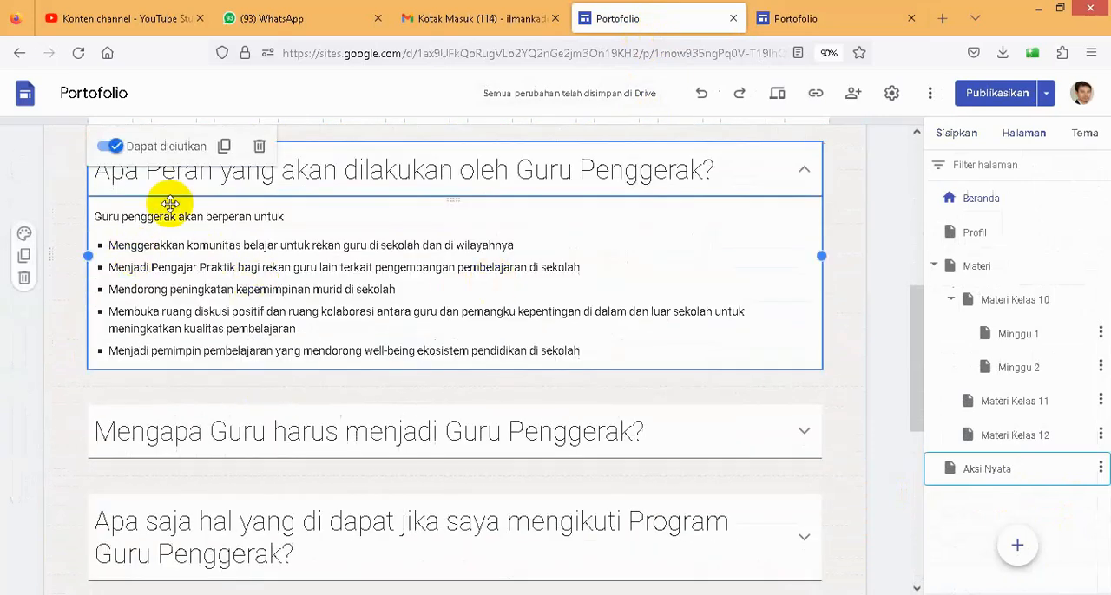
{"action": "left_click", "coordinate": [230, 178]}
{"action": "left_click_drag", "start_coordinate": [230, 178], "coordinate": [729, 175]}
{"action": "key", "text": "ctrl+c"}
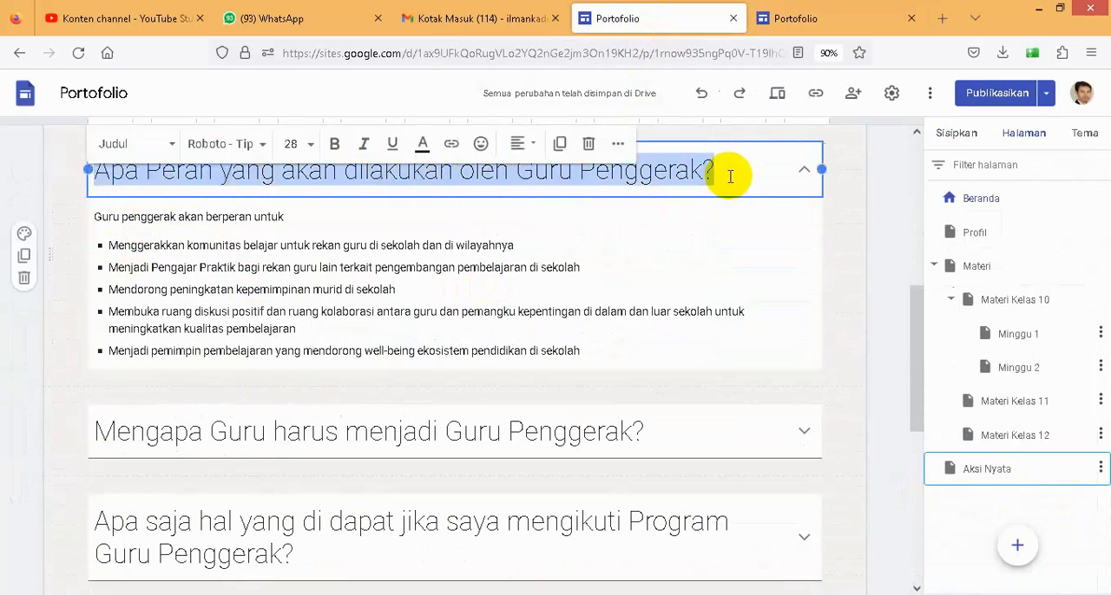
{"action": "left_click", "coordinate": [802, 17]}
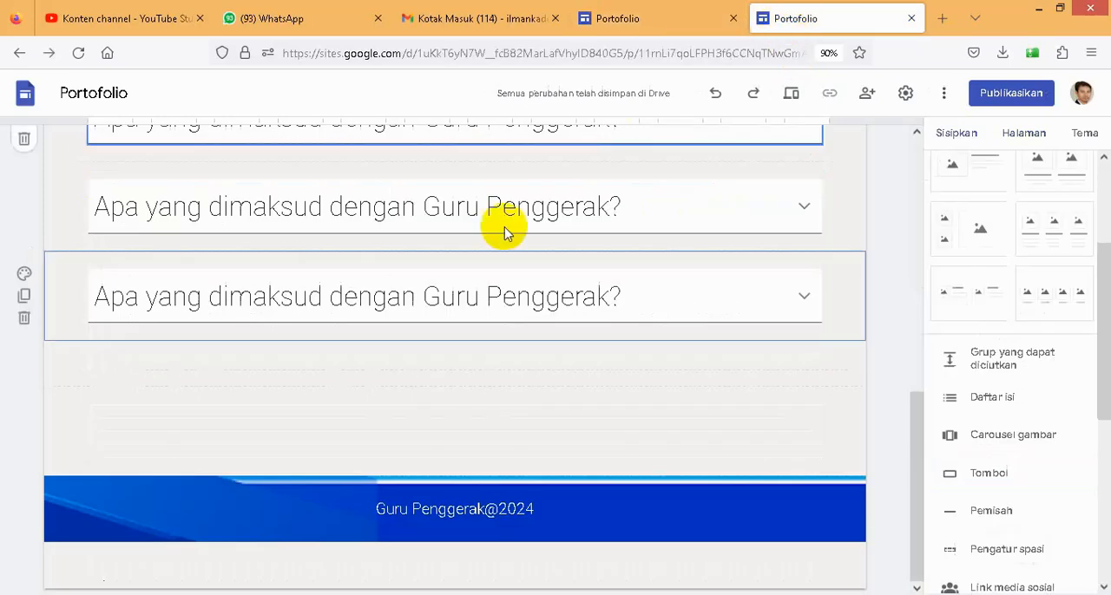
{"action": "scroll", "coordinate": [392, 340], "scroll_direction": "up", "scroll_amount": 4}
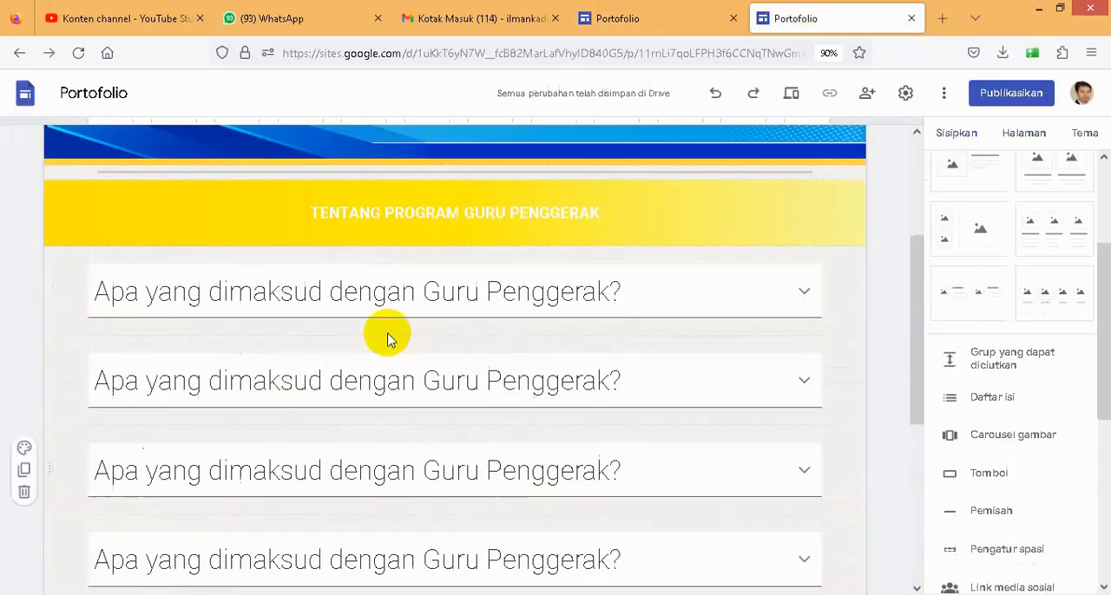
{"action": "left_click", "coordinate": [97, 379]}
{"action": "left_click_drag", "start_coordinate": [90, 379], "coordinate": [590, 387]}
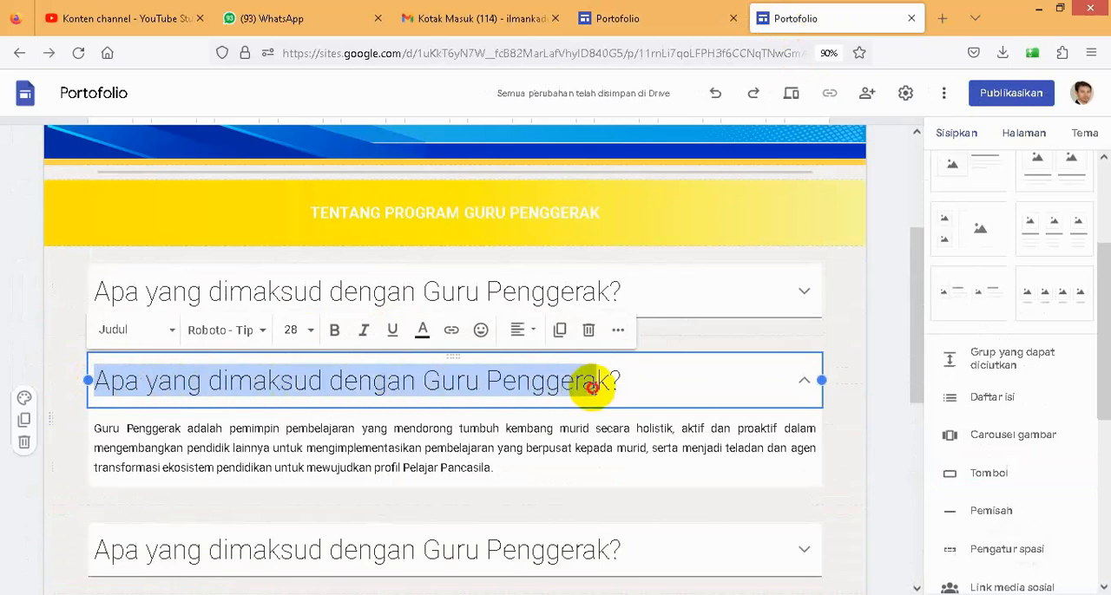
{"action": "key", "text": "ctrl+v"}
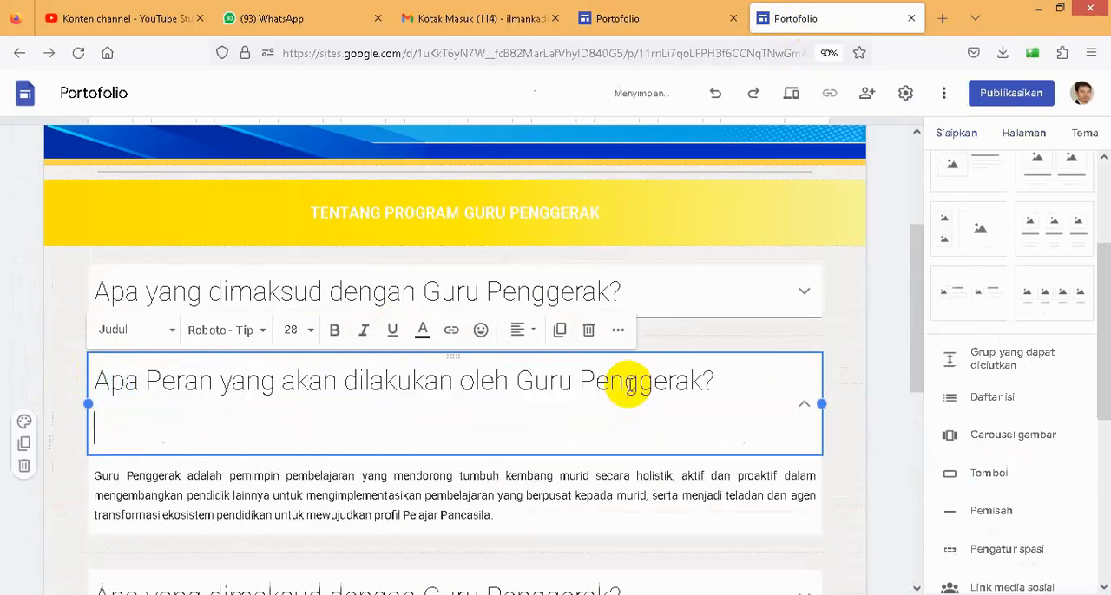
{"action": "key", "text": "BackSpace"}
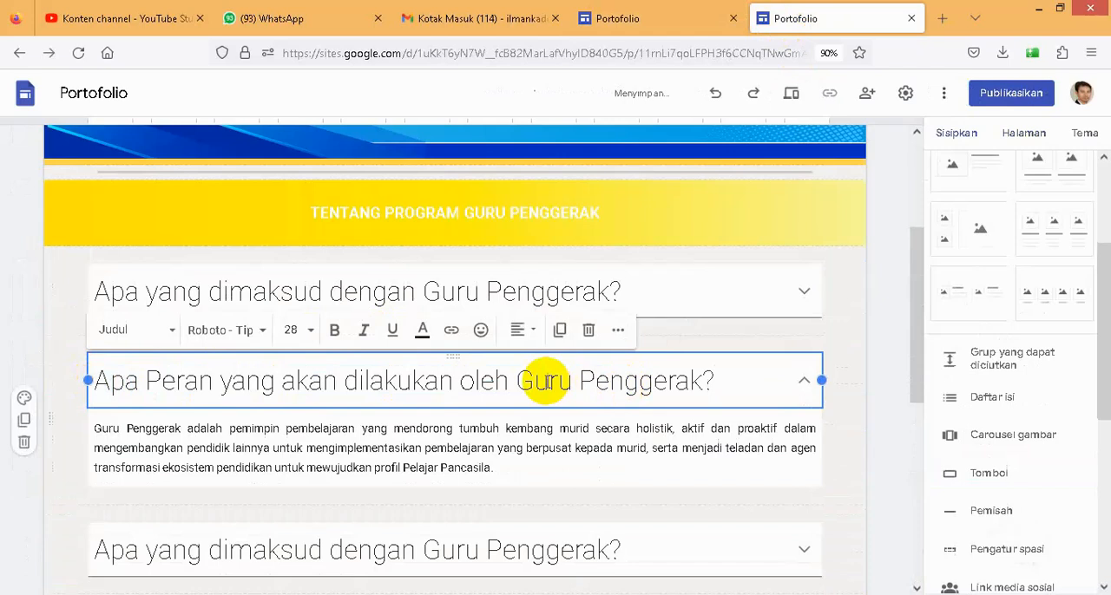
- Replace the second collapsible group's body with the existing site's "Guru penggerak akan berperan untuk" paragraph and its bulleted list
{"action": "left_click", "coordinate": [624, 19]}
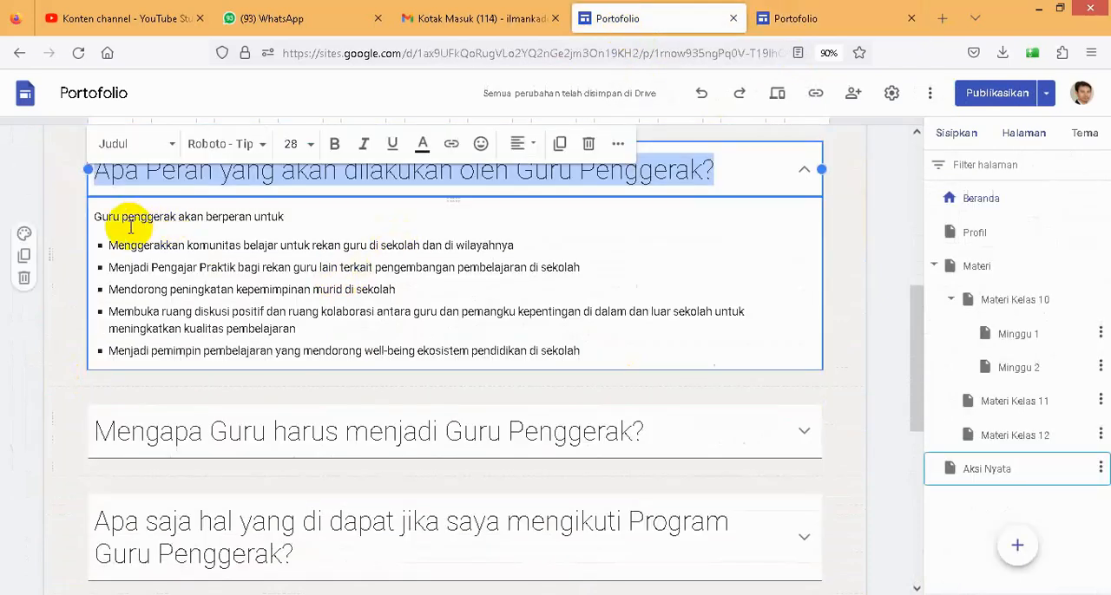
{"action": "left_click_drag", "start_coordinate": [96, 216], "coordinate": [556, 349]}
{"action": "key", "text": "ctrl+c"}
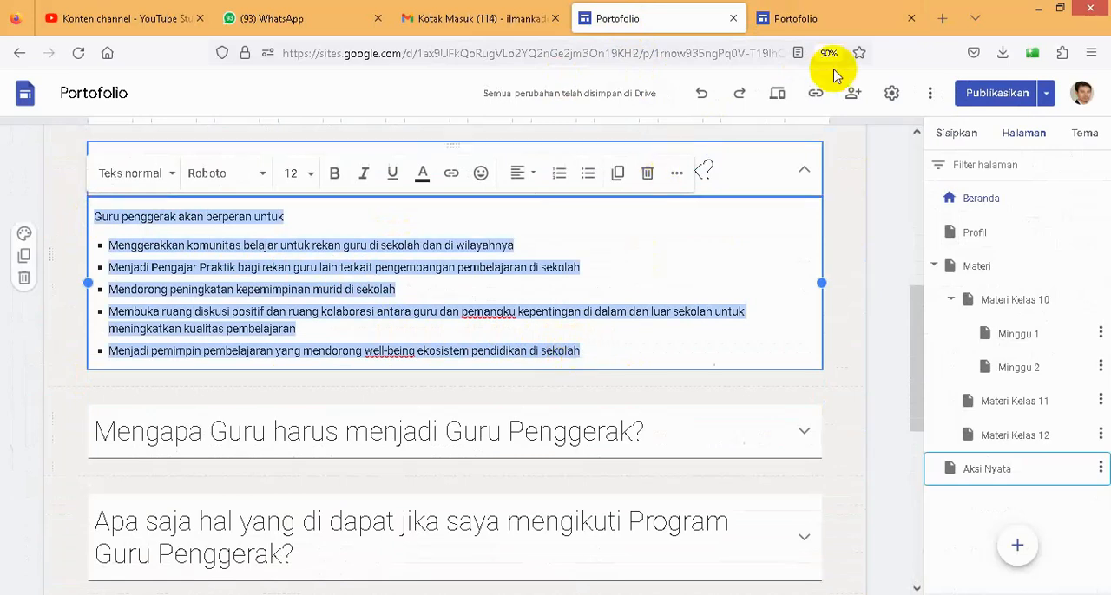
{"action": "left_click", "coordinate": [815, 17]}
{"action": "scroll", "coordinate": [276, 473], "scroll_direction": "down", "scroll_amount": 1}
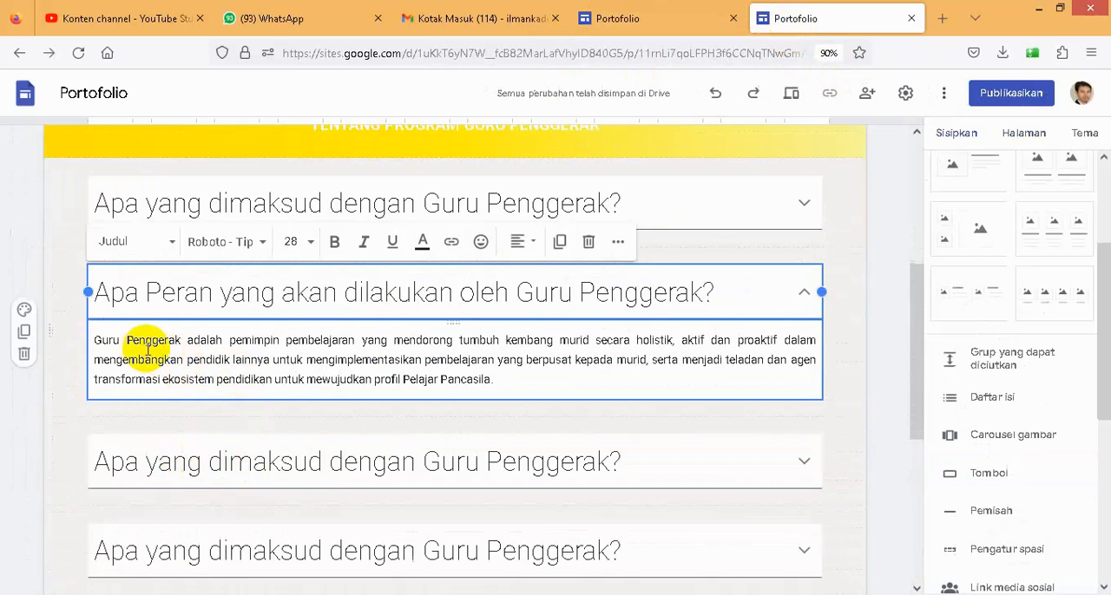
{"action": "left_click", "coordinate": [102, 340]}
{"action": "left_click_drag", "start_coordinate": [117, 340], "coordinate": [506, 377]}
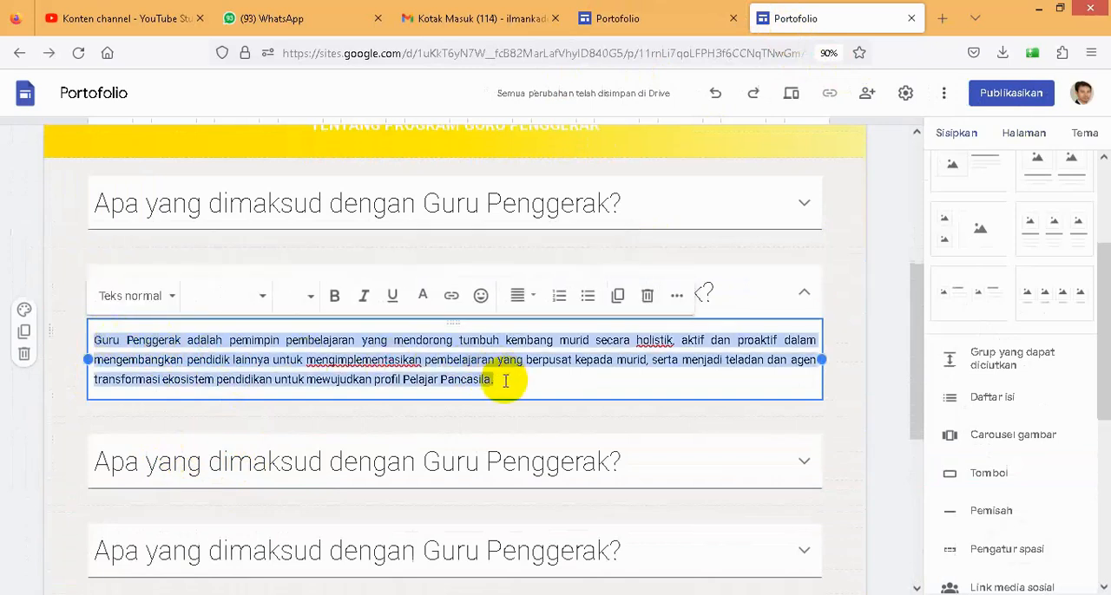
{"action": "key", "text": "ctrl+v"}
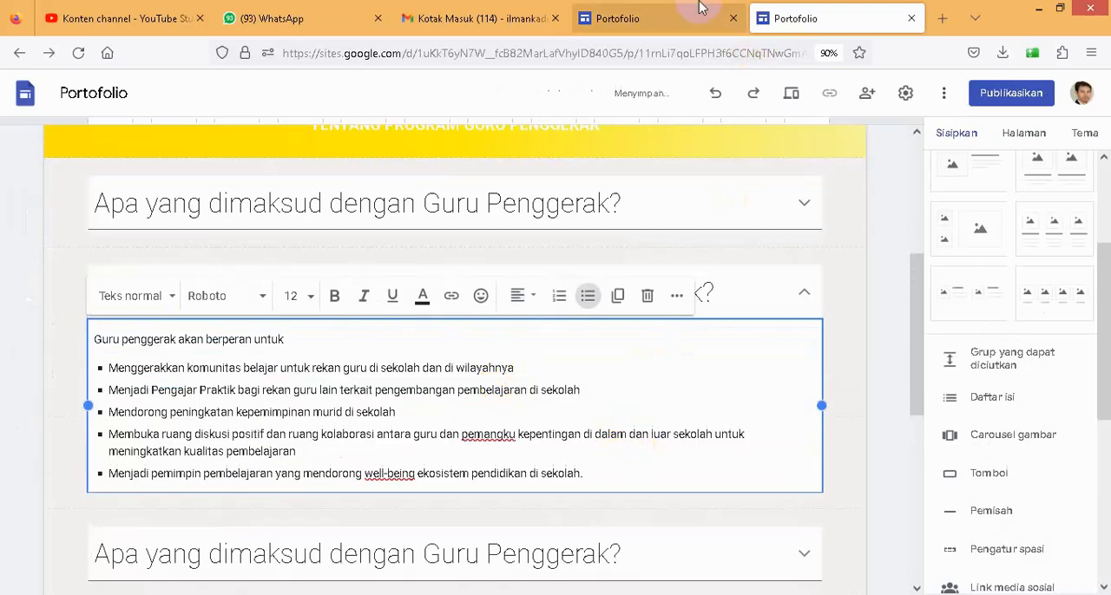
- Copy the existing site's question "Mengapa Guru harus menjadi Guru Penggerak?" over the third collapsible group's heading and remove the extra blank line
{"action": "left_click", "coordinate": [642, 17]}
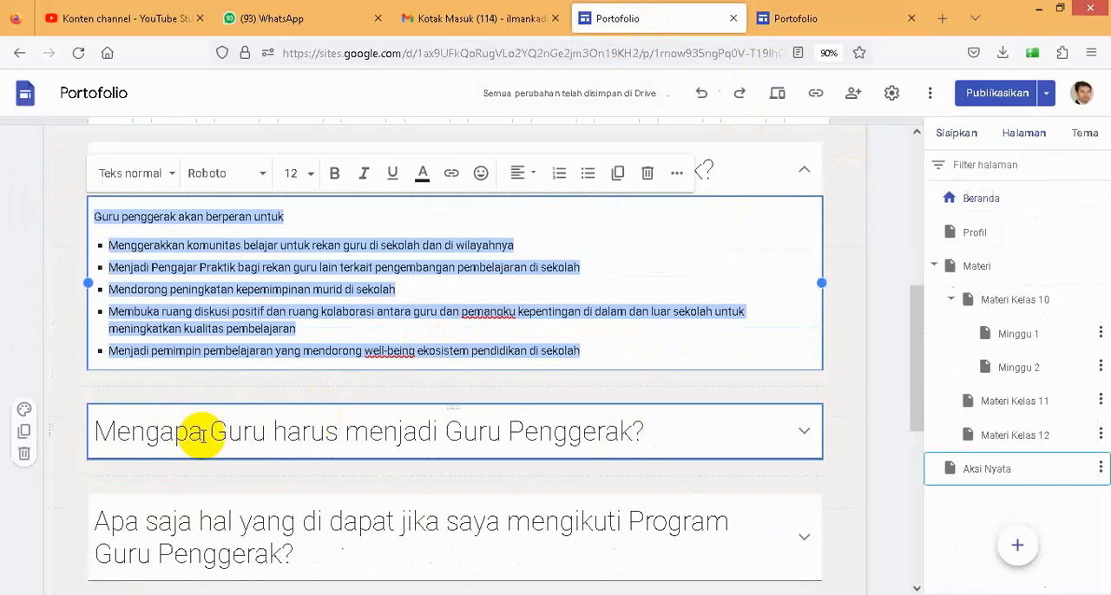
{"action": "left_click", "coordinate": [99, 439]}
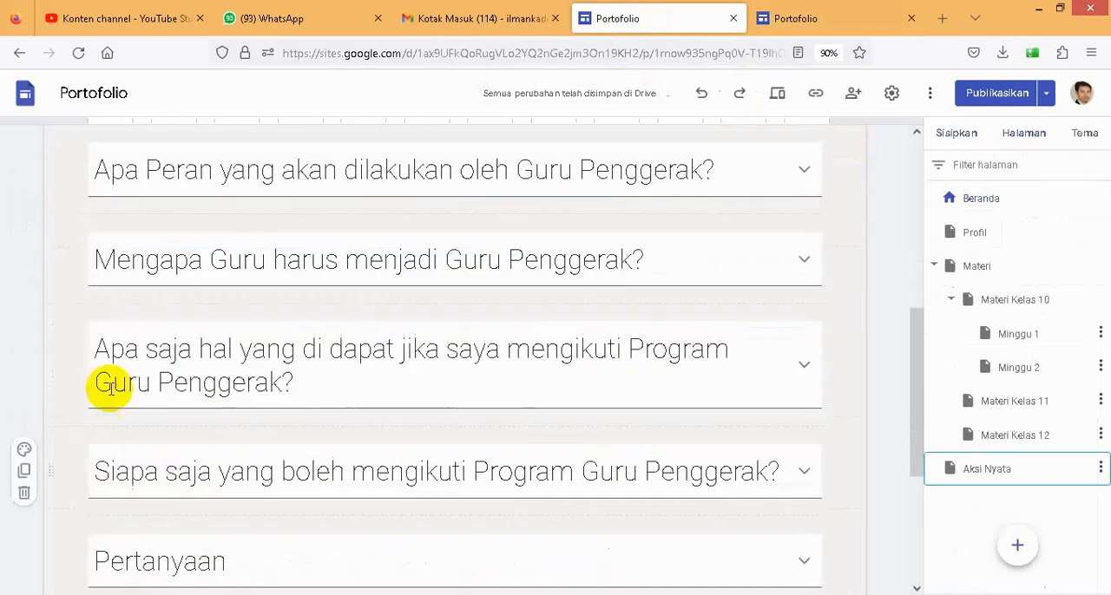
{"action": "left_click", "coordinate": [93, 260]}
{"action": "left_click_drag", "start_coordinate": [94, 261], "coordinate": [649, 267]}
{"action": "key", "text": "ctrl+c"}
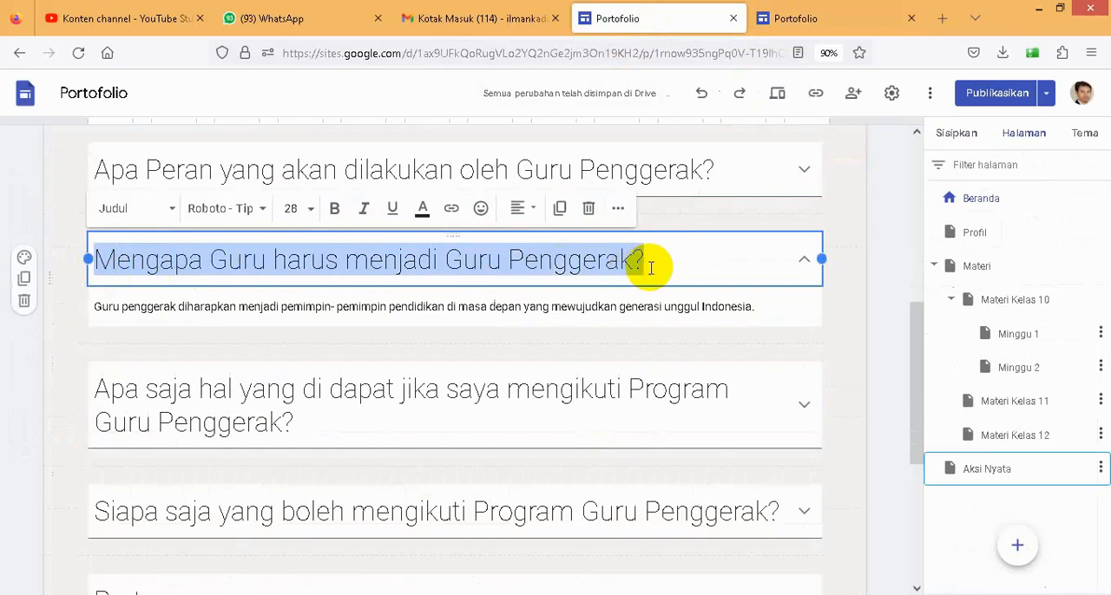
{"action": "left_click", "coordinate": [805, 26]}
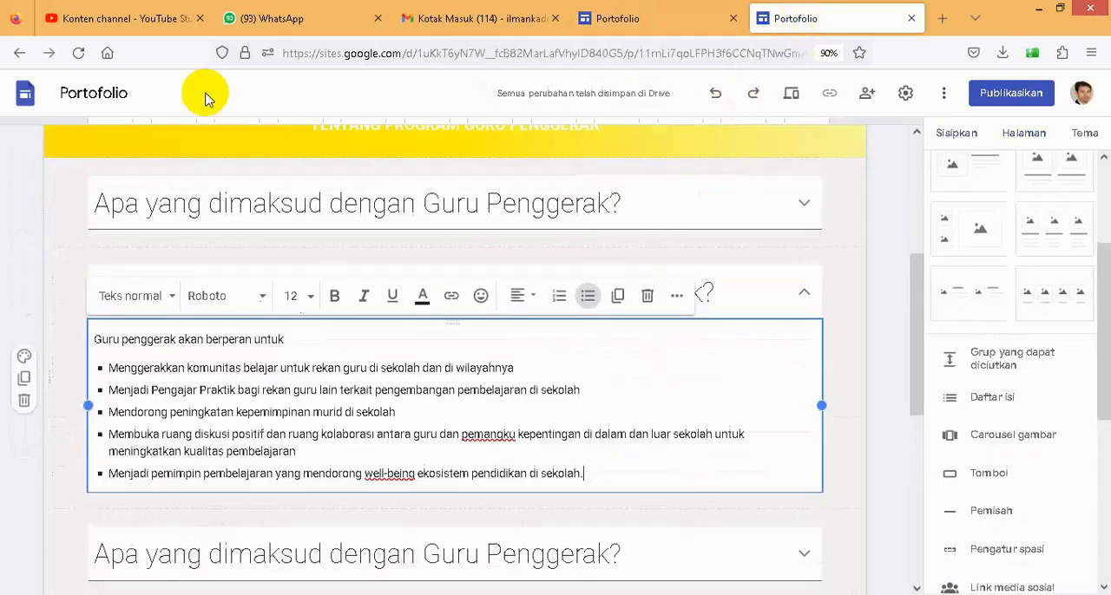
{"action": "scroll", "coordinate": [142, 355], "scroll_direction": "down", "scroll_amount": 2}
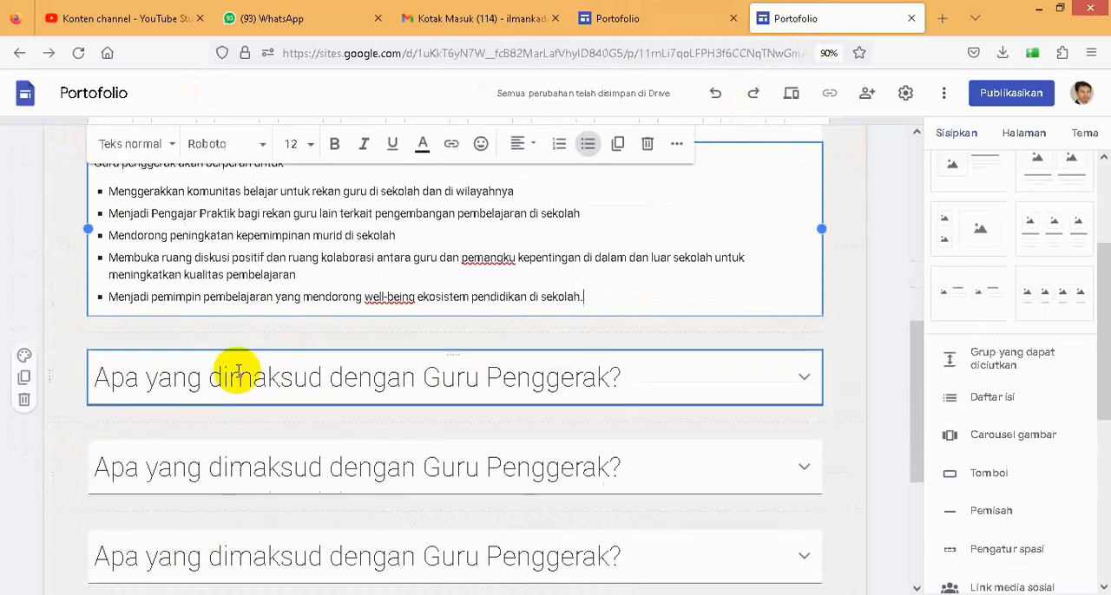
{"action": "scroll", "coordinate": [102, 381], "scroll_direction": "down", "scroll_amount": 2}
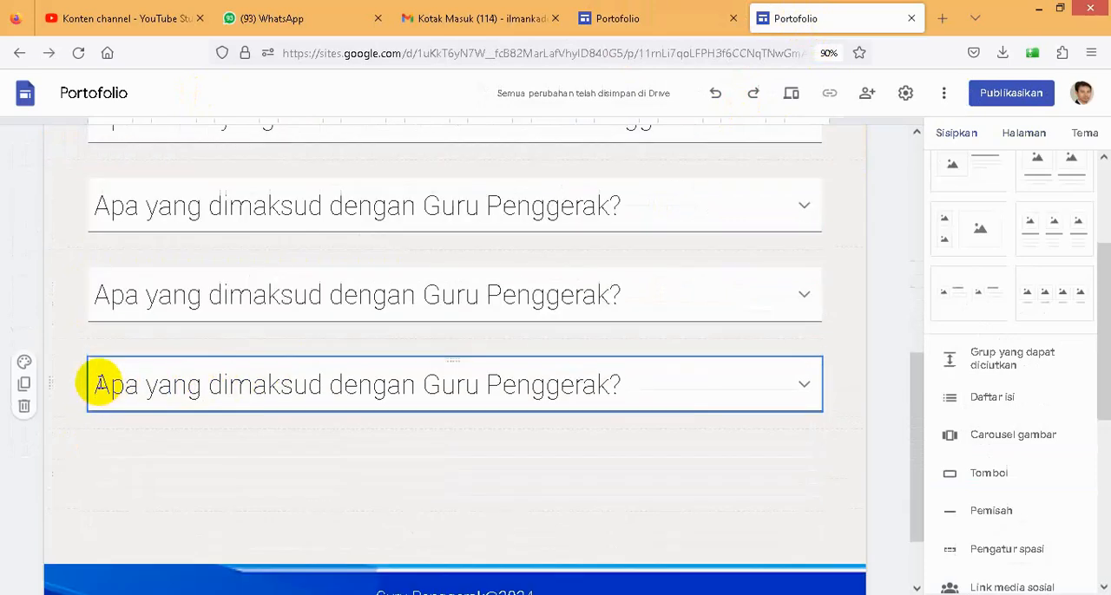
{"action": "scroll", "coordinate": [98, 383], "scroll_direction": "up", "scroll_amount": 2}
{"action": "left_click", "coordinate": [160, 210]}
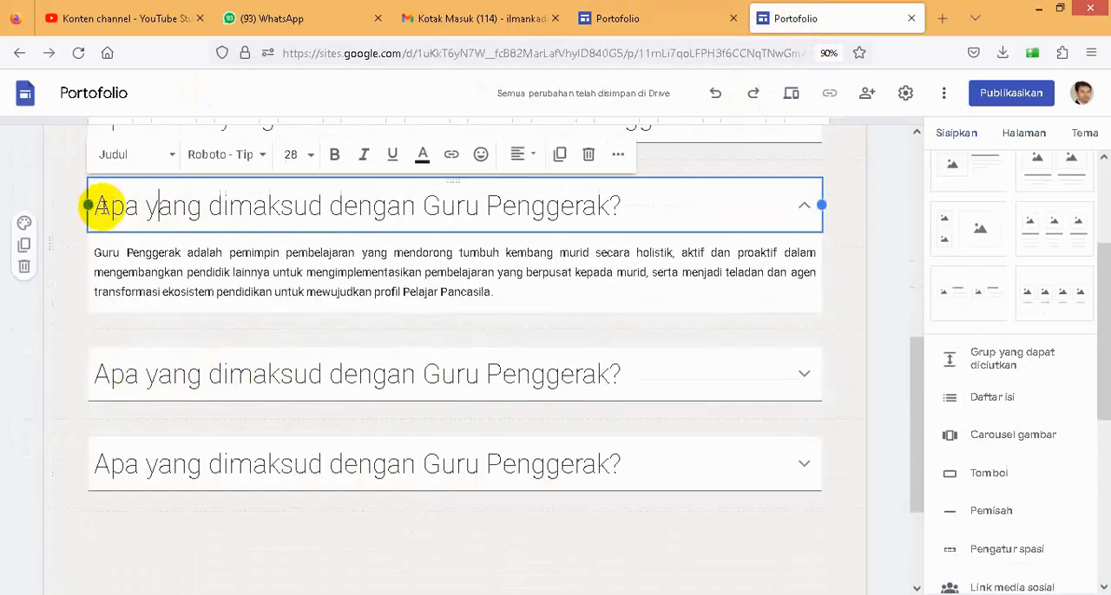
{"action": "left_click_drag", "start_coordinate": [103, 207], "coordinate": [672, 207]}
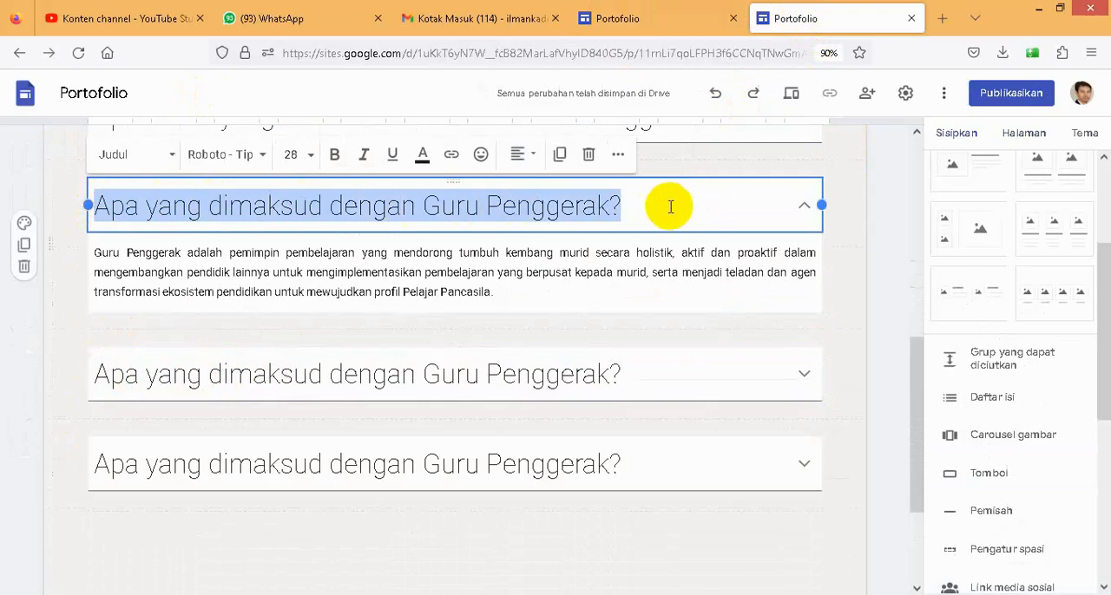
{"action": "key", "text": "ctrl+v"}
{"action": "key", "text": "BackSpace"}
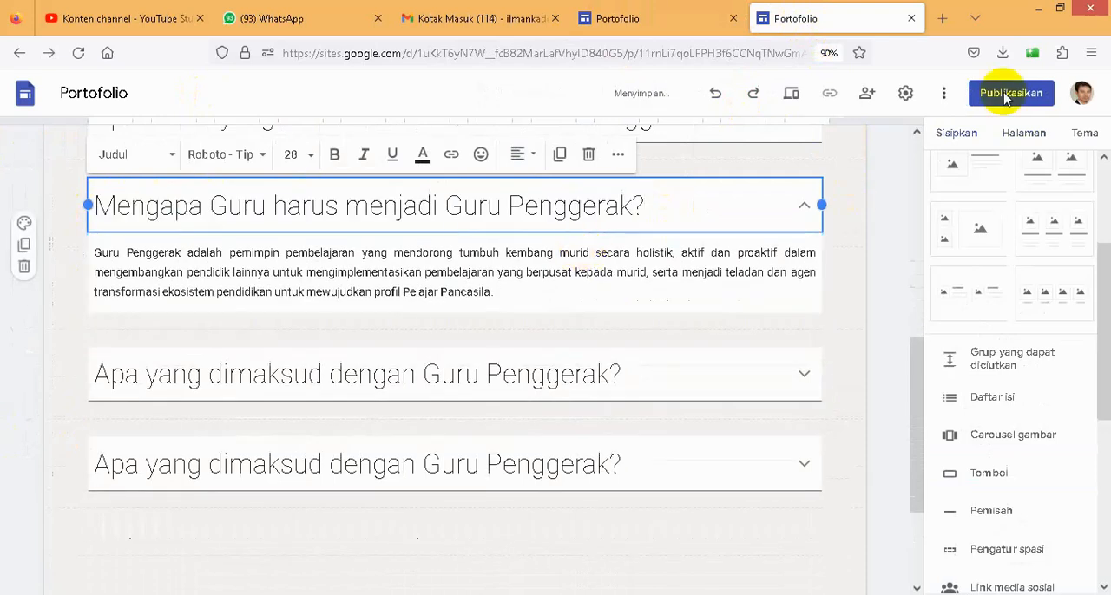
- Replace the third collapsible group's body with the existing site's answer on why teachers should become Guru Penggerak
{"action": "left_click", "coordinate": [633, 21]}
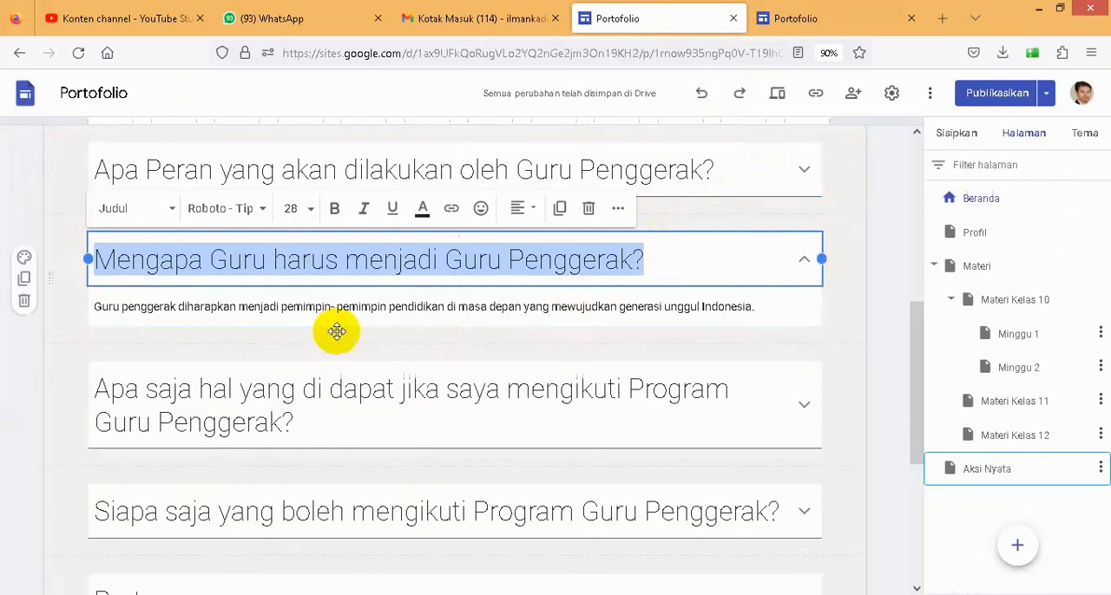
{"action": "left_click_drag", "start_coordinate": [96, 305], "coordinate": [756, 312]}
{"action": "key", "text": "ctrl+c"}
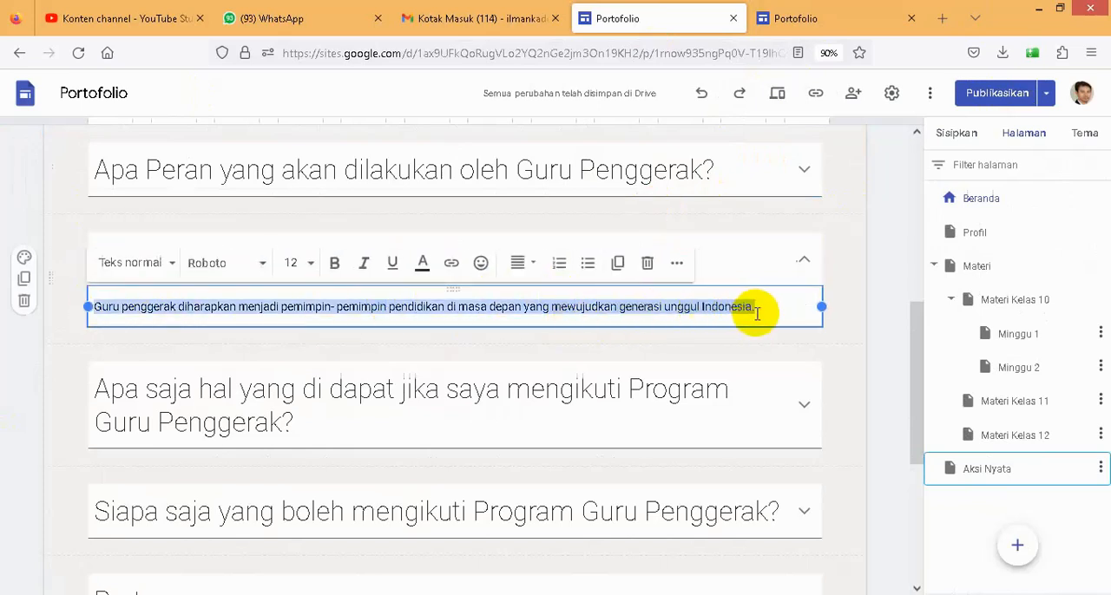
{"action": "left_click", "coordinate": [811, 19]}
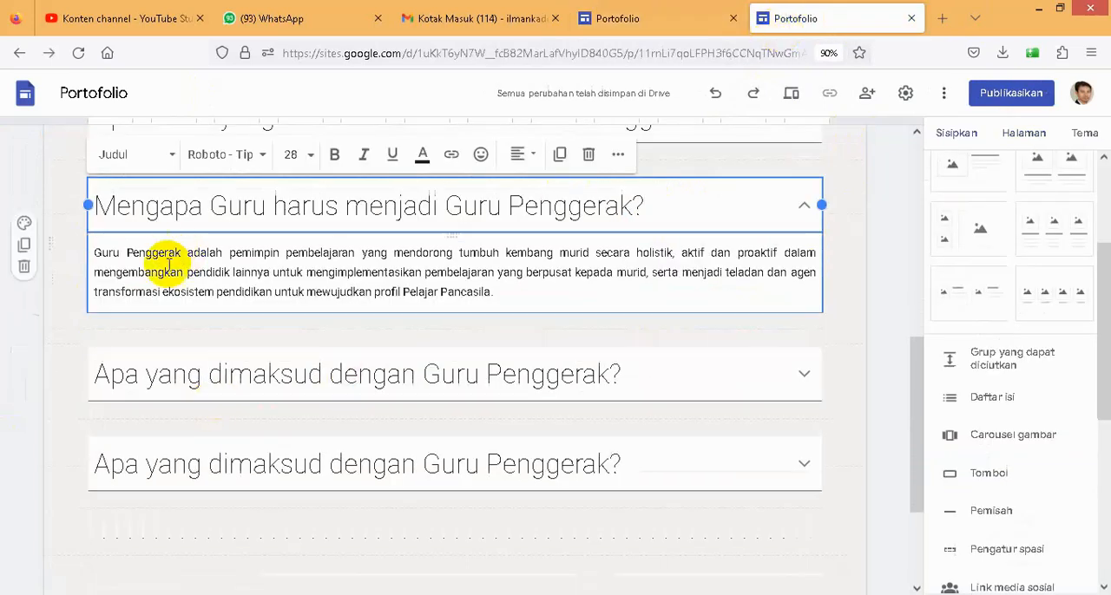
{"action": "left_click_drag", "start_coordinate": [97, 258], "coordinate": [483, 287]}
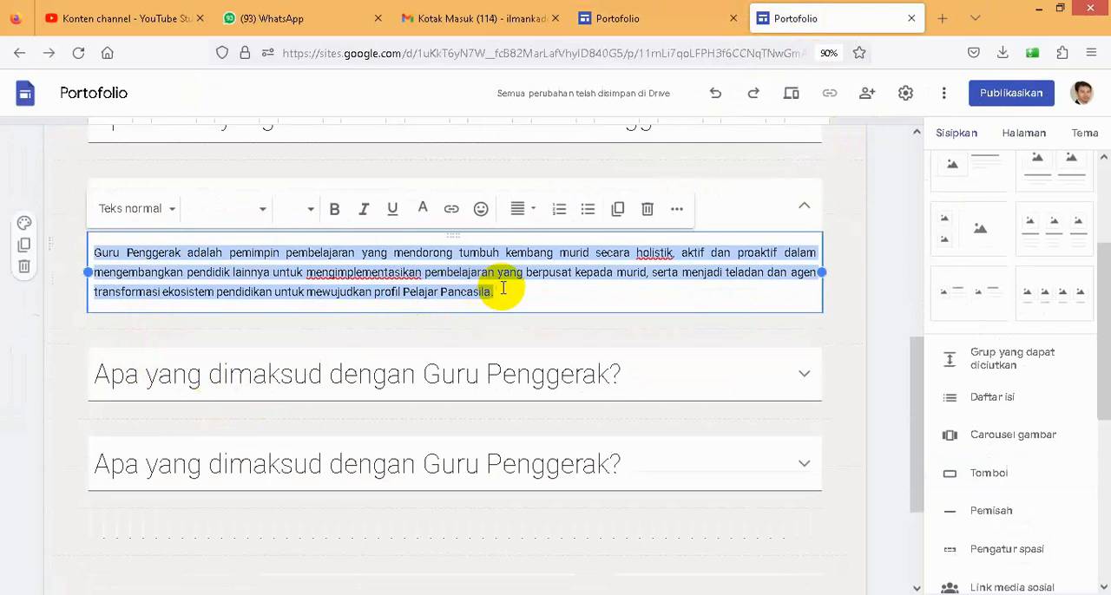
{"action": "key", "text": "ctrl+v"}
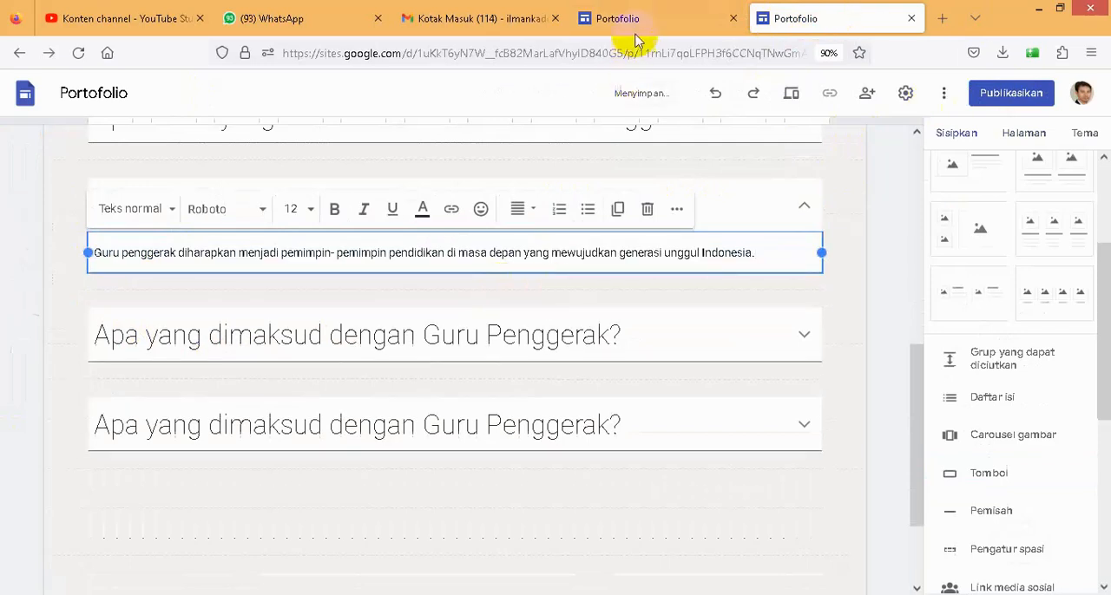
- Copy the question "Apa saja hal yang di dapat jika saya mengikuti Program Guru Penggerak?" over the fourth collapsible group's heading and remove the extra blank line
{"action": "left_click", "coordinate": [656, 19]}
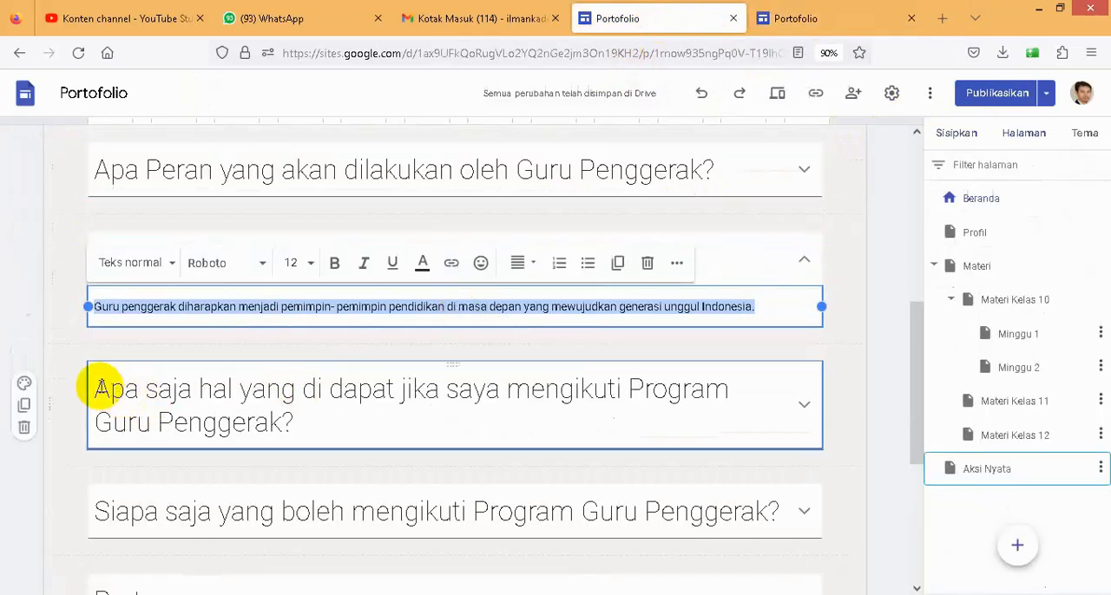
{"action": "left_click", "coordinate": [286, 414]}
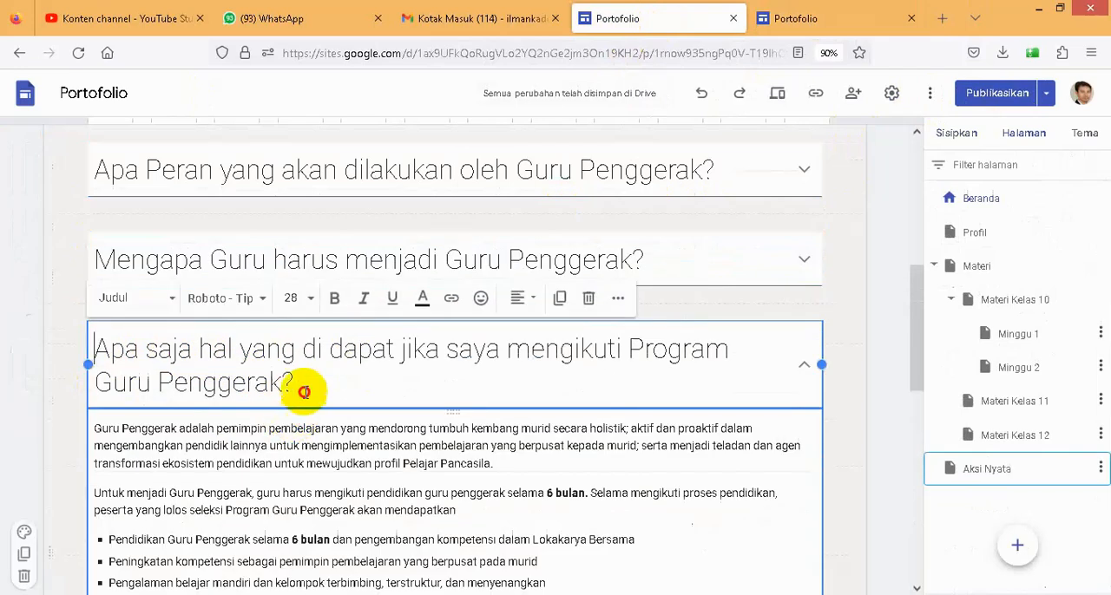
{"action": "triple_click", "coordinate": [303, 385]}
{"action": "key", "text": "ctrl+c"}
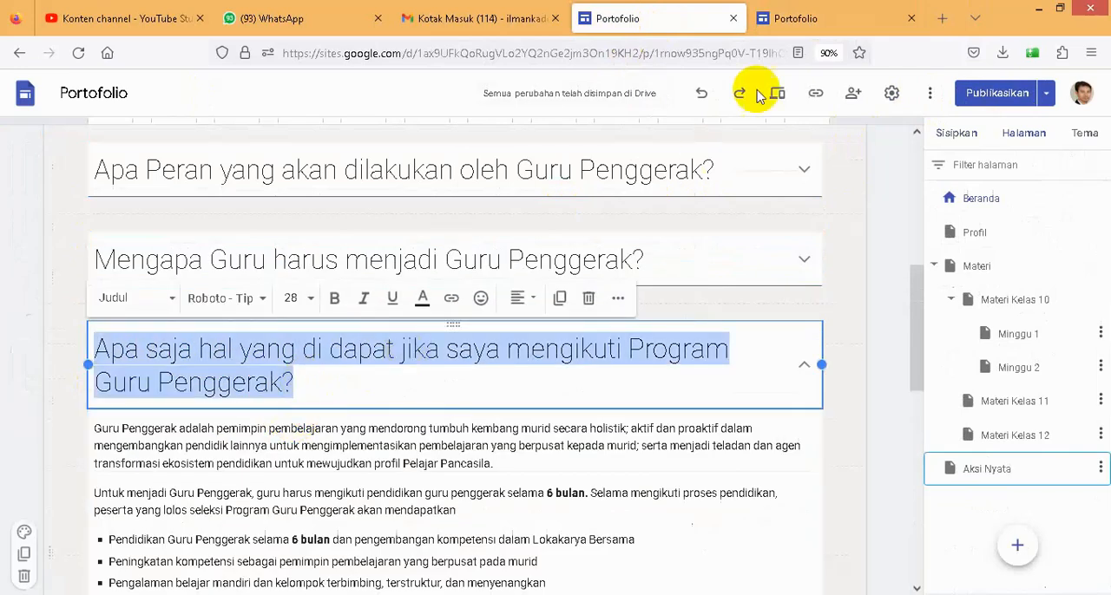
{"action": "left_click", "coordinate": [796, 18]}
{"action": "left_click", "coordinate": [259, 350]}
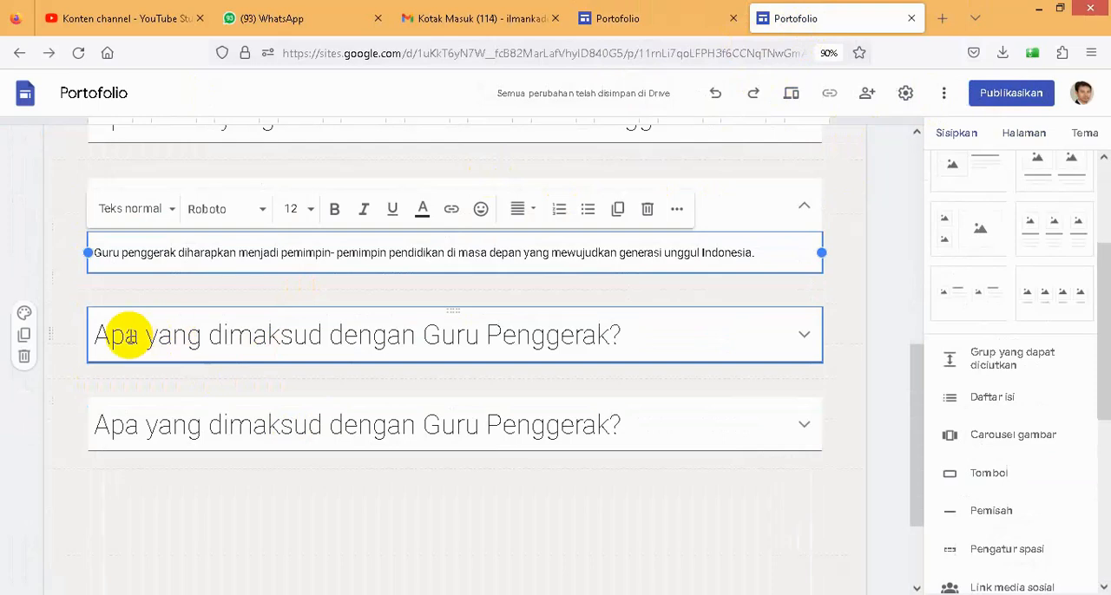
{"action": "left_click", "coordinate": [105, 338]}
{"action": "left_click_drag", "start_coordinate": [92, 295], "coordinate": [626, 295]}
{"action": "key", "text": "ctrl+v"}
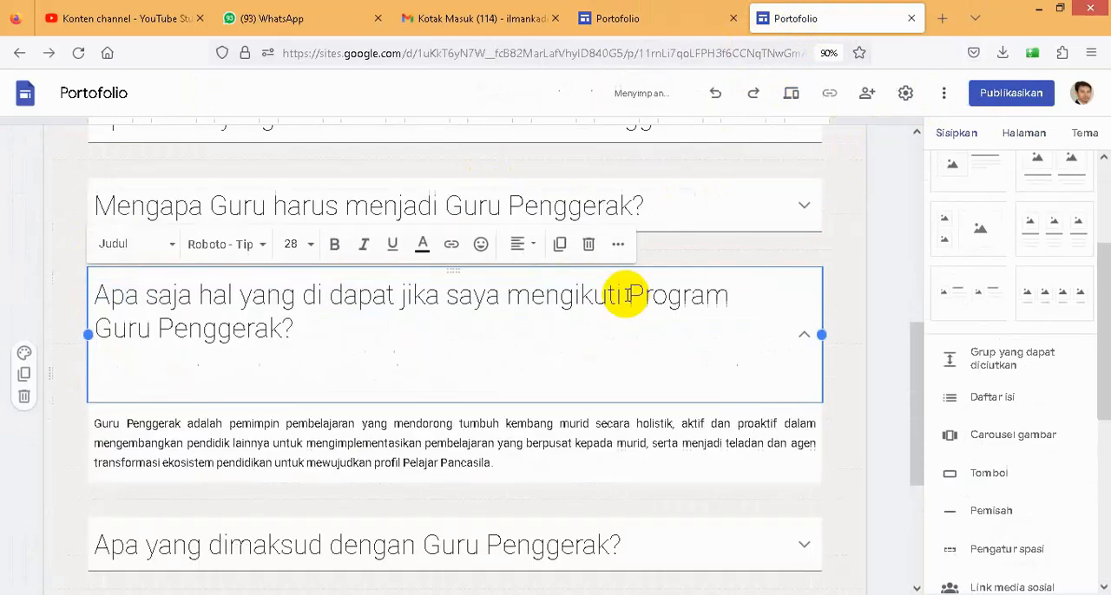
{"action": "key", "text": "BackSpace"}
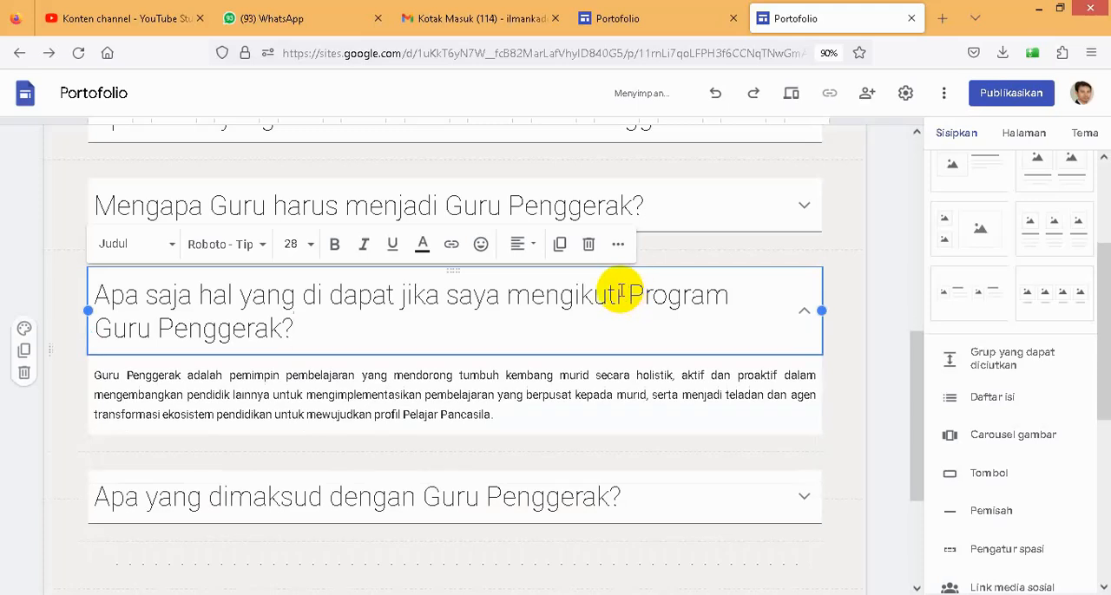
- Replace the fourth collapsible group's body with the existing site's full answer on what participants receive, including both bulleted lists
{"action": "left_click", "coordinate": [625, 18]}
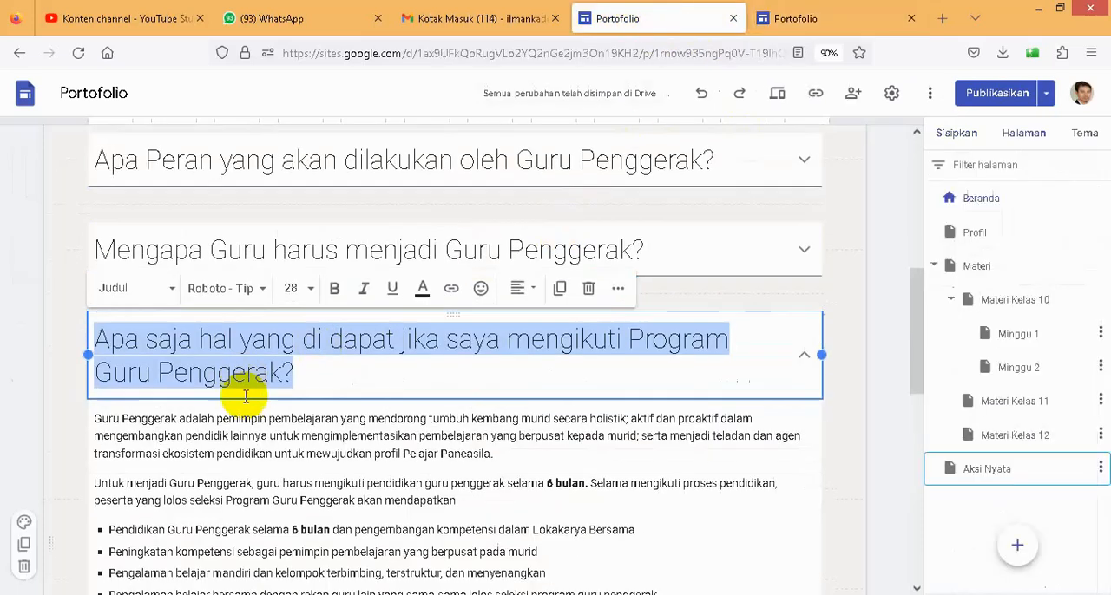
{"action": "scroll", "coordinate": [246, 397], "scroll_direction": "down", "scroll_amount": 2}
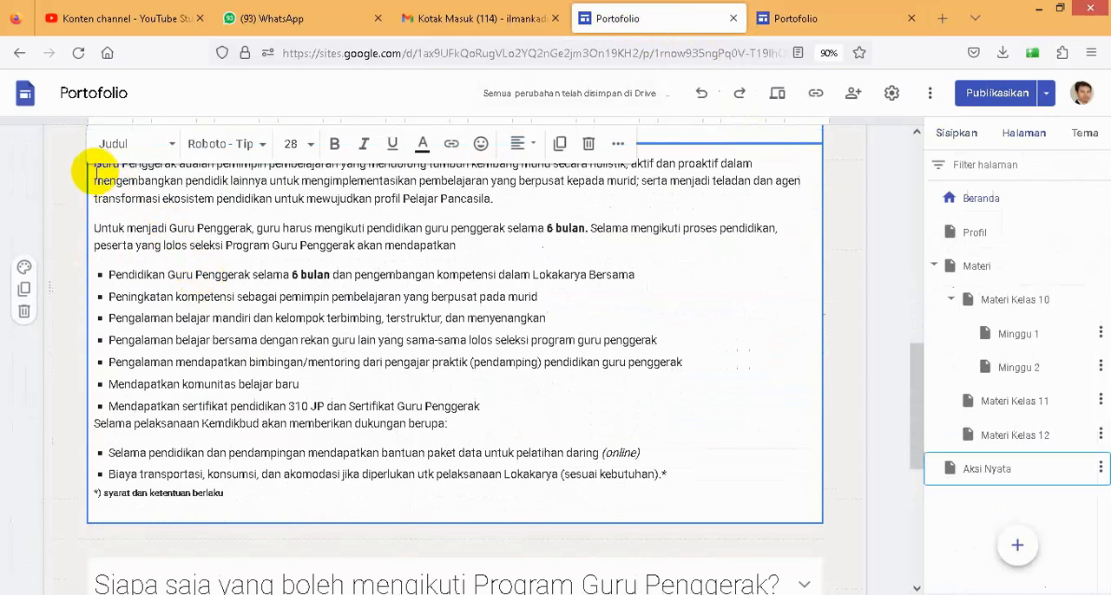
{"action": "left_click_drag", "start_coordinate": [95, 167], "coordinate": [251, 486]}
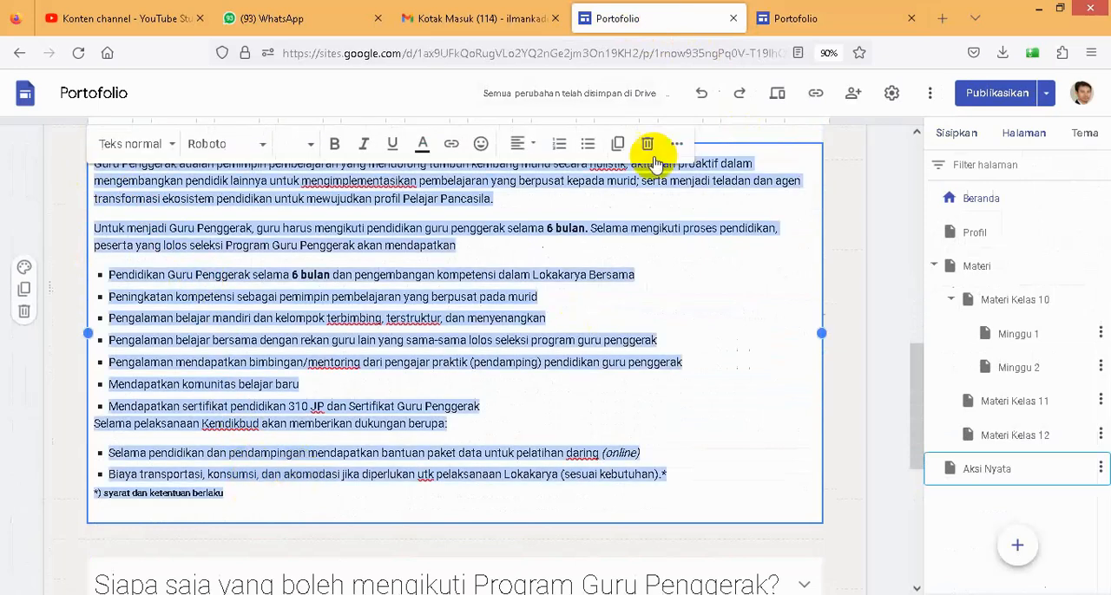
{"action": "left_click", "coordinate": [806, 23]}
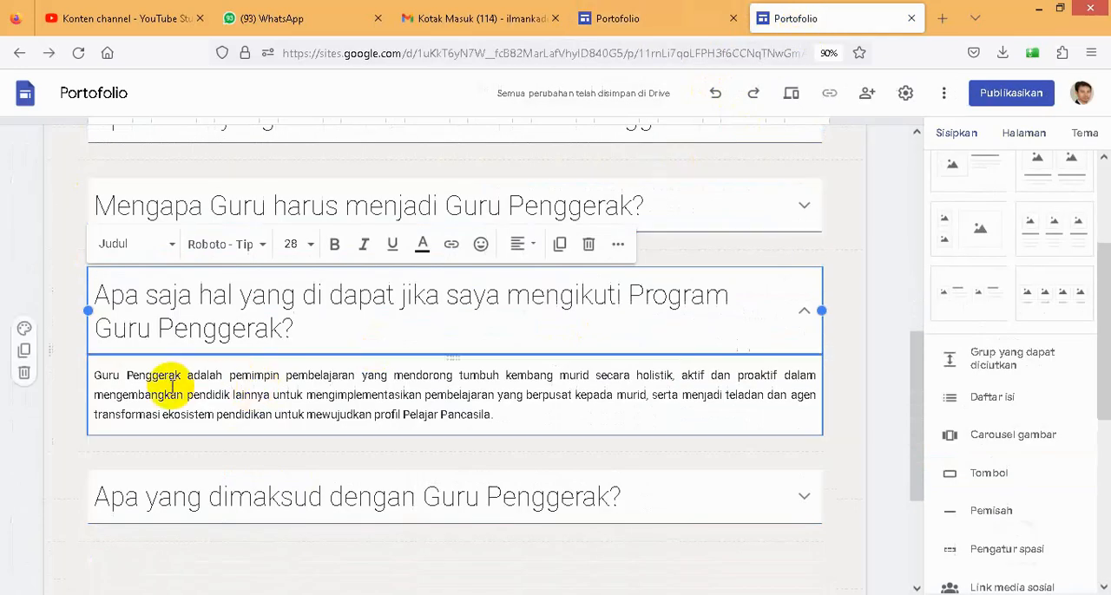
{"action": "left_click_drag", "start_coordinate": [206, 385], "coordinate": [495, 418]}
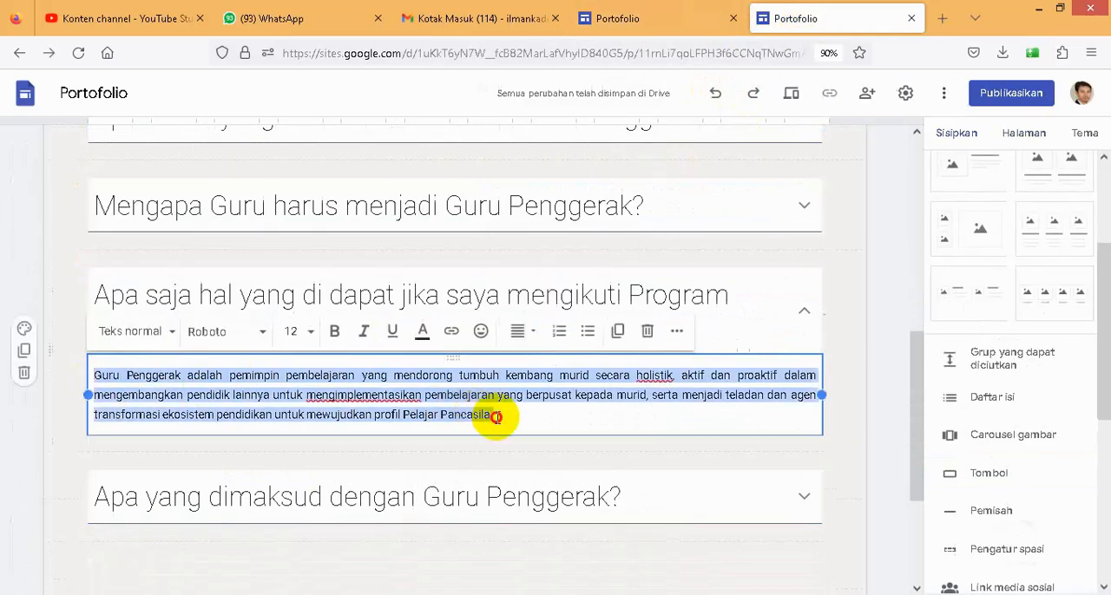
{"action": "key", "text": "ctrl+v"}
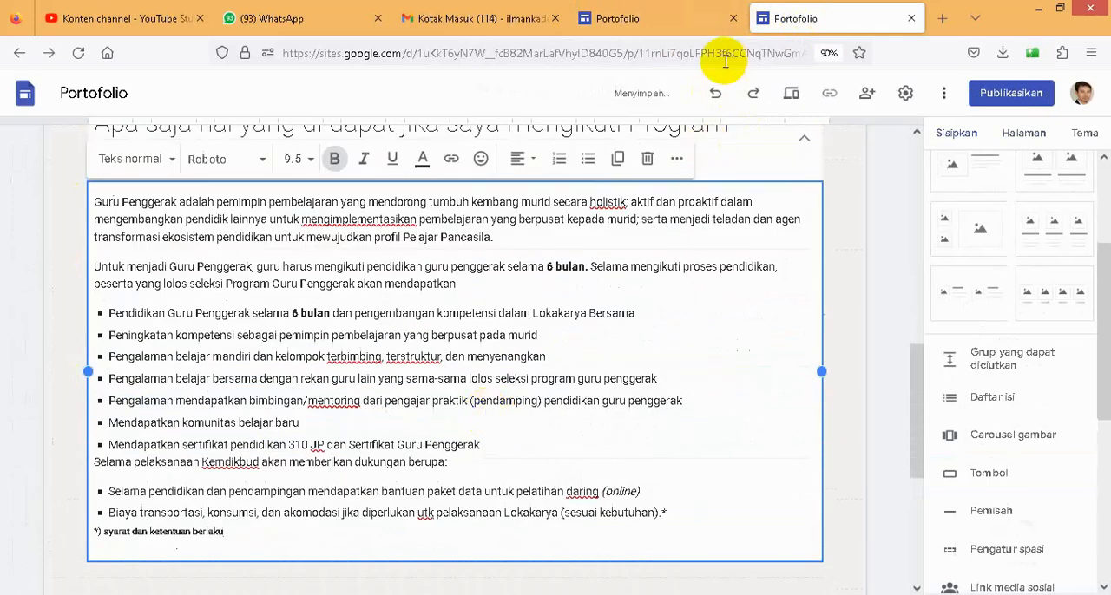
- Copy the existing site's question "Siapa saja yang boleh mengikuti Program Guru Penggerak?" over the fifth collapsible group's heading and remove the extra blank line
{"action": "left_click", "coordinate": [680, 32]}
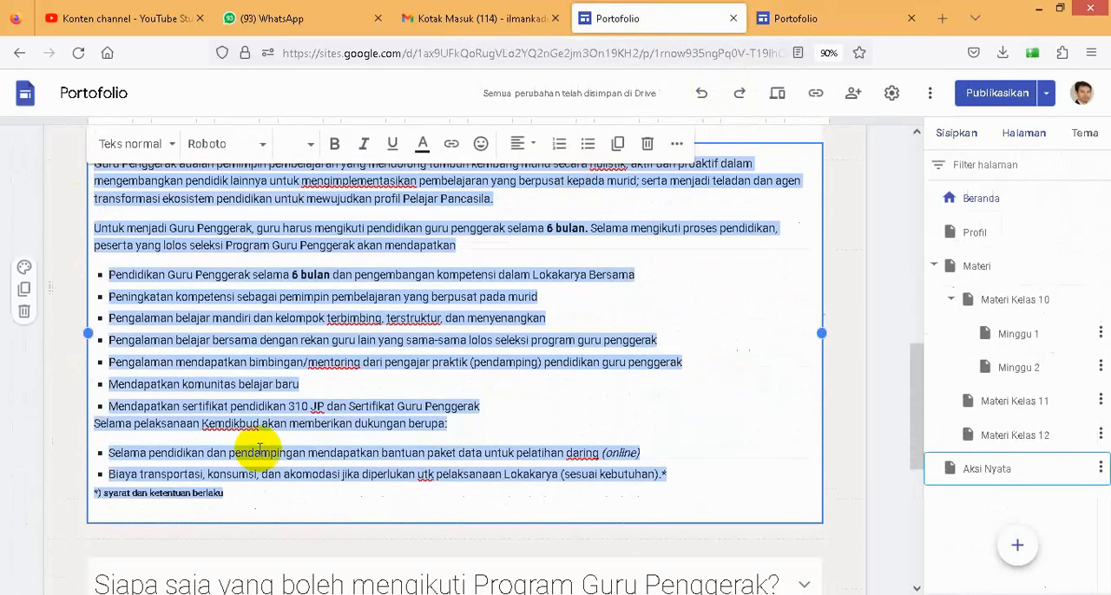
{"action": "scroll", "coordinate": [260, 447], "scroll_direction": "down", "scroll_amount": 4}
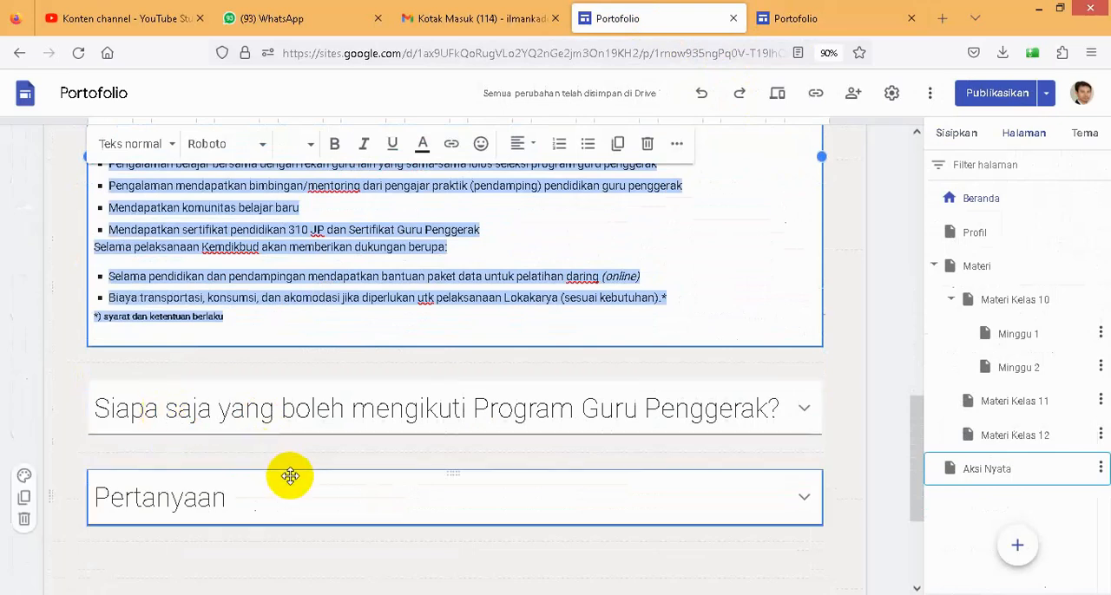
{"action": "scroll", "coordinate": [290, 475], "scroll_direction": "down", "scroll_amount": 2}
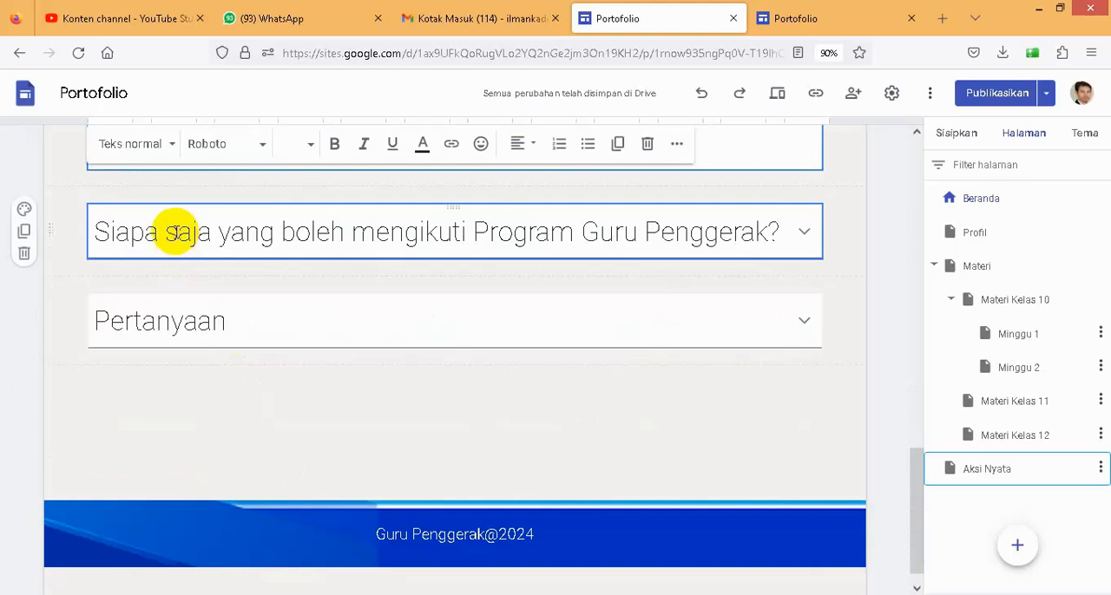
{"action": "left_click", "coordinate": [121, 223]}
{"action": "left_click_drag", "start_coordinate": [94, 206], "coordinate": [781, 212]}
{"action": "key", "text": "ctrl+c"}
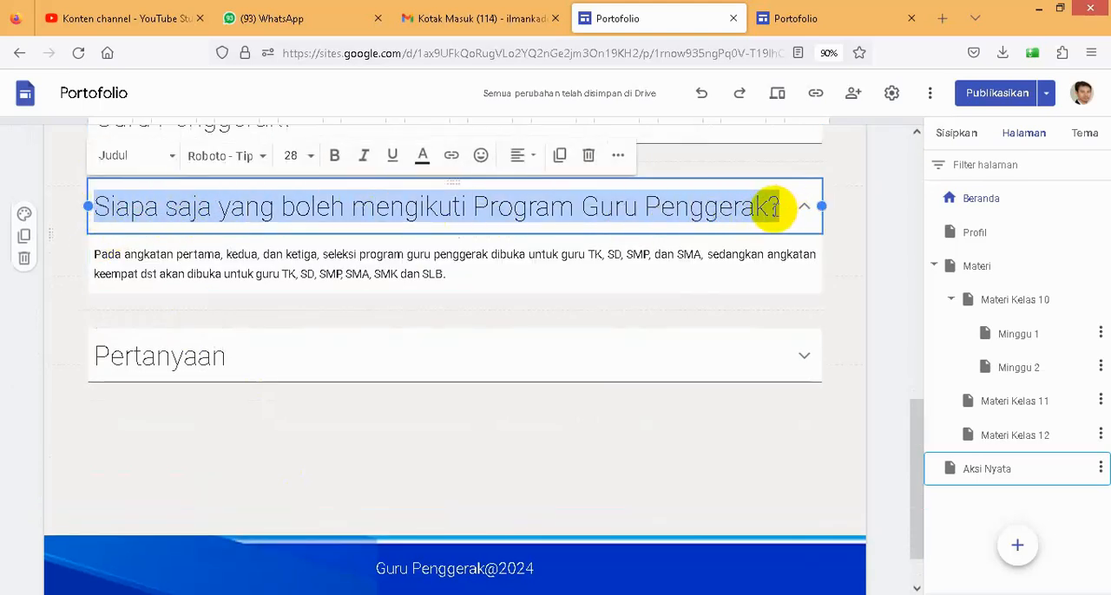
{"action": "left_click", "coordinate": [791, 17]}
{"action": "scroll", "coordinate": [223, 466], "scroll_direction": "down", "scroll_amount": 1}
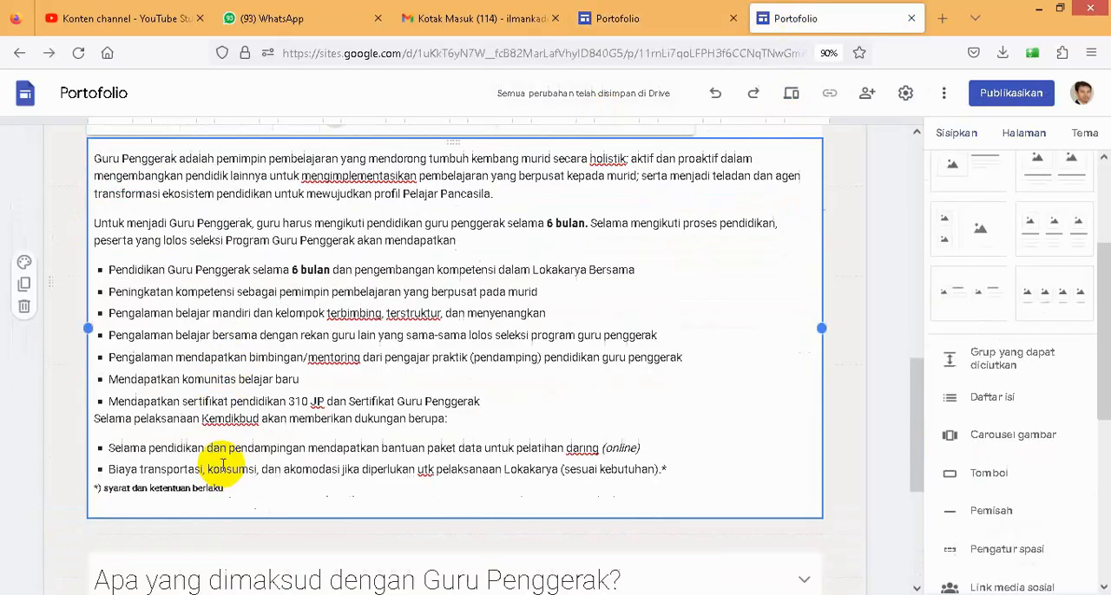
{"action": "scroll", "coordinate": [223, 466], "scroll_direction": "down", "scroll_amount": 3}
{"action": "left_click", "coordinate": [106, 360]}
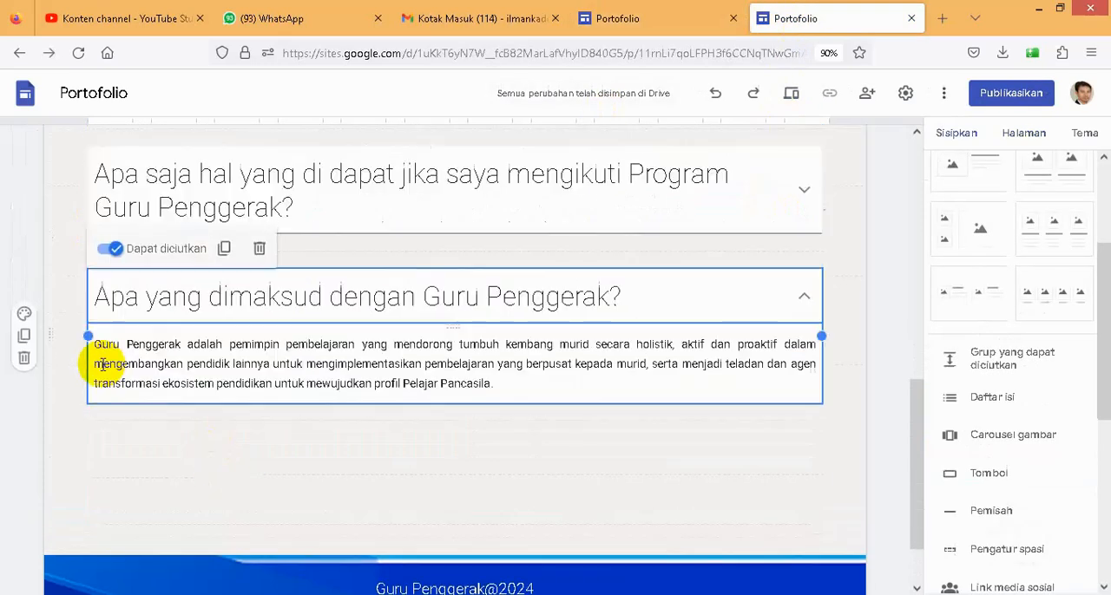
{"action": "left_click_drag", "start_coordinate": [131, 297], "coordinate": [609, 293]}
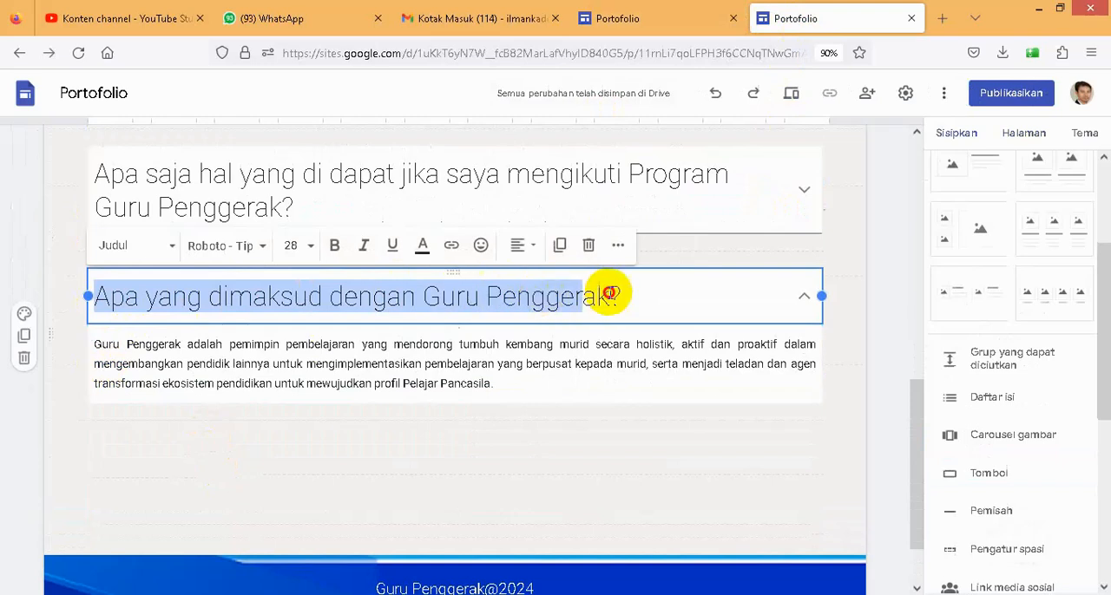
{"action": "key", "text": "ctrl+v"}
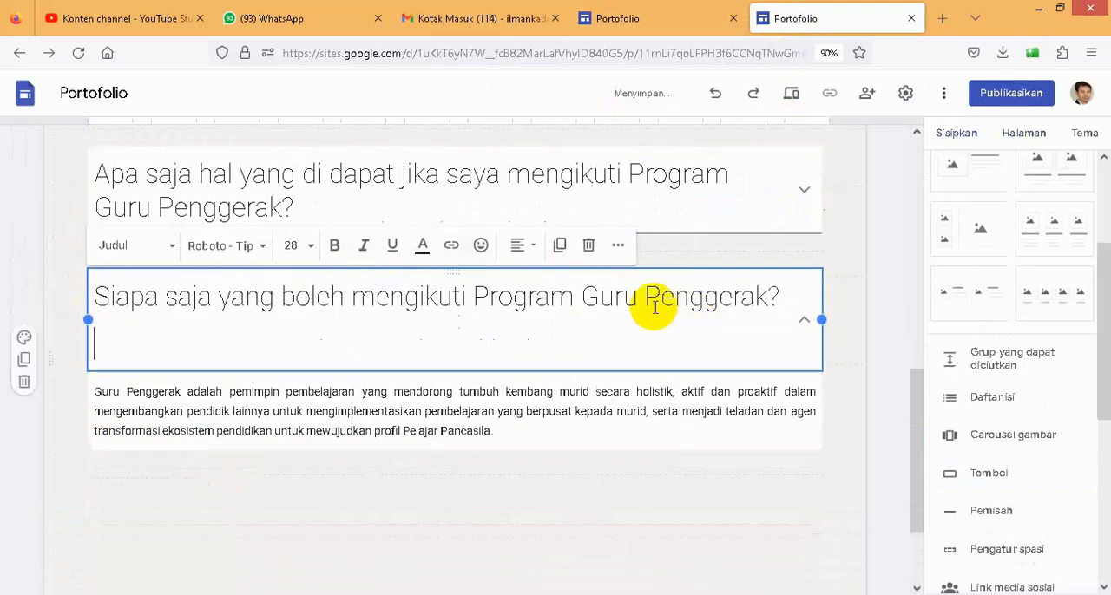
- Replace the fifth collapsible group's body with the existing site's "Pada angkatan pertama, kedua, dan ketiga" answer, without an extra blank line
{"action": "left_click", "coordinate": [665, 31]}
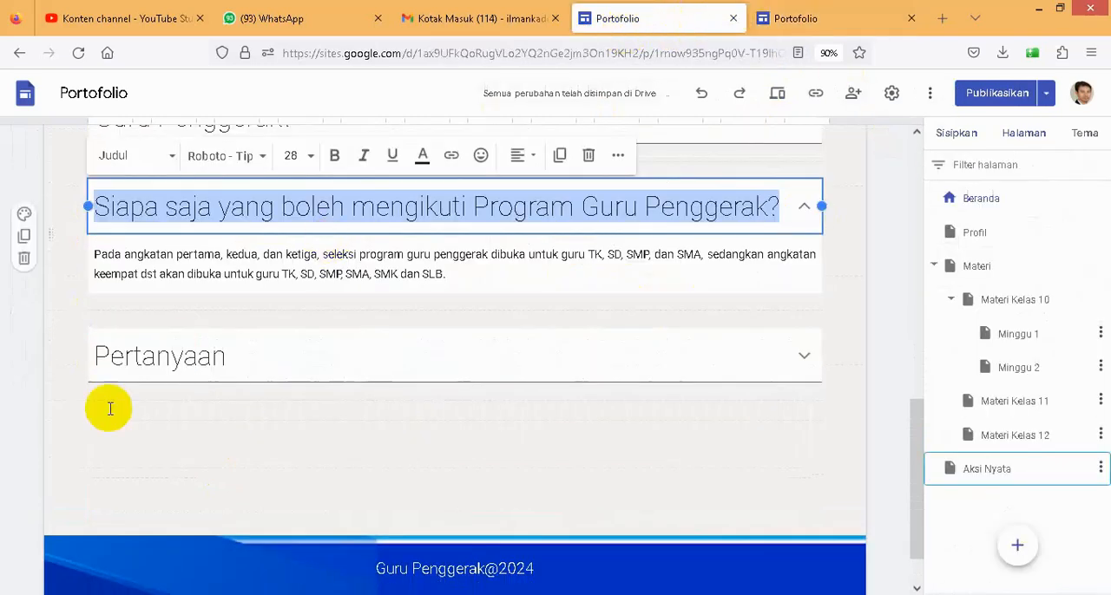
{"action": "left_click_drag", "start_coordinate": [98, 255], "coordinate": [443, 274]}
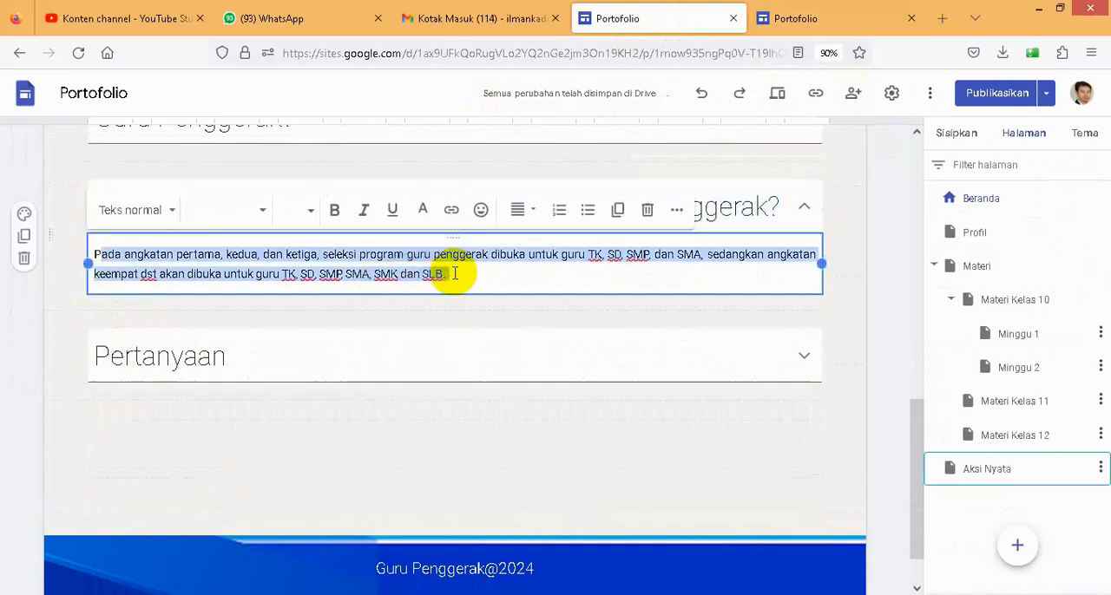
{"action": "left_click_drag", "start_coordinate": [93, 255], "coordinate": [447, 273]}
{"action": "key", "text": "ctrl+c"}
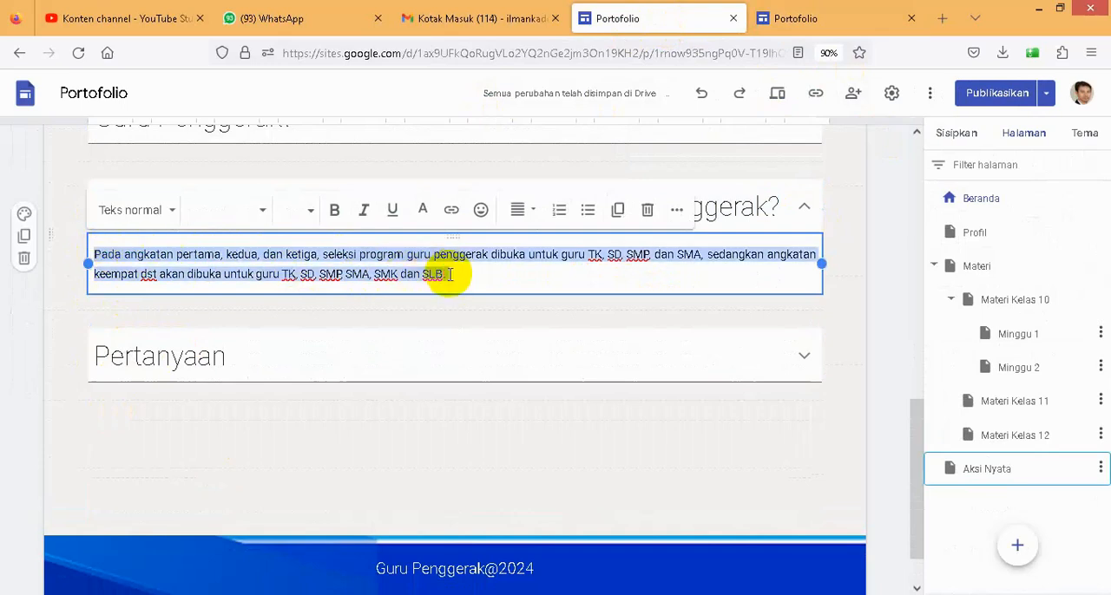
{"action": "left_click", "coordinate": [793, 19]}
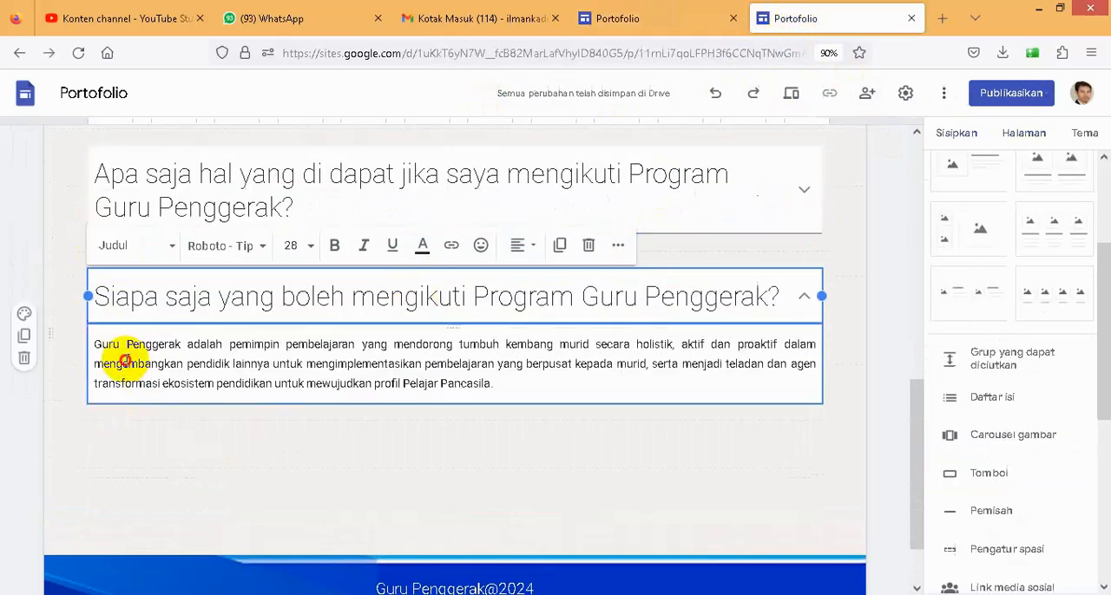
{"action": "left_click", "coordinate": [103, 348]}
{"action": "left_click_drag", "start_coordinate": [99, 349], "coordinate": [501, 389]}
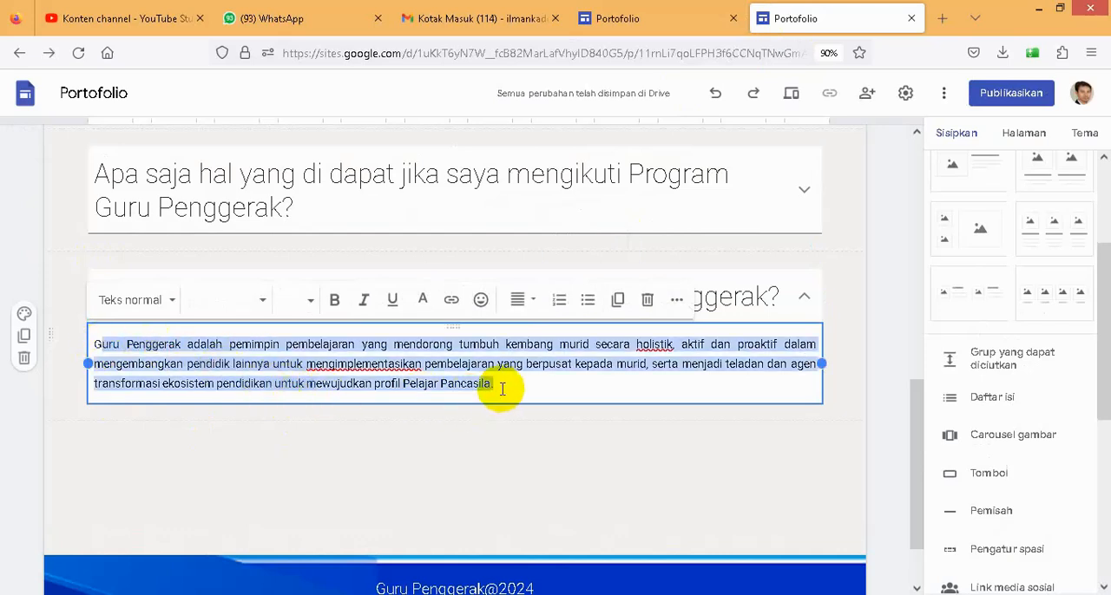
{"action": "key", "text": "BackSpace"}
{"action": "key", "text": "BackSpace"}
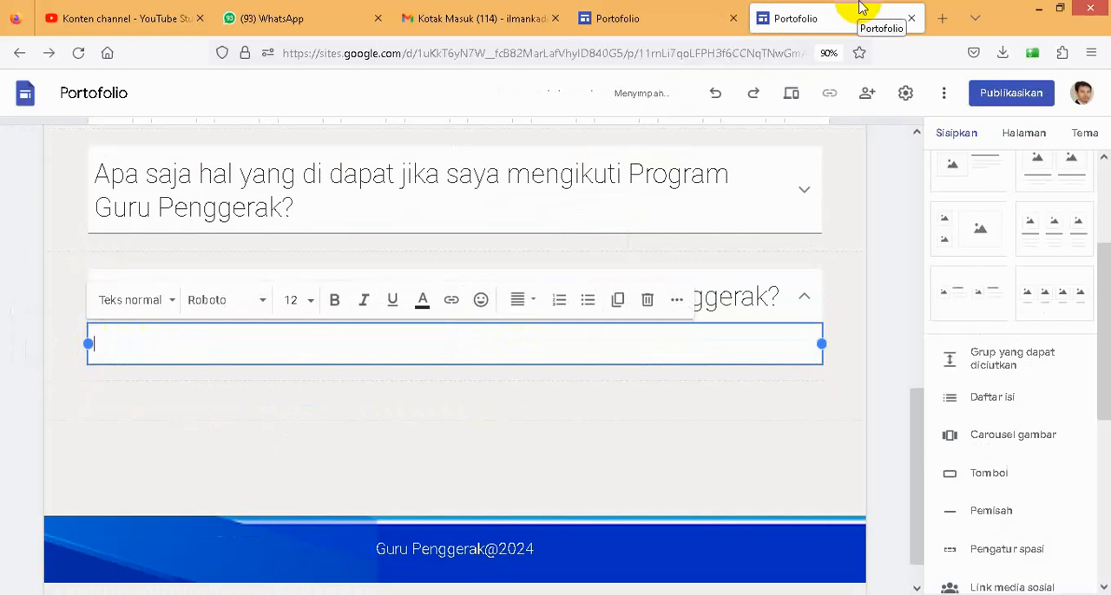
{"action": "key", "text": "ctrl+v"}
{"action": "key", "text": "BackSpace"}
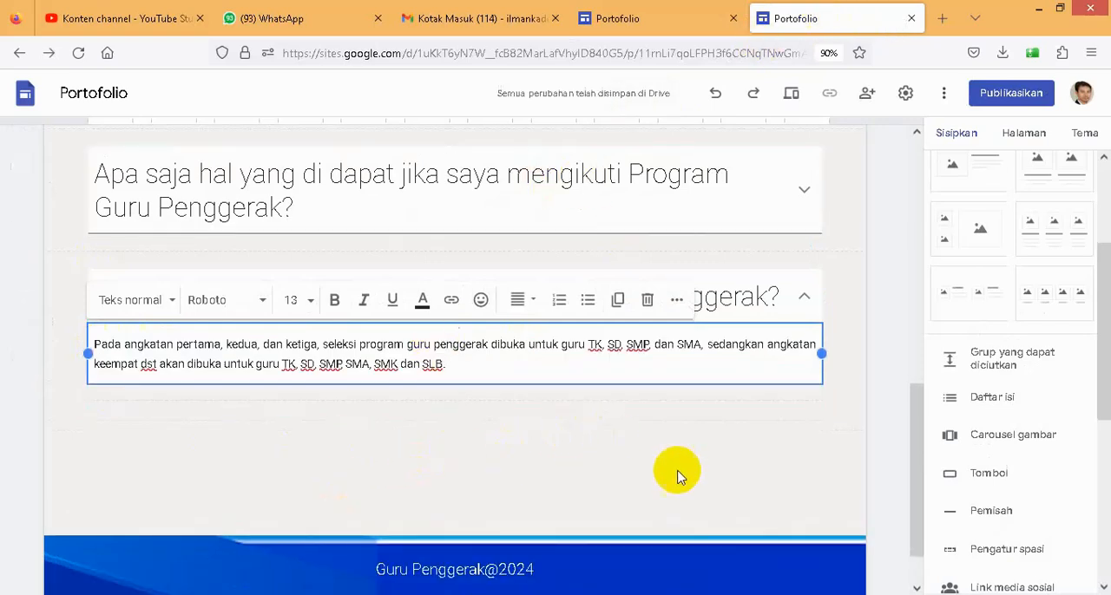
- Delete the leftover "Pertanyaan" collapsible group from the existing example site's Beranda page
{"action": "scroll", "coordinate": [451, 330], "scroll_direction": "up", "scroll_amount": 1}
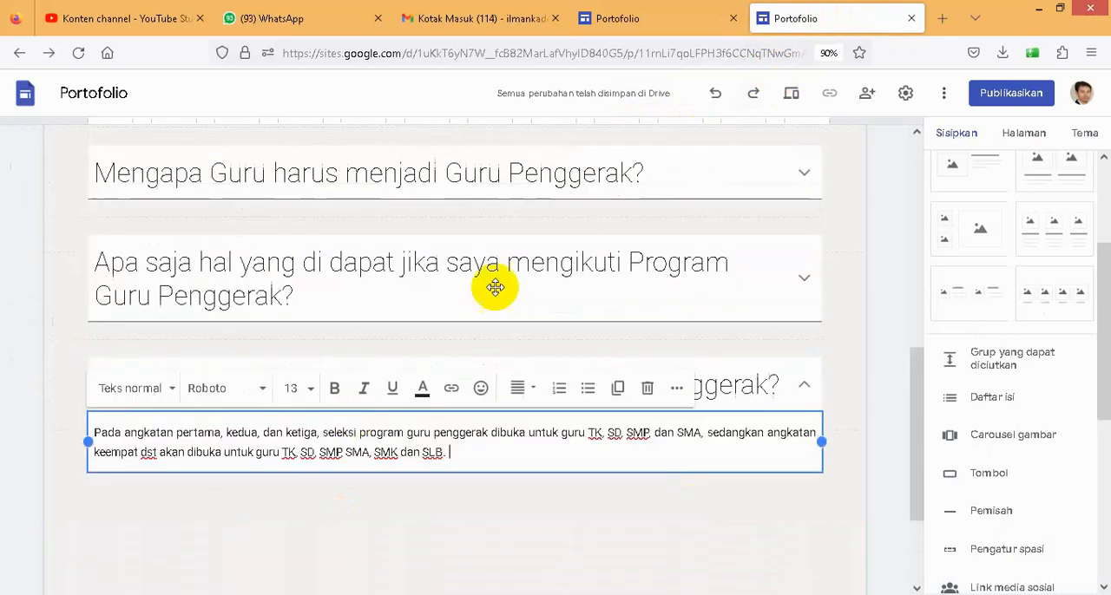
{"action": "left_click", "coordinate": [628, 21]}
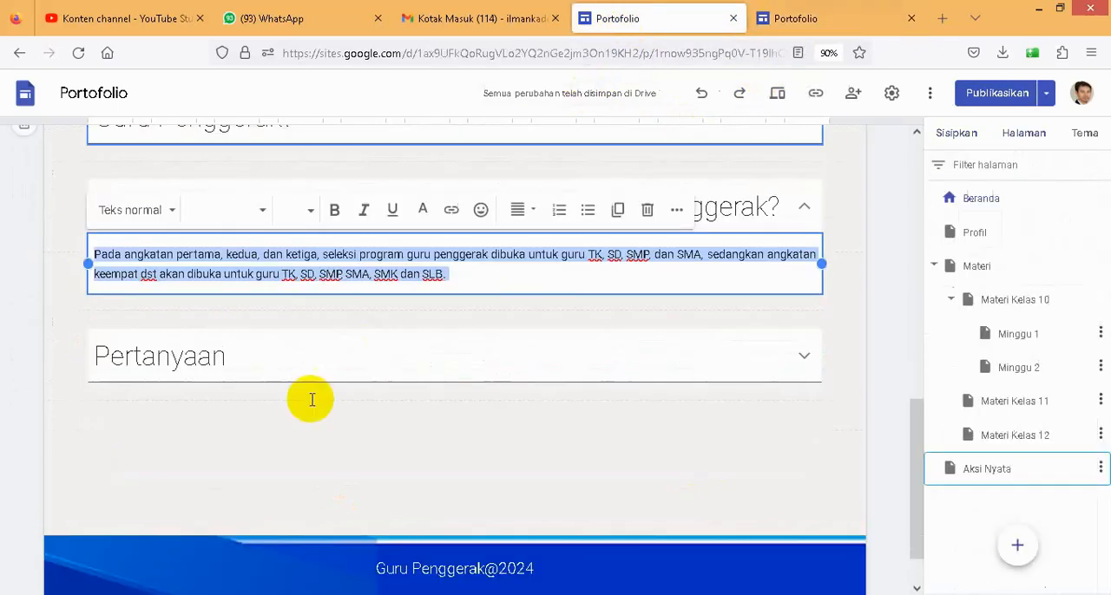
{"action": "left_click", "coordinate": [224, 363]}
{"action": "left_click", "coordinate": [223, 367]}
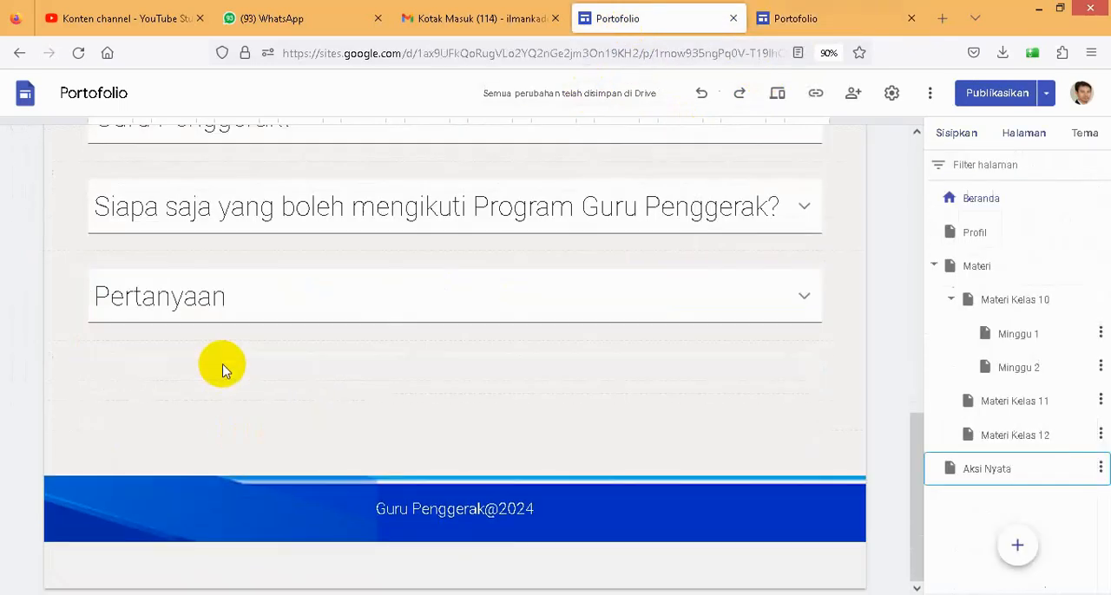
{"action": "left_click", "coordinate": [211, 297]}
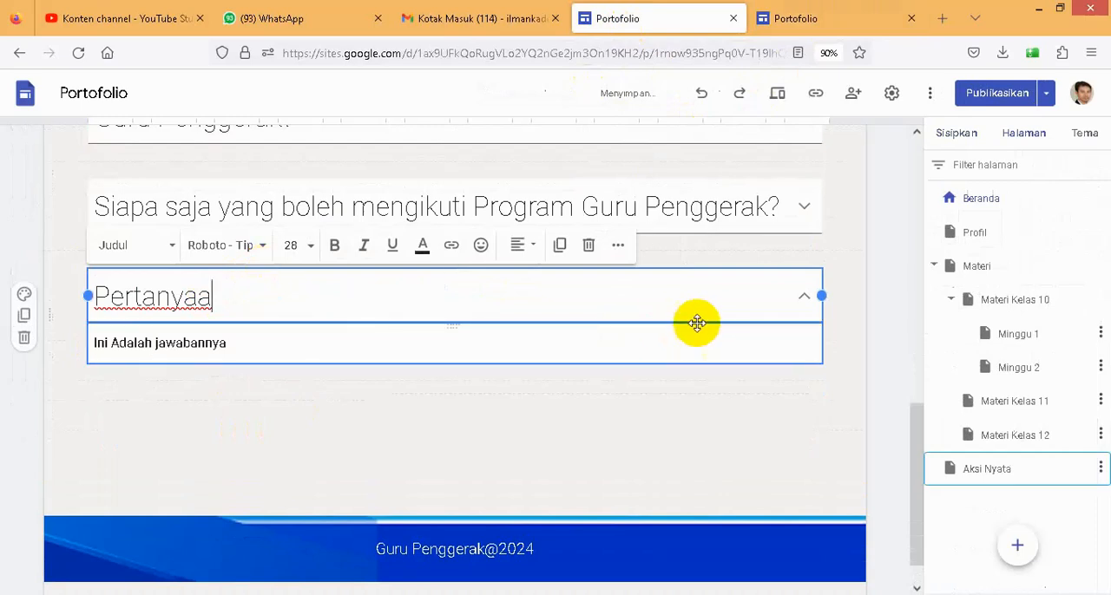
{"action": "left_click", "coordinate": [588, 252]}
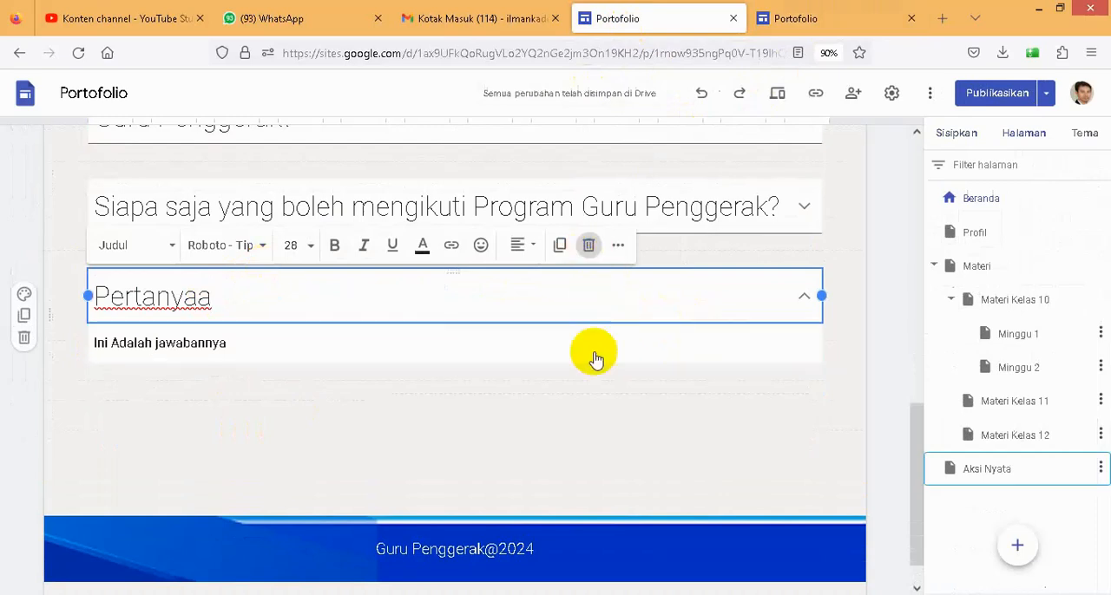
{"action": "left_click", "coordinate": [565, 307]}
{"action": "left_click", "coordinate": [649, 272]}
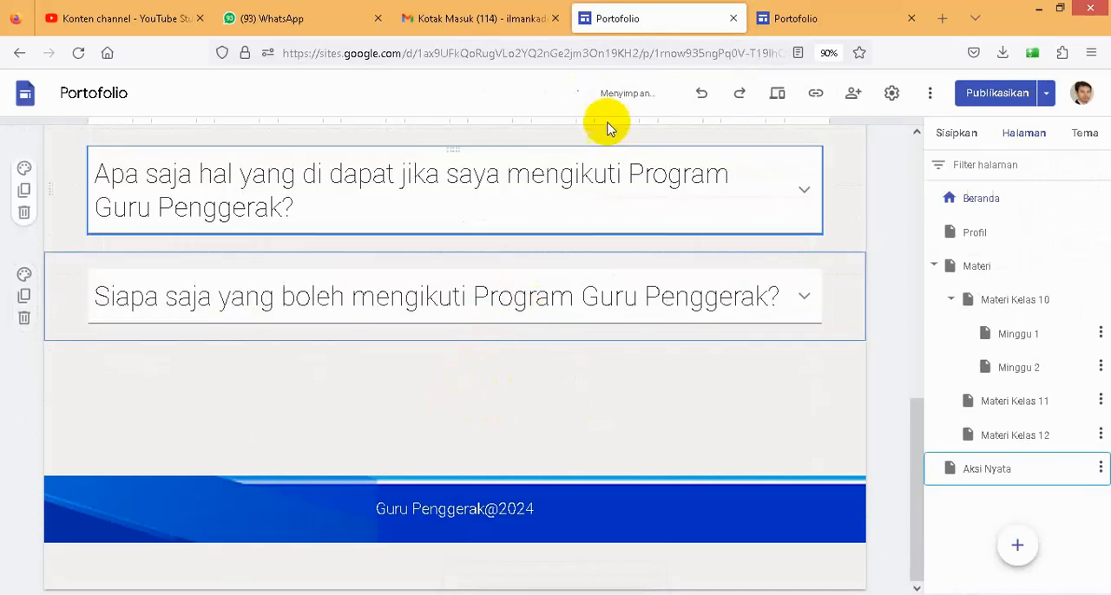
- Return to the new site and open its Profil page at the header
{"action": "left_click", "coordinate": [789, 19]}
{"action": "scroll", "coordinate": [538, 234], "scroll_direction": "up", "scroll_amount": 10}
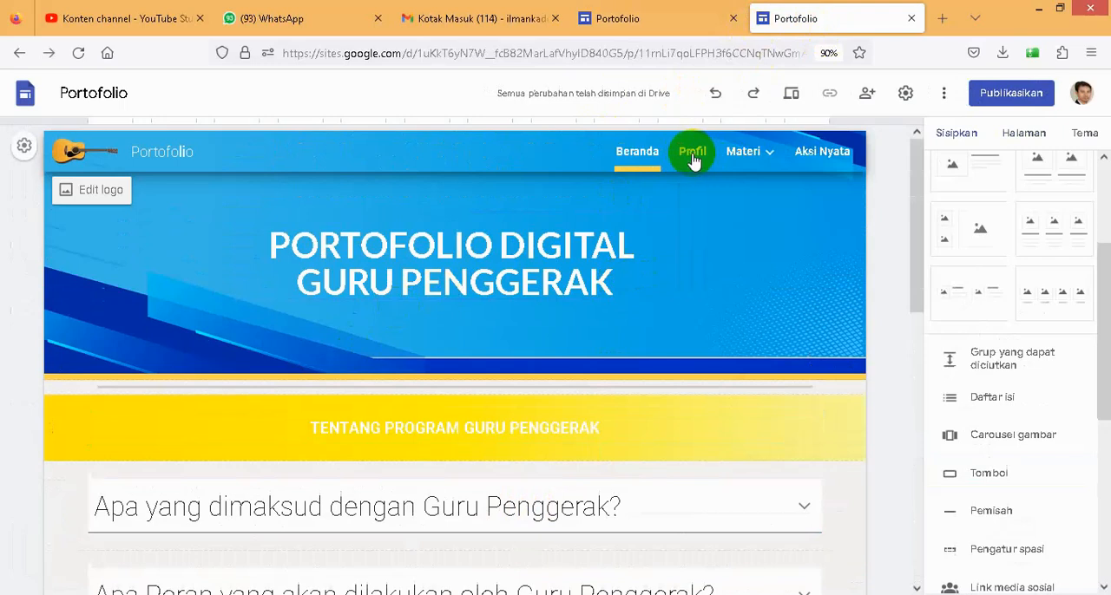
{"action": "left_click", "coordinate": [691, 157]}
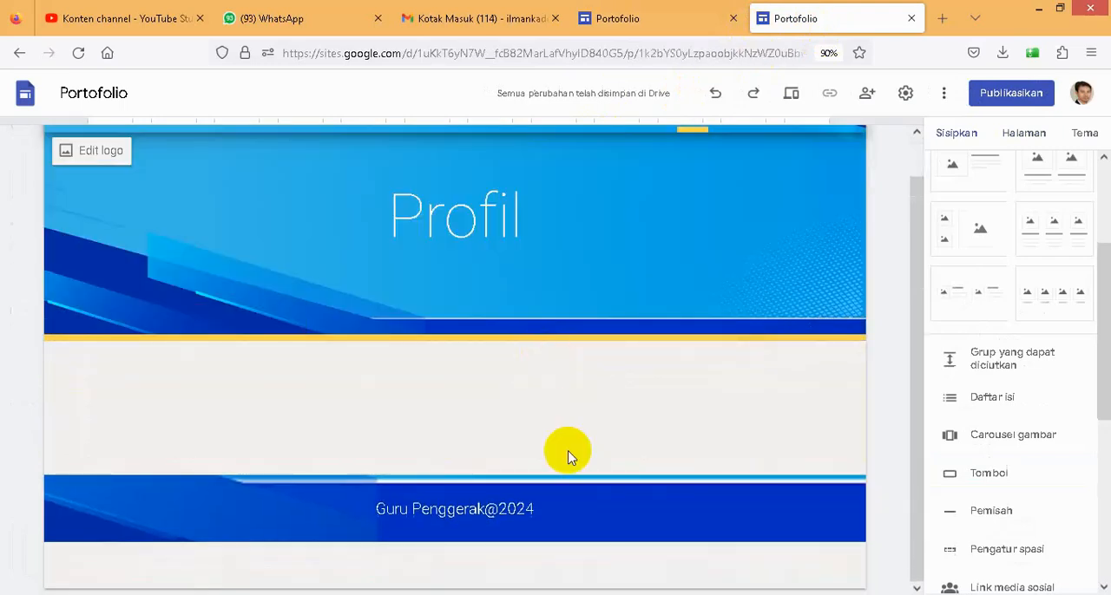
{"action": "scroll", "coordinate": [567, 454], "scroll_direction": "up", "scroll_amount": 1}
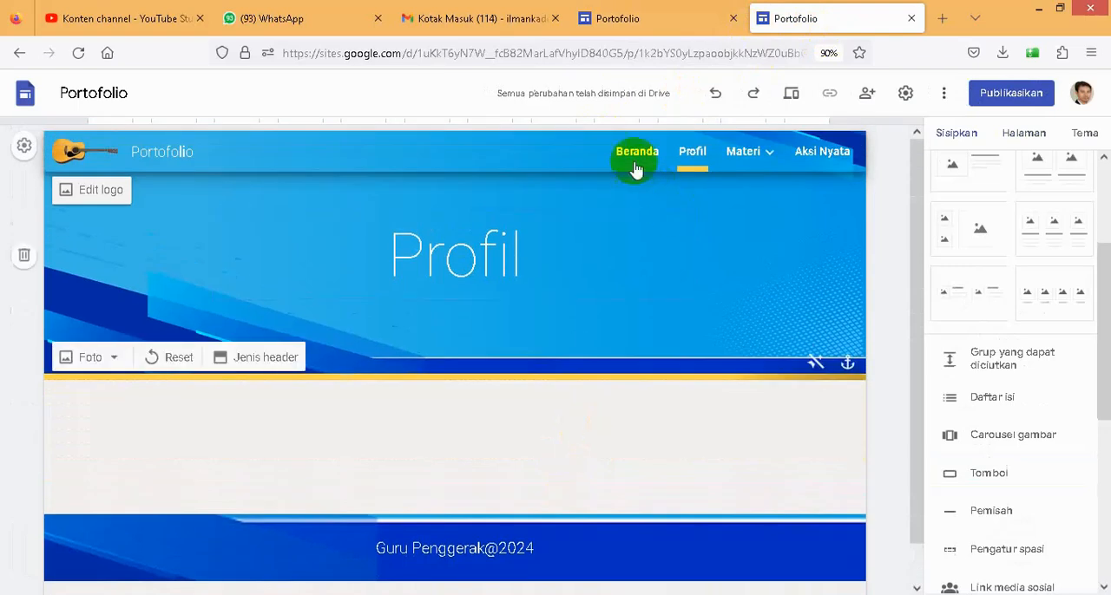
{"action": "left_click", "coordinate": [460, 259]}
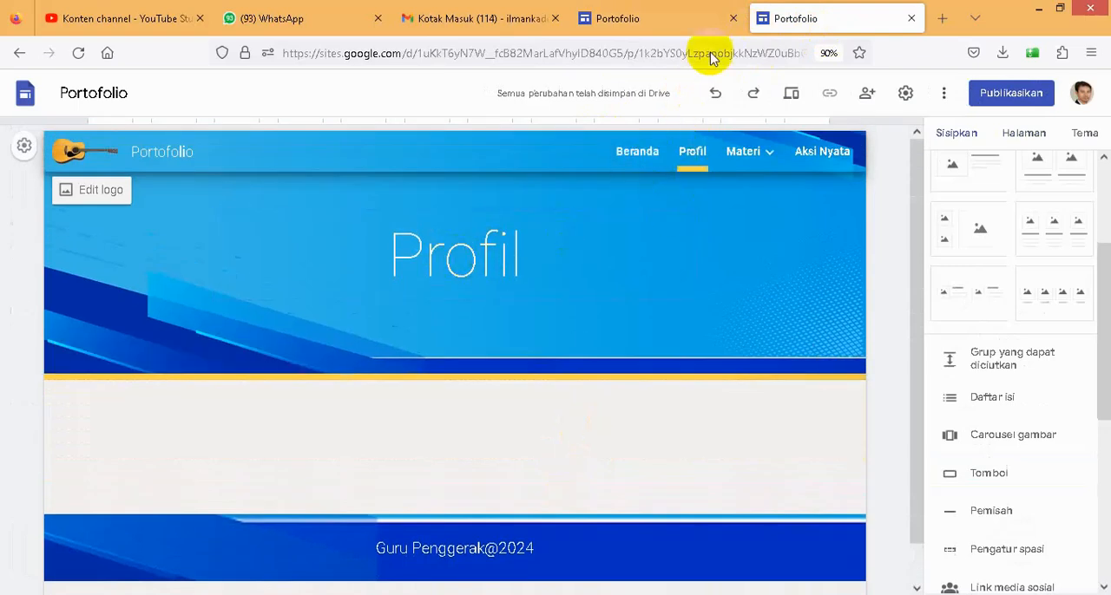
- Switch to the existing example site, open its Profil page and copy the header title "PORTOFOLIO DIGITAL GURU PENGGERAK"
{"action": "left_click", "coordinate": [637, 24]}
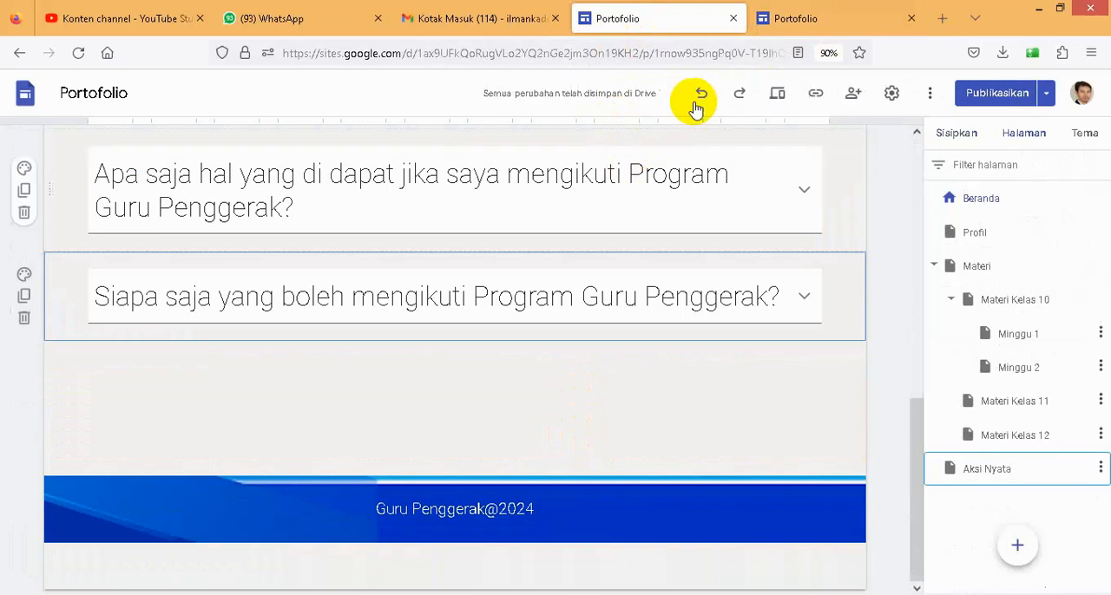
{"action": "scroll", "coordinate": [588, 250], "scroll_direction": "up", "scroll_amount": 10}
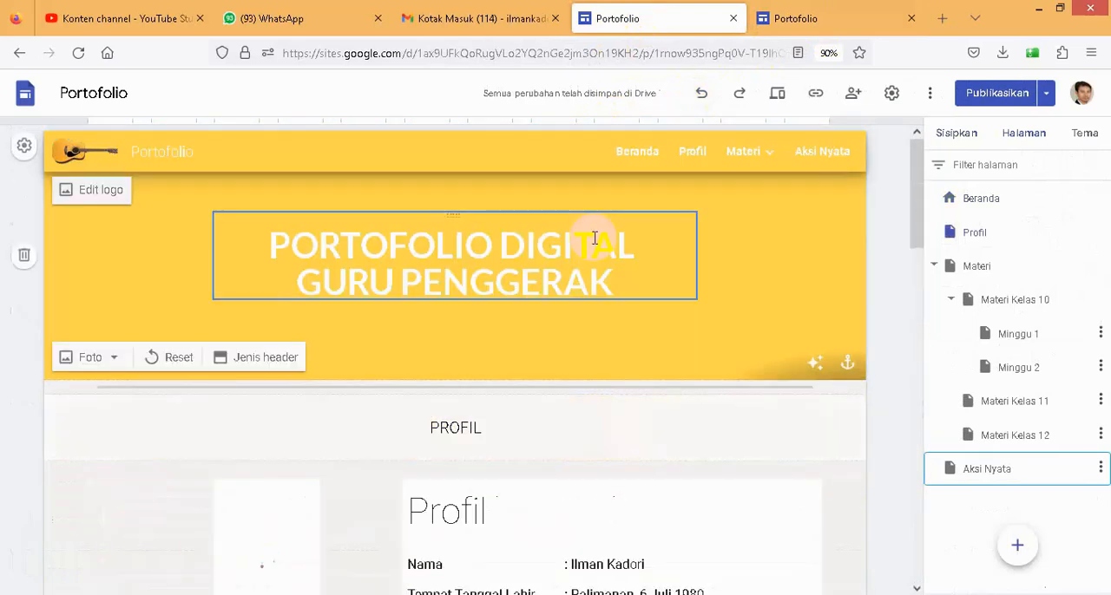
{"action": "left_click", "coordinate": [690, 164]}
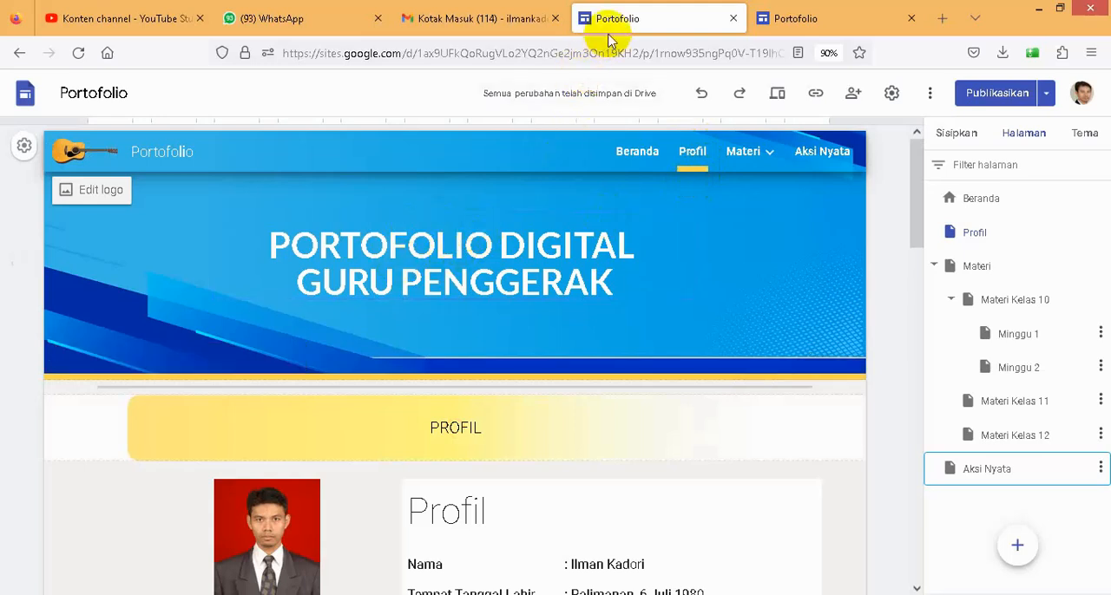
{"action": "left_click", "coordinate": [374, 217]}
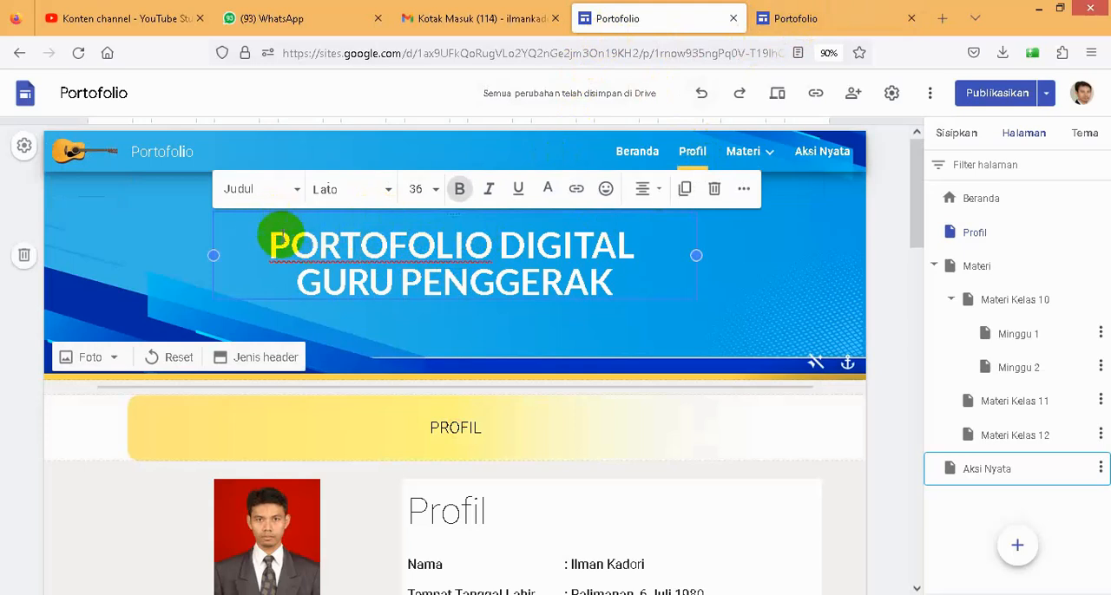
{"action": "left_click_drag", "start_coordinate": [267, 249], "coordinate": [601, 279]}
{"action": "key", "text": "ctrl+c"}
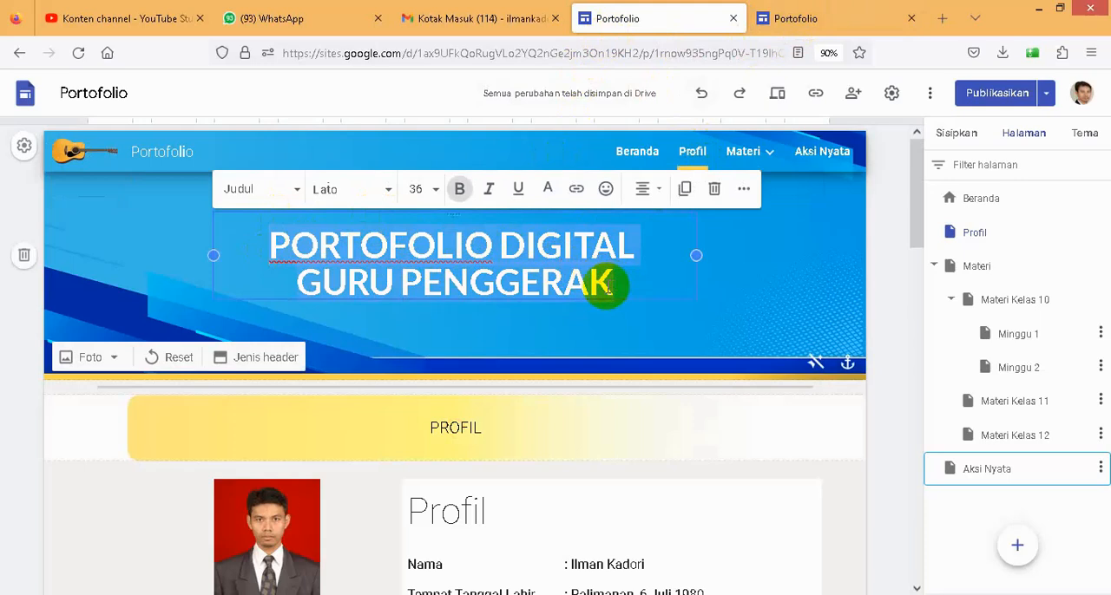
- Replace the header title on the new site's Profil page with the copied "PORTOFOLIO DIGITAL GURU PENGGERAK"
{"action": "left_click", "coordinate": [800, 19]}
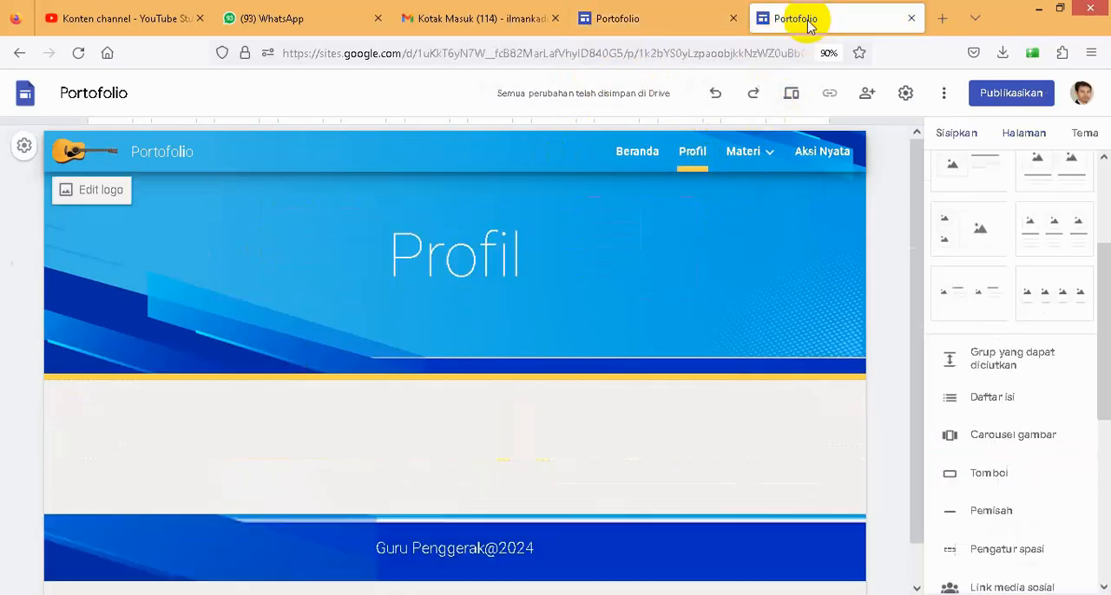
{"action": "left_click", "coordinate": [469, 254]}
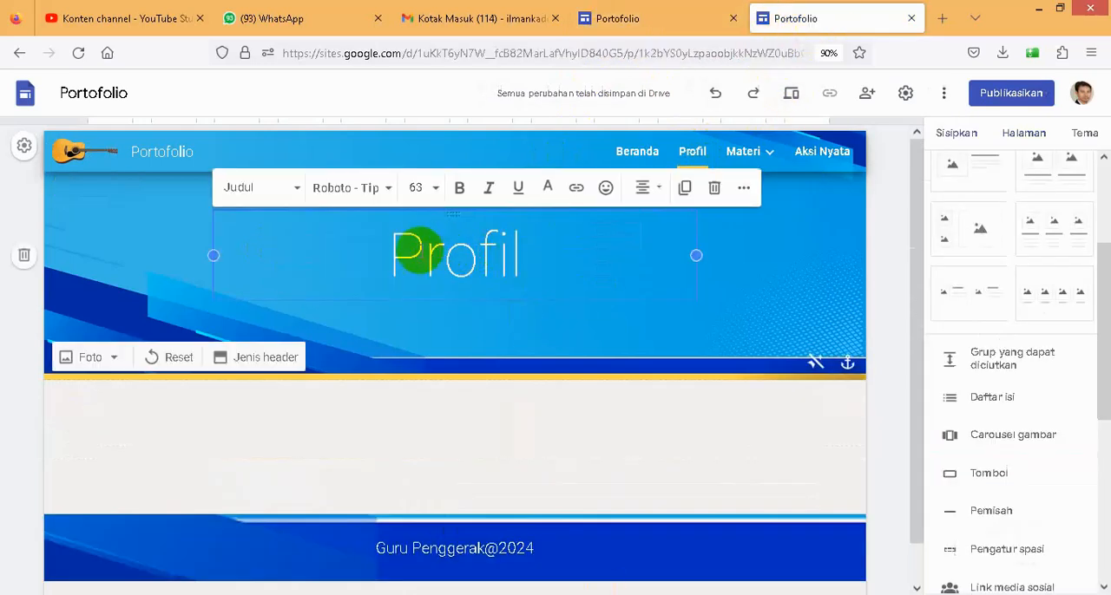
{"action": "left_click_drag", "start_coordinate": [398, 260], "coordinate": [543, 270]}
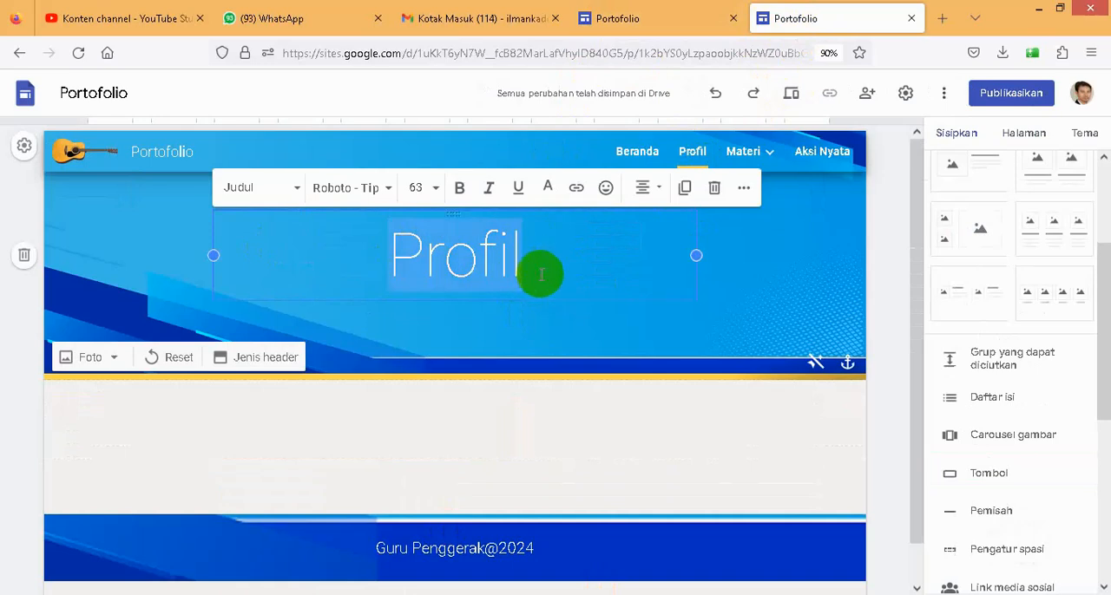
{"action": "key", "text": "ctrl+v"}
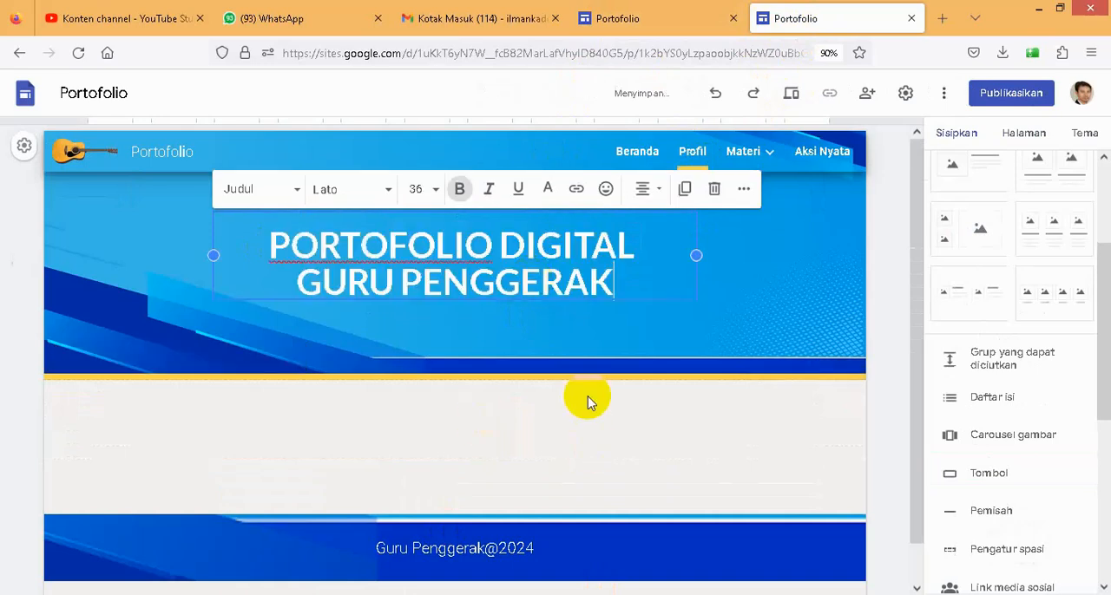
{"action": "left_click", "coordinate": [760, 271]}
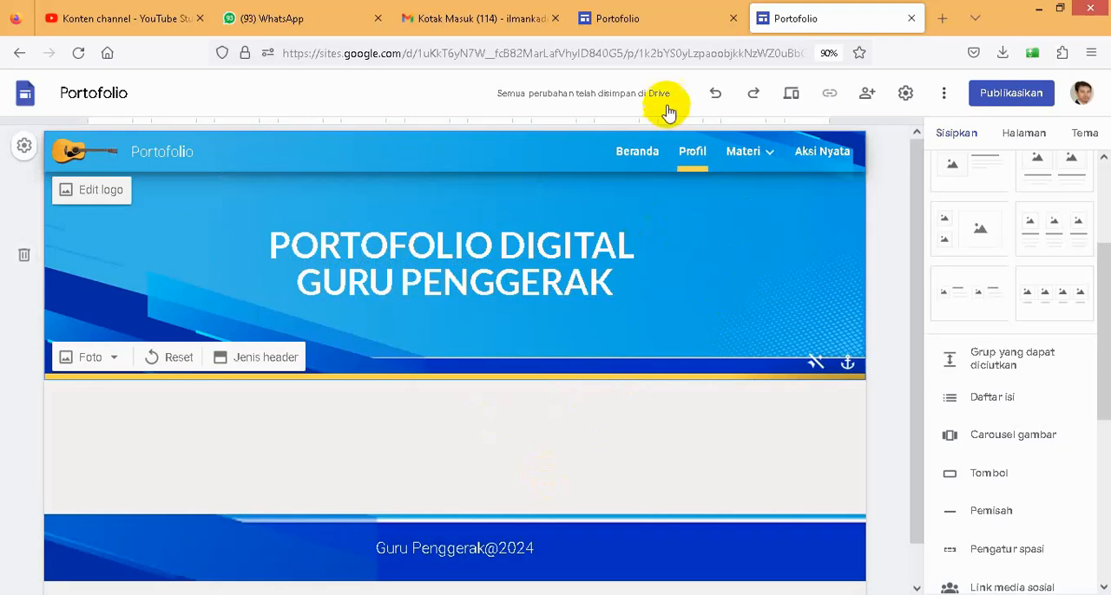
- Examine the existing site's Profil page for its section order, heading banners, and profile, education, certificate and social media layouts
{"action": "left_click", "coordinate": [630, 27]}
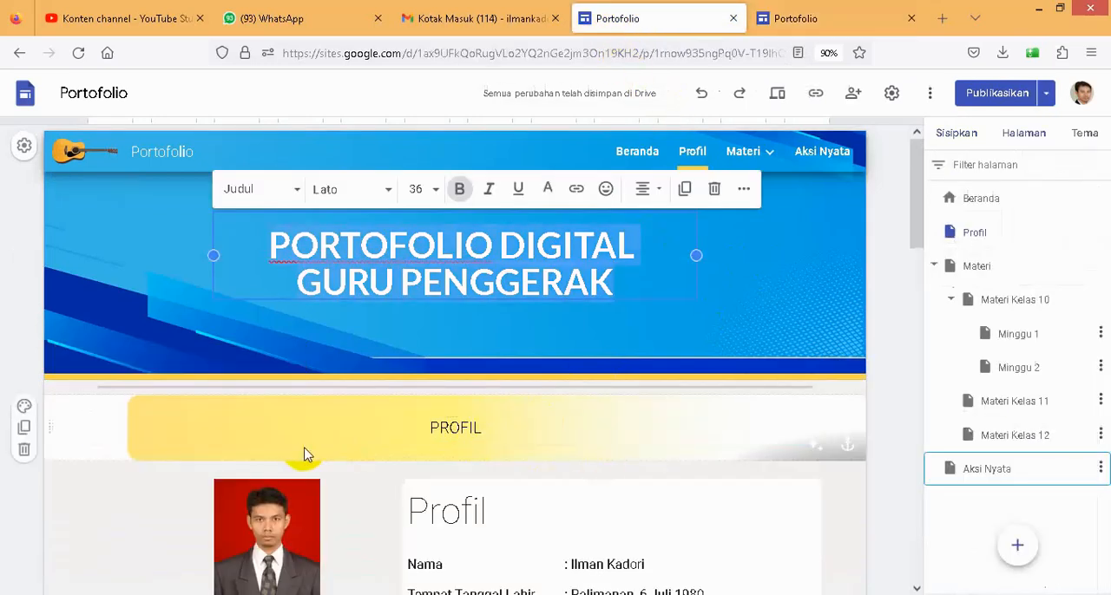
{"action": "scroll", "coordinate": [319, 444], "scroll_direction": "down", "scroll_amount": 5}
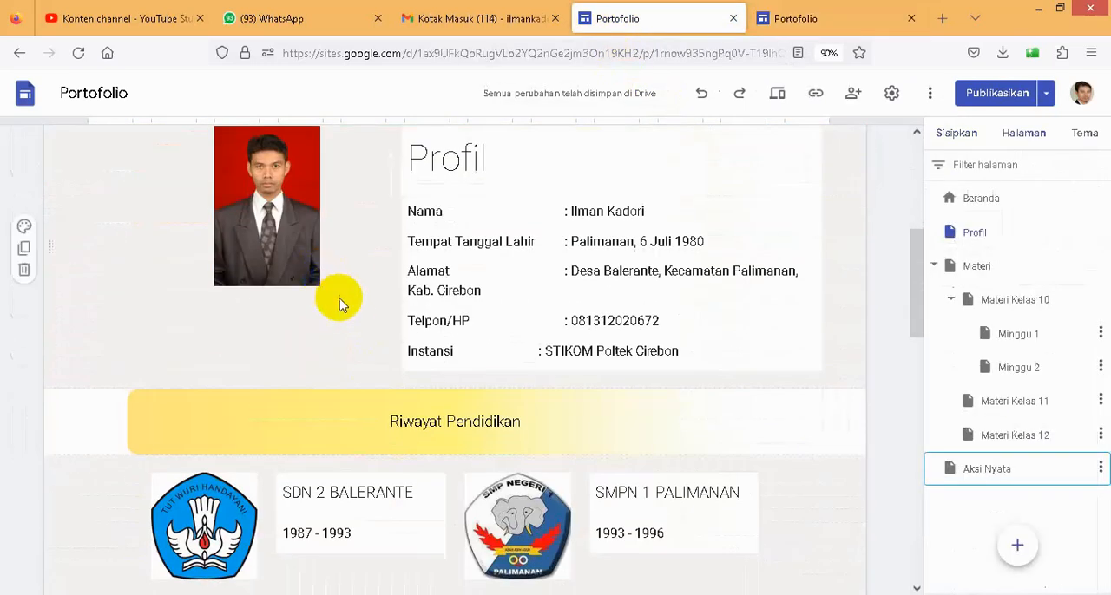
{"action": "scroll", "coordinate": [342, 306], "scroll_direction": "up", "scroll_amount": 4}
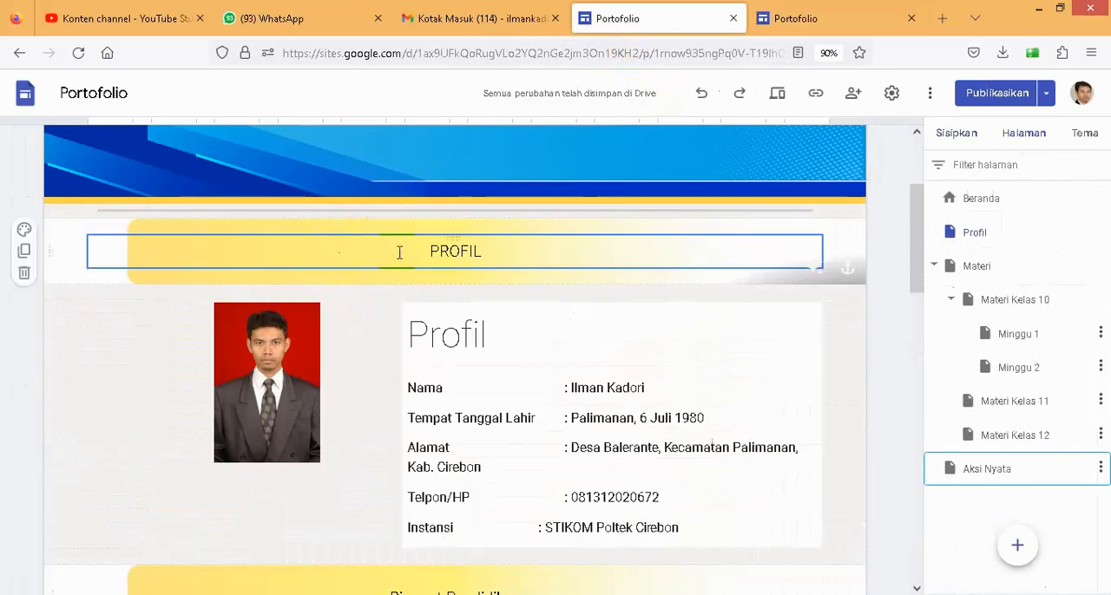
{"action": "scroll", "coordinate": [392, 277], "scroll_direction": "down", "scroll_amount": 5}
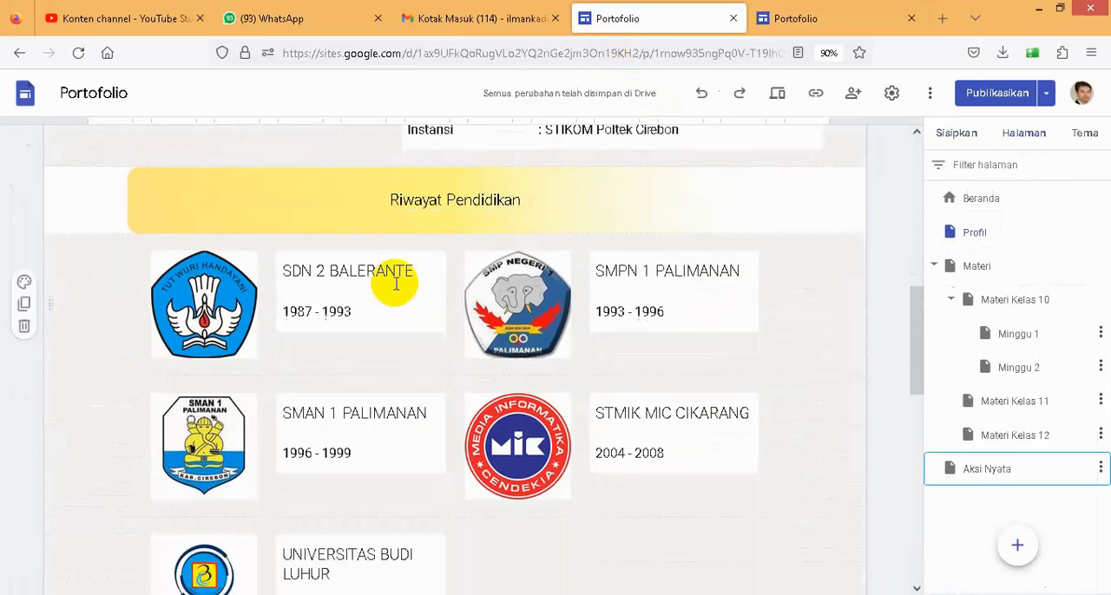
{"action": "scroll", "coordinate": [392, 284], "scroll_direction": "down", "scroll_amount": 4}
{"action": "scroll", "coordinate": [376, 391], "scroll_direction": "down", "scroll_amount": 3}
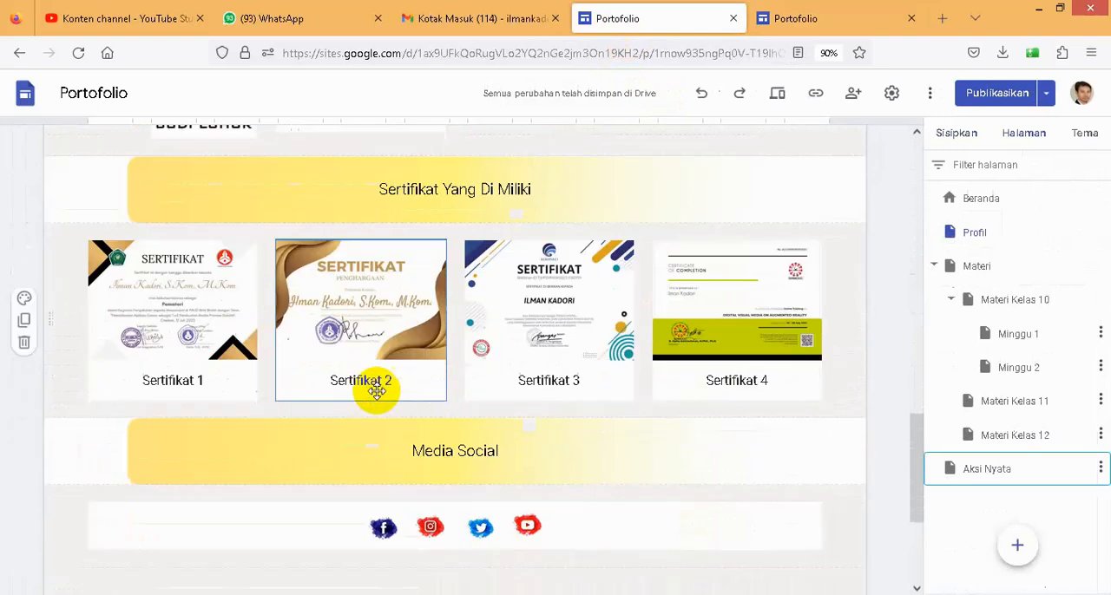
{"action": "scroll", "coordinate": [375, 391], "scroll_direction": "down", "scroll_amount": 1}
{"action": "scroll", "coordinate": [377, 391], "scroll_direction": "down", "scroll_amount": 1}
{"action": "scroll", "coordinate": [408, 356], "scroll_direction": "up", "scroll_amount": 6}
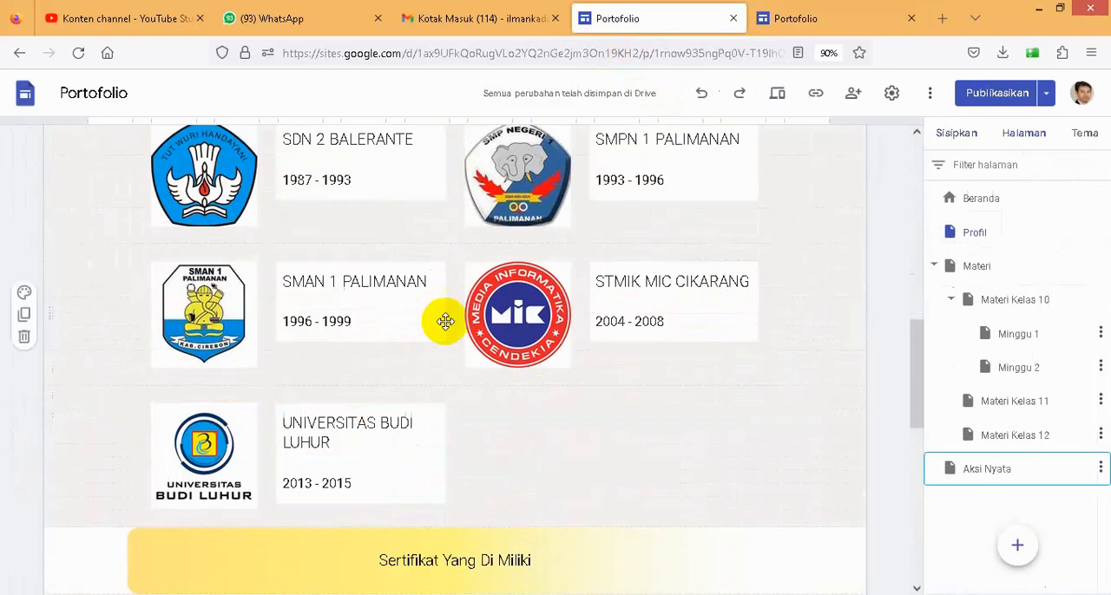
- Return to the new site's Profil page and insert a text box below the header
{"action": "left_click", "coordinate": [800, 31]}
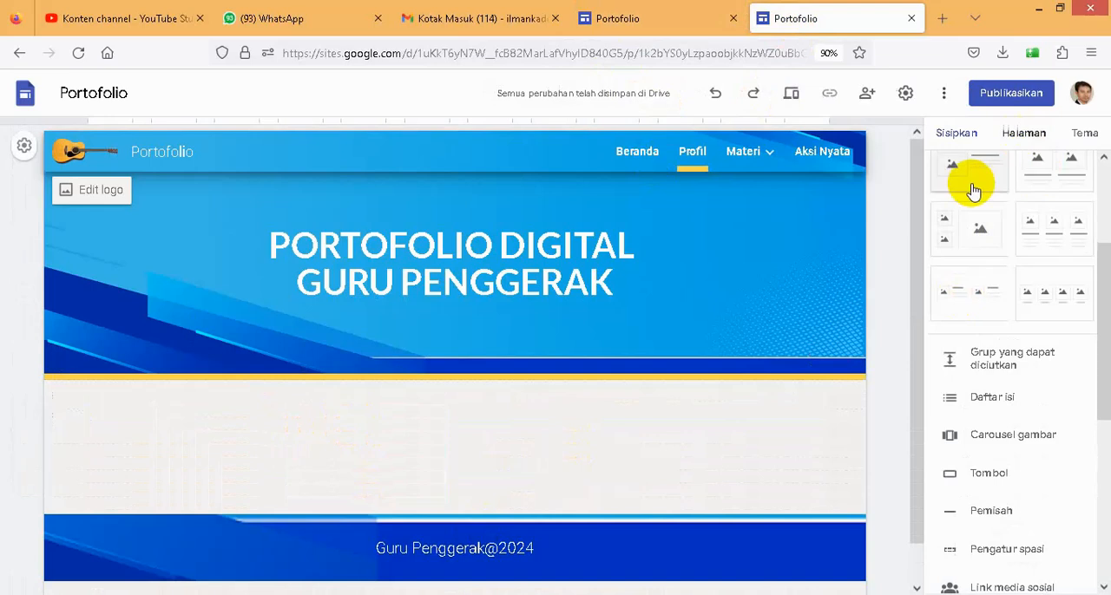
{"action": "scroll", "coordinate": [972, 261], "scroll_direction": "up", "scroll_amount": 3}
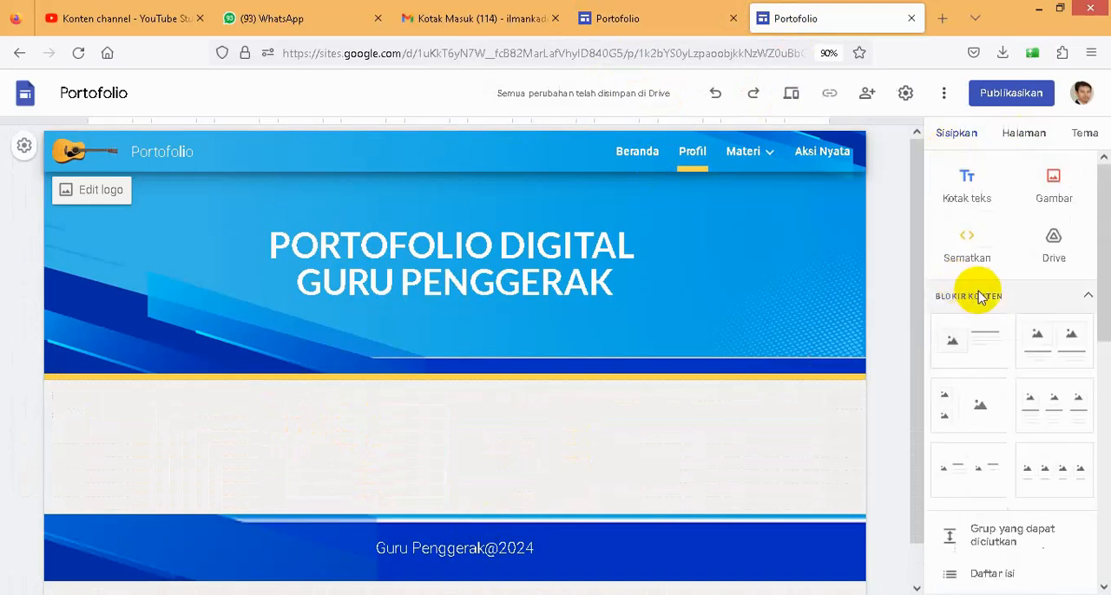
{"action": "left_click", "coordinate": [966, 198]}
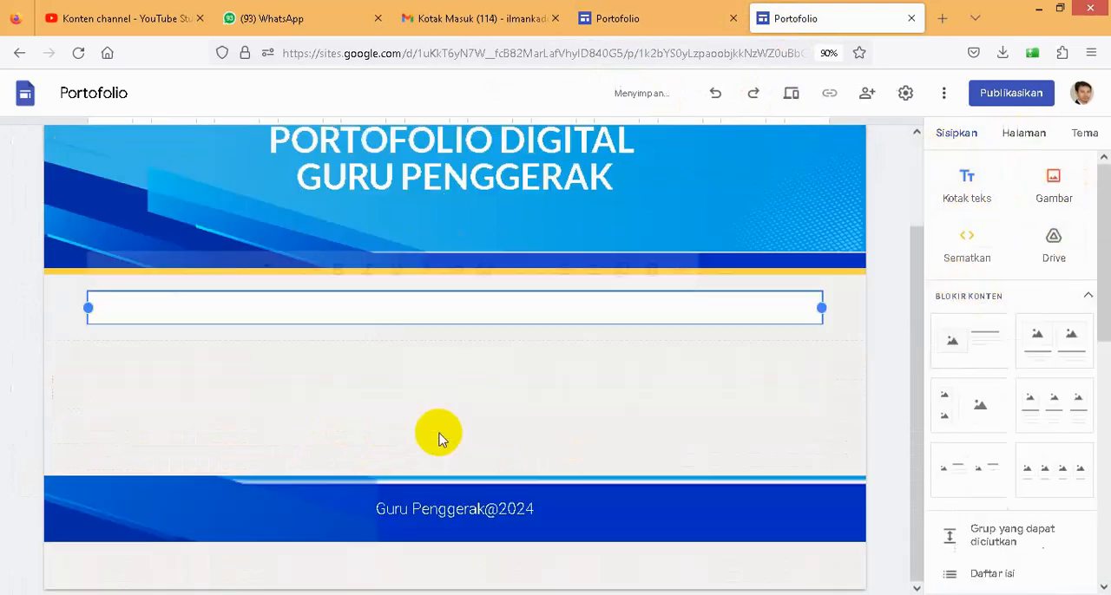
- Upload the image Sub Judul 1 from the bahan seminar folder as the background of the new text box's section
{"action": "mouse_move", "coordinate": [49, 308]}
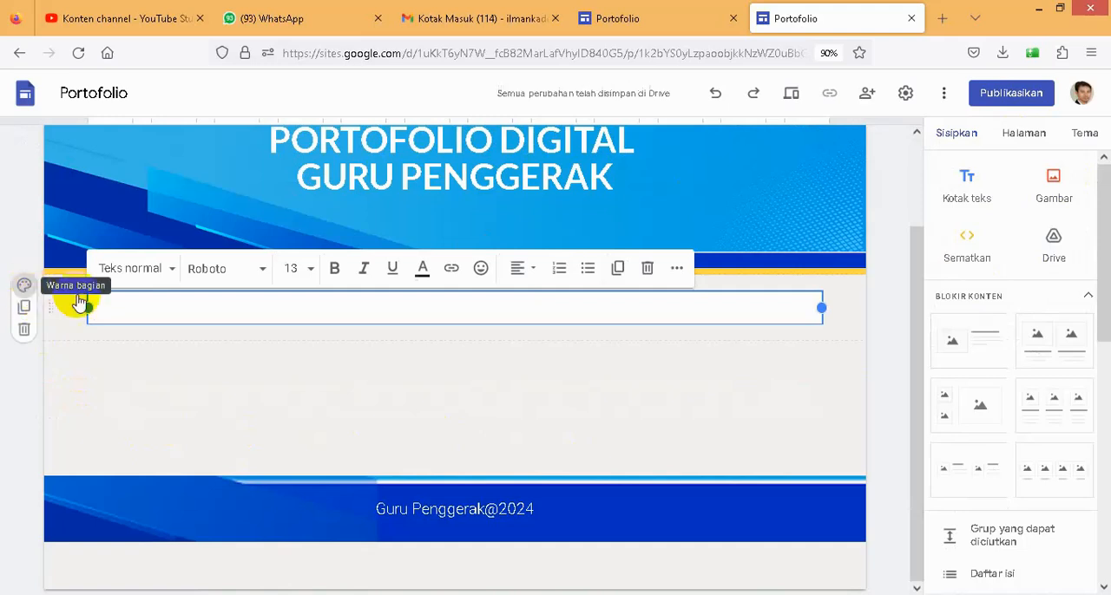
{"action": "left_click", "coordinate": [24, 288]}
{"action": "mouse_move", "coordinate": [102, 429]}
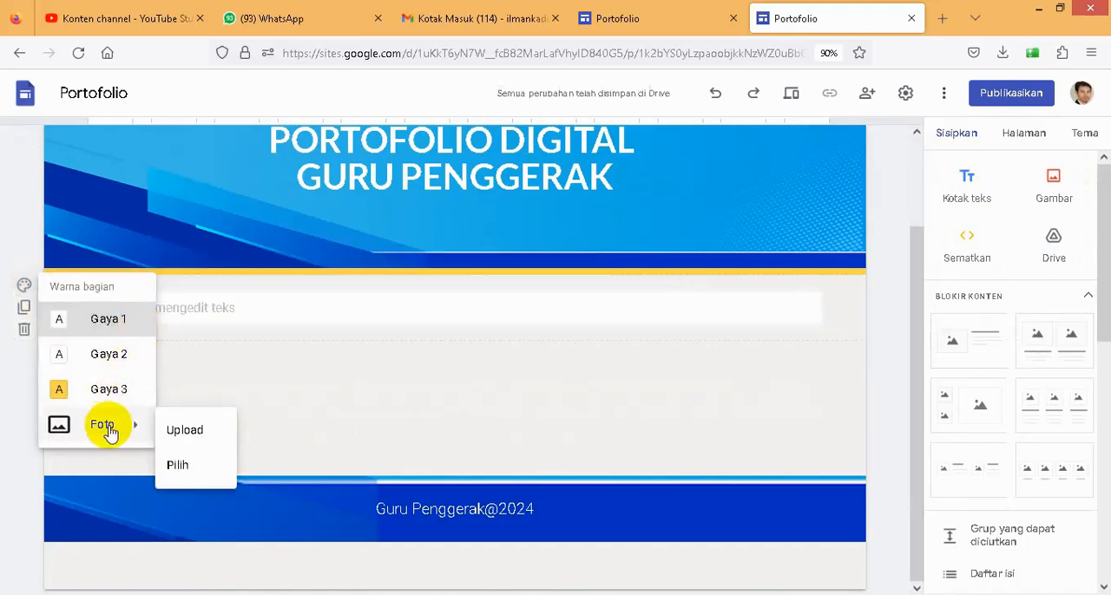
{"action": "left_click", "coordinate": [176, 430]}
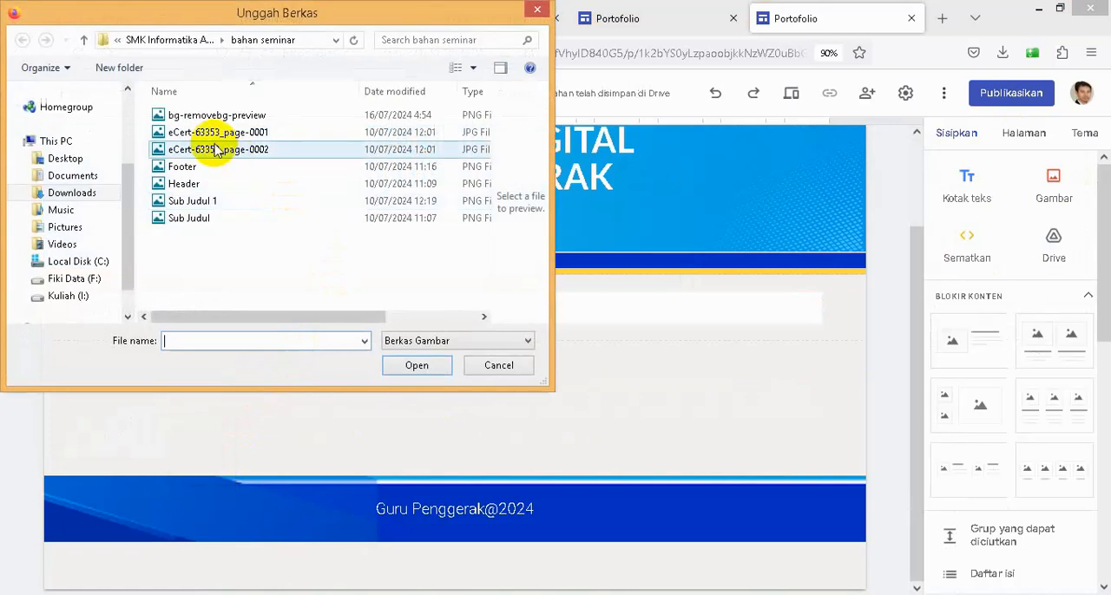
{"action": "left_click", "coordinate": [204, 200]}
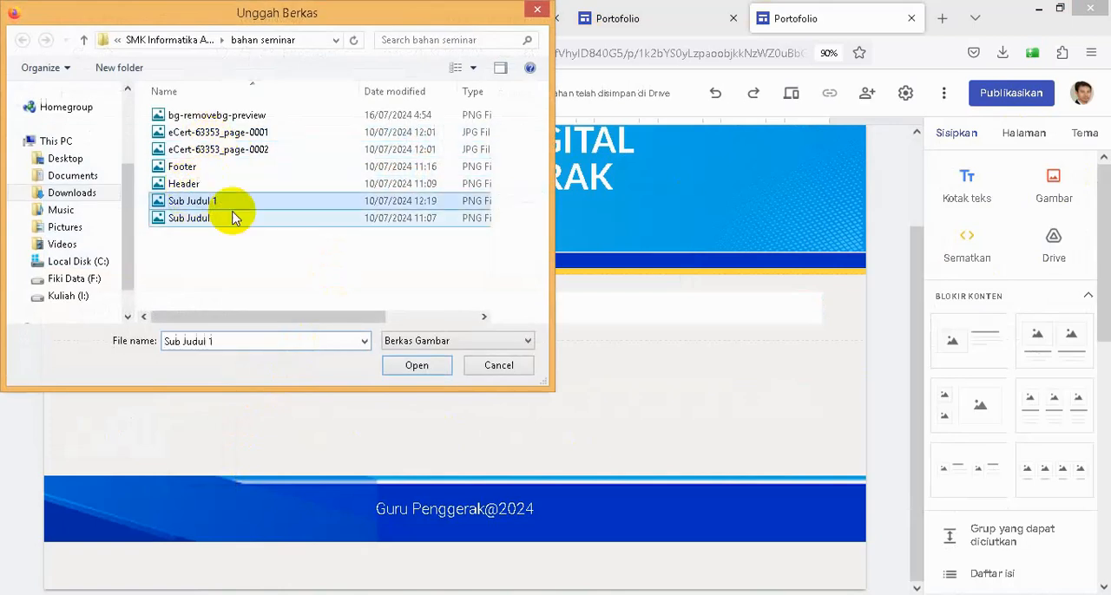
{"action": "left_click", "coordinate": [415, 366]}
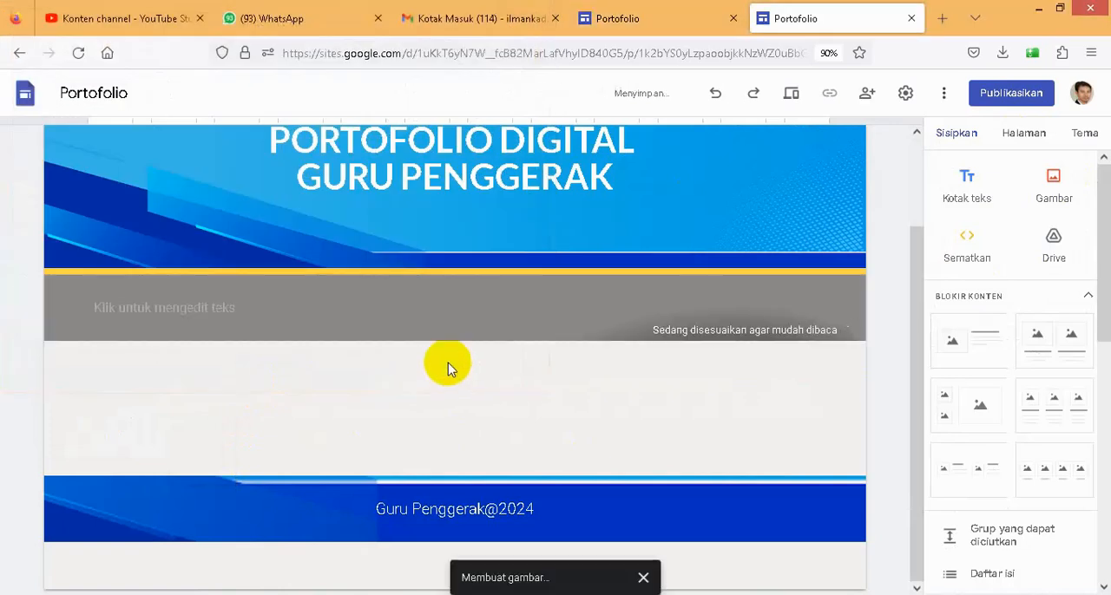
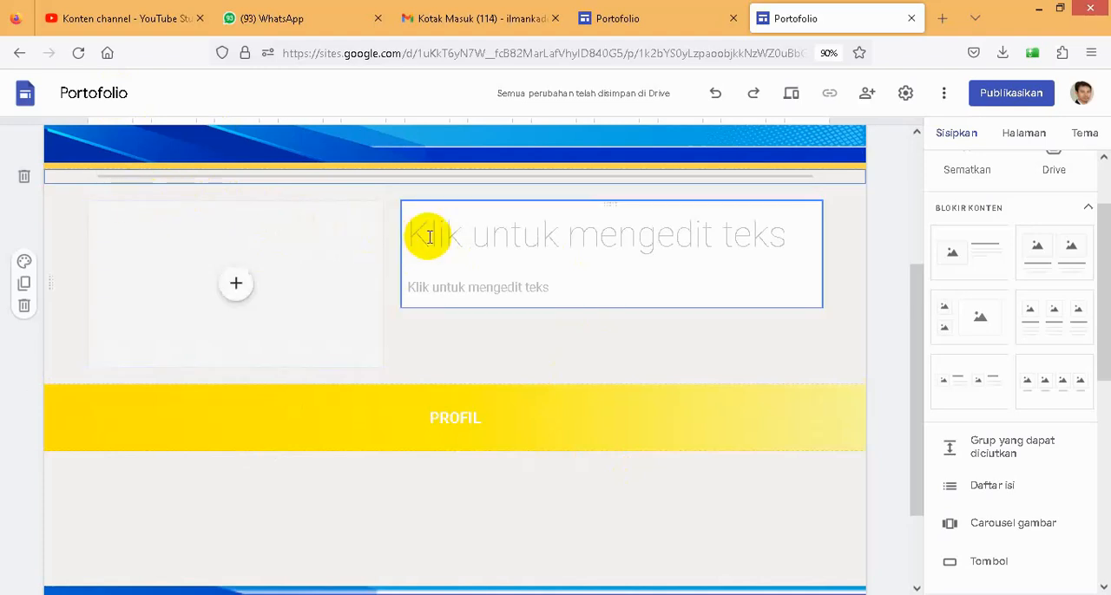
- Rearrange the Profil page so the PROFIL banner sits directly above the image-and-text content block
{"action": "left_click", "coordinate": [683, 290]}
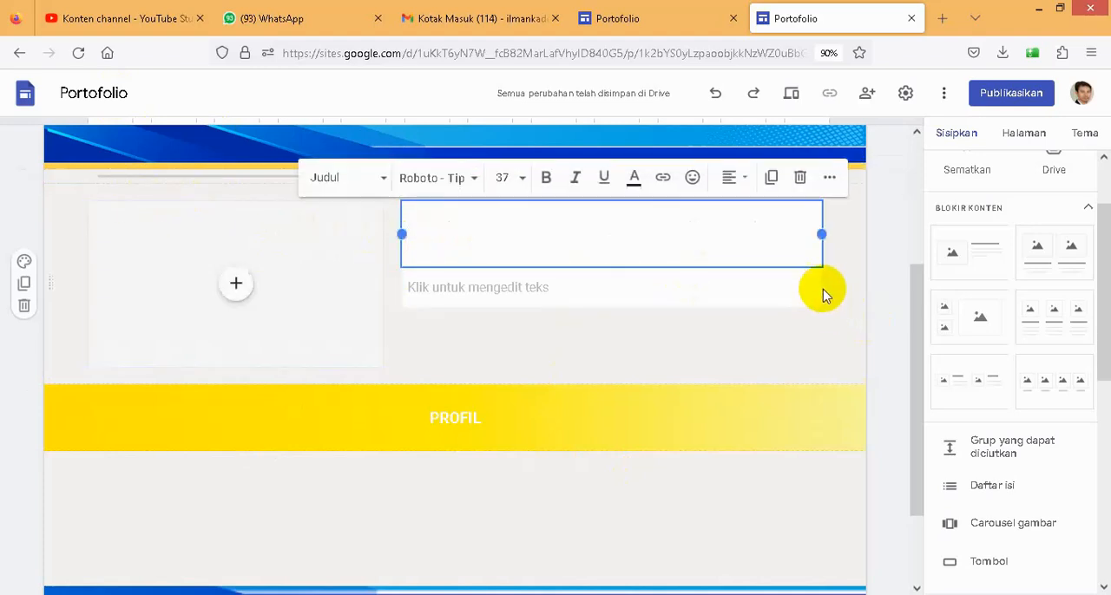
{"action": "left_click_drag", "start_coordinate": [779, 204], "coordinate": [772, 463]}
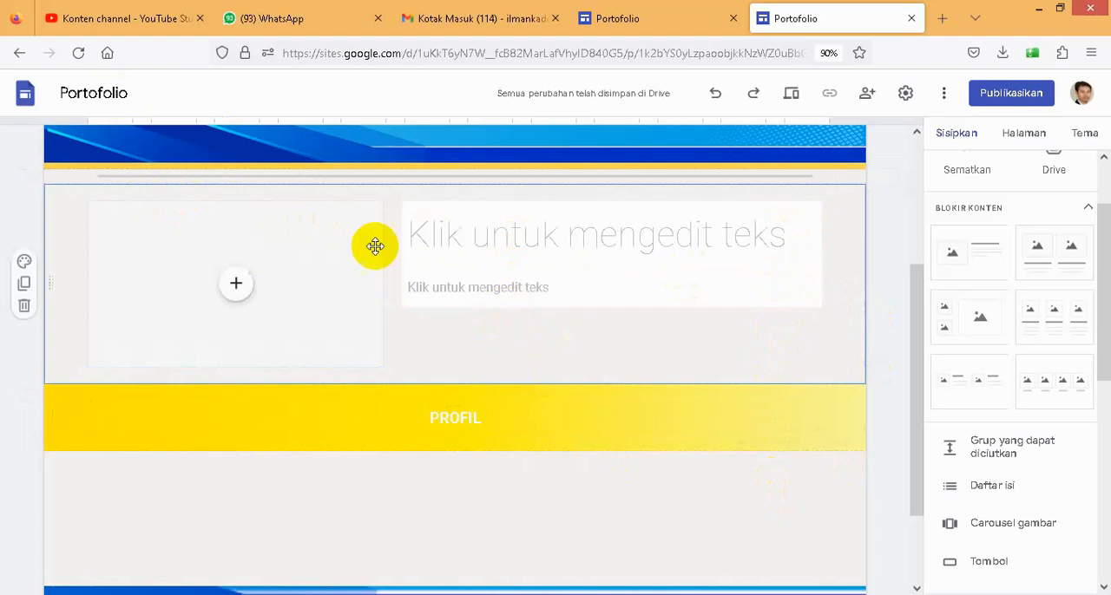
{"action": "left_click_drag", "start_coordinate": [373, 223], "coordinate": [212, 469]}
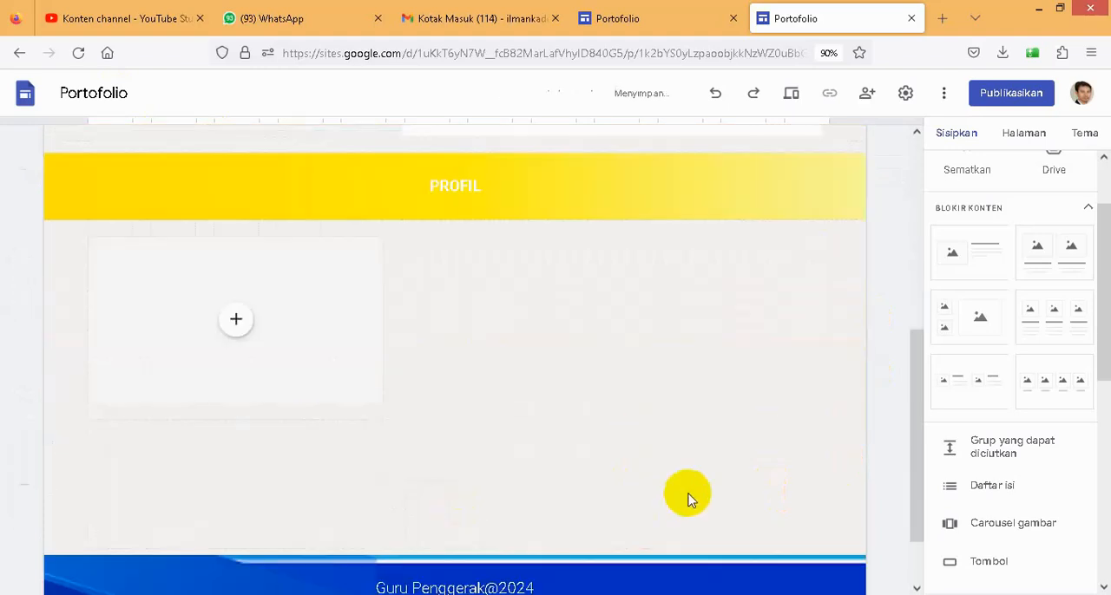
{"action": "scroll", "coordinate": [642, 391], "scroll_direction": "down", "scroll_amount": 1}
{"action": "scroll", "coordinate": [603, 308], "scroll_direction": "down", "scroll_amount": 1}
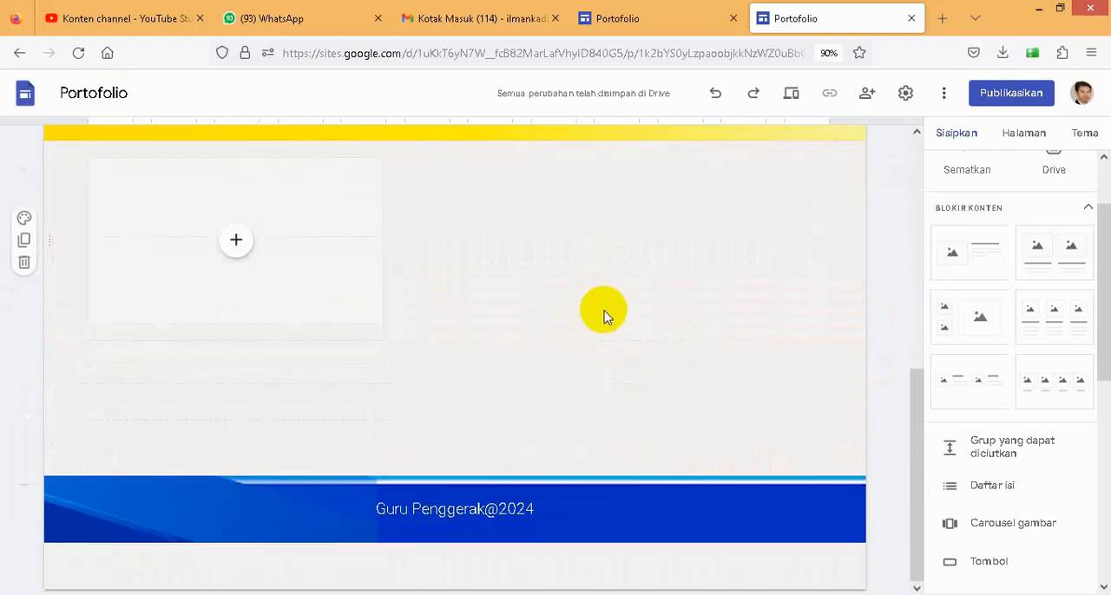
{"action": "scroll", "coordinate": [603, 313], "scroll_direction": "up", "scroll_amount": 10}
{"action": "scroll", "coordinate": [602, 314], "scroll_direction": "down", "scroll_amount": 6}
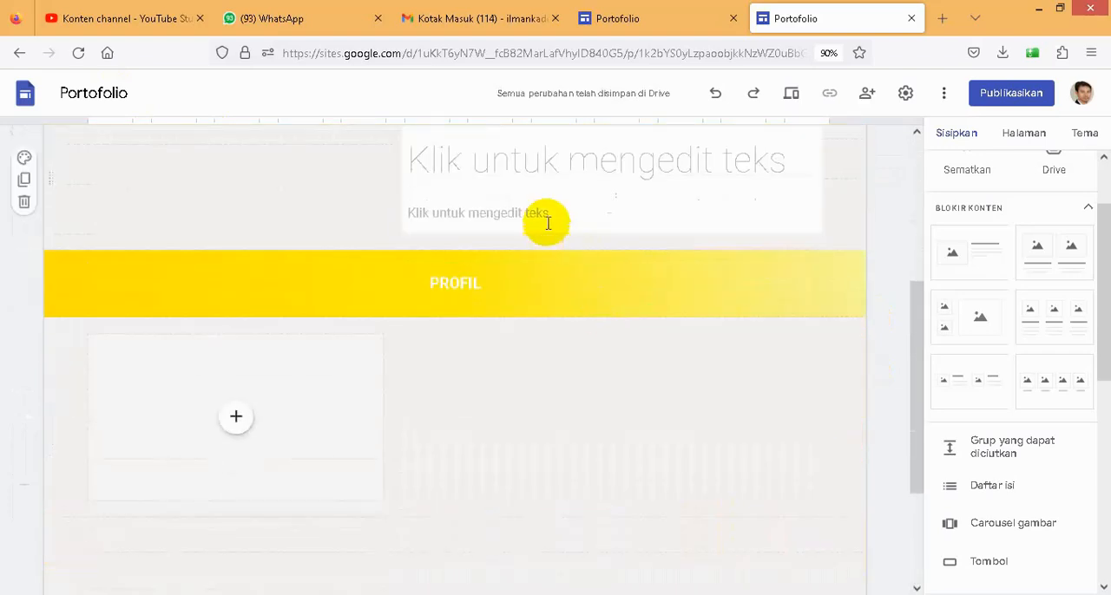
{"action": "left_click_drag", "start_coordinate": [536, 250], "coordinate": [537, 392]}
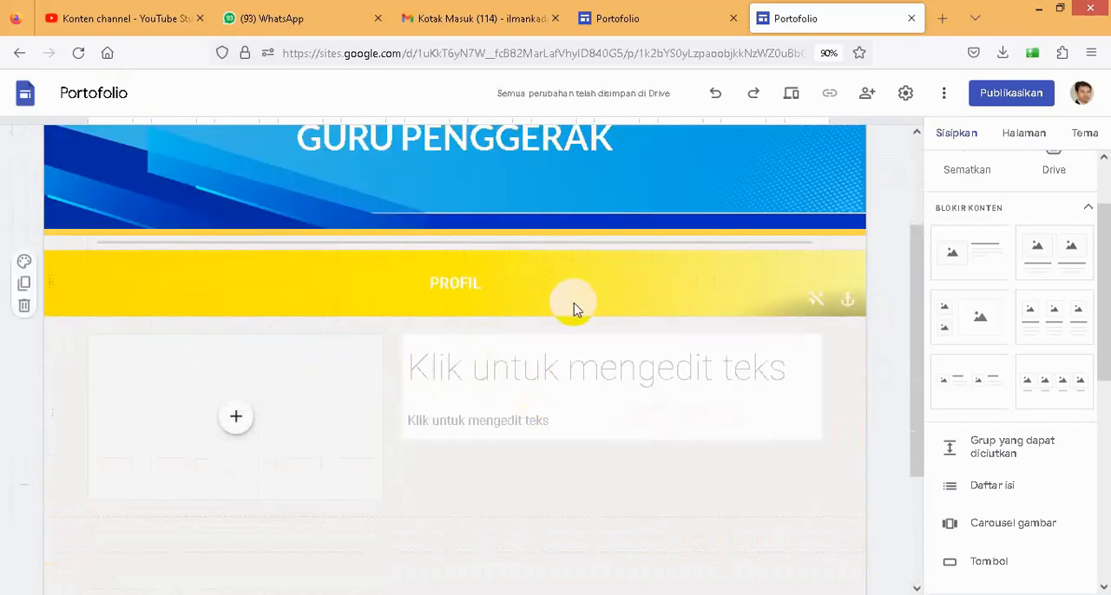
- Upload the image cover rekrutmen from the Pictures folder into the content block's image placeholder
{"action": "left_click", "coordinate": [238, 424]}
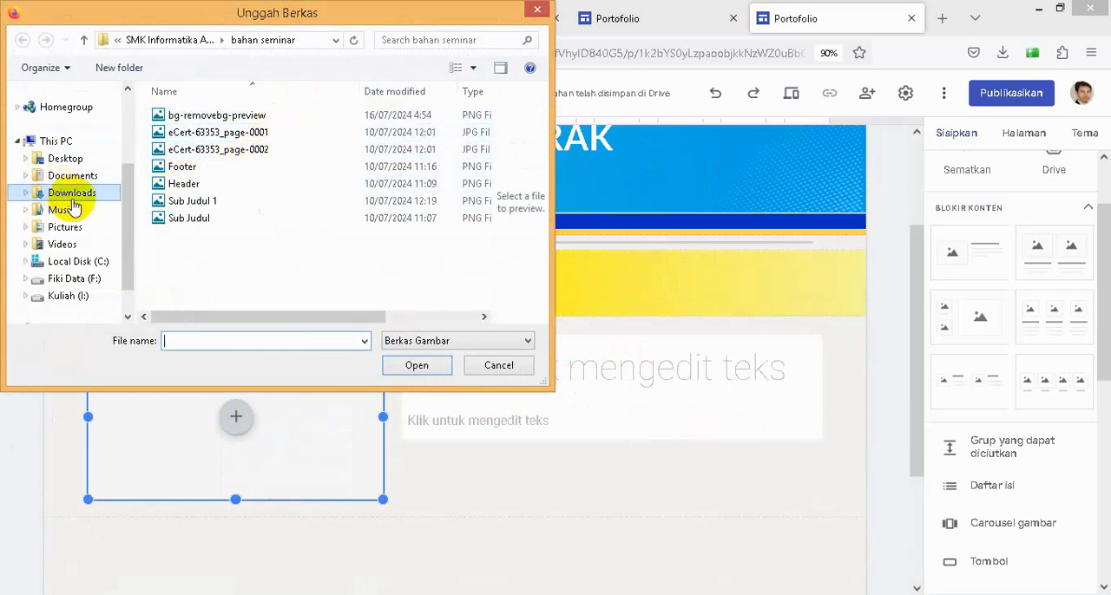
{"action": "left_click", "coordinate": [65, 229]}
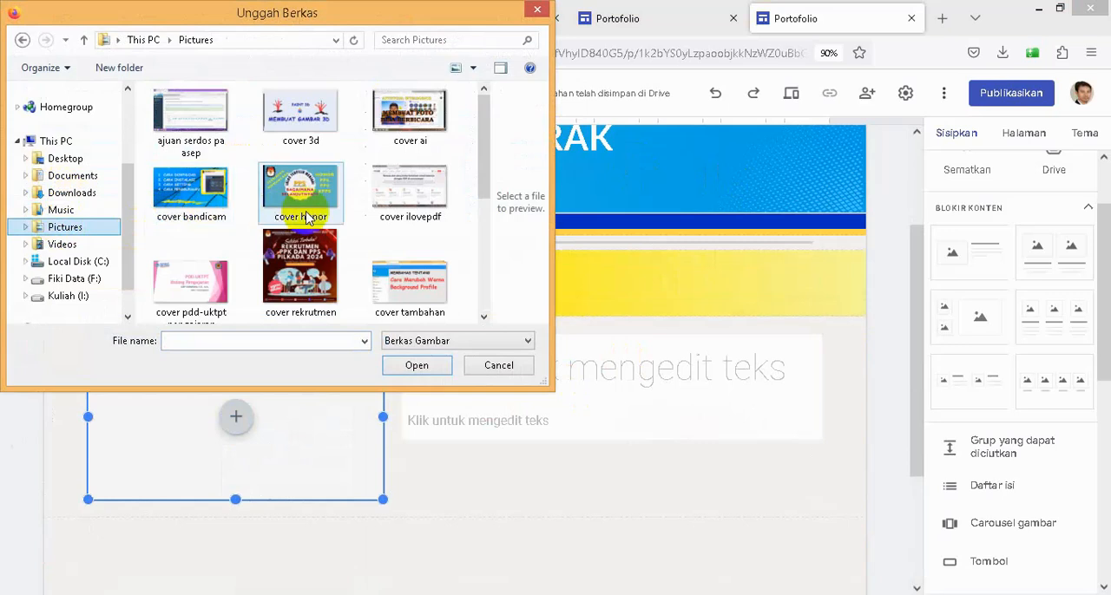
{"action": "left_click", "coordinate": [299, 256]}
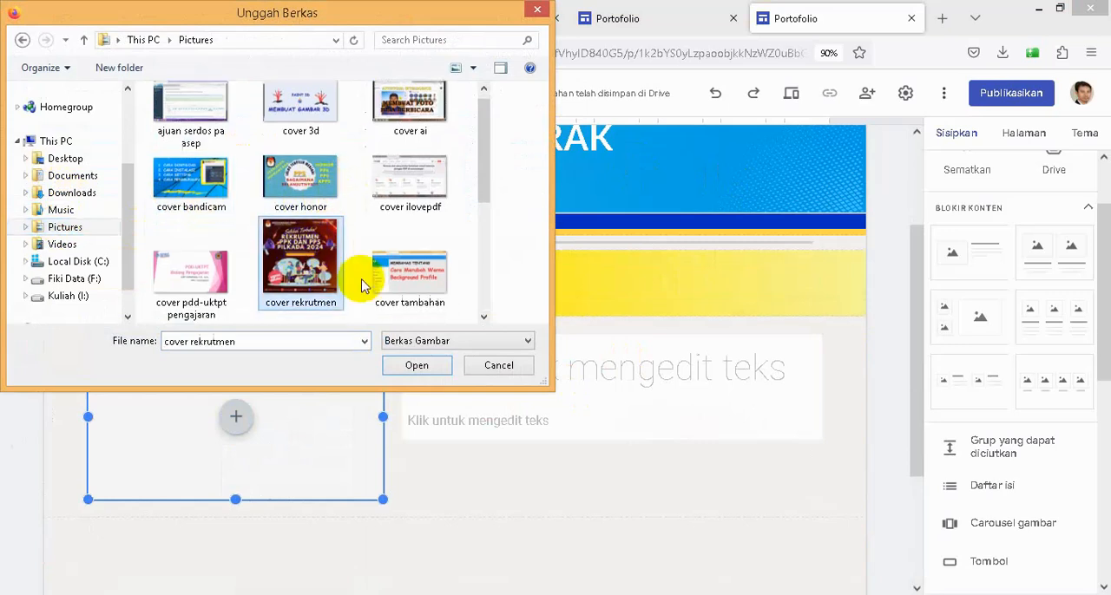
{"action": "left_click", "coordinate": [416, 366]}
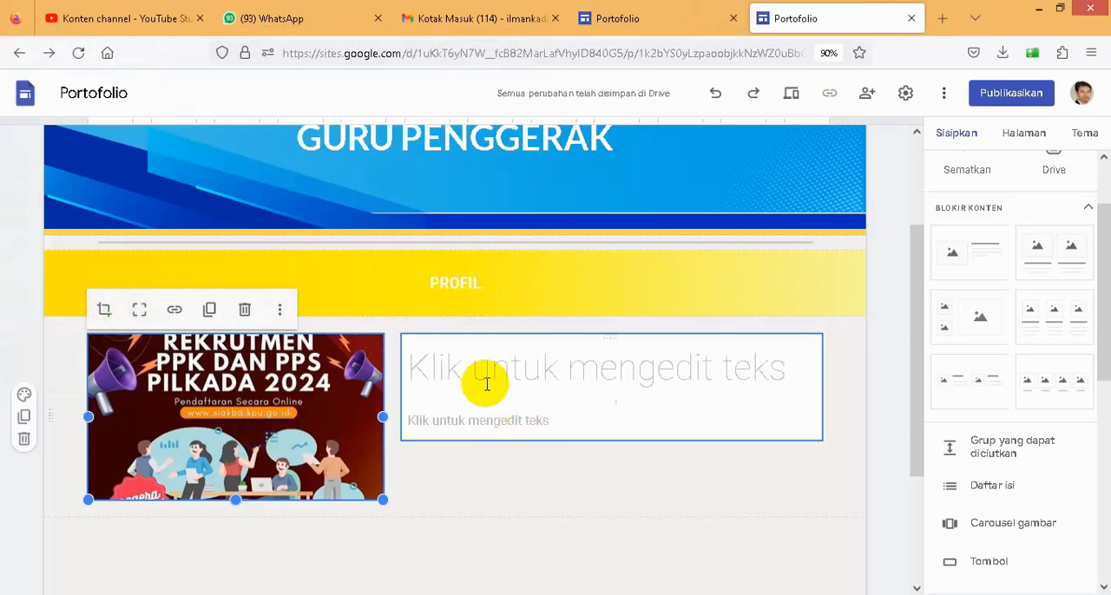
- Copy the title "Profil" from the existing site's profile block into the title of the new site's content block
{"action": "left_click", "coordinate": [631, 21]}
{"action": "double_click", "coordinate": [434, 338]}
{"action": "key", "text": "ctrl+c"}
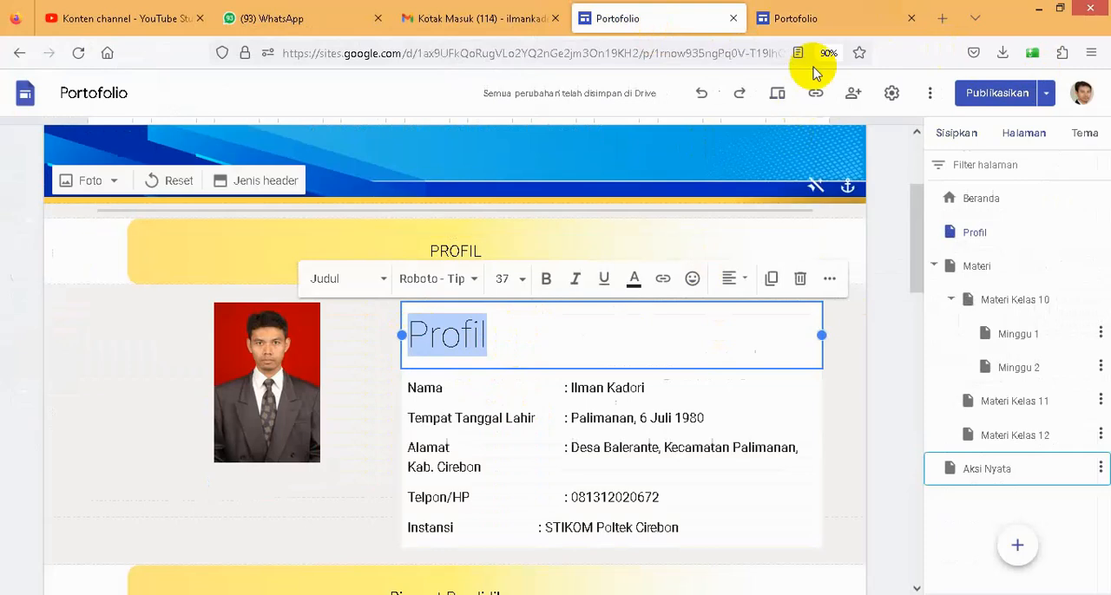
{"action": "left_click", "coordinate": [797, 18]}
{"action": "left_click", "coordinate": [454, 357]}
{"action": "key", "text": "ctrl+v"}
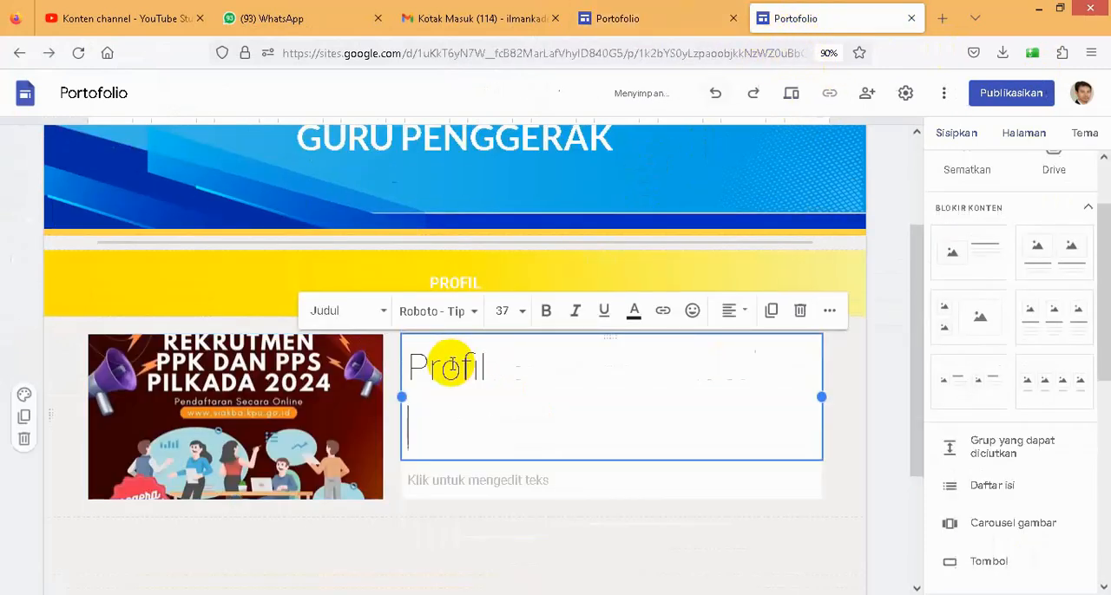
- Copy the personal details text from the existing site's profile block into the body text below the new Profil title
{"action": "left_click", "coordinate": [645, 18]}
{"action": "scroll", "coordinate": [535, 395], "scroll_direction": "down", "scroll_amount": 2}
{"action": "left_click_drag", "start_coordinate": [410, 211], "coordinate": [686, 352]}
{"action": "key", "text": "ctrl+c"}
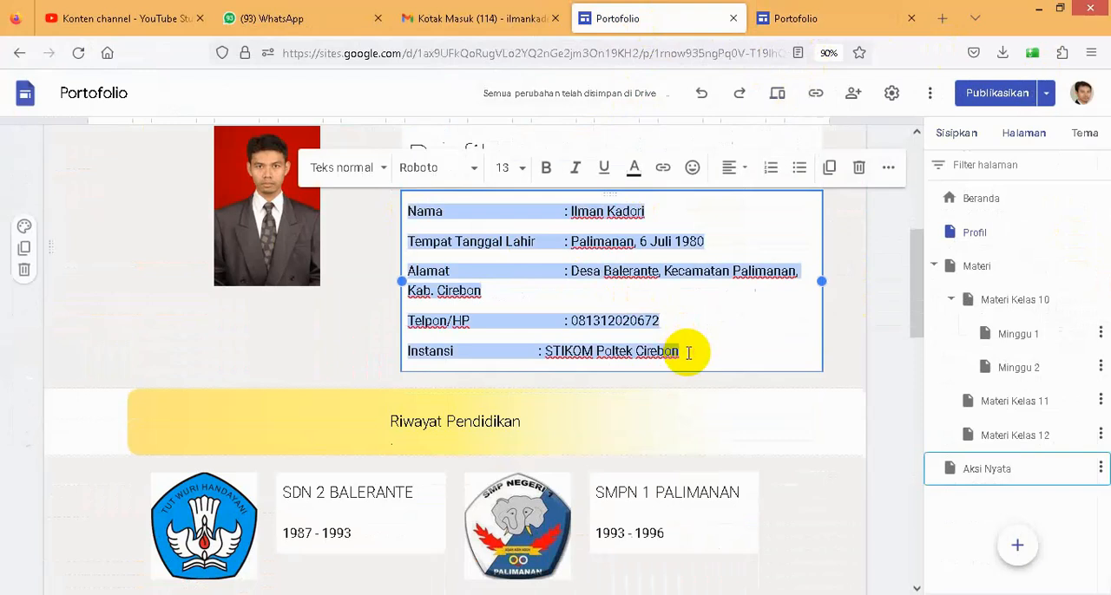
{"action": "left_click", "coordinate": [806, 18]}
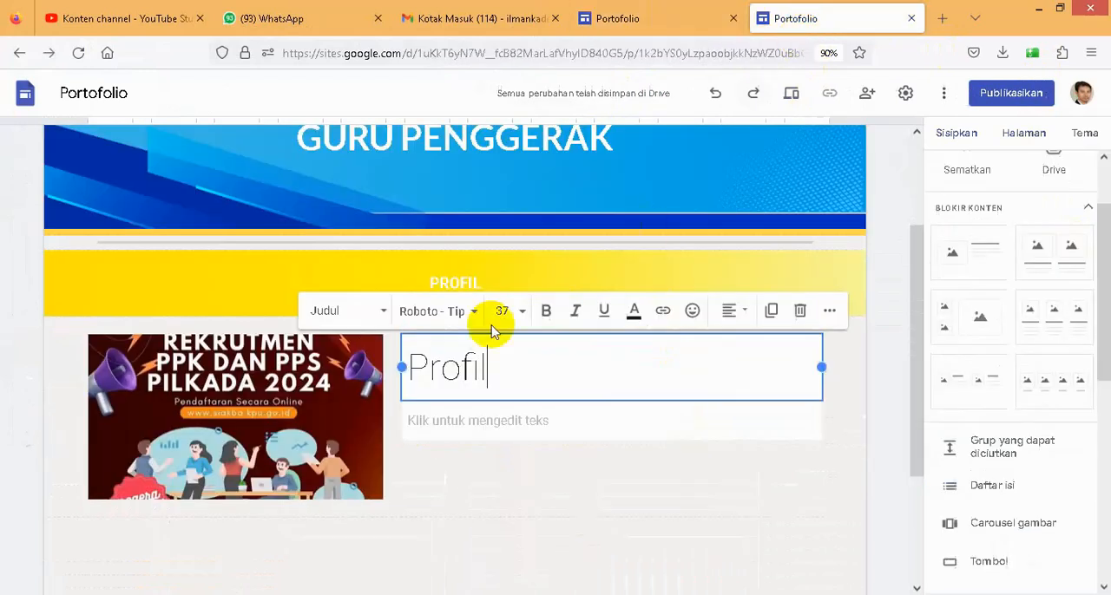
{"action": "left_click", "coordinate": [488, 421]}
{"action": "key", "text": "ctrl+v"}
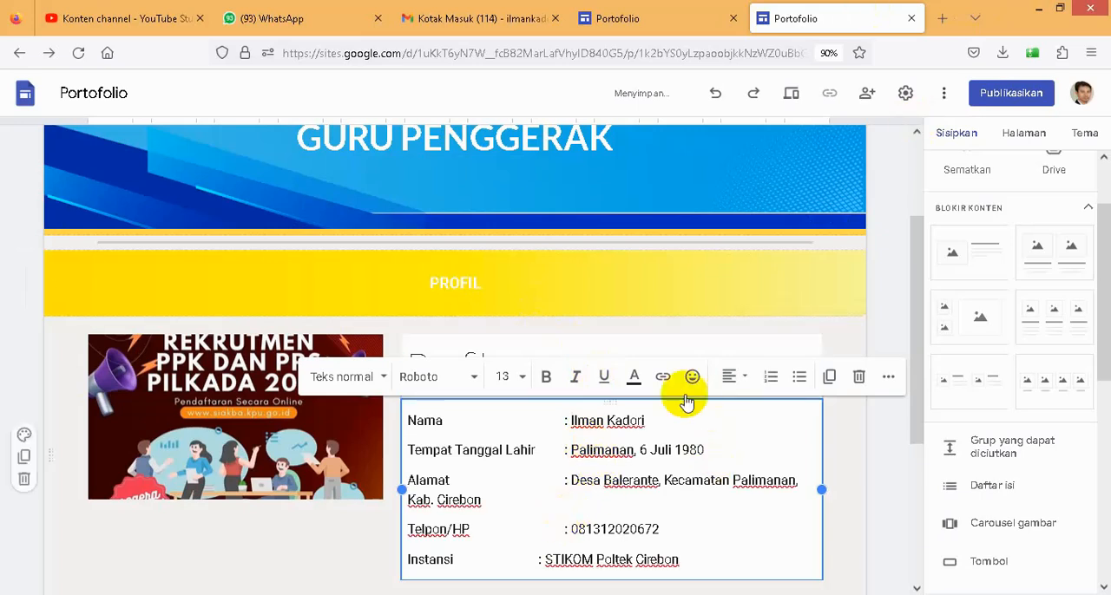
- Duplicate the PROFIL banner section and move the copy below the profile details block
{"action": "scroll", "coordinate": [681, 371], "scroll_direction": "down", "scroll_amount": 3}
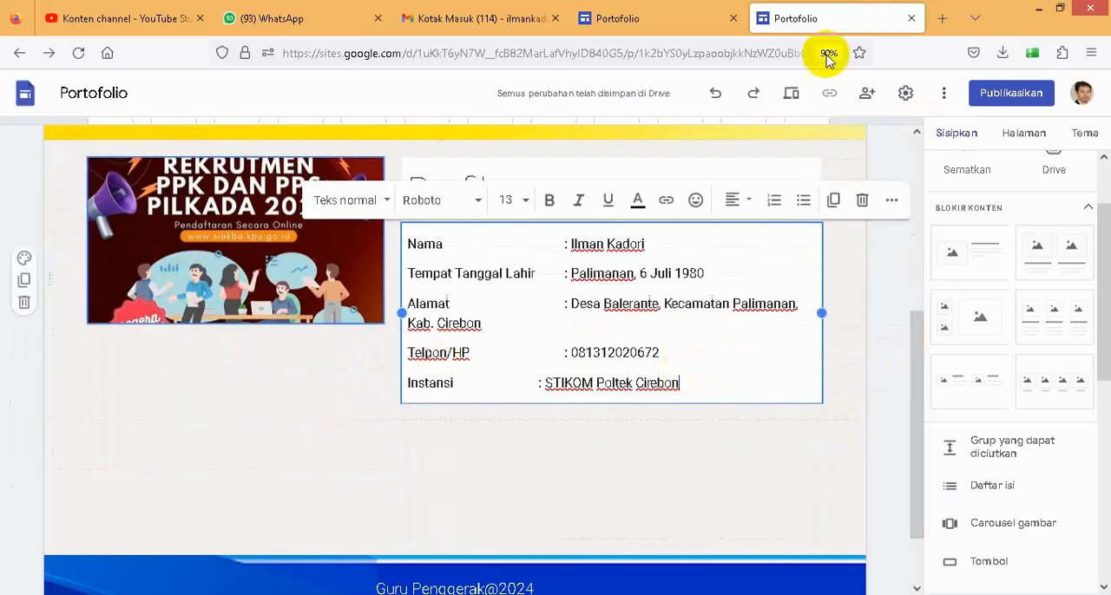
{"action": "left_click", "coordinate": [646, 18]}
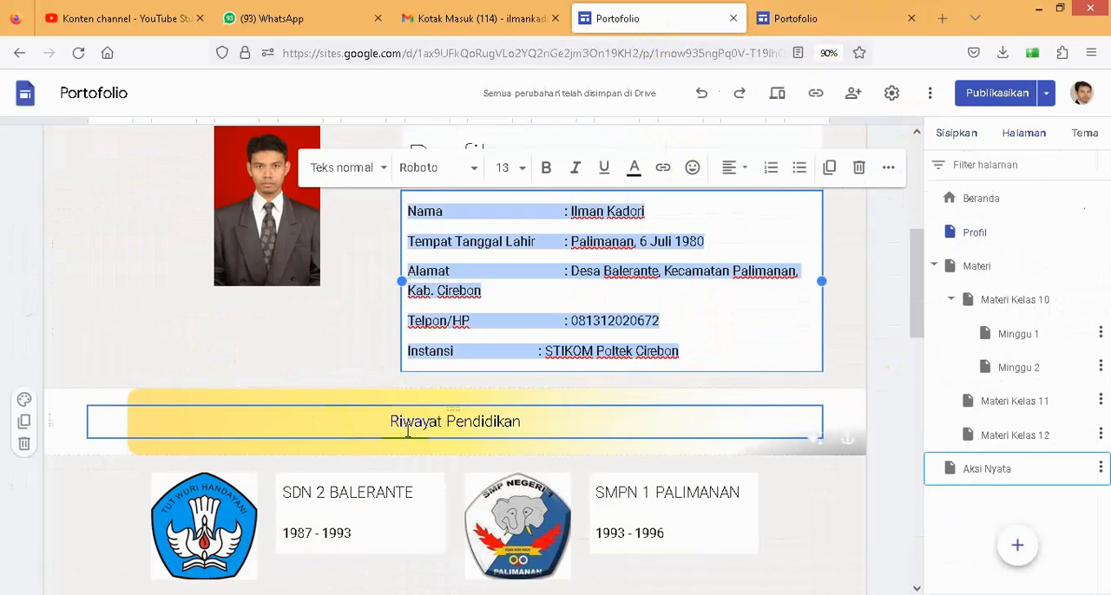
{"action": "left_click", "coordinate": [789, 18]}
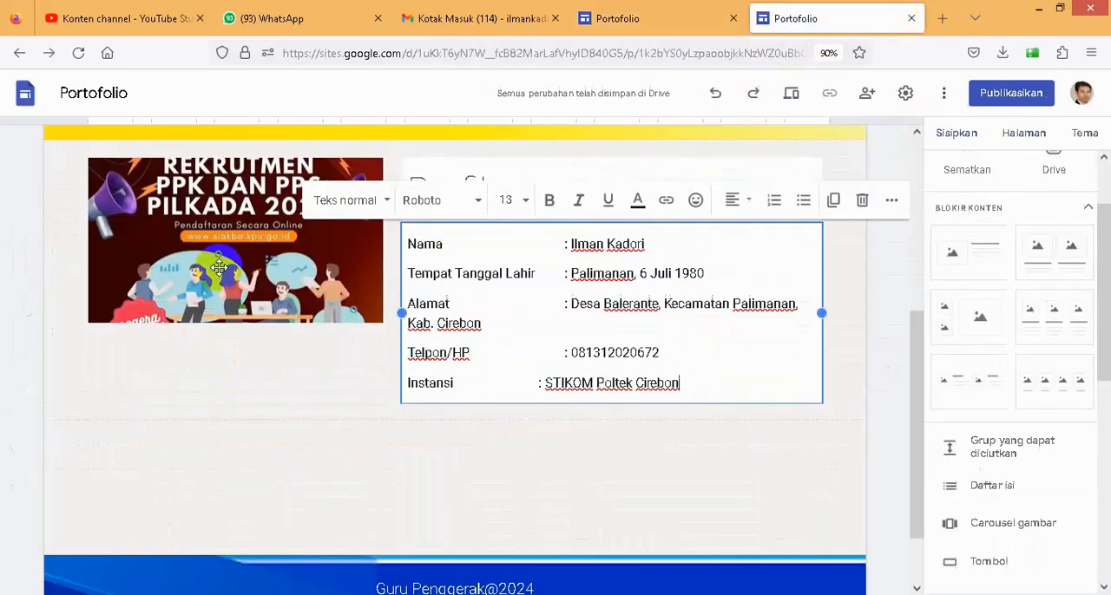
{"action": "scroll", "coordinate": [115, 190], "scroll_direction": "up", "scroll_amount": 3}
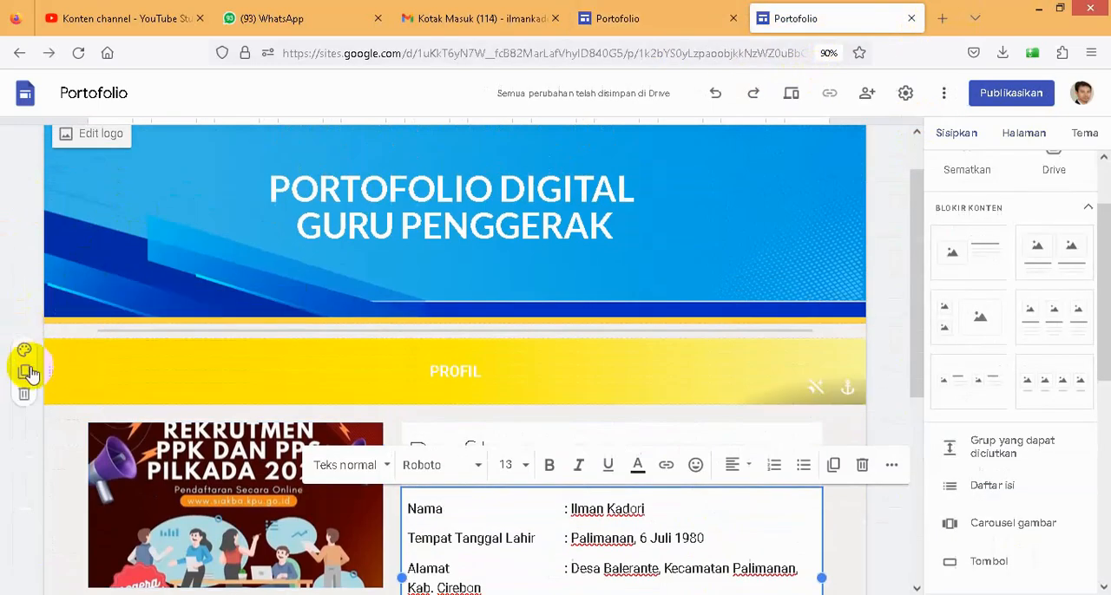
{"action": "left_click", "coordinate": [30, 380]}
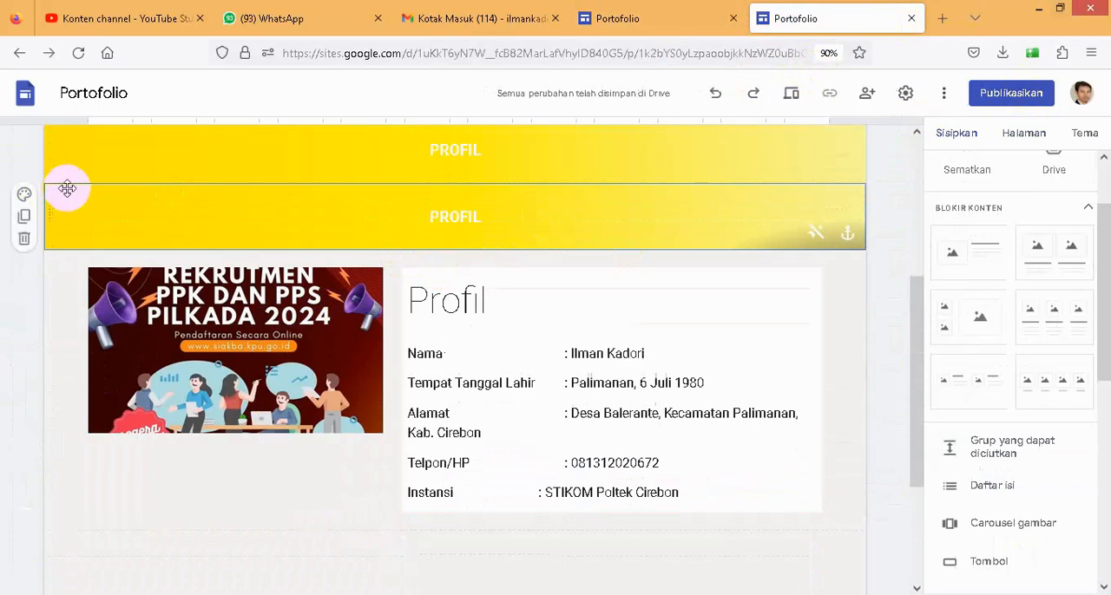
{"action": "left_click_drag", "start_coordinate": [49, 212], "coordinate": [59, 371]}
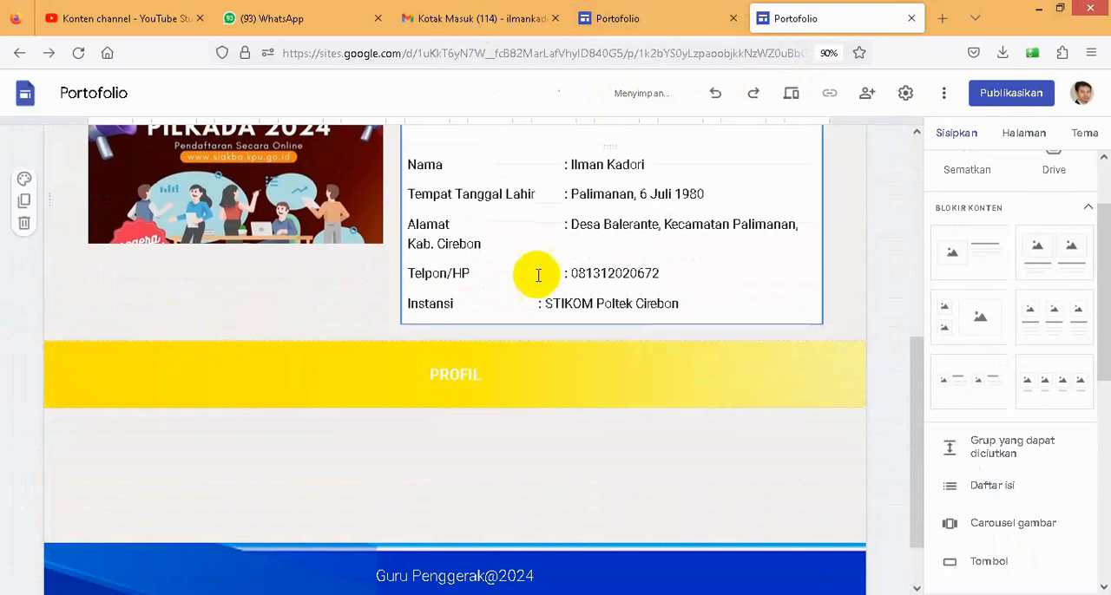
- Check the existing site's Riwayat Pendidikan layout and insert a two-column image-and-caption content block below the new site's second PROFIL banner
{"action": "left_click", "coordinate": [640, 19]}
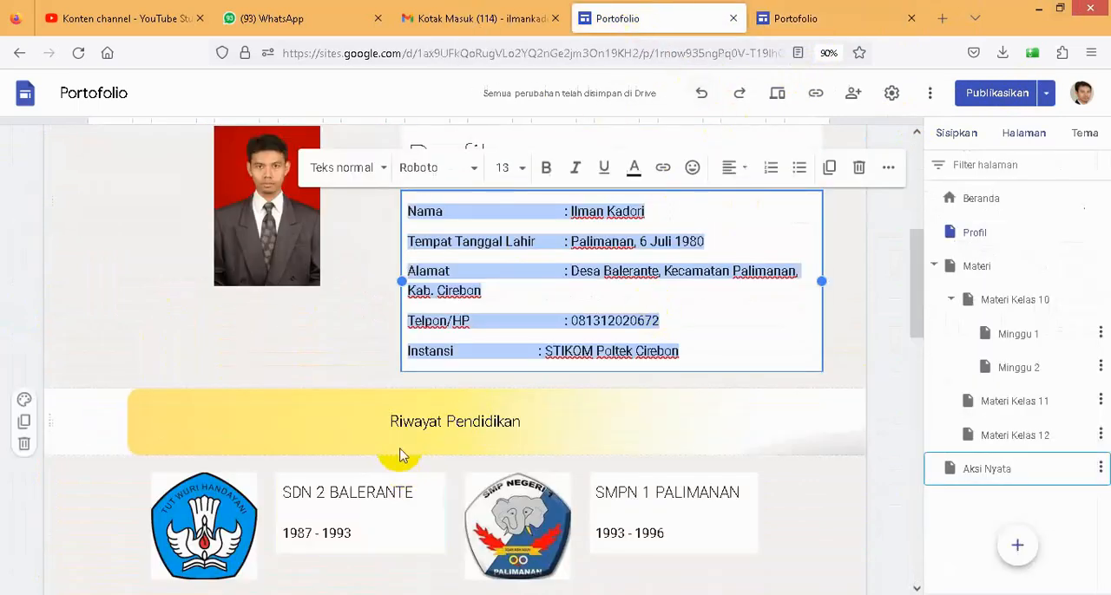
{"action": "scroll", "coordinate": [408, 416], "scroll_direction": "down", "scroll_amount": 2}
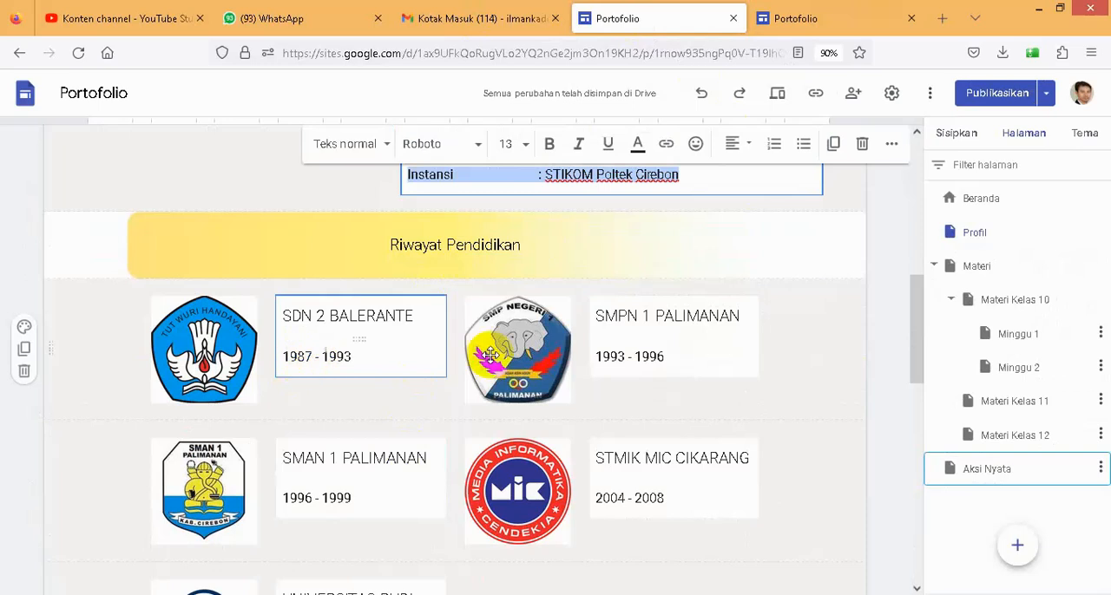
{"action": "scroll", "coordinate": [562, 359], "scroll_direction": "down", "scroll_amount": 2}
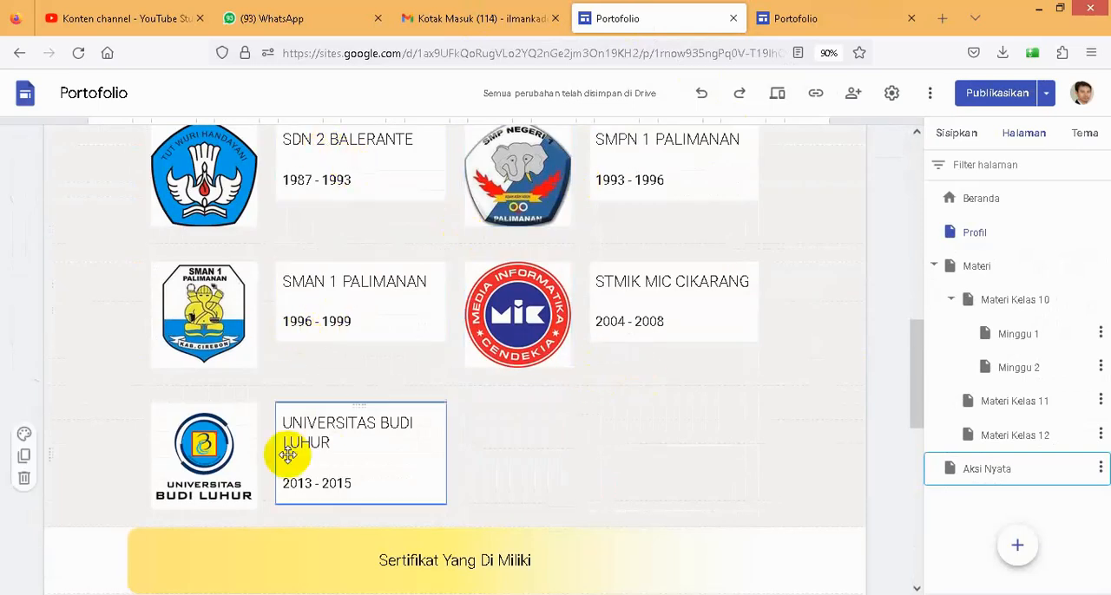
{"action": "left_click", "coordinate": [781, 19]}
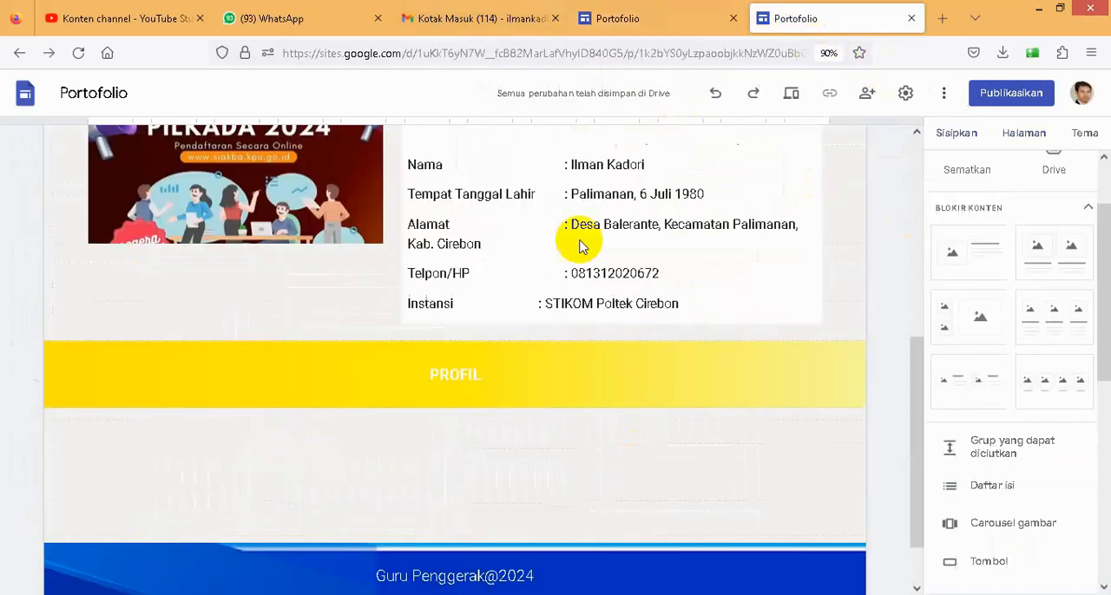
{"action": "double_click", "coordinate": [372, 446]}
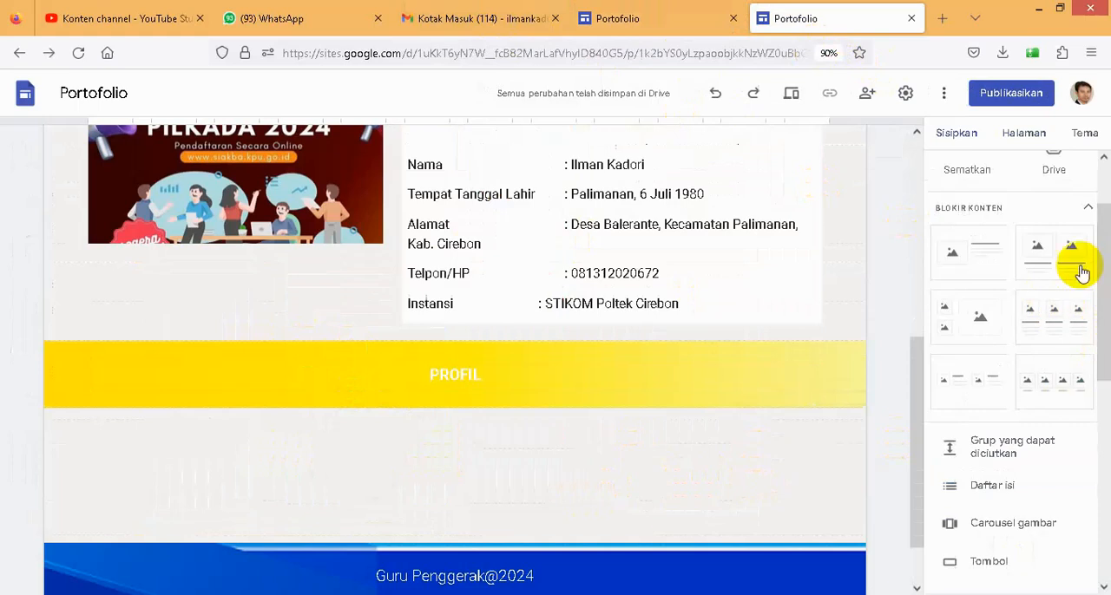
{"action": "left_click_drag", "start_coordinate": [1059, 264], "coordinate": [377, 466]}
{"action": "scroll", "coordinate": [422, 478], "scroll_direction": "down", "scroll_amount": 3}
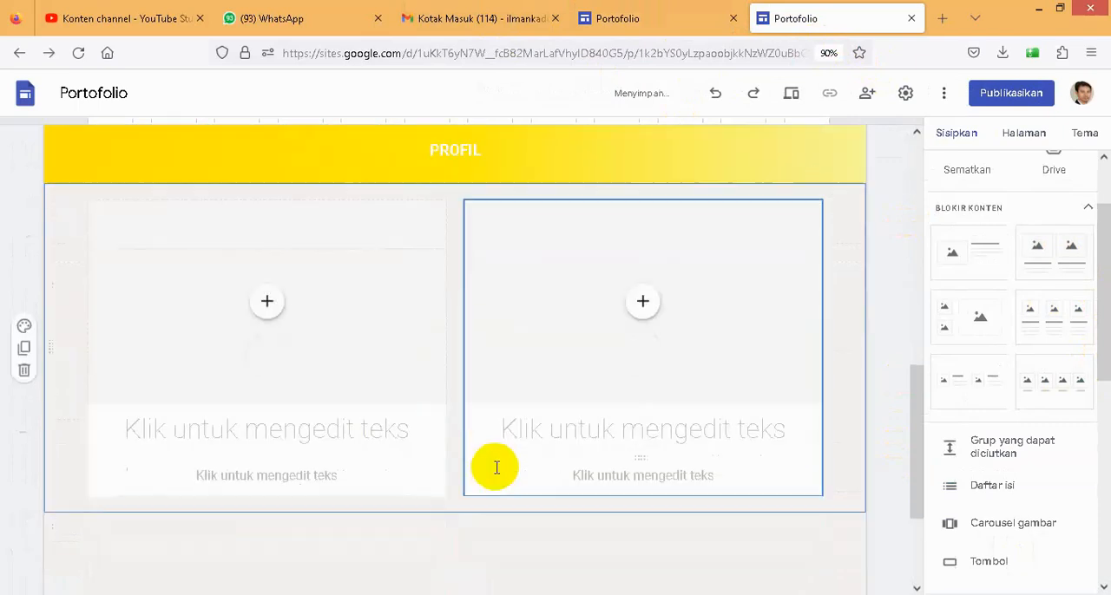
- Upload the image error file WA from Pictures into the block's first image placeholder and title it "Penjelasan"
{"action": "left_click", "coordinate": [268, 305]}
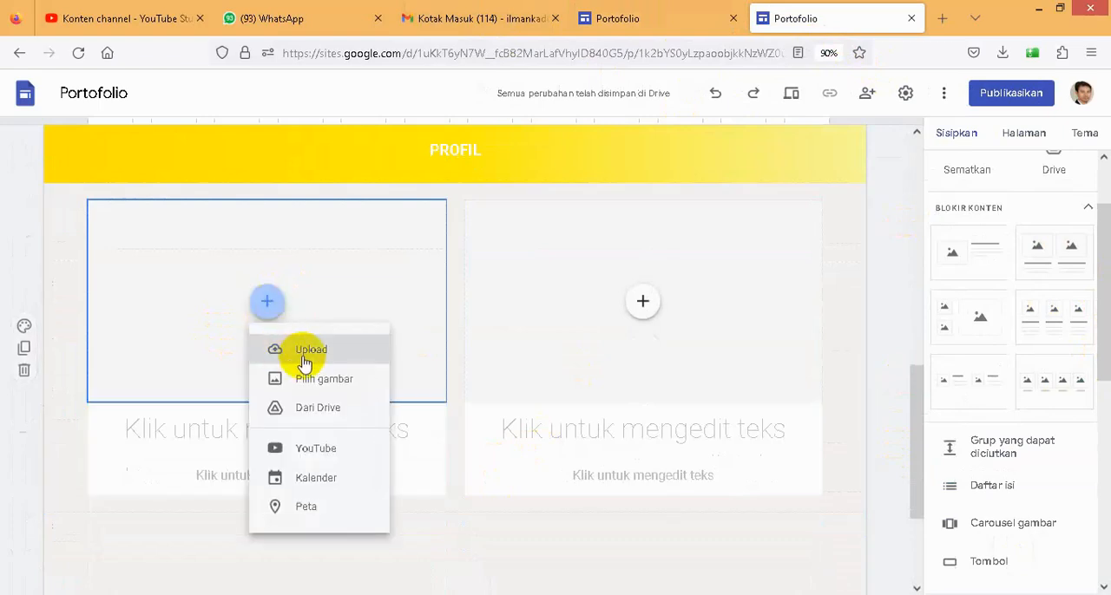
{"action": "left_click", "coordinate": [303, 351]}
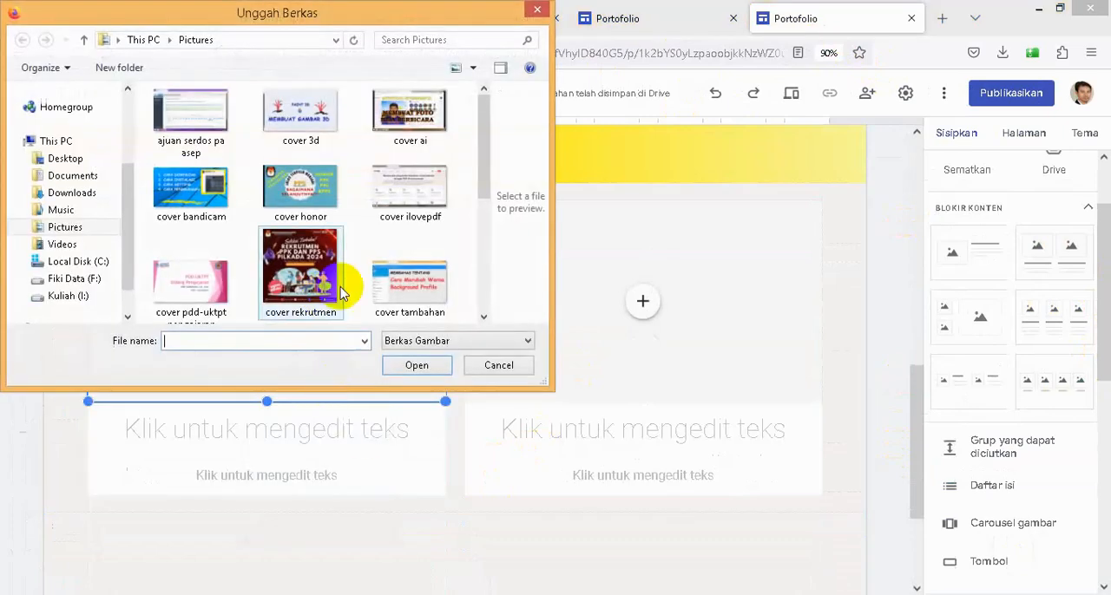
{"action": "left_click_drag", "start_coordinate": [482, 139], "coordinate": [483, 112]}
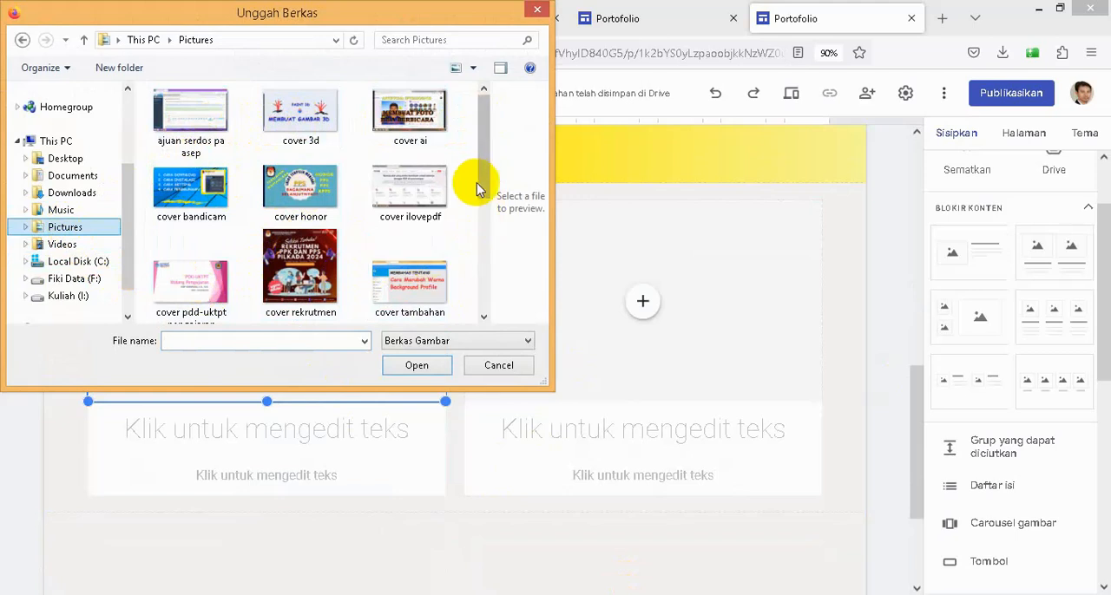
{"action": "left_click_drag", "start_coordinate": [486, 105], "coordinate": [483, 272]}
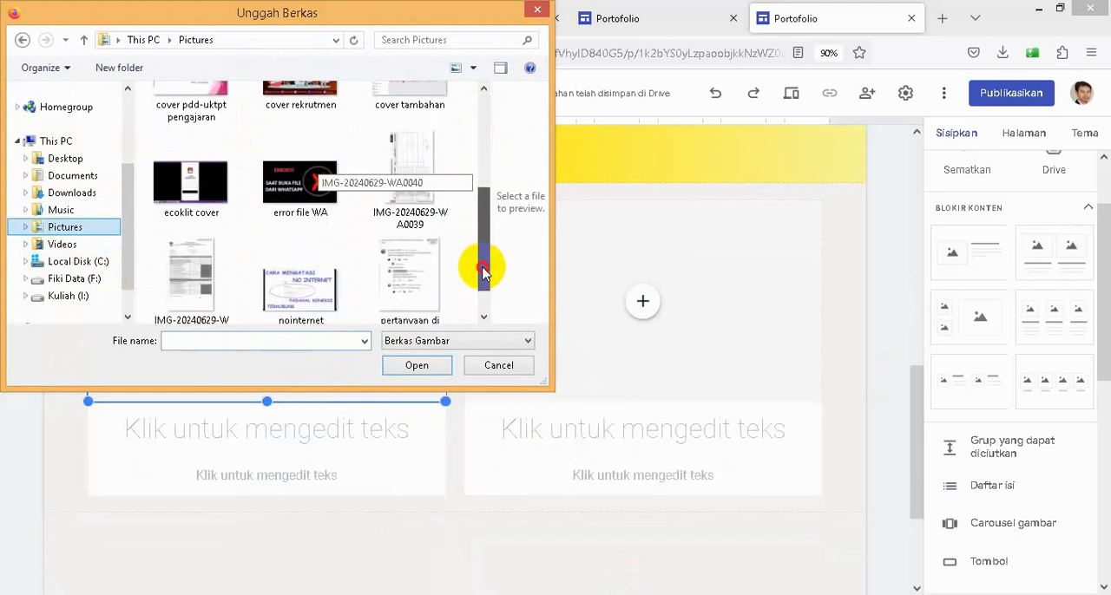
{"action": "left_click", "coordinate": [309, 187]}
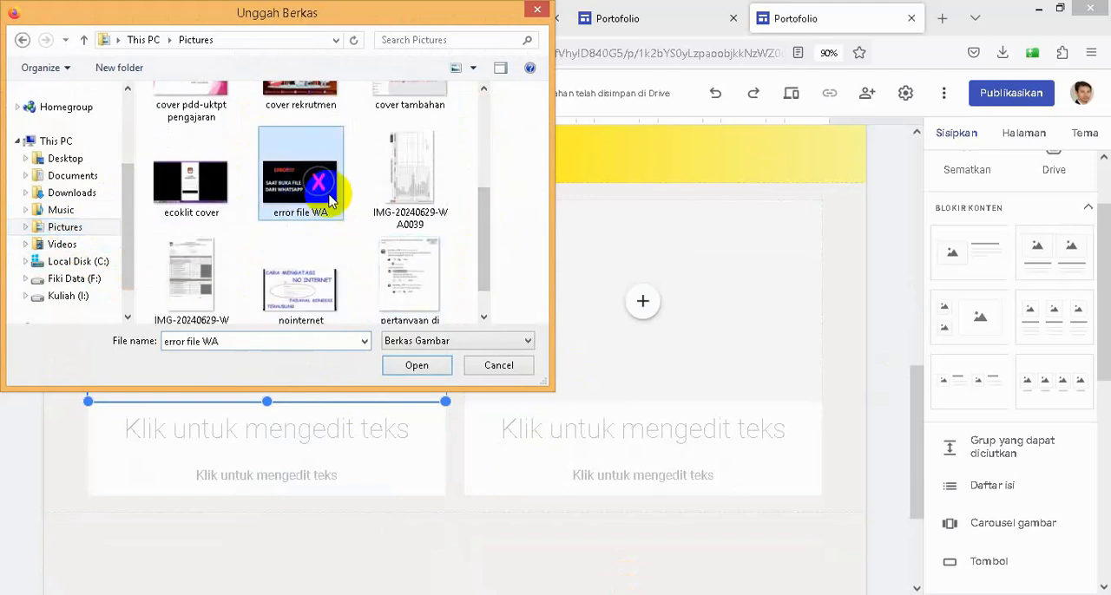
{"action": "left_click", "coordinate": [416, 366]}
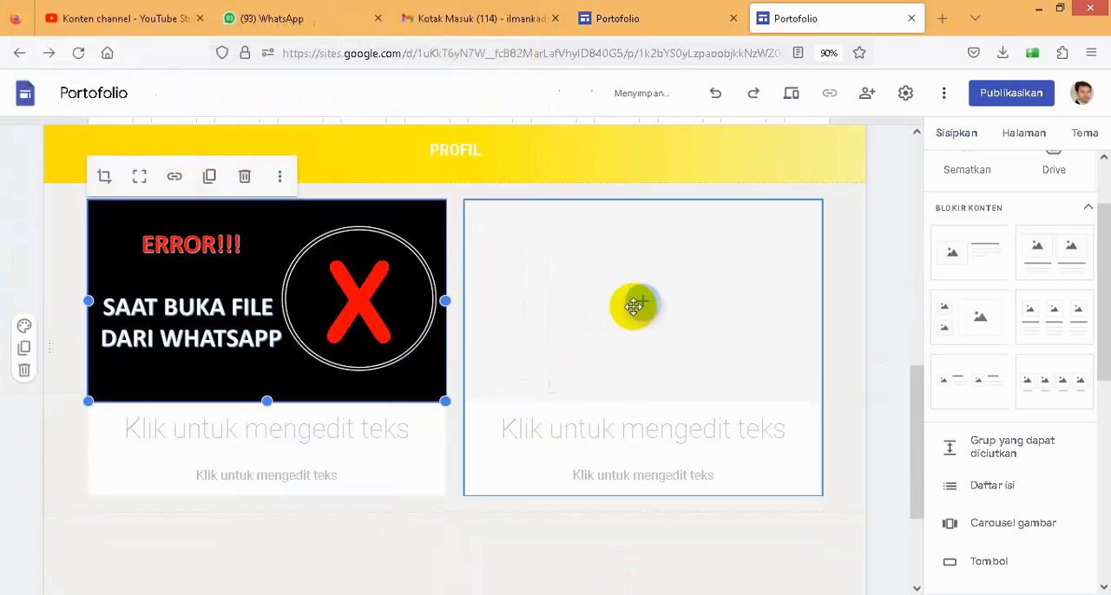
{"action": "left_click", "coordinate": [256, 432]}
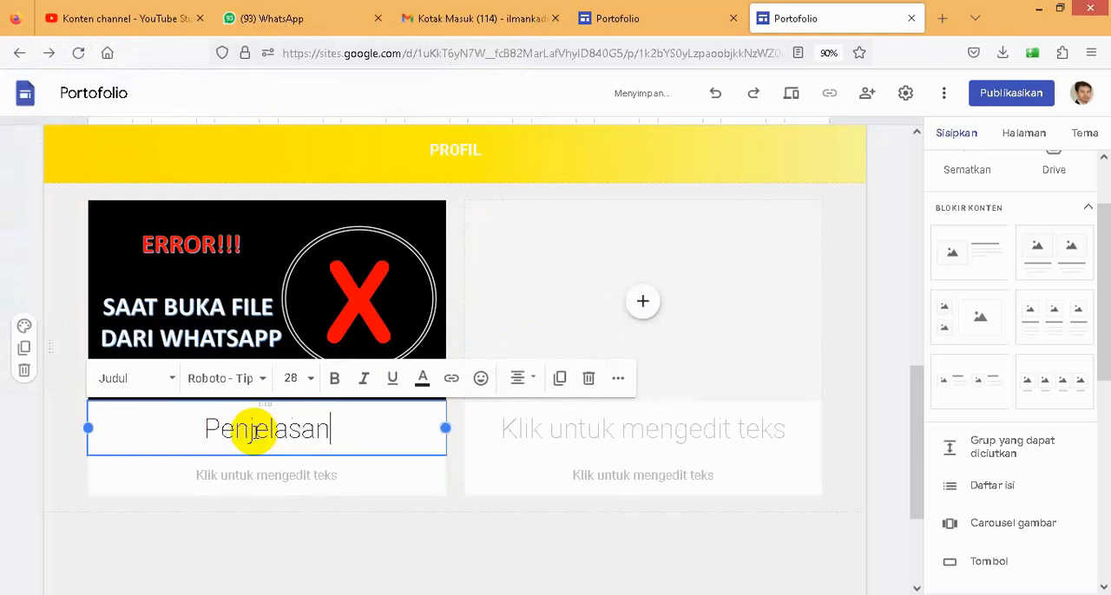
- Upload the image error file WA from Pictures into the block's second image placeholder and title that column "Penjelasan"
{"action": "left_click", "coordinate": [643, 323]}
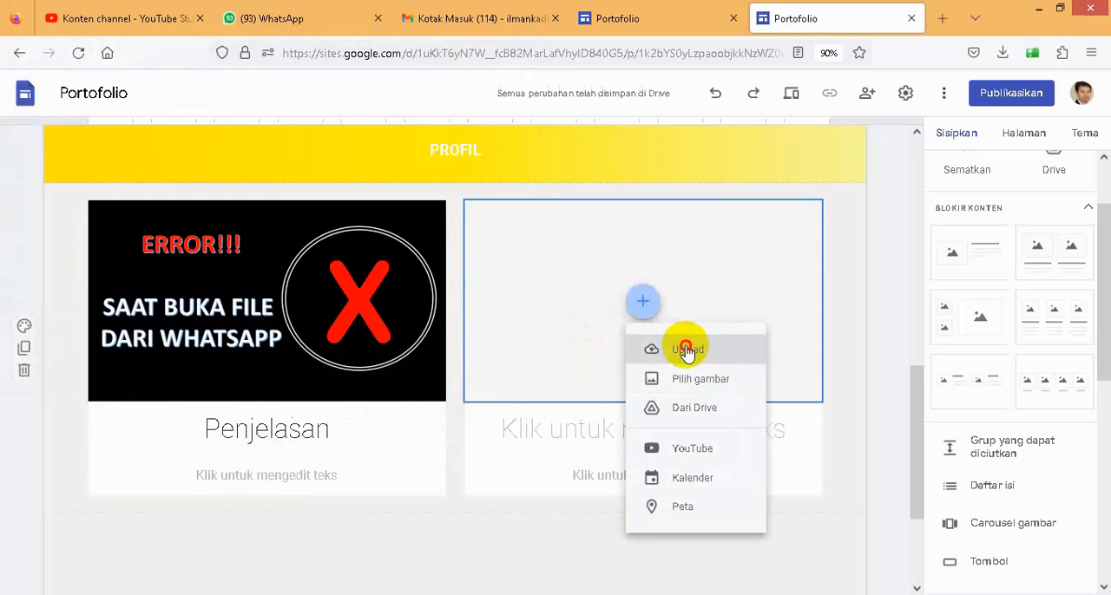
{"action": "left_click", "coordinate": [687, 350]}
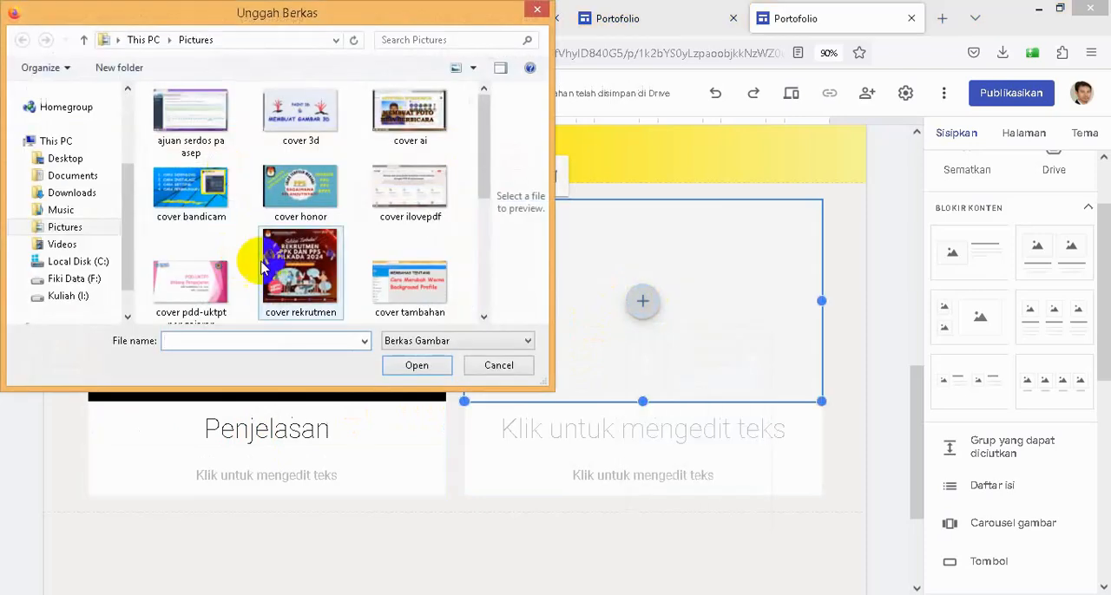
{"action": "left_click_drag", "start_coordinate": [478, 148], "coordinate": [478, 240]}
{"action": "left_click", "coordinate": [281, 193]}
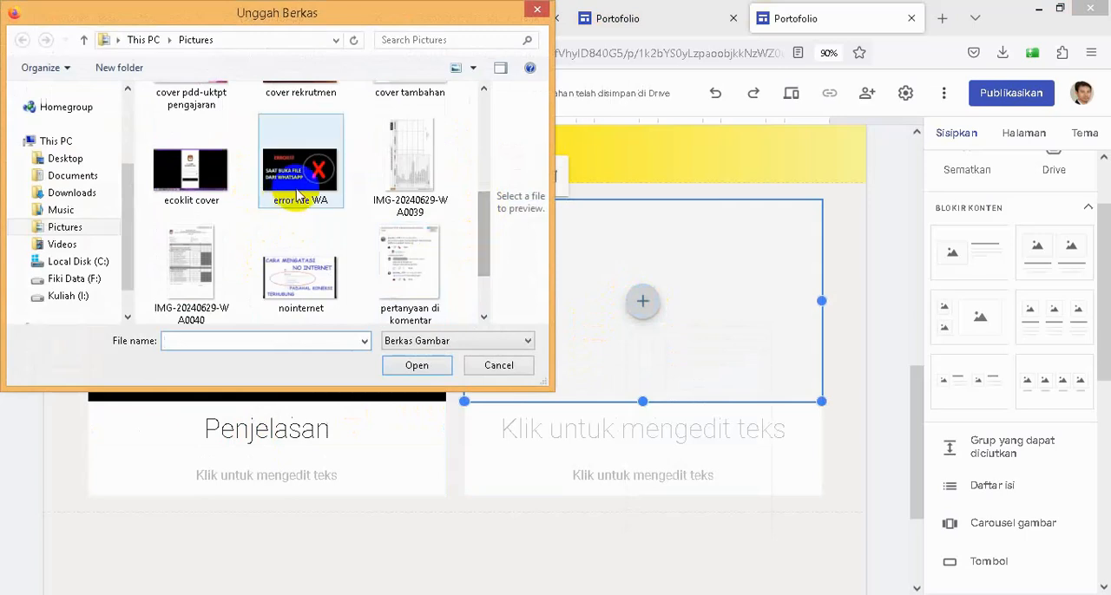
{"action": "left_click", "coordinate": [409, 365]}
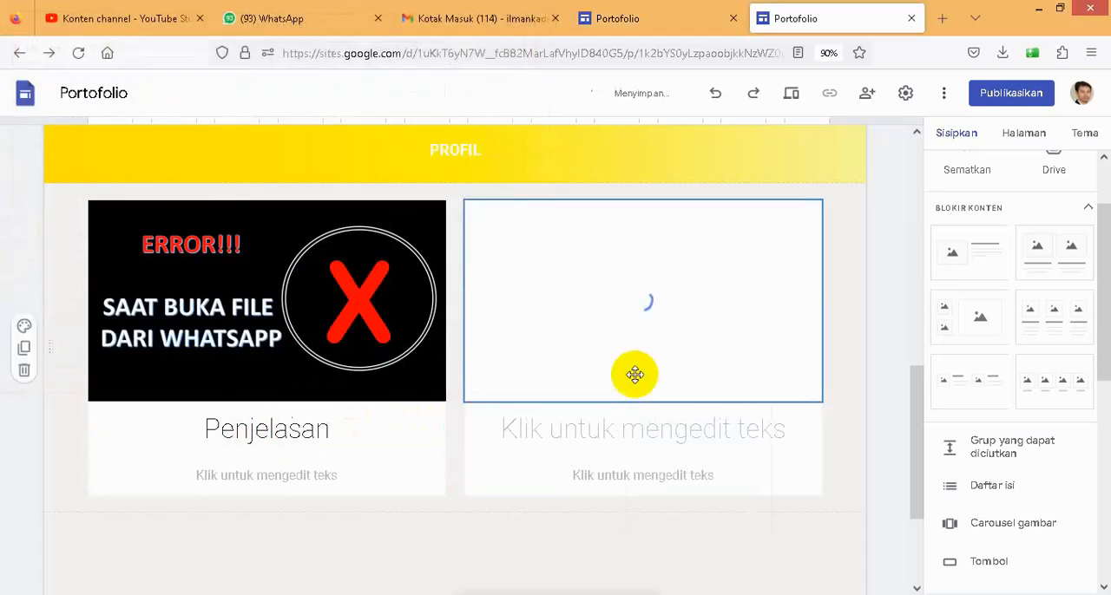
{"action": "left_click", "coordinate": [591, 434]}
{"action": "type", "text": "Penjelasan"}
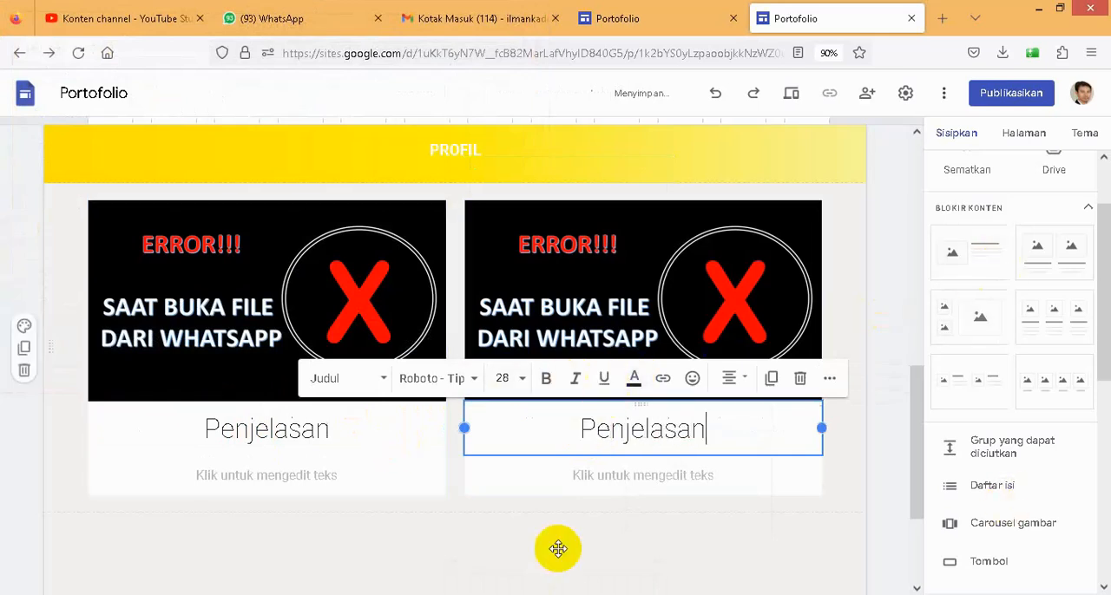
- Duplicate the two-column image-and-caption section below the second PROFIL banner
{"action": "scroll", "coordinate": [945, 452], "scroll_direction": "down", "scroll_amount": 2}
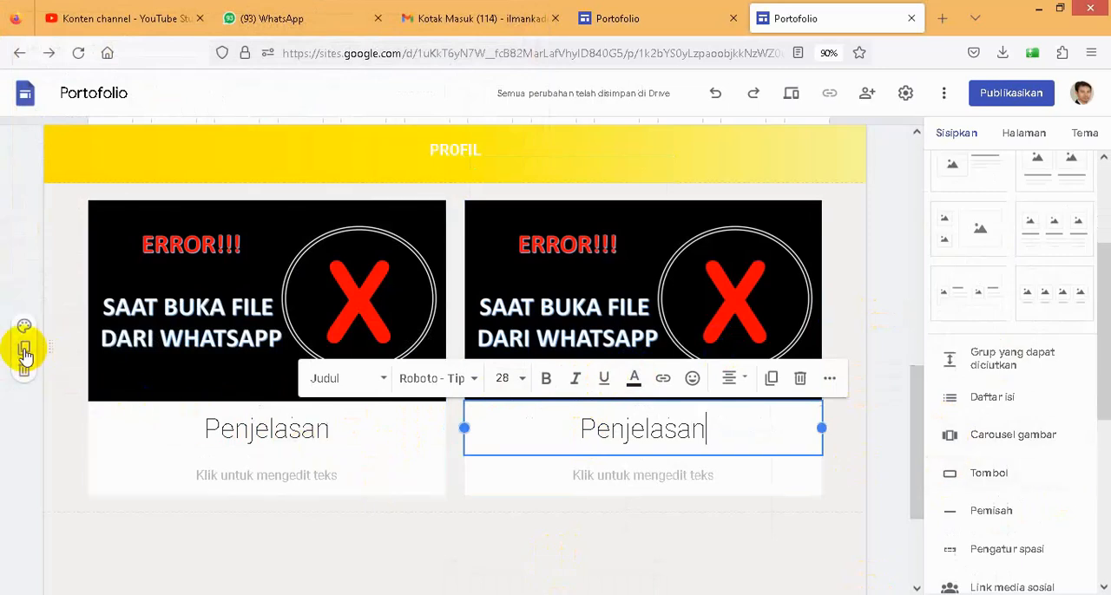
{"action": "left_click", "coordinate": [124, 399]}
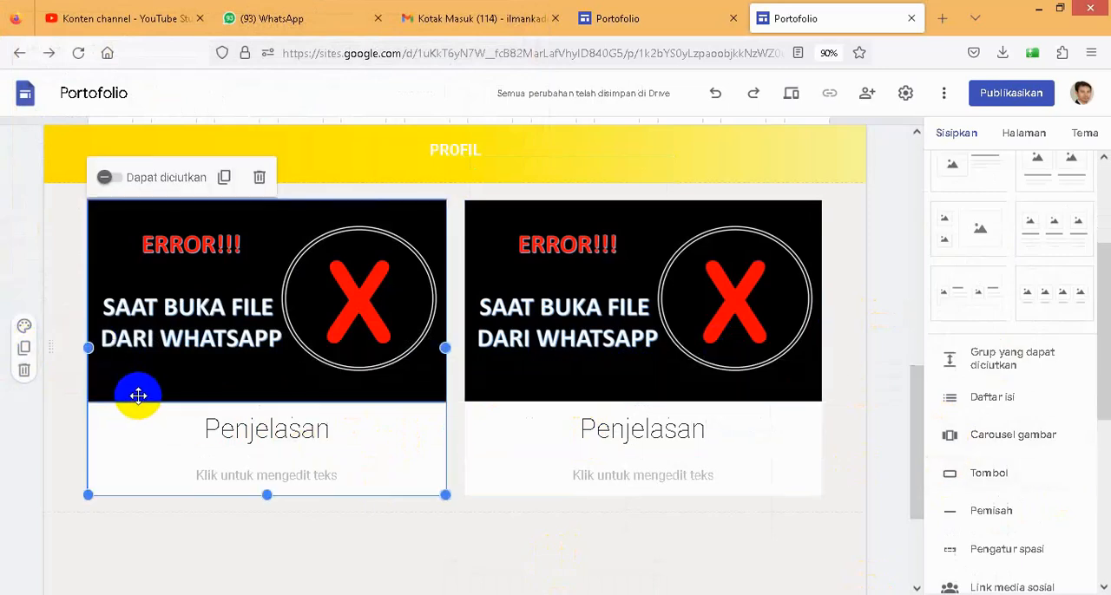
{"action": "left_click", "coordinate": [308, 381]}
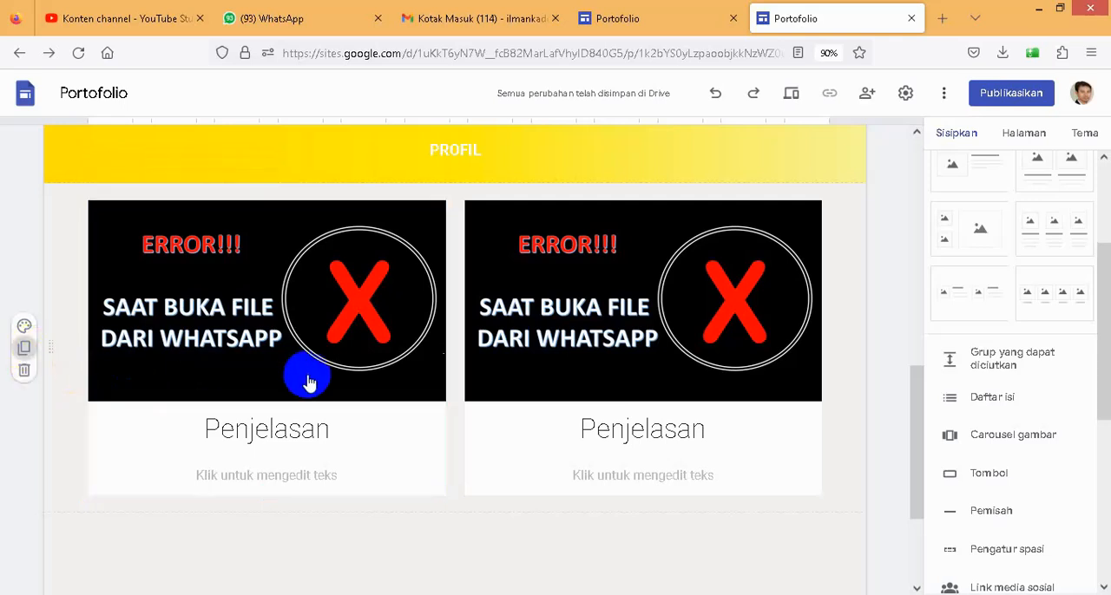
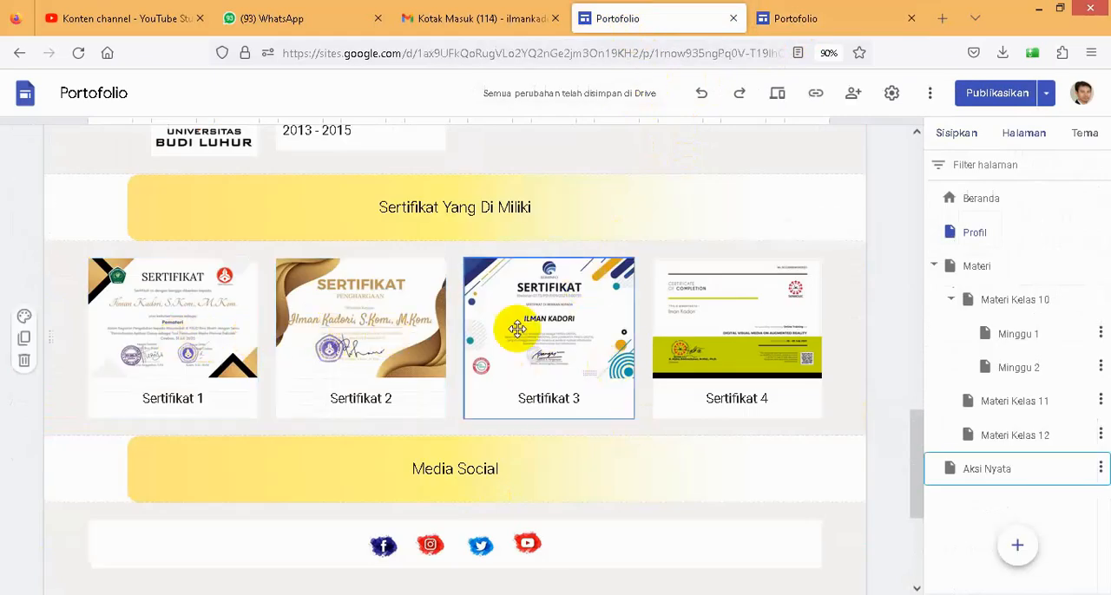
- Return to the new site and insert a four-column image-and-caption content block below the SERTIFIKAT YANG DIMILIKI banner
{"action": "left_click", "coordinate": [806, 21]}
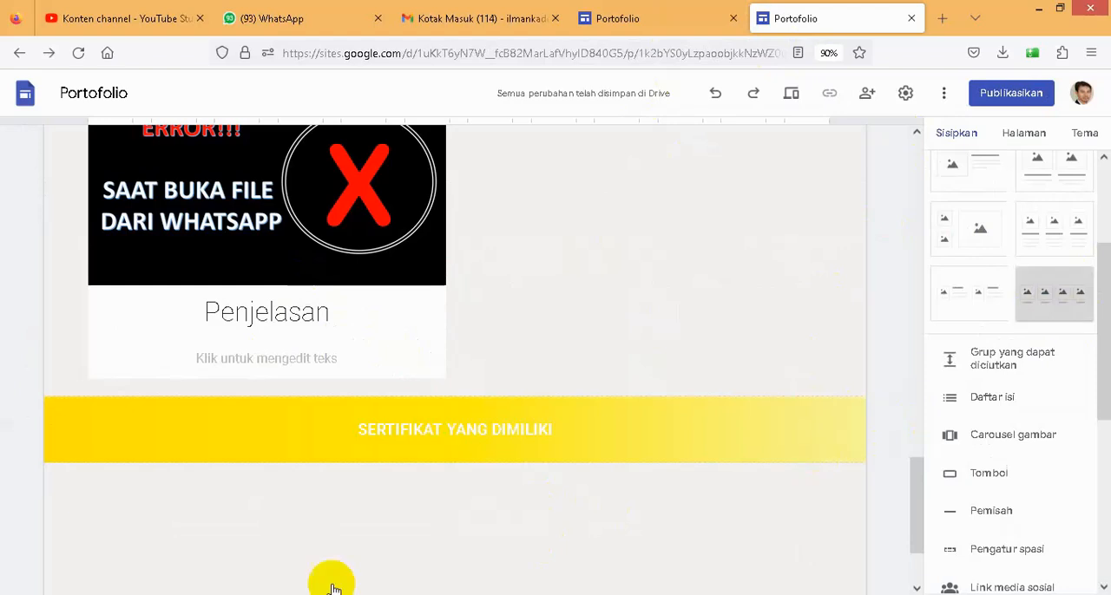
{"action": "left_click_drag", "start_coordinate": [367, 491], "coordinate": [367, 490]}
{"action": "scroll", "coordinate": [355, 491], "scroll_direction": "down", "scroll_amount": 3}
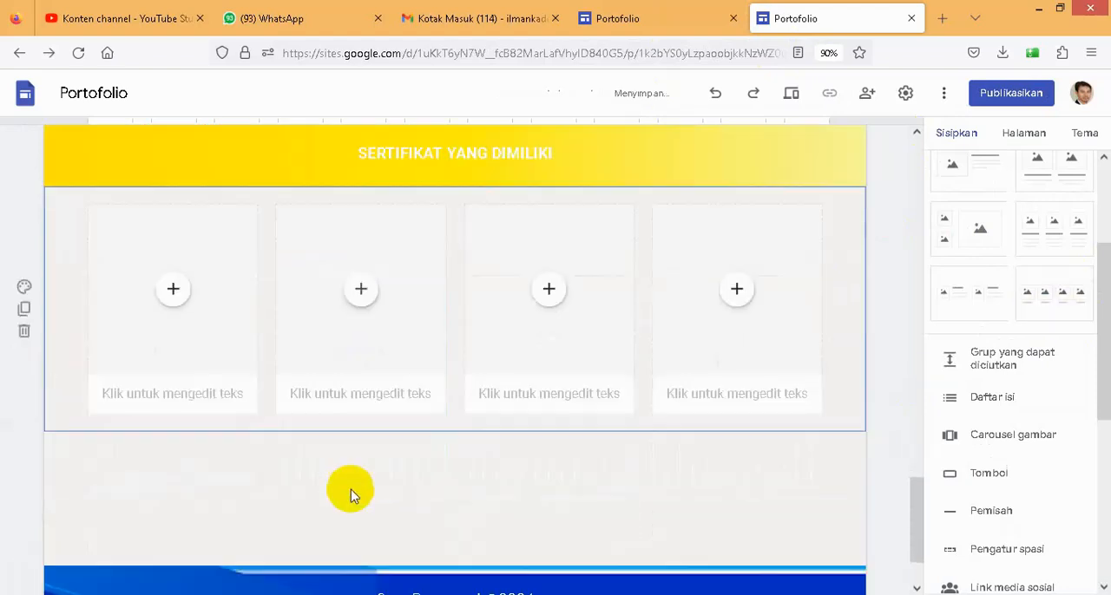
- Upload eCert-63353_page-0001 from Downloads > SMK Informatika Al Irsyad > bahan seminar into the first certificate placeholder and uncrop the image
{"action": "left_click", "coordinate": [173, 287]}
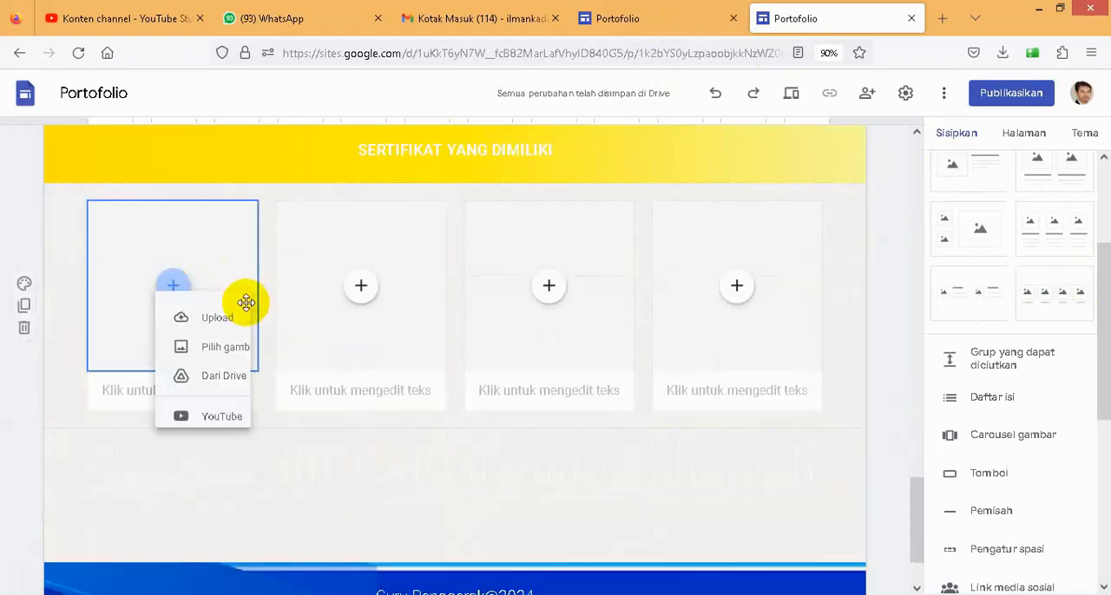
{"action": "left_click", "coordinate": [217, 337]}
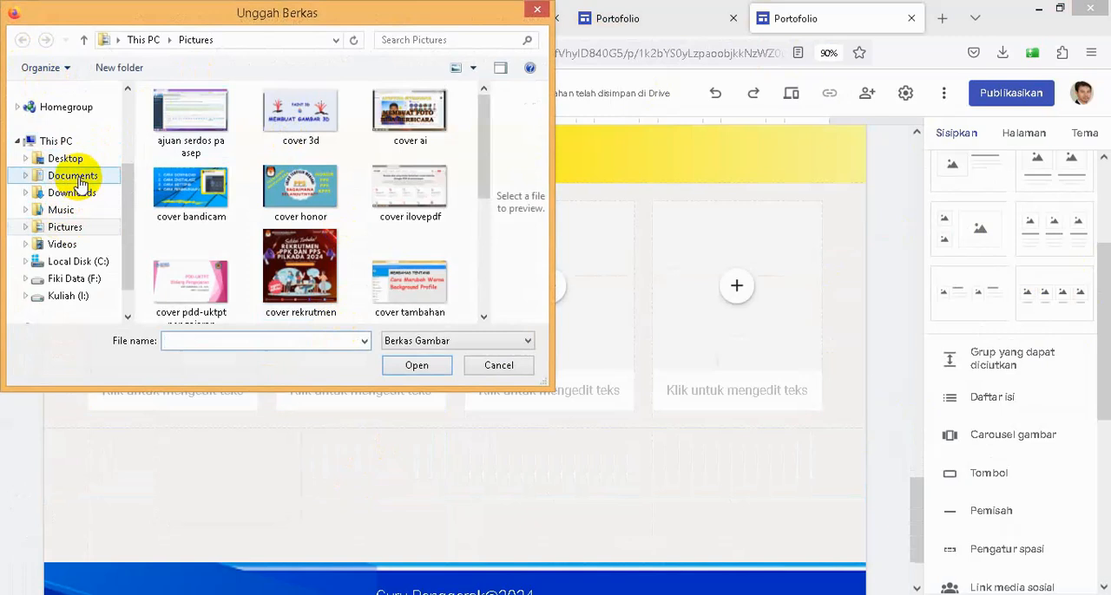
{"action": "left_click", "coordinate": [78, 193]}
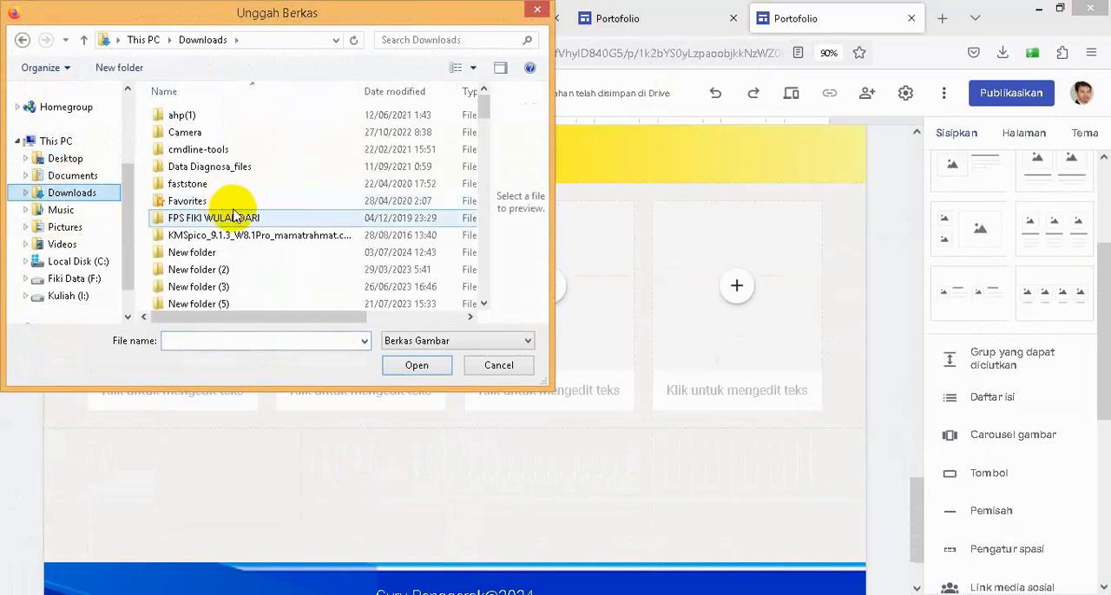
{"action": "left_click", "coordinate": [255, 235]}
{"action": "scroll", "coordinate": [255, 235], "scroll_direction": "down", "scroll_amount": 1}
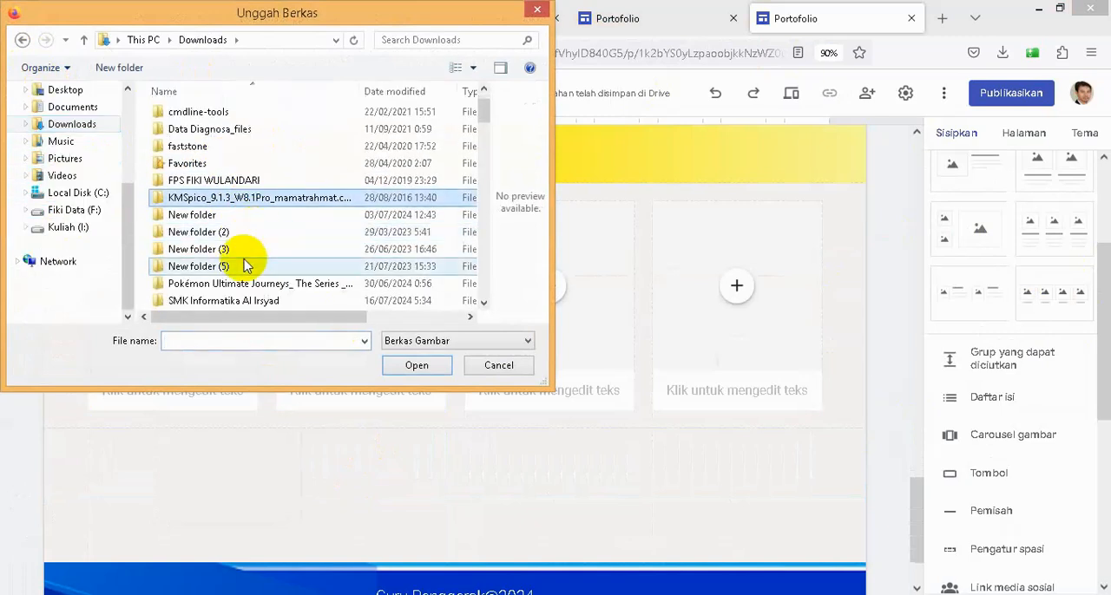
{"action": "double_click", "coordinate": [226, 305]}
{"action": "left_click", "coordinate": [206, 120]}
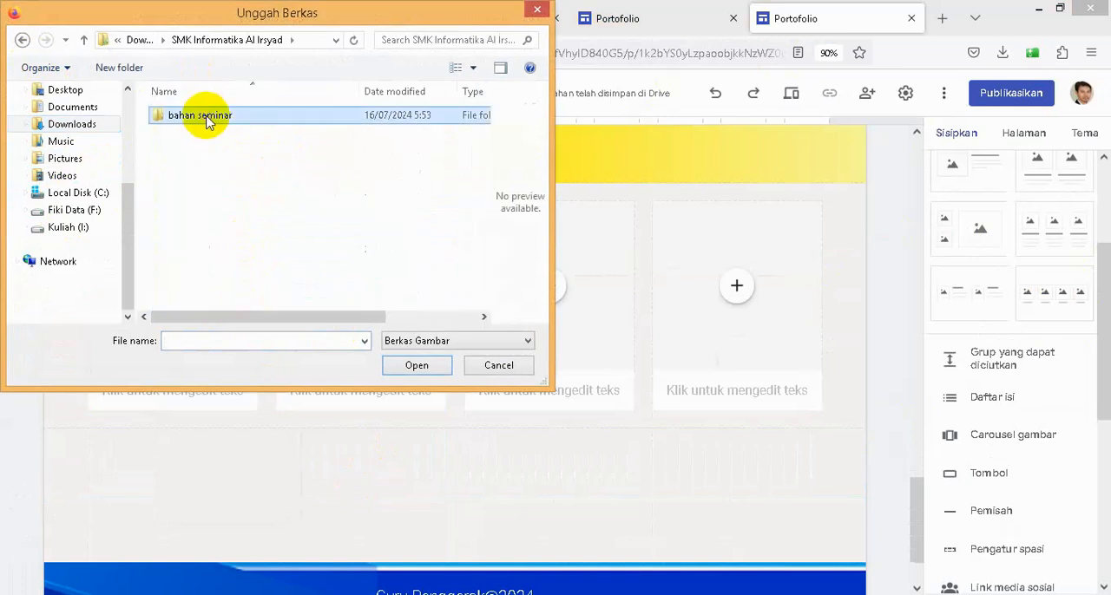
{"action": "double_click", "coordinate": [206, 120]}
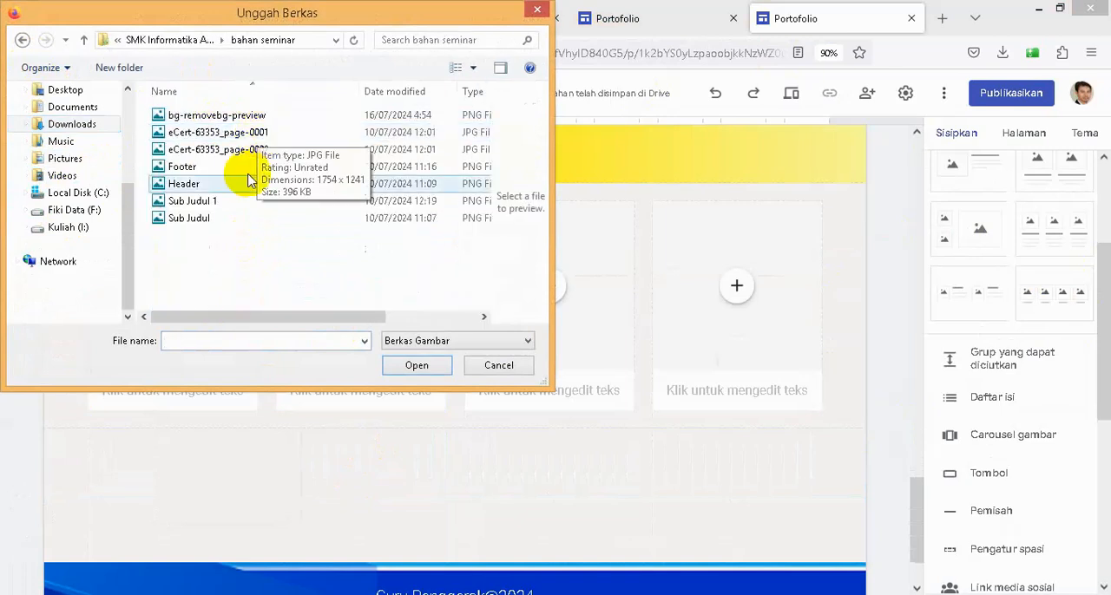
{"action": "left_click", "coordinate": [235, 132]}
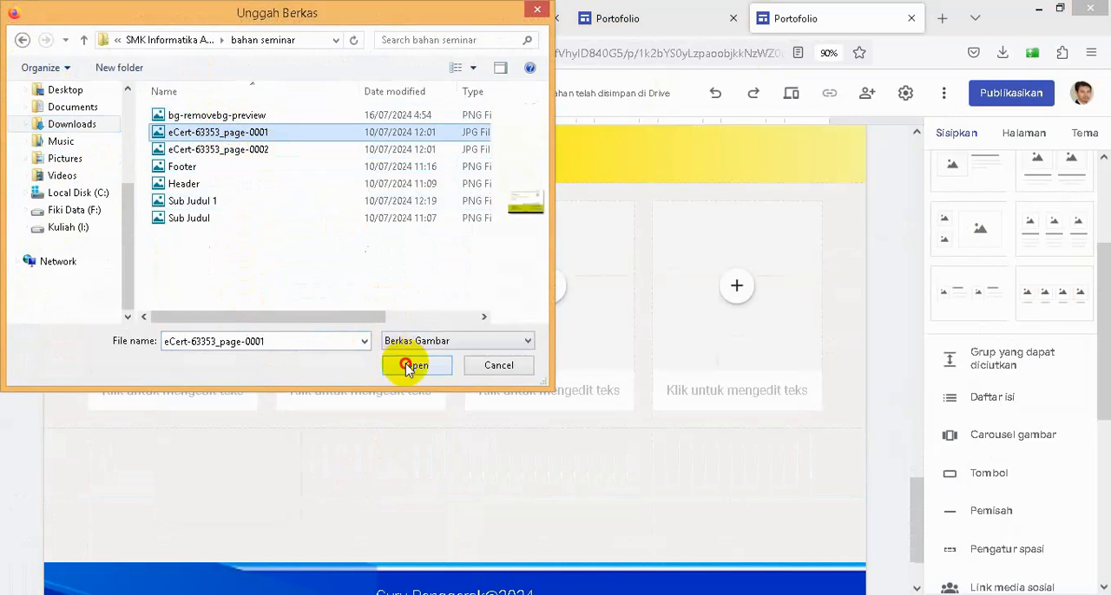
{"action": "left_click", "coordinate": [416, 365]}
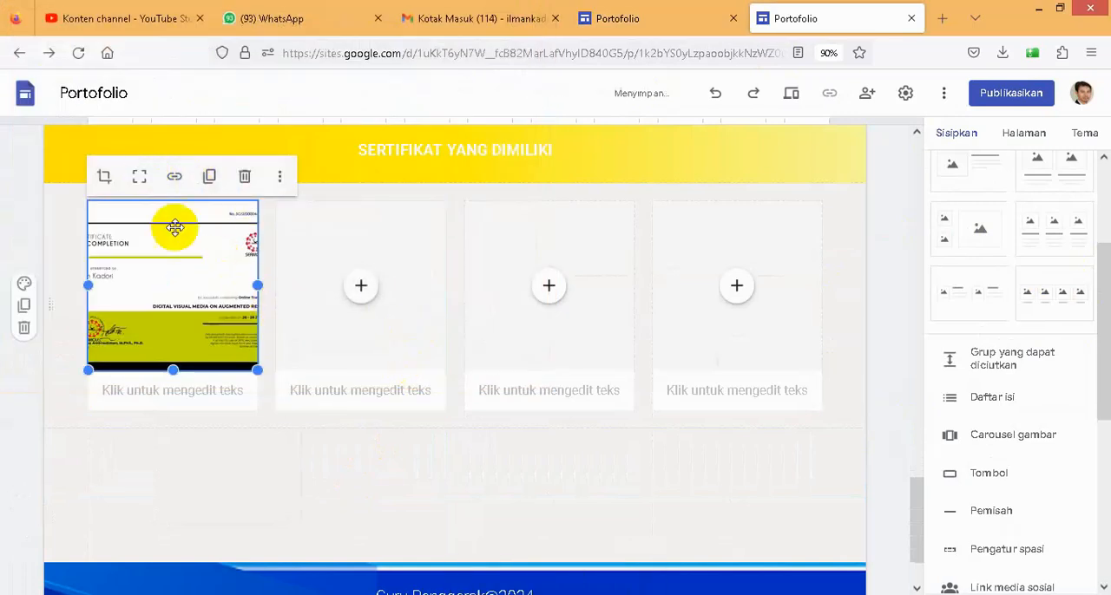
{"action": "left_click", "coordinate": [140, 178]}
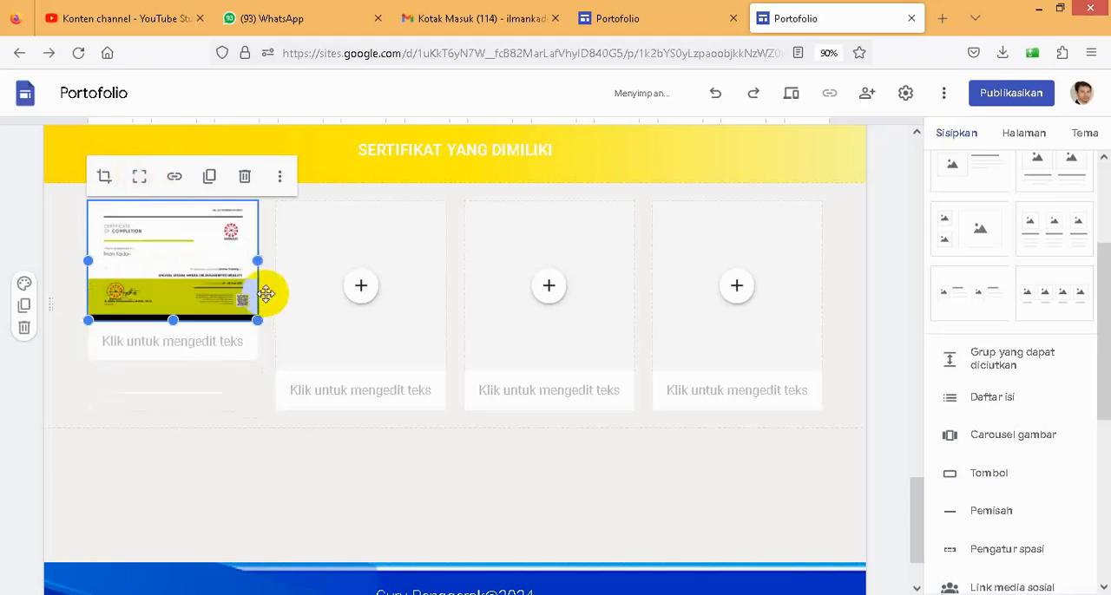
- Upload eCert-63353_page-0001 from the bahan seminar folder into the second certificate placeholder and uncrop it
{"action": "left_click", "coordinate": [362, 287]}
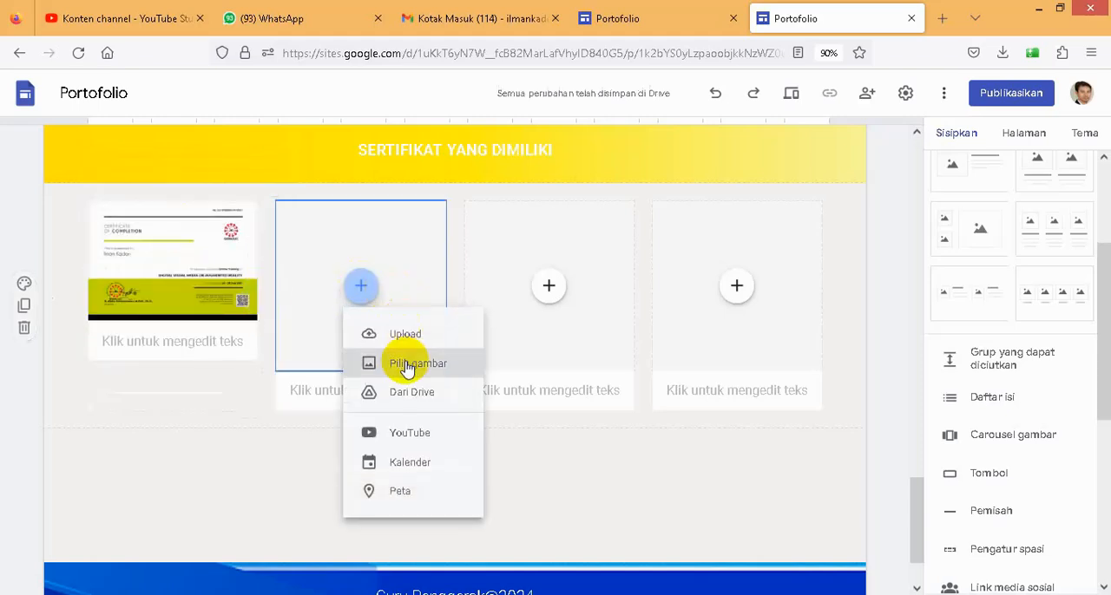
{"action": "left_click", "coordinate": [397, 337]}
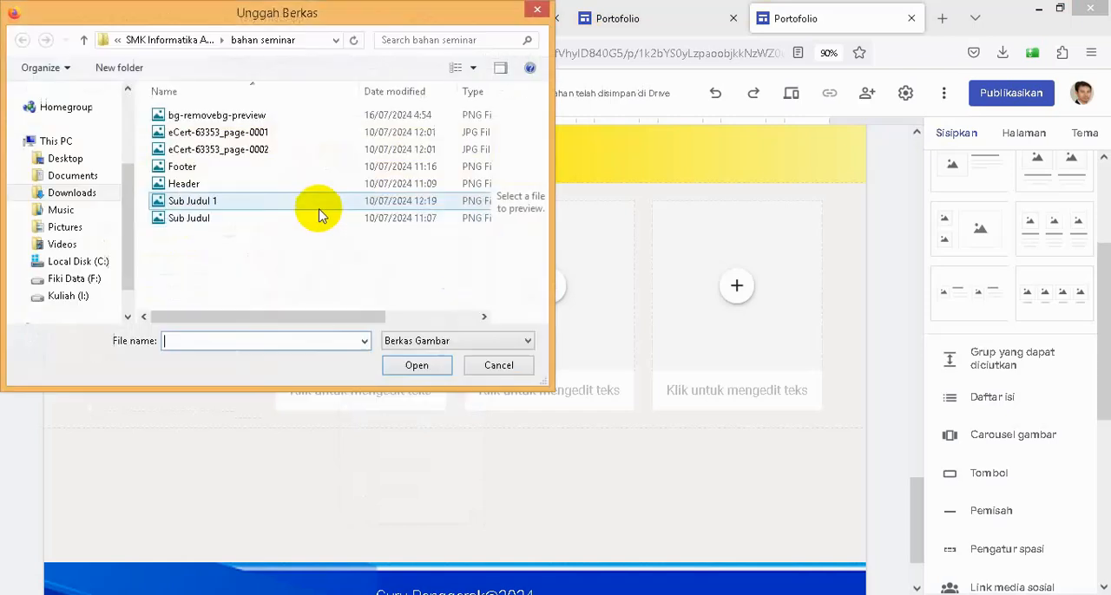
{"action": "left_click", "coordinate": [225, 137]}
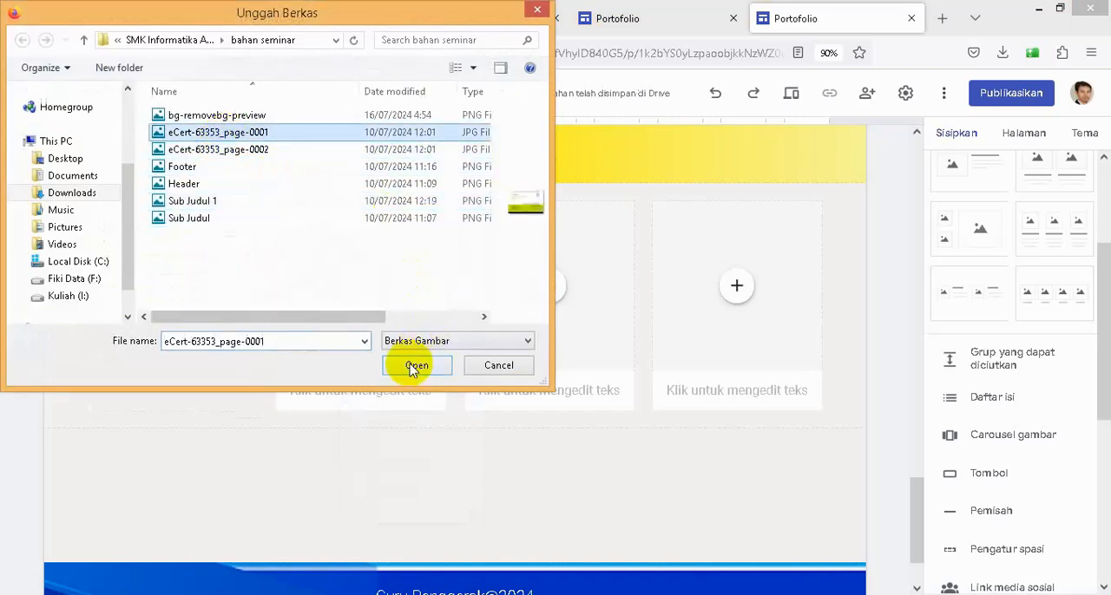
{"action": "left_click", "coordinate": [417, 366]}
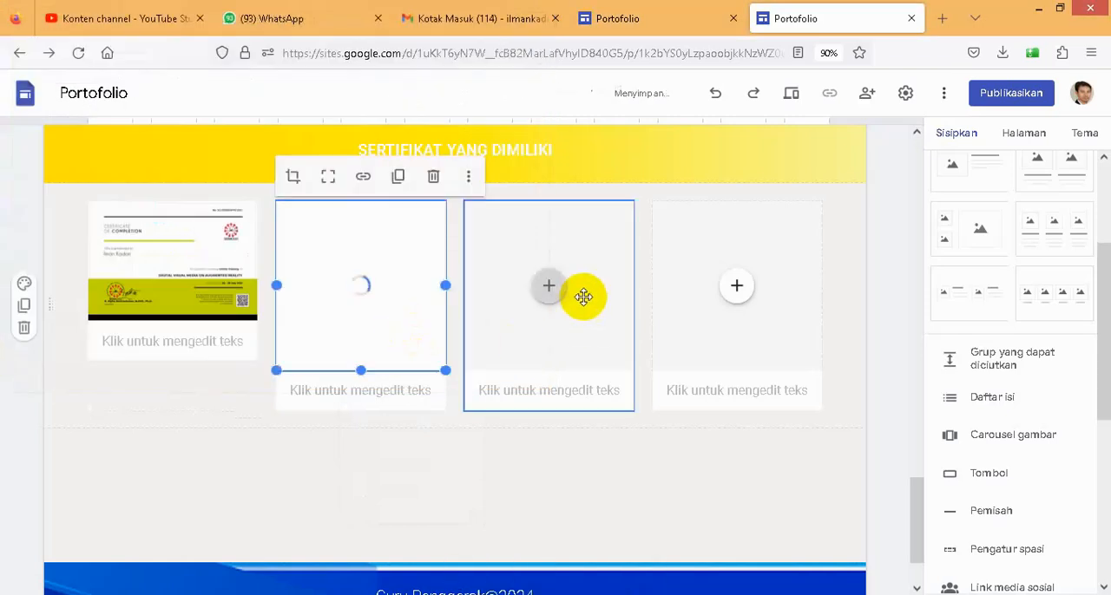
{"action": "left_click", "coordinate": [326, 180]}
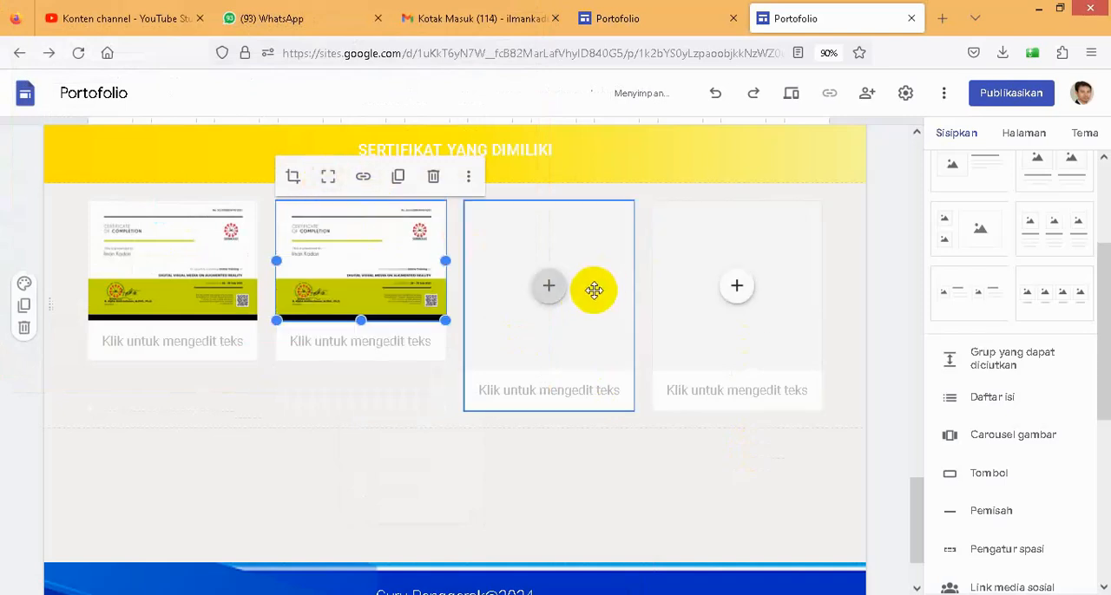
- Upload eCert-63353_page-0001 from the bahan seminar folder into the third certificate placeholder and uncrop it
{"action": "left_click", "coordinate": [554, 299]}
{"action": "left_click", "coordinate": [556, 299]}
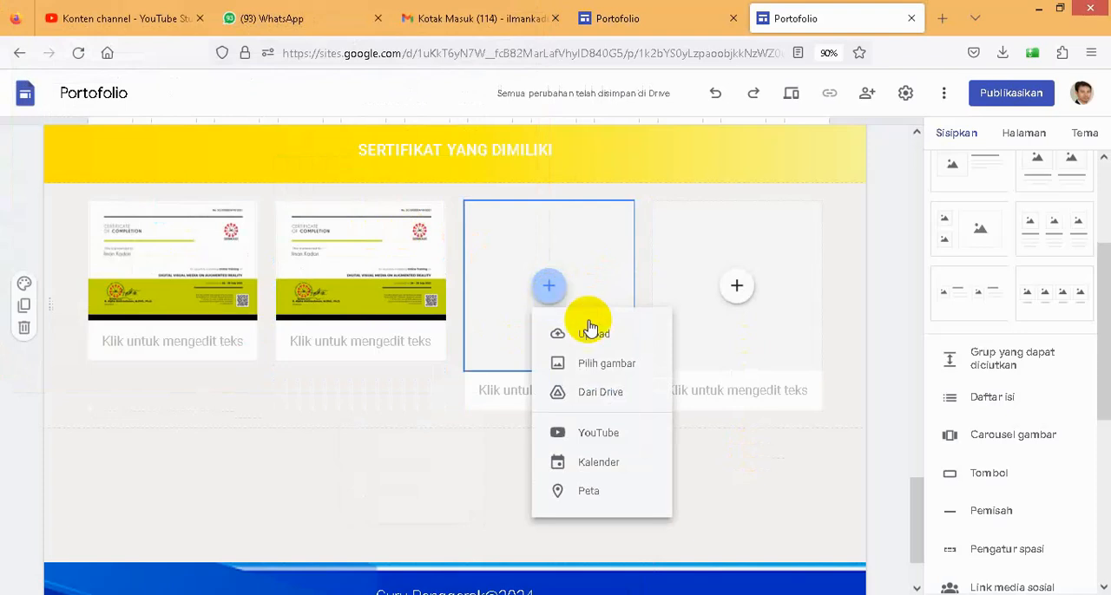
{"action": "key", "text": "Return"}
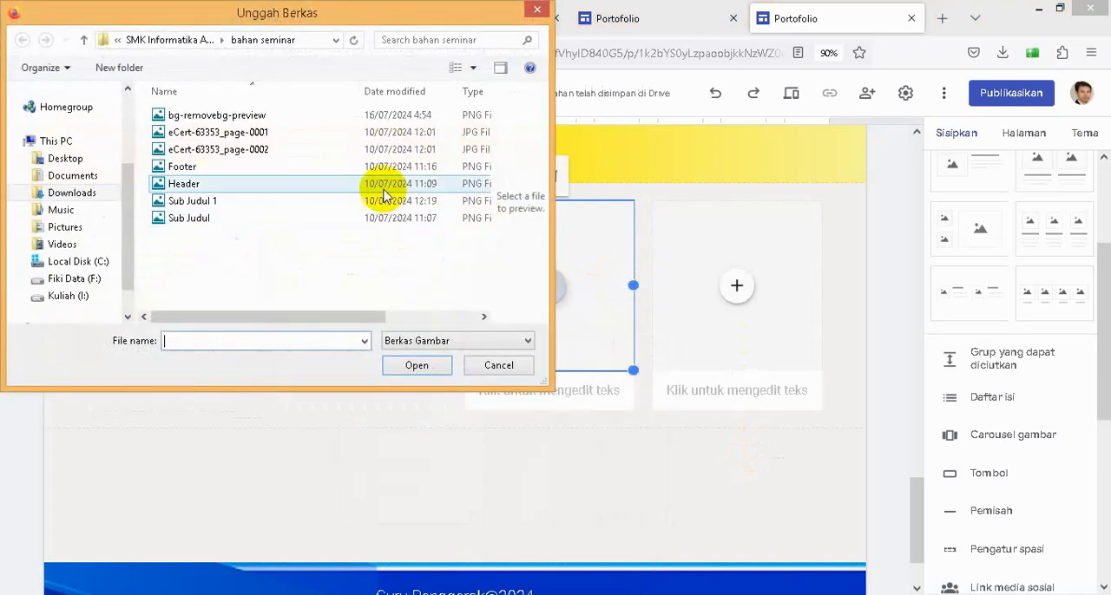
{"action": "left_click", "coordinate": [264, 131]}
{"action": "left_click", "coordinate": [416, 365]}
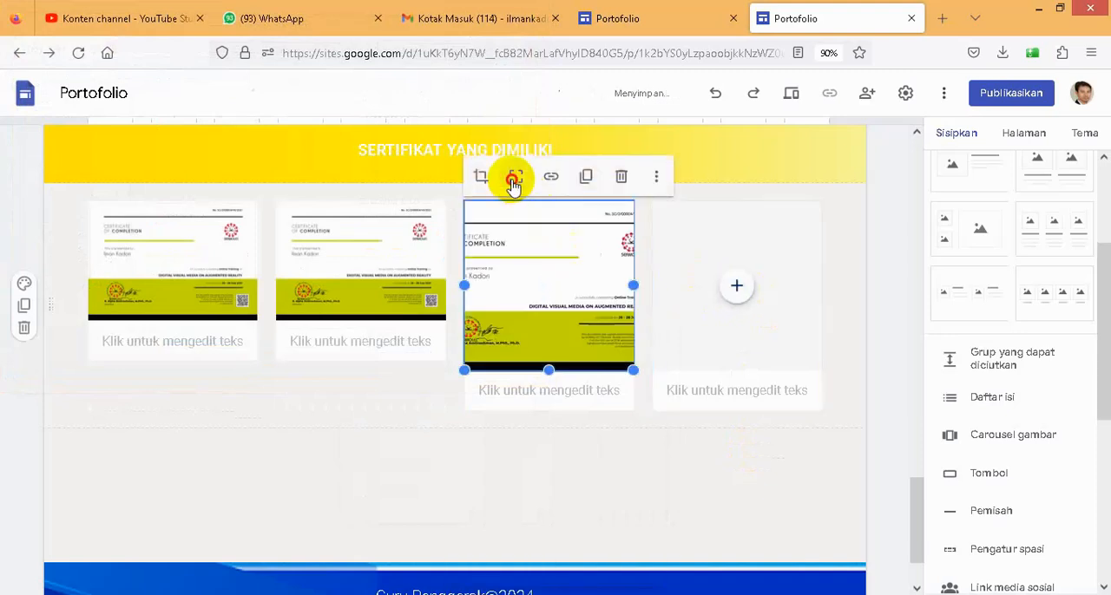
{"action": "left_click", "coordinate": [515, 176]}
- Upload eCert-63353_page-0001 from the bahan seminar folder into the fourth certificate placeholder and uncrop it
{"action": "left_click", "coordinate": [735, 289]}
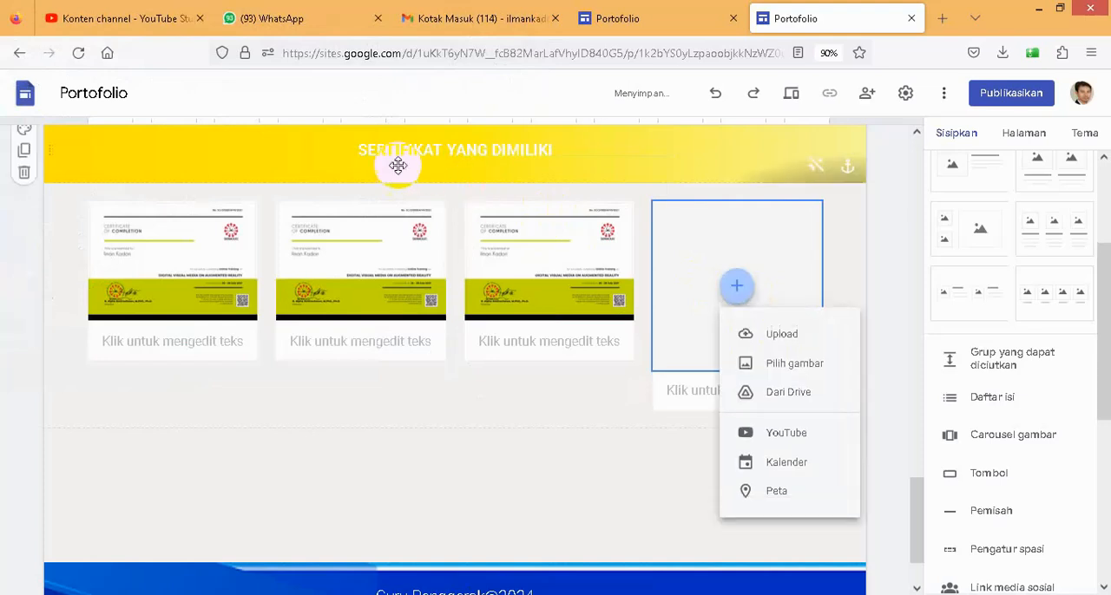
{"action": "left_click", "coordinate": [784, 338]}
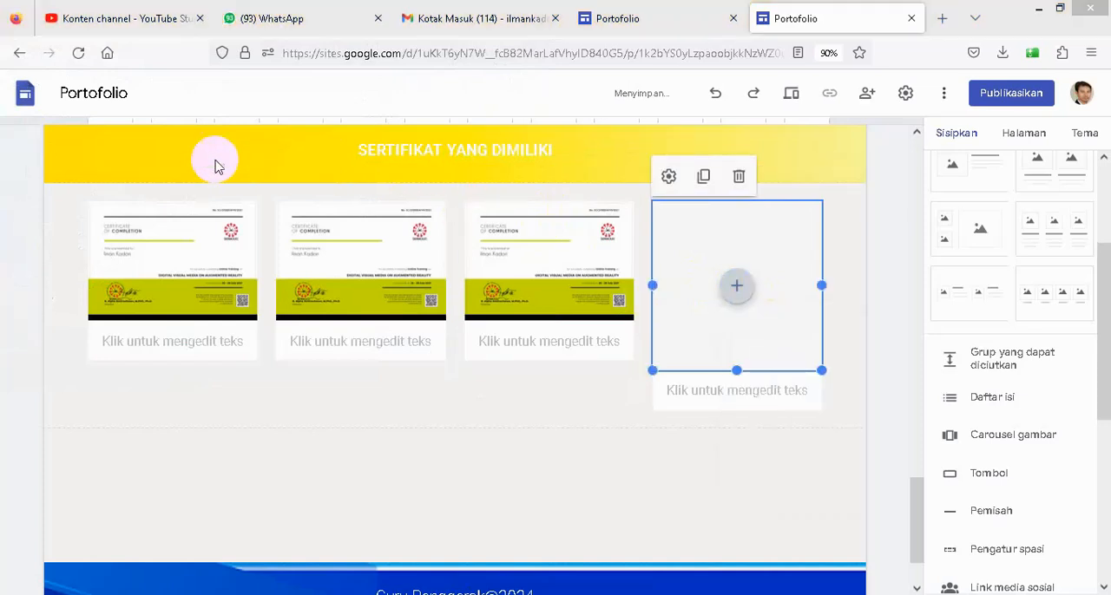
{"action": "left_click", "coordinate": [202, 132]}
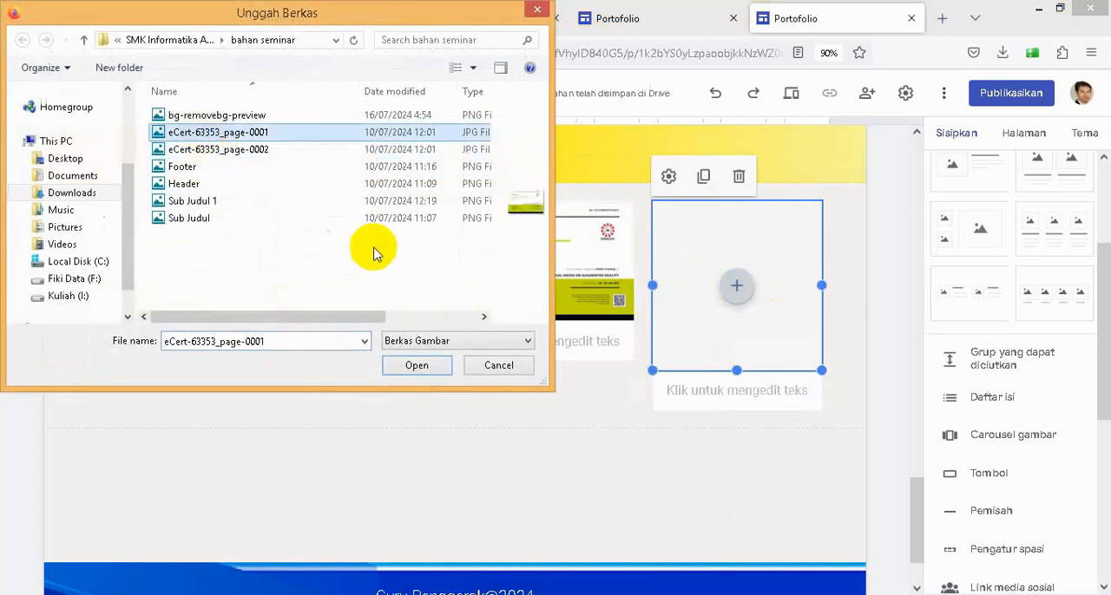
{"action": "left_click", "coordinate": [417, 365]}
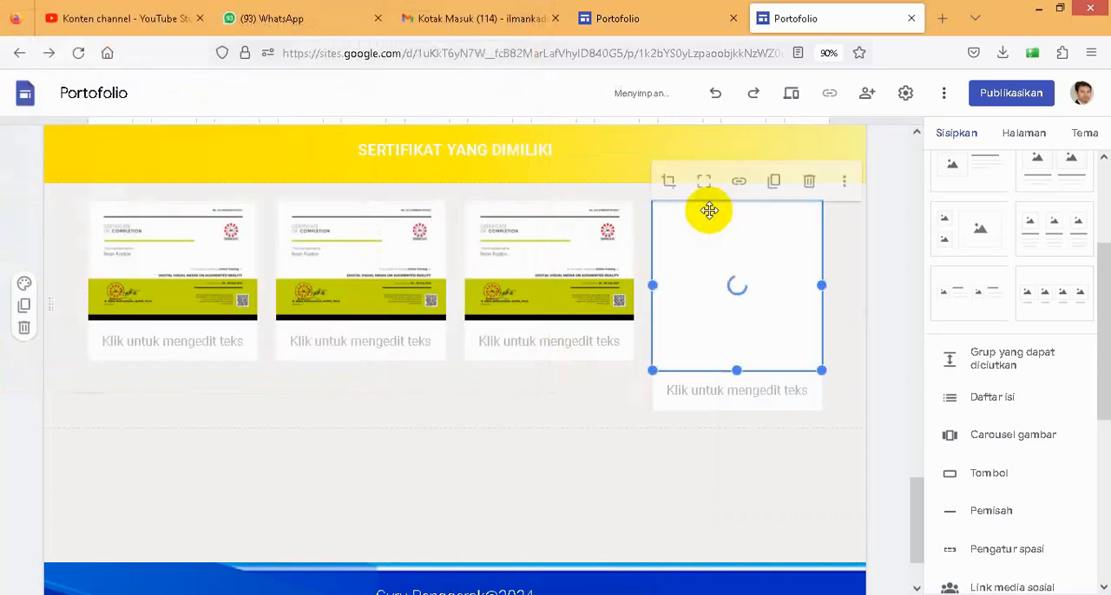
{"action": "left_click", "coordinate": [704, 184]}
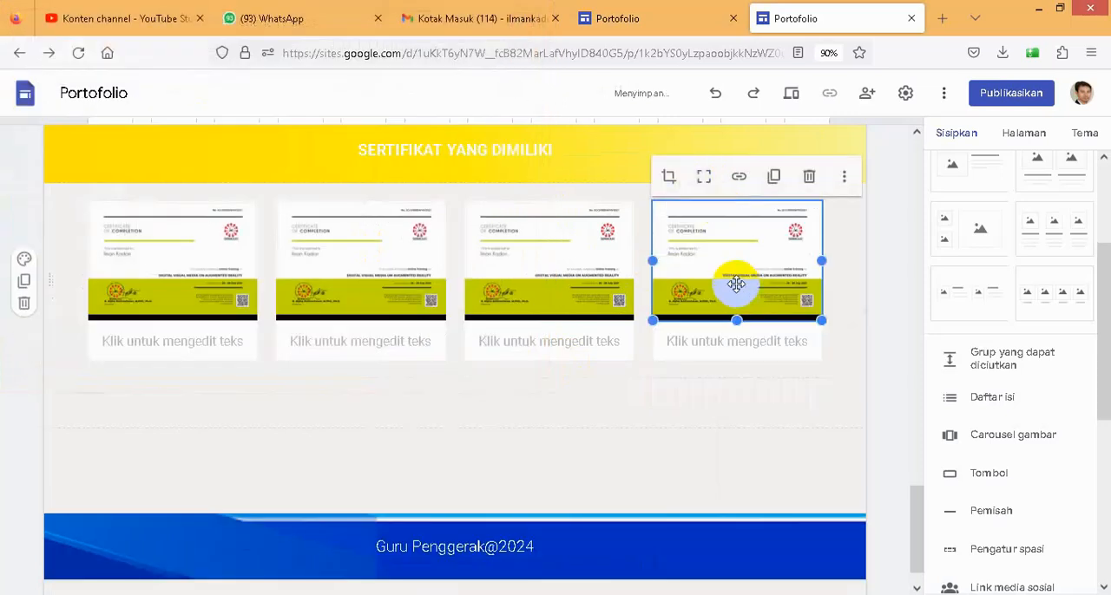
- Caption all four certificate images "Penjelasan", removing the extra blank line wherever the pasted text adds one
{"action": "left_click", "coordinate": [170, 341]}
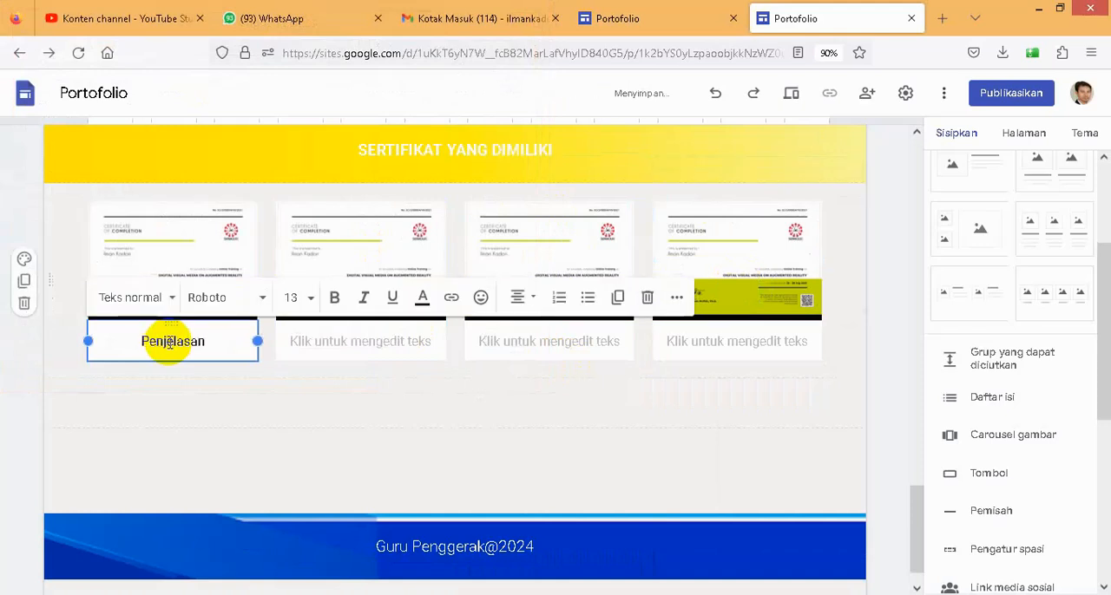
{"action": "left_click", "coordinate": [382, 343]}
{"action": "type", "text": "Penjelasan"}
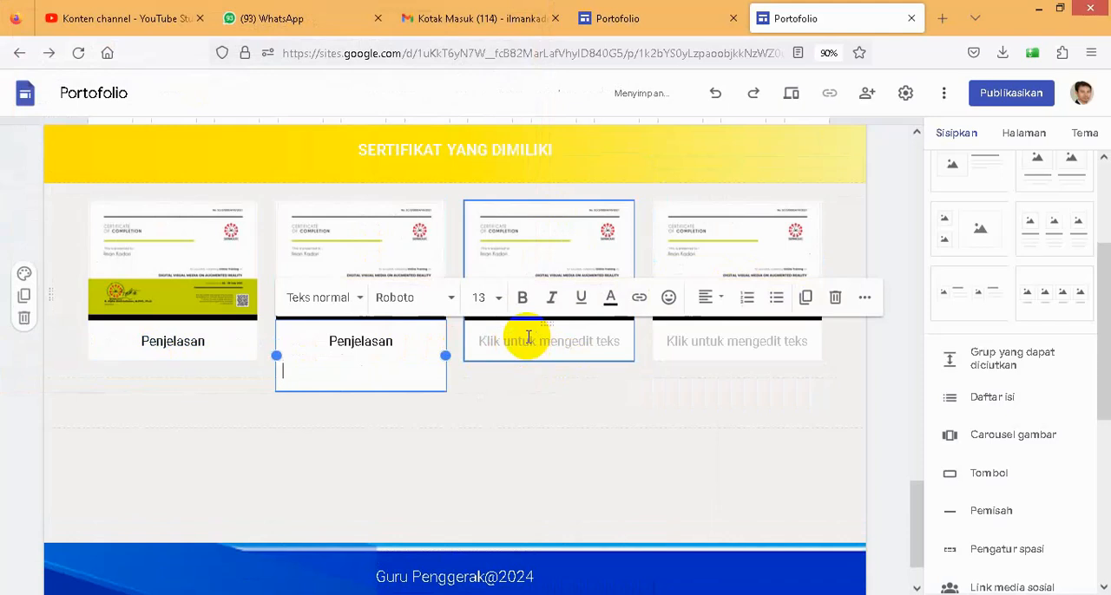
{"action": "key", "text": "BackSpace"}
{"action": "left_click", "coordinate": [526, 337]}
{"action": "type", "text": "Penjelasan"}
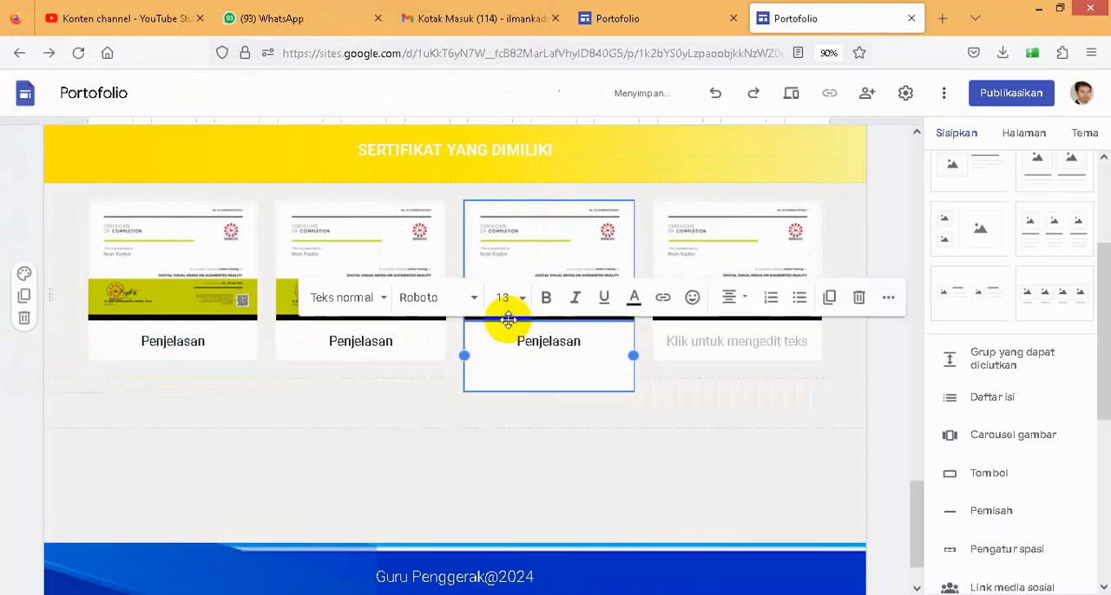
{"action": "key", "text": "BackSpace"}
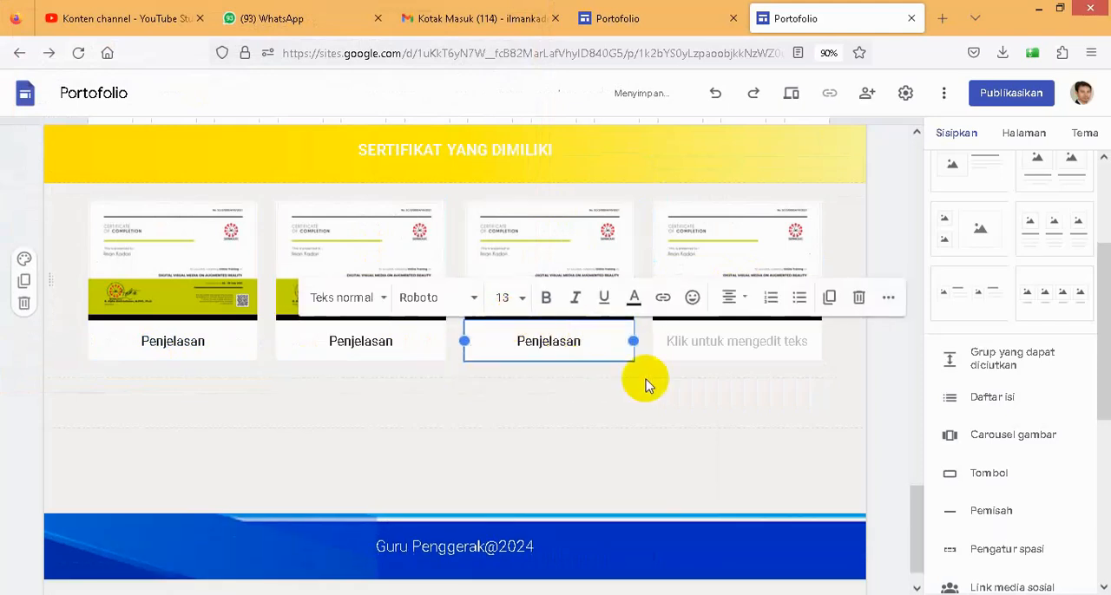
{"action": "left_click", "coordinate": [713, 339]}
{"action": "type", "text": "Penjelasan"}
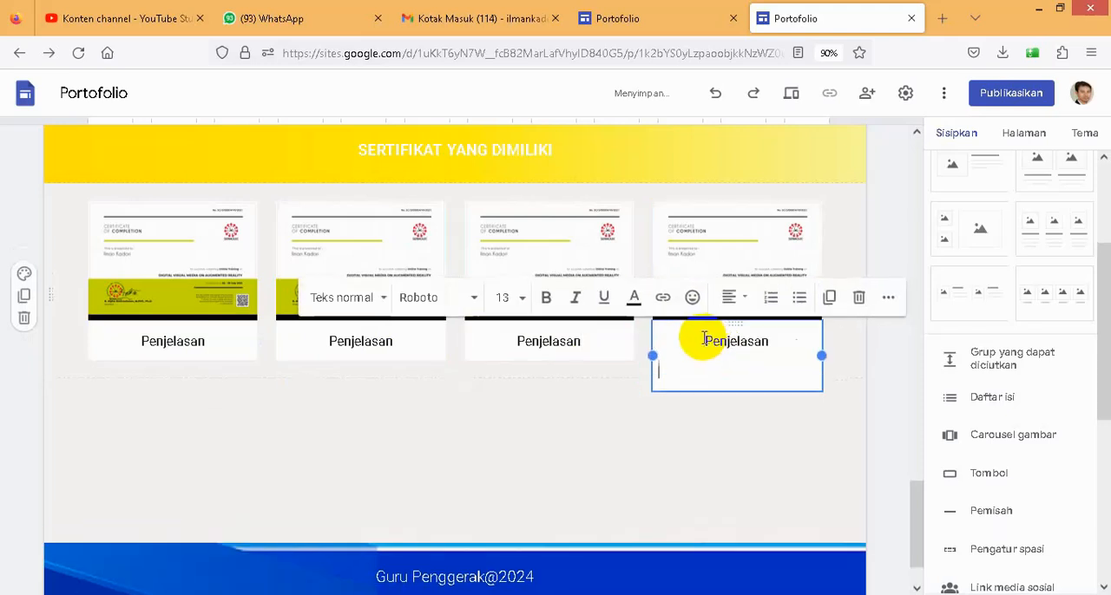
{"action": "key", "text": "BackSpace"}
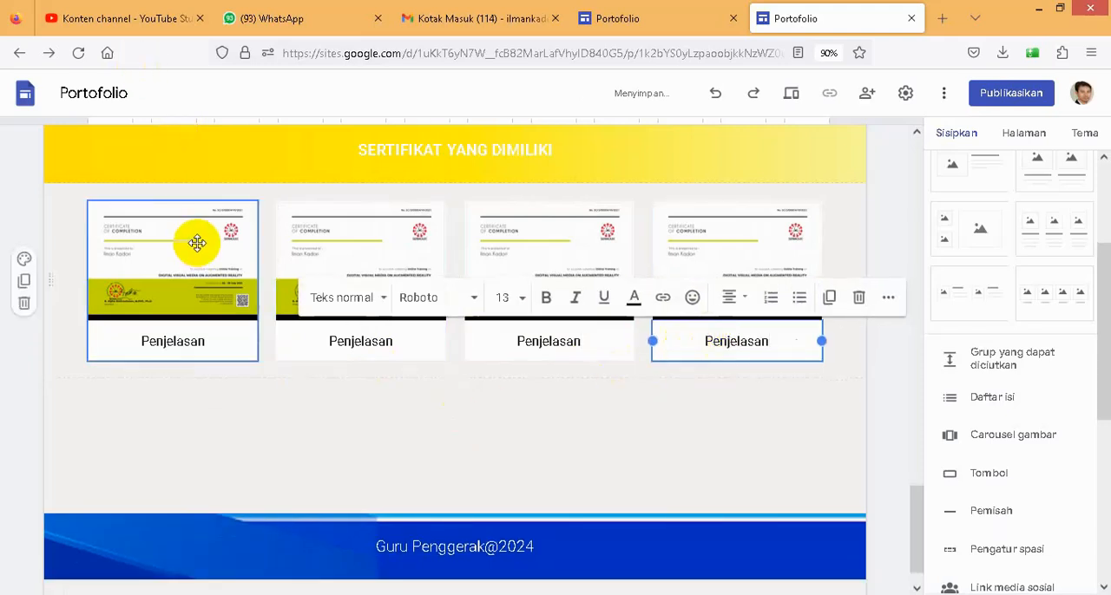
- Check the existing site's section order, then duplicate the new site's SERTIFIKAT YANG DIMILIKI banner and move the copy below the certificate images
{"action": "left_click", "coordinate": [632, 18]}
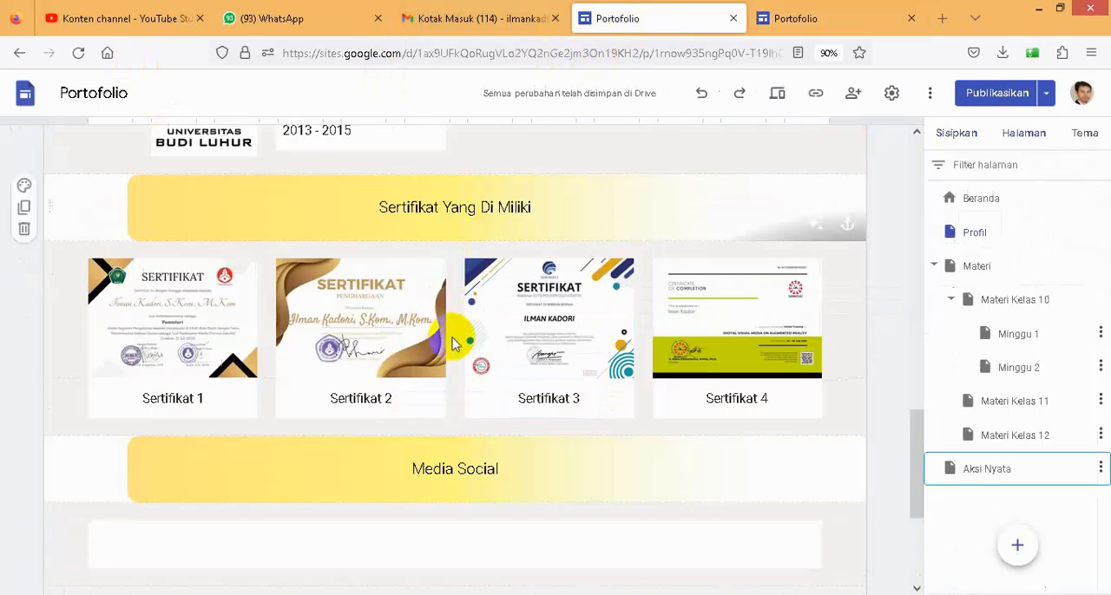
{"action": "left_click", "coordinate": [802, 22]}
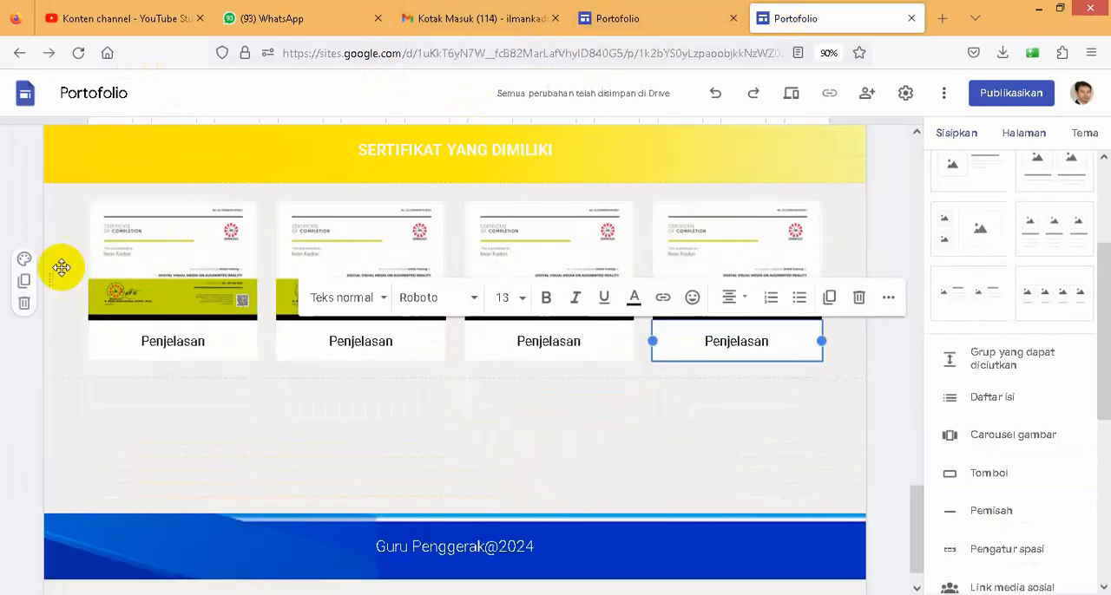
{"action": "scroll", "coordinate": [74, 164], "scroll_direction": "up", "scroll_amount": 1}
{"action": "scroll", "coordinate": [74, 163], "scroll_direction": "up", "scroll_amount": 1}
{"action": "left_click", "coordinate": [25, 237]}
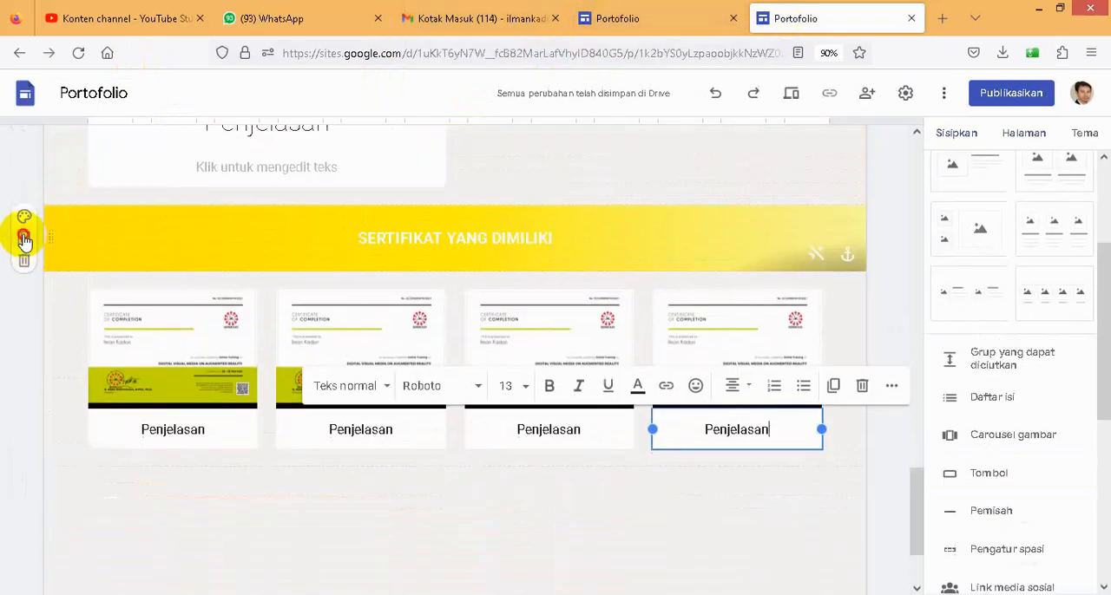
{"action": "scroll", "coordinate": [131, 329], "scroll_direction": "down", "scroll_amount": 1}
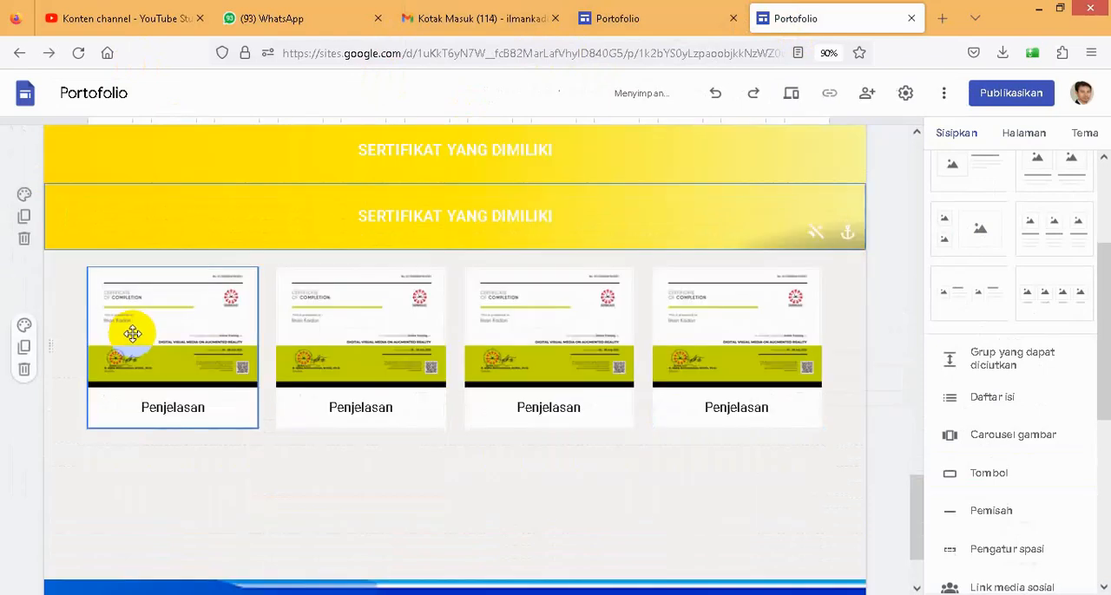
{"action": "left_click_drag", "start_coordinate": [53, 218], "coordinate": [70, 488]}
- Retitle the banner below the certificate images as "MEDIA SOSIAL"
{"action": "left_click", "coordinate": [324, 422]}
{"action": "left_click_drag", "start_coordinate": [474, 406], "coordinate": [555, 416]}
{"action": "type", "text": "MEDIA SOSIAL"}
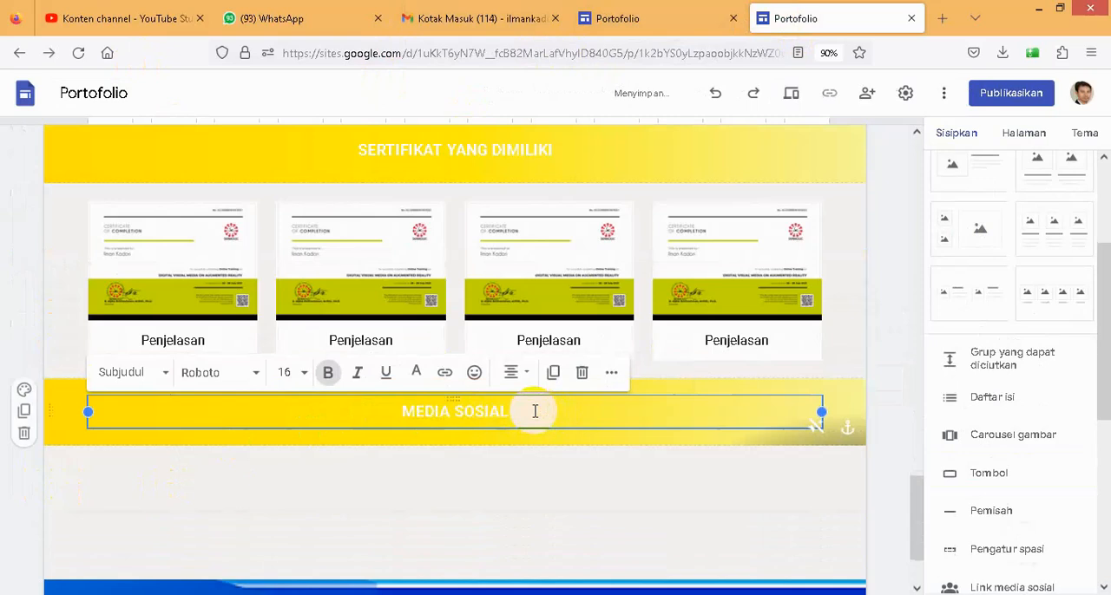
- Start a social media links block below the MEDIA SOSIAL banner and check the icons in the existing site's Media Social section
{"action": "left_click", "coordinate": [463, 494]}
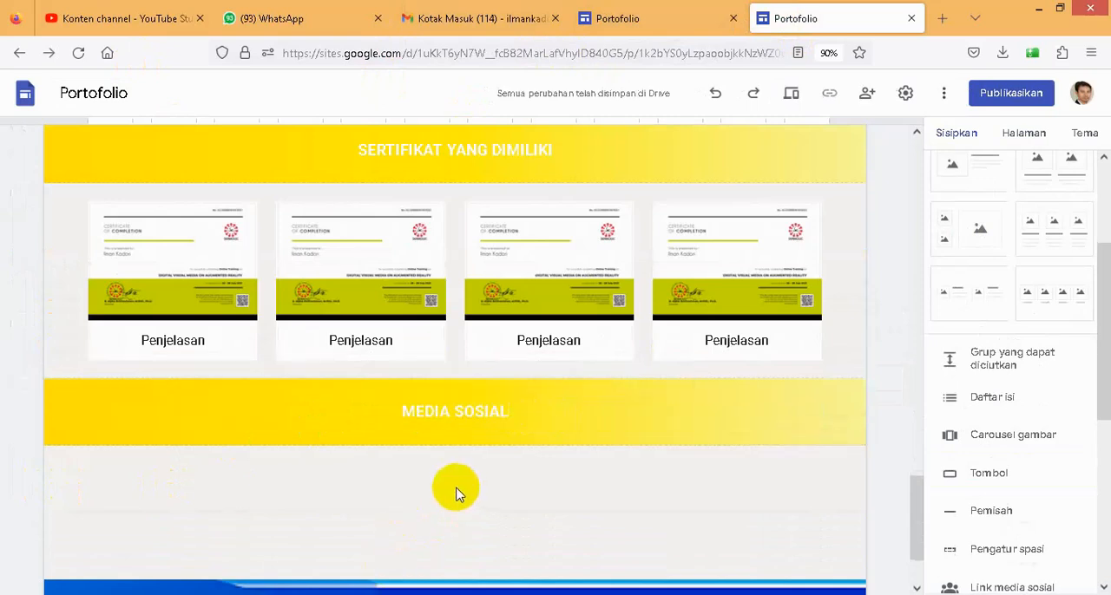
{"action": "scroll", "coordinate": [1011, 457], "scroll_direction": "down", "scroll_amount": 2}
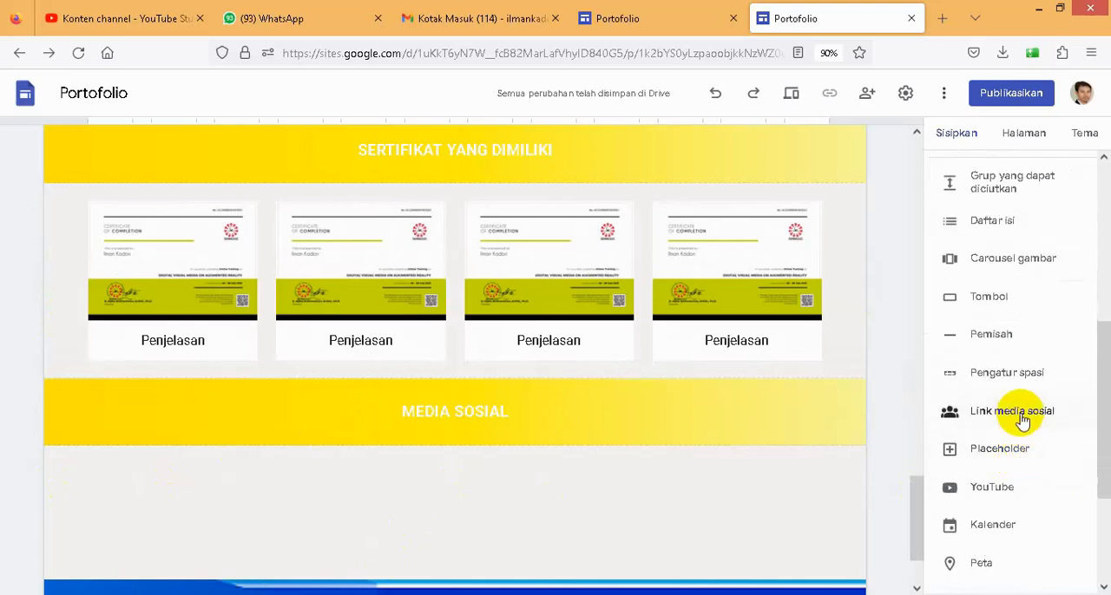
{"action": "left_click", "coordinate": [993, 415]}
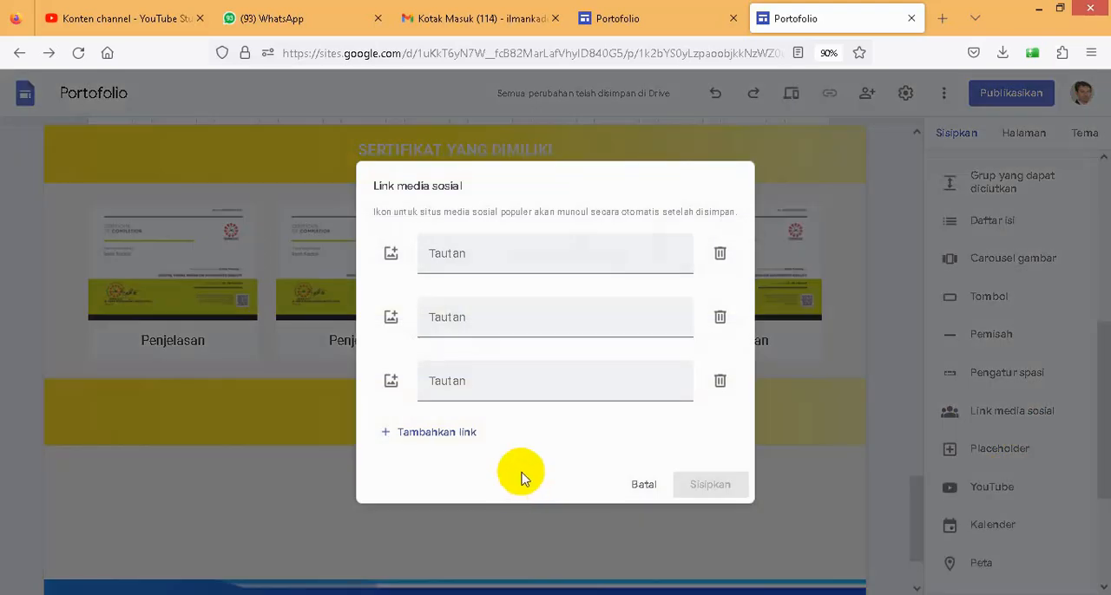
{"action": "left_click", "coordinate": [441, 245]}
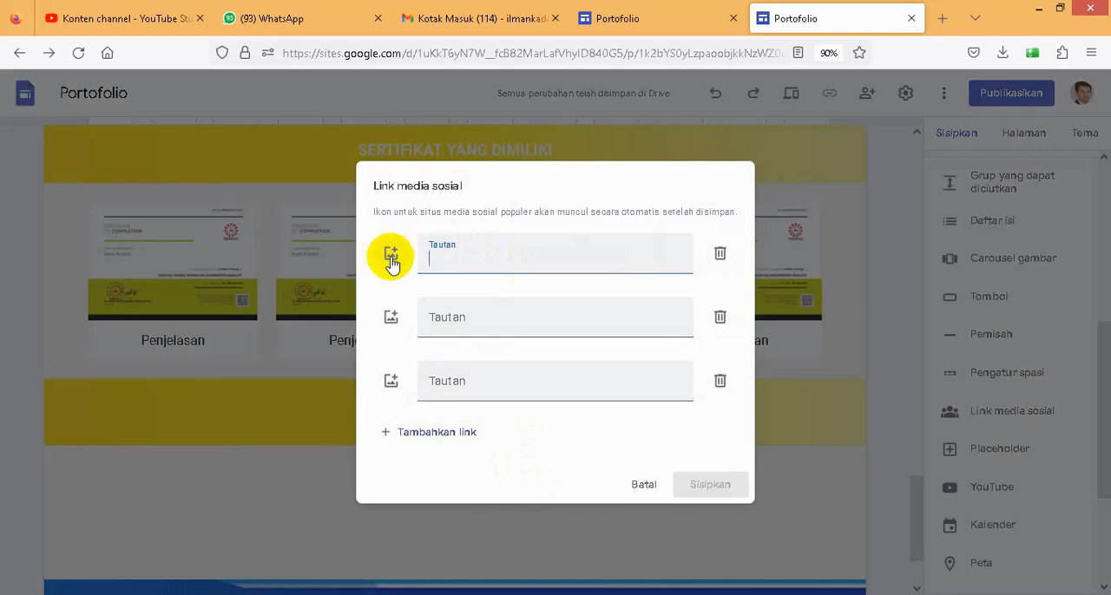
{"action": "left_click", "coordinate": [657, 23]}
{"action": "scroll", "coordinate": [446, 494], "scroll_direction": "down", "scroll_amount": 2}
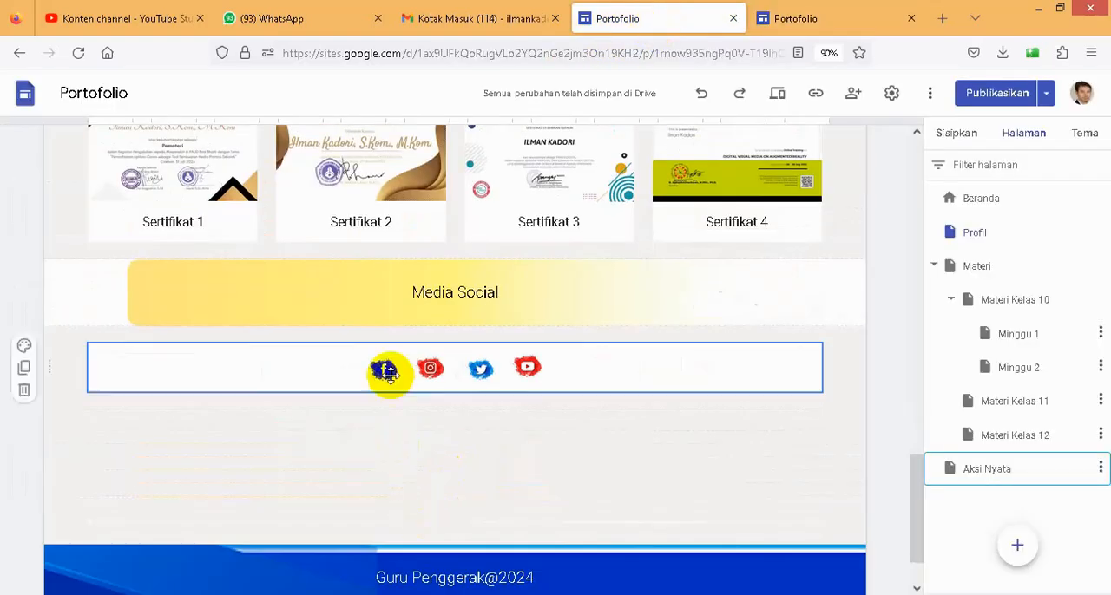
{"action": "left_click", "coordinate": [804, 24]}
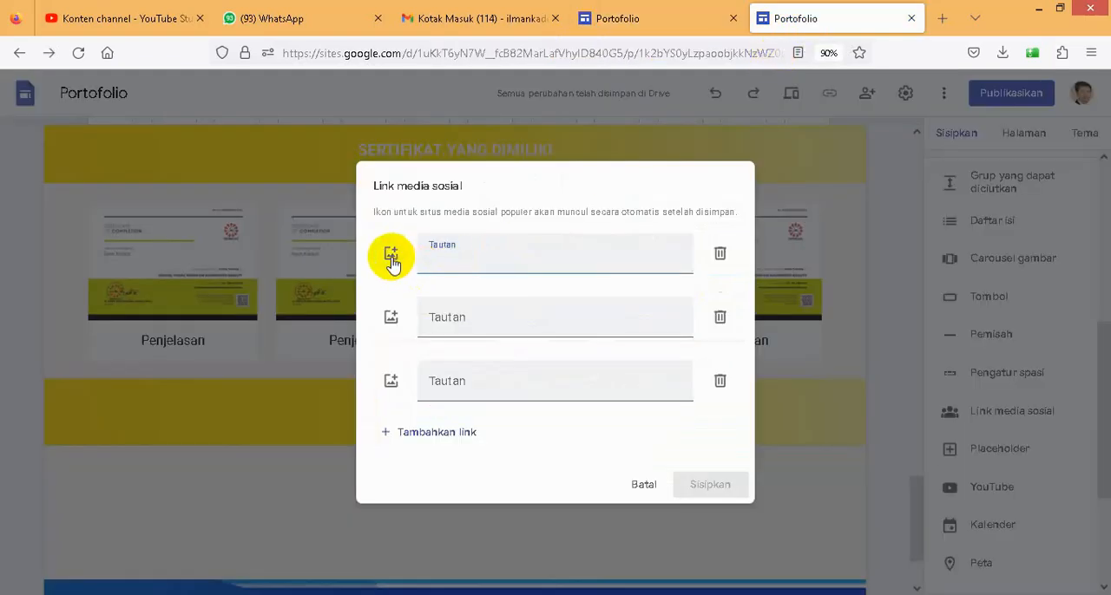
- Upload bg-removebg-preview from the bahan seminar folder as the icon for each of the three social media links
{"action": "left_click", "coordinate": [392, 258]}
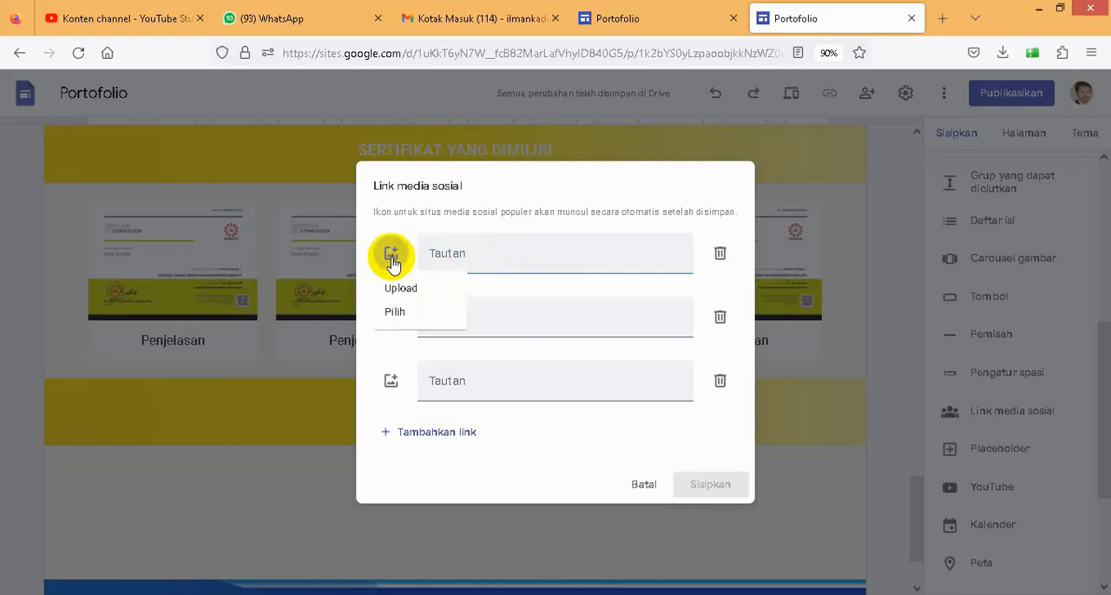
{"action": "left_click", "coordinate": [398, 289]}
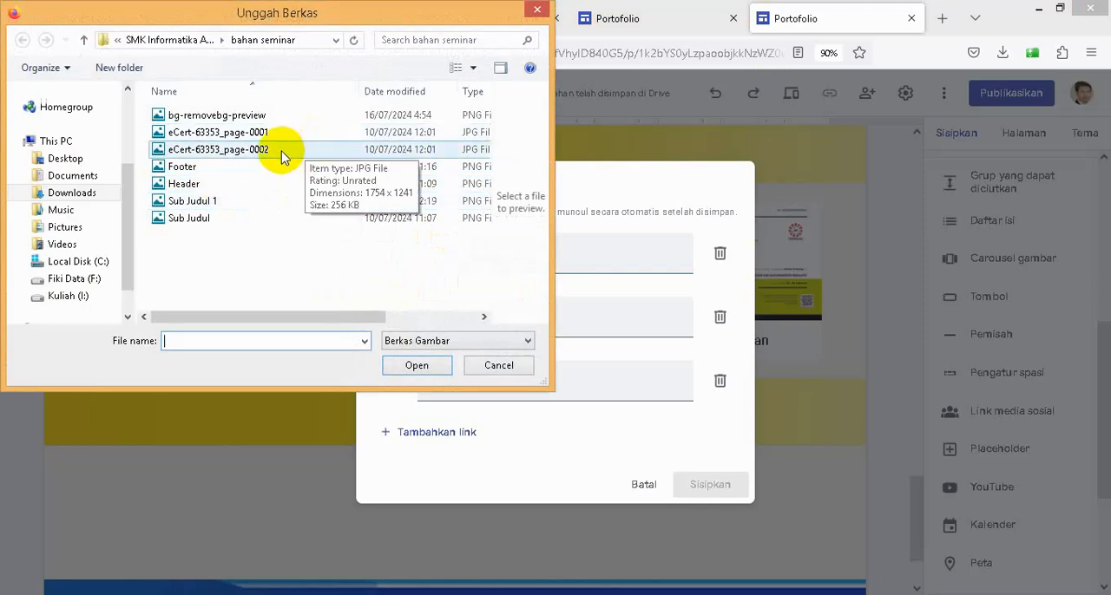
{"action": "left_click", "coordinate": [236, 119]}
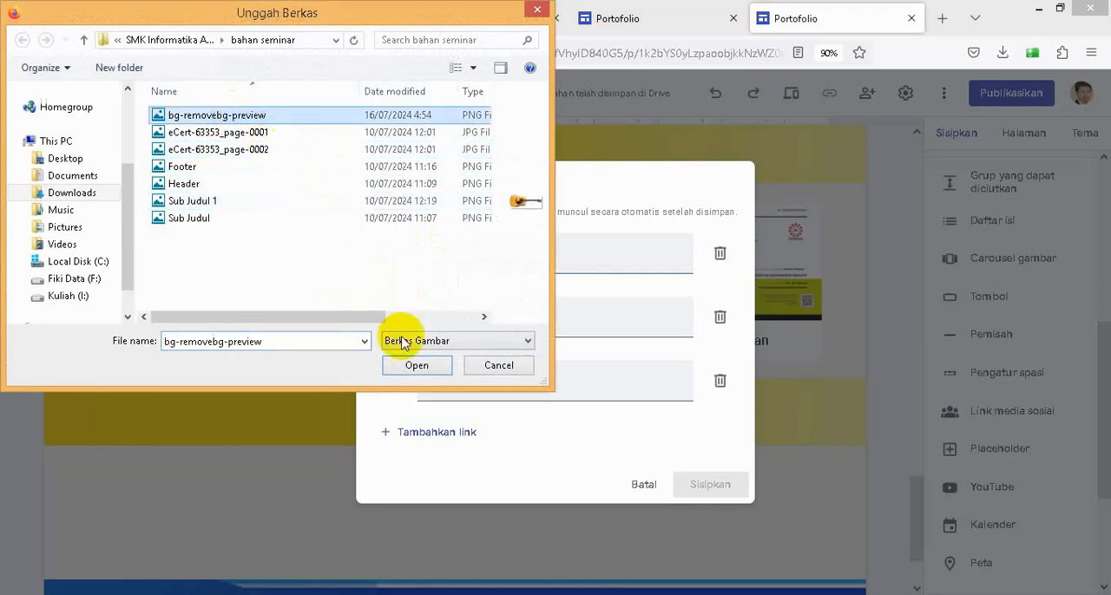
{"action": "left_click", "coordinate": [419, 366]}
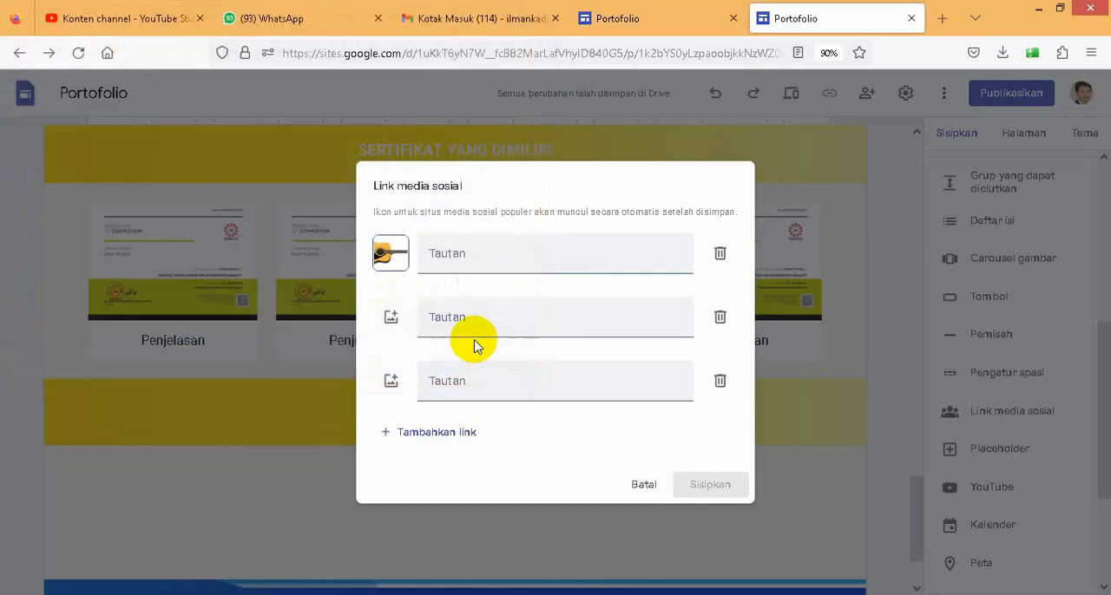
{"action": "left_click", "coordinate": [390, 318]}
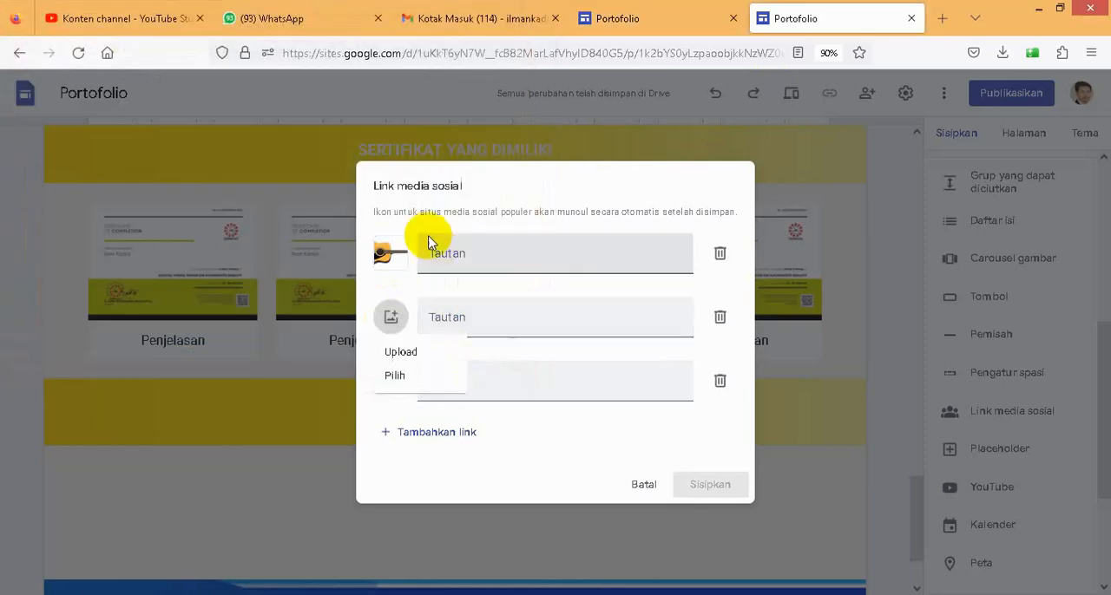
{"action": "left_click", "coordinate": [400, 351]}
{"action": "left_click", "coordinate": [236, 122]}
{"action": "left_click", "coordinate": [416, 365]}
{"action": "left_click", "coordinate": [392, 384]}
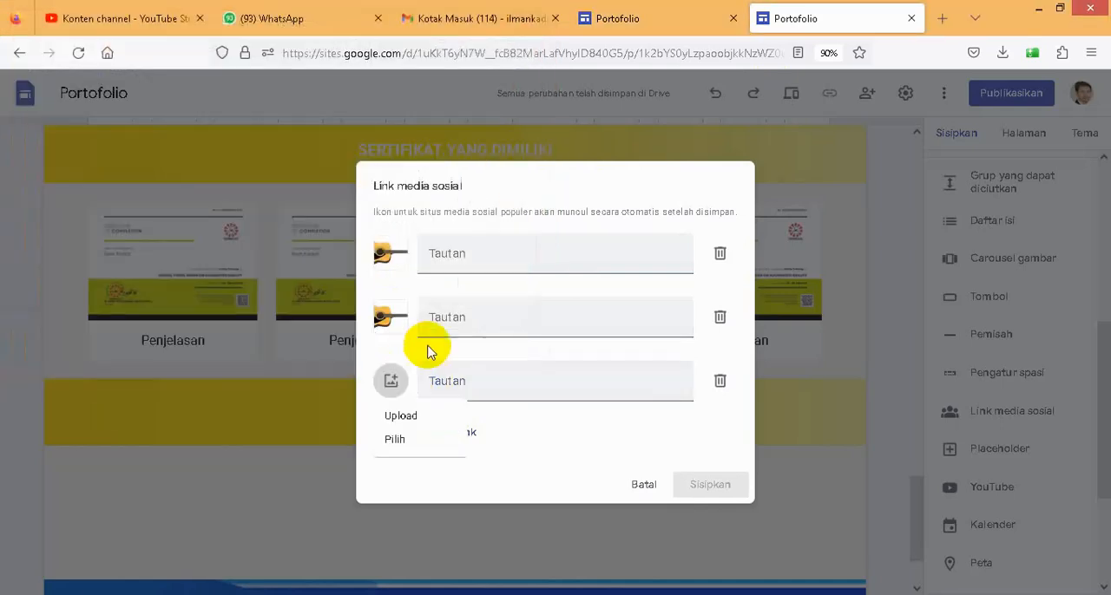
{"action": "left_click", "coordinate": [398, 415]}
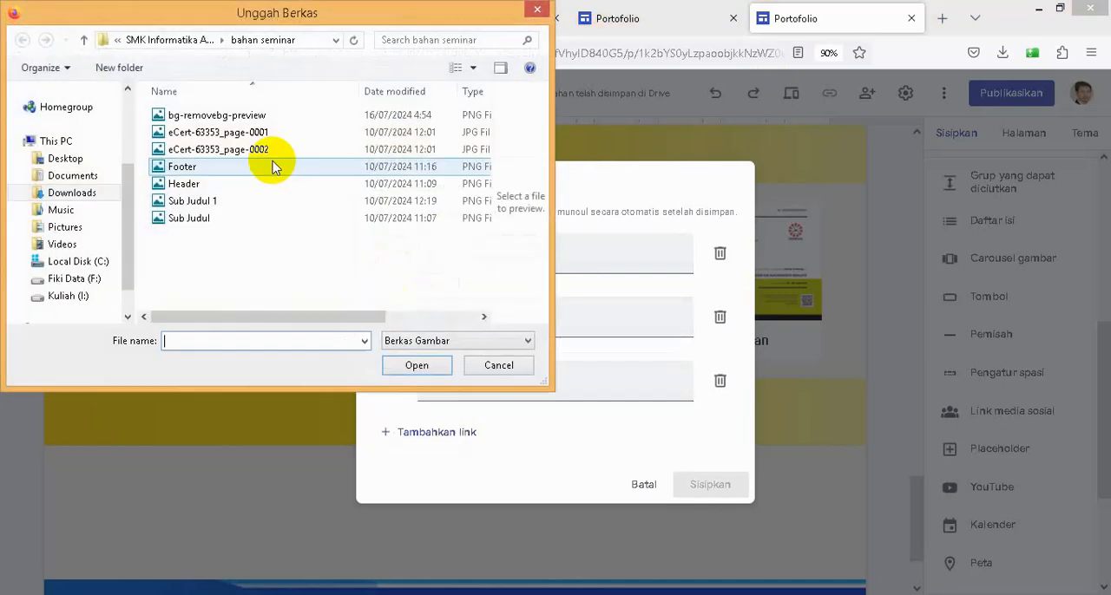
{"action": "left_click", "coordinate": [217, 115]}
{"action": "left_click", "coordinate": [416, 366]}
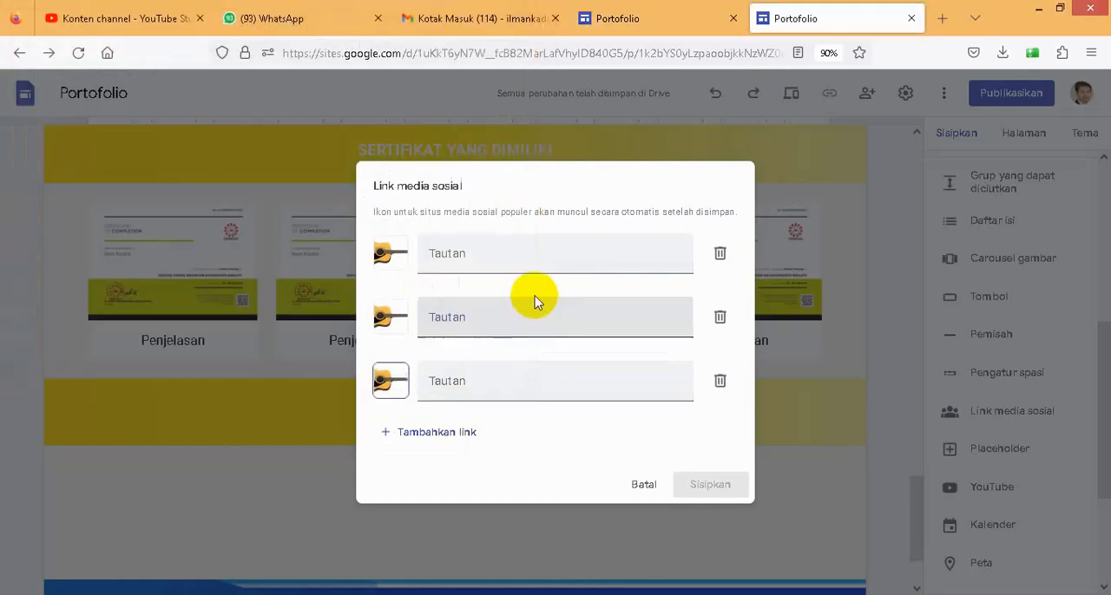
- Enter the YouTube channel address as the link target for all three social media icons
{"action": "left_click", "coordinate": [465, 255]}
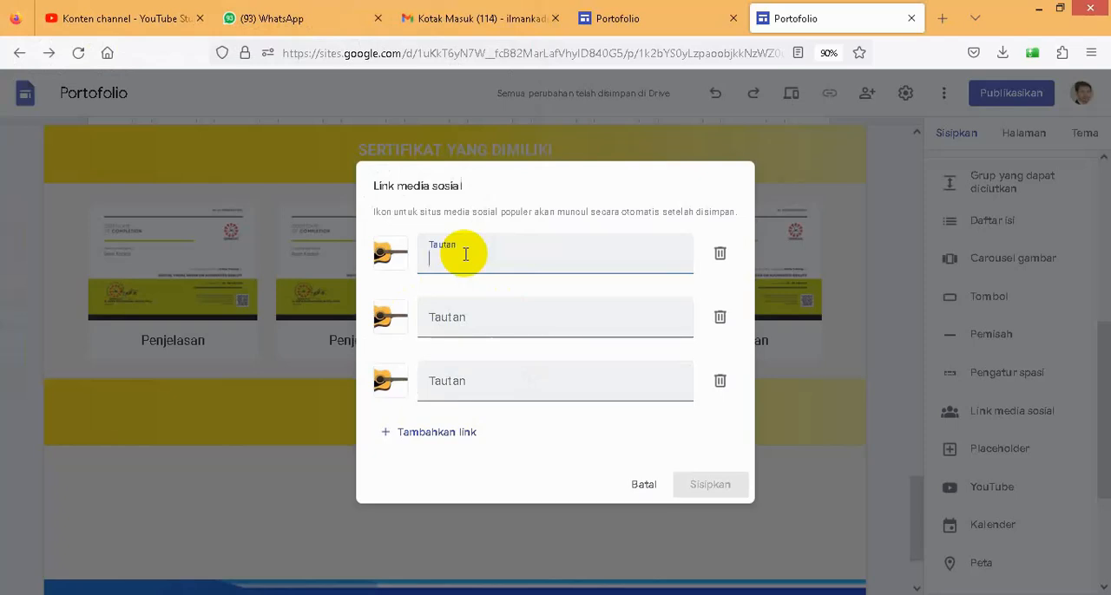
{"action": "type", "text": "www.youtube.com/@ilmankadori"}
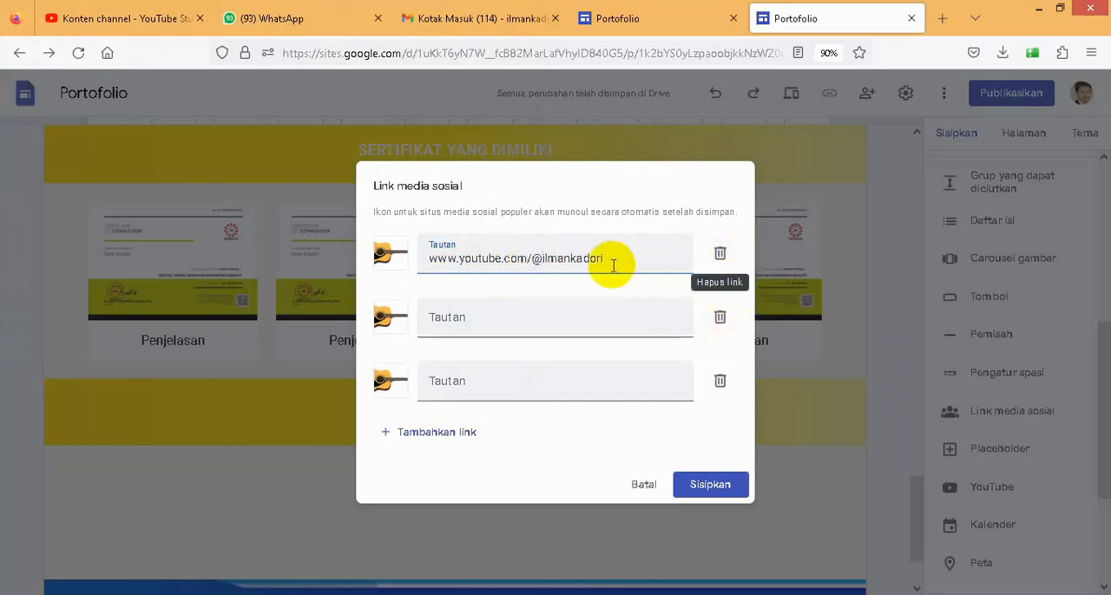
{"action": "left_click_drag", "start_coordinate": [607, 260], "coordinate": [427, 264]}
{"action": "key", "text": "ctrl+c"}
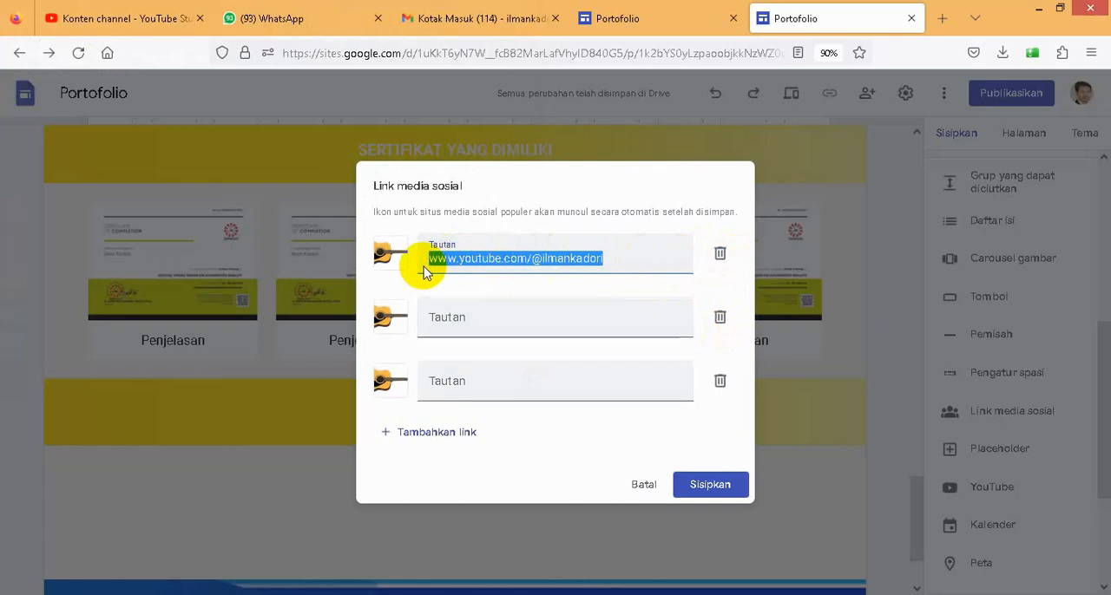
{"action": "left_click", "coordinate": [495, 323]}
{"action": "key", "text": "ctrl+v"}
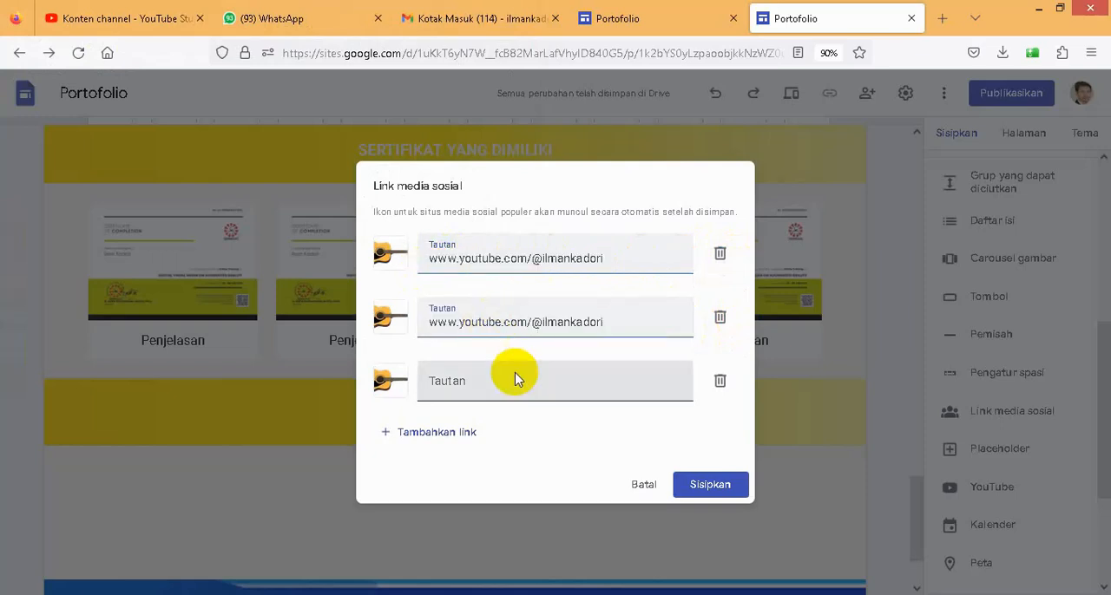
{"action": "left_click", "coordinate": [475, 383]}
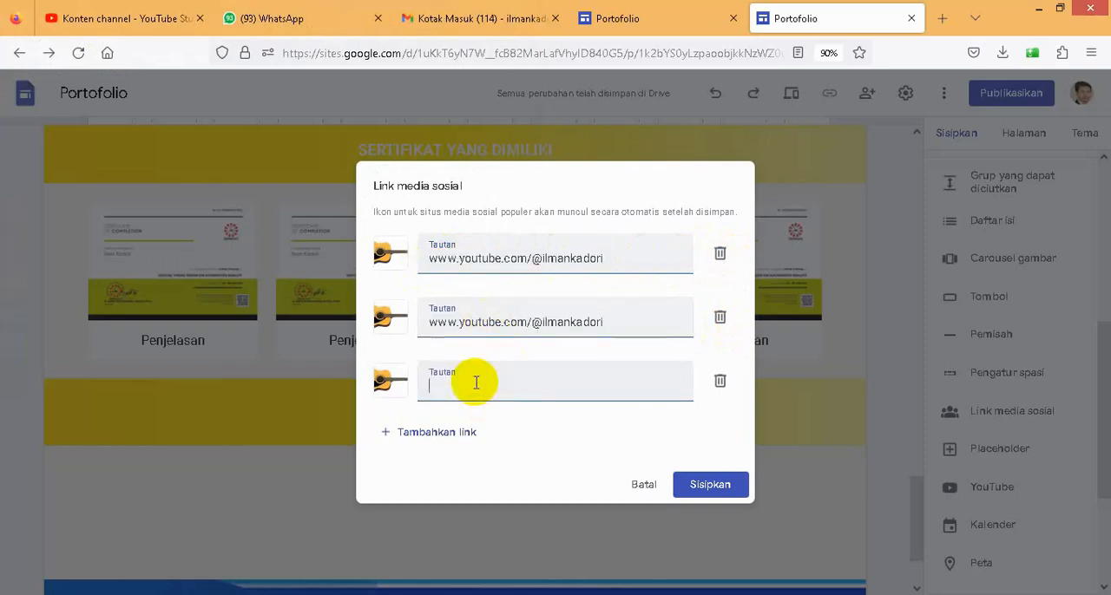
- Add and remove an empty fourth link, and insert the three social media links on the Profil page
{"action": "left_click", "coordinate": [434, 434]}
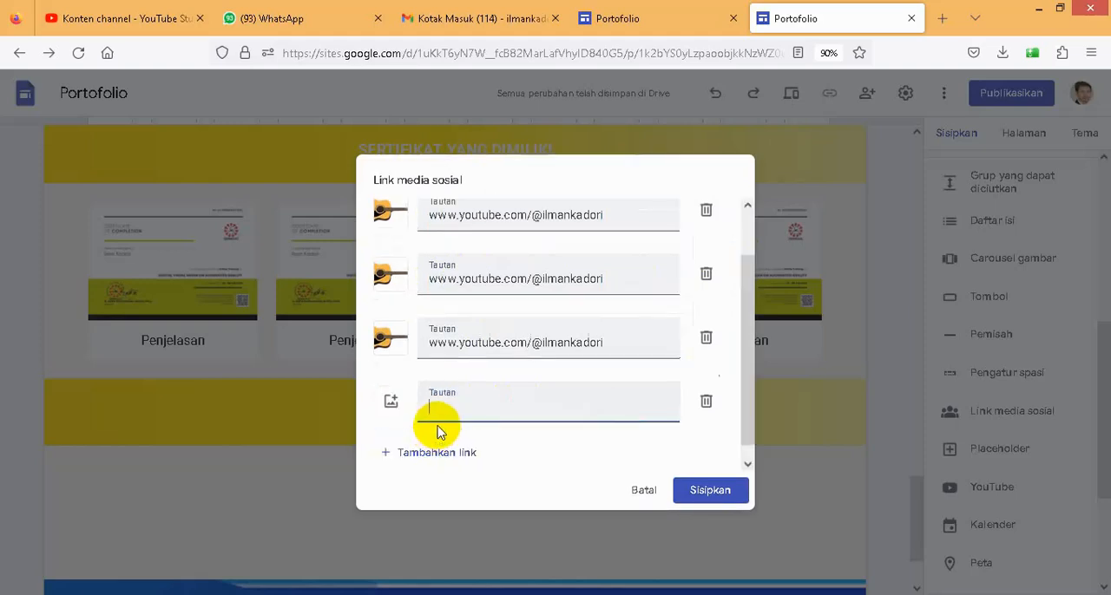
{"action": "left_click", "coordinate": [707, 403]}
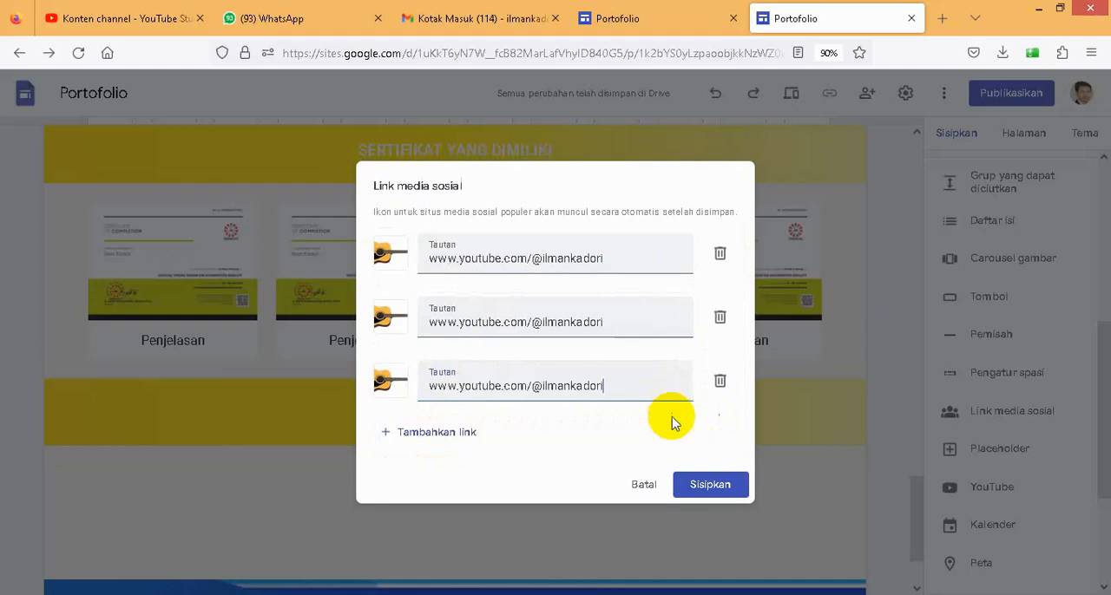
{"action": "left_click", "coordinate": [707, 486]}
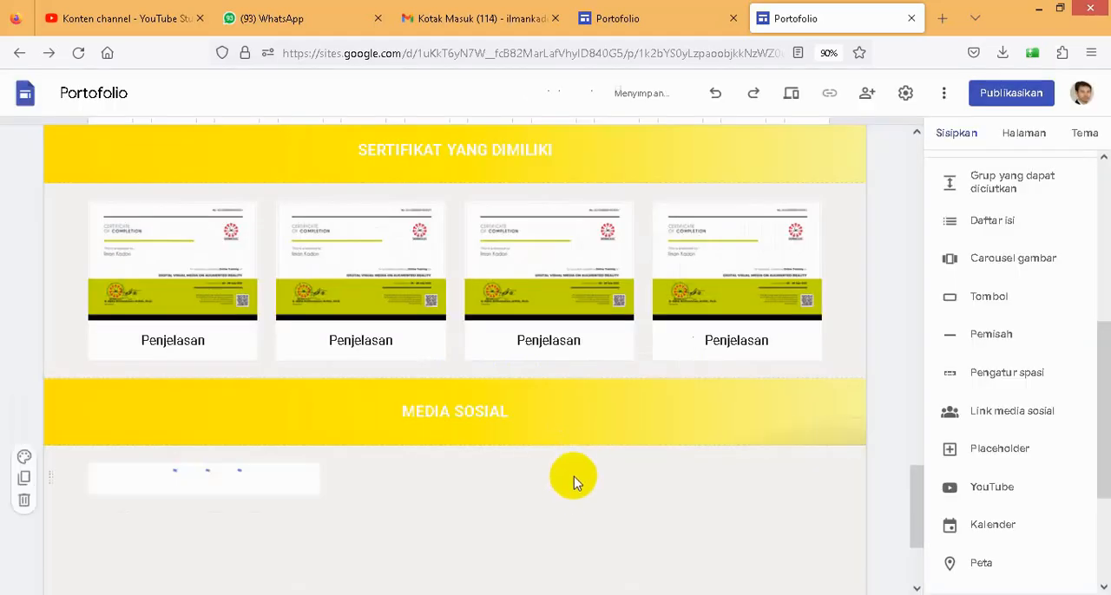
- Widen the social media icon block to the full content width so the icons sit centred under the MEDIA SOSIAL banner
{"action": "scroll", "coordinate": [590, 477], "scroll_direction": "down", "scroll_amount": 2}
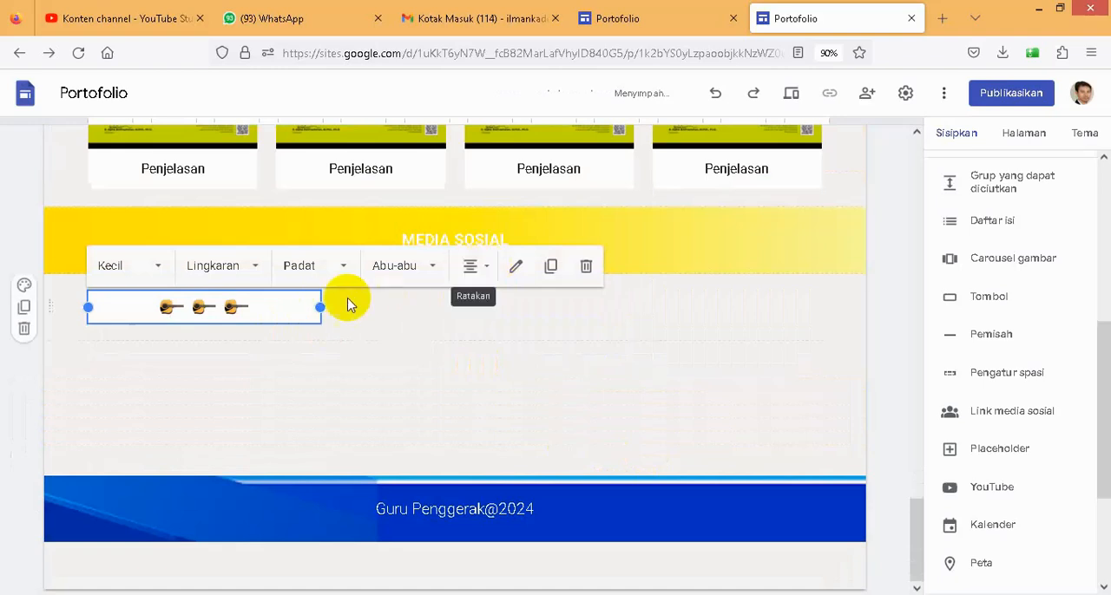
{"action": "left_click_drag", "start_coordinate": [322, 306], "coordinate": [552, 330]}
{"action": "left_click_drag", "start_coordinate": [547, 322], "coordinate": [595, 331]}
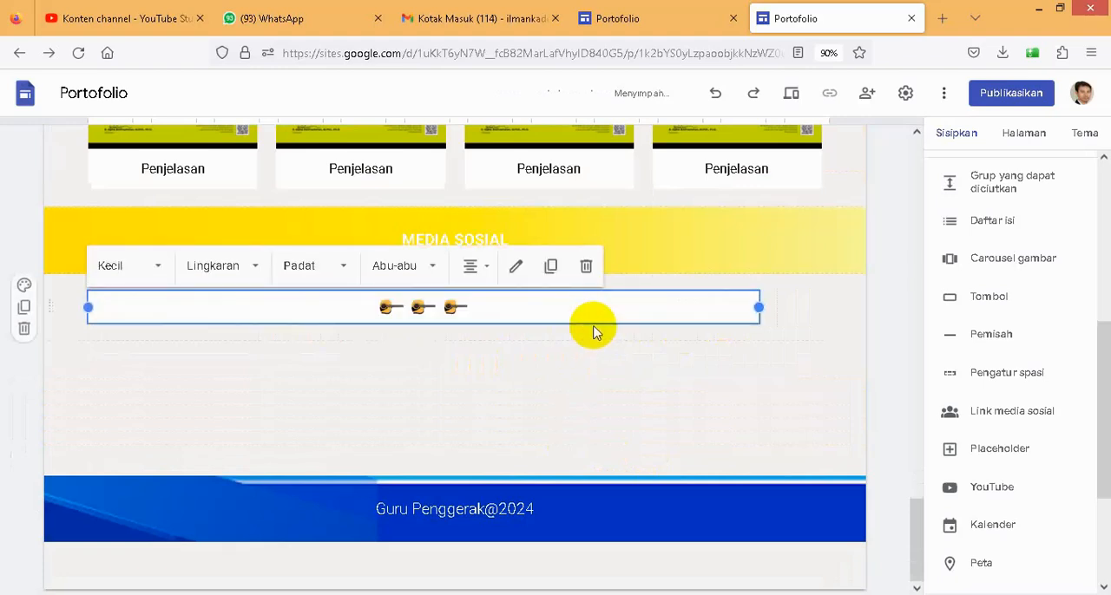
{"action": "left_click_drag", "start_coordinate": [759, 307], "coordinate": [838, 307]}
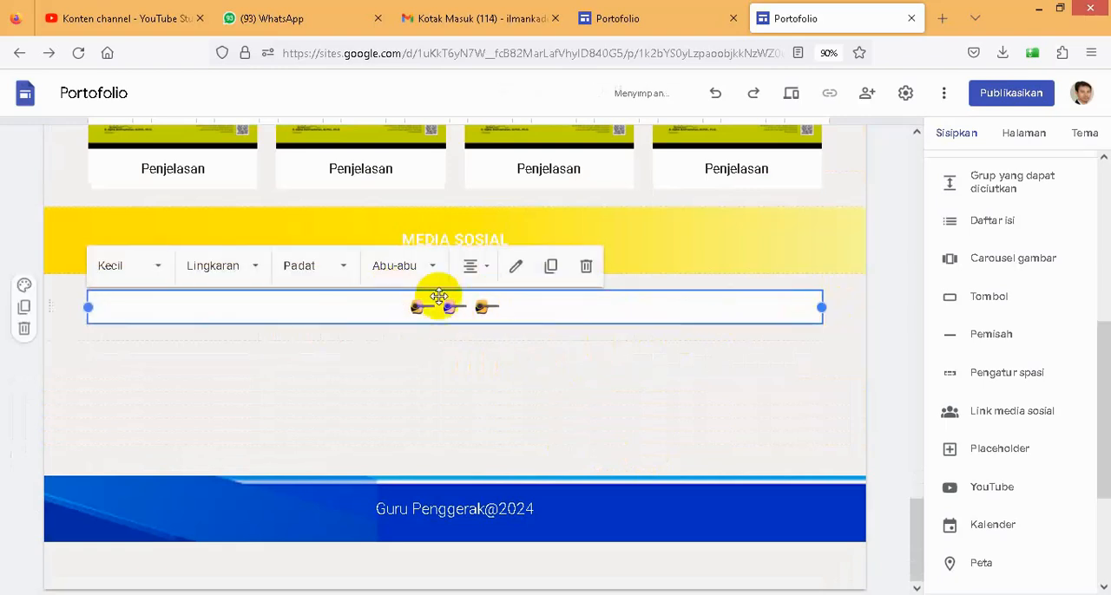
- Set the social media icons to size Besar and shape Persegi, keeping the Padat style
{"action": "left_click", "coordinate": [160, 274]}
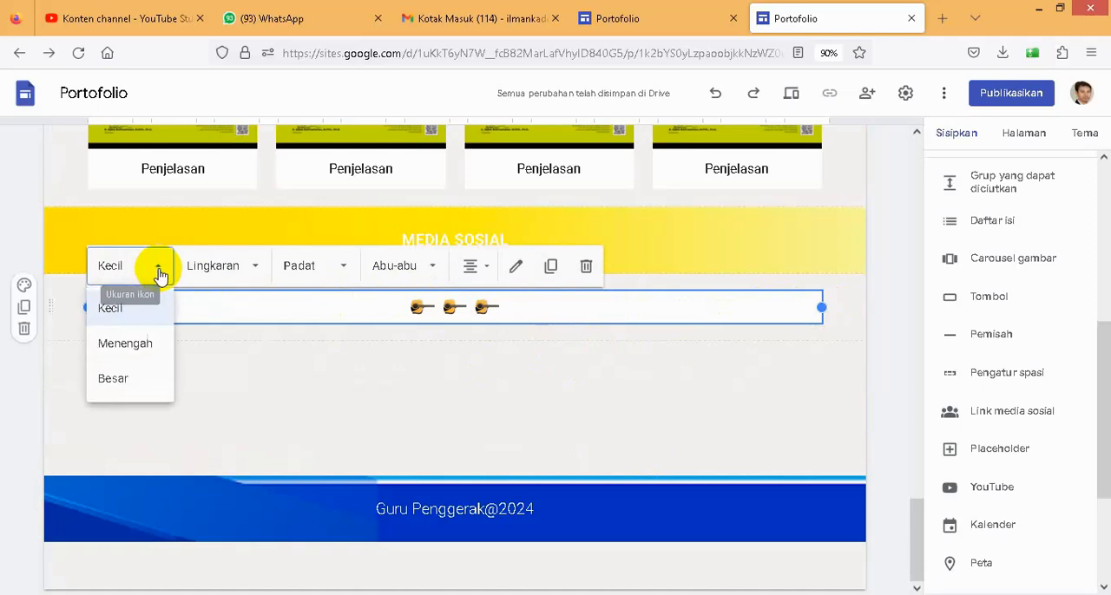
{"action": "left_click", "coordinate": [154, 380]}
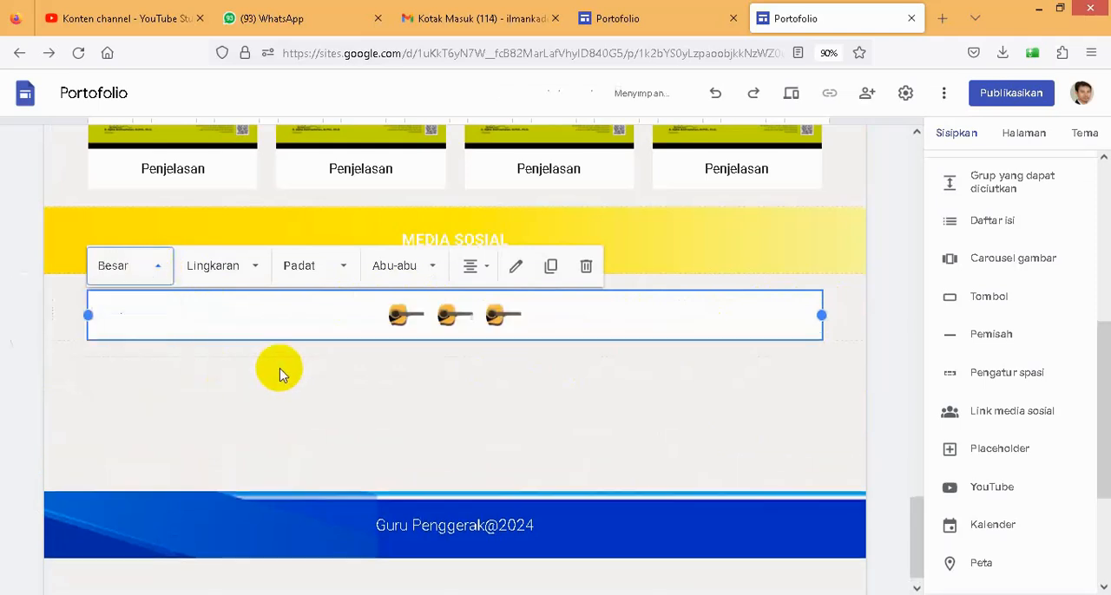
{"action": "left_click", "coordinate": [256, 273]}
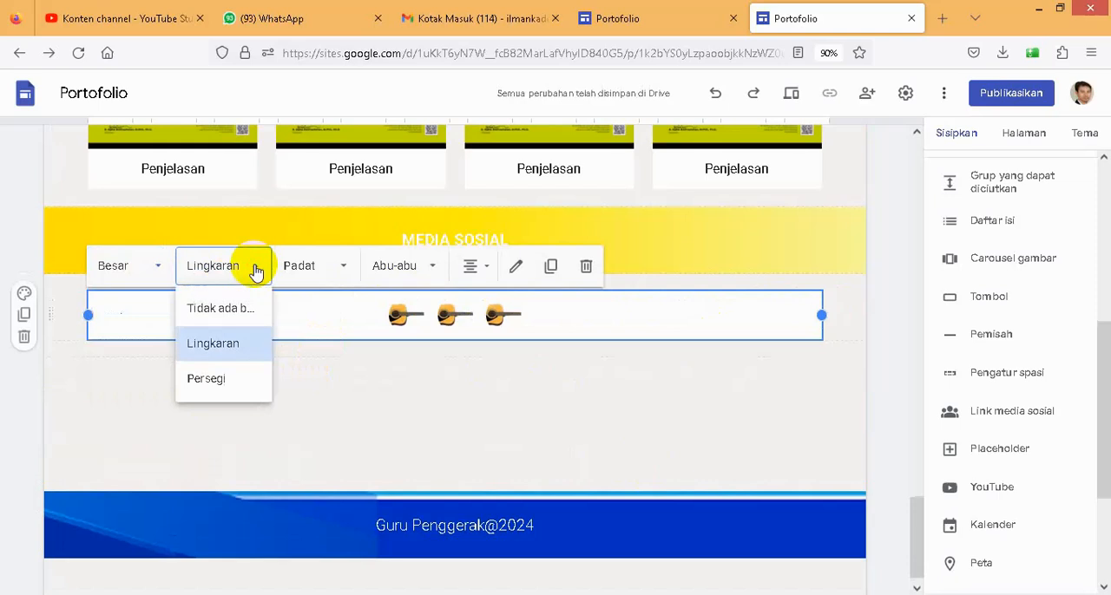
{"action": "left_click", "coordinate": [222, 387]}
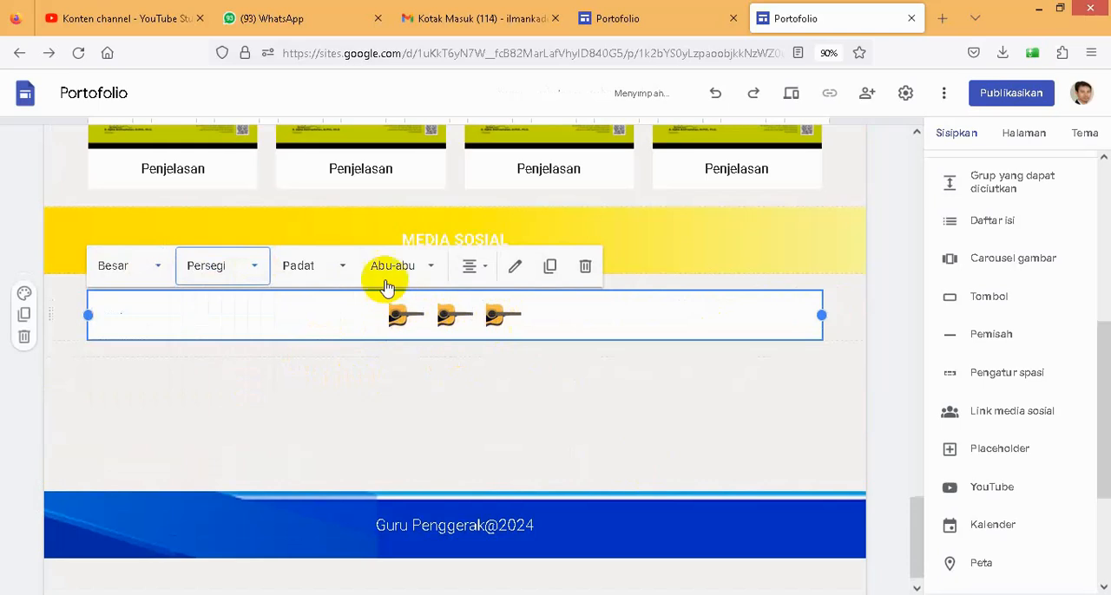
{"action": "left_click", "coordinate": [345, 267]}
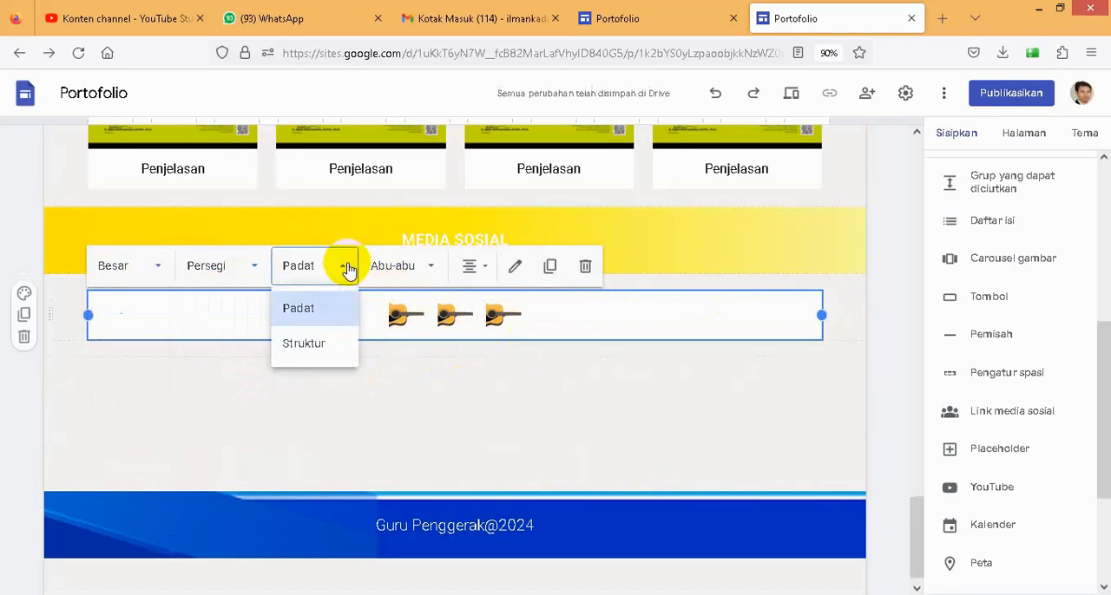
{"action": "left_click", "coordinate": [530, 369]}
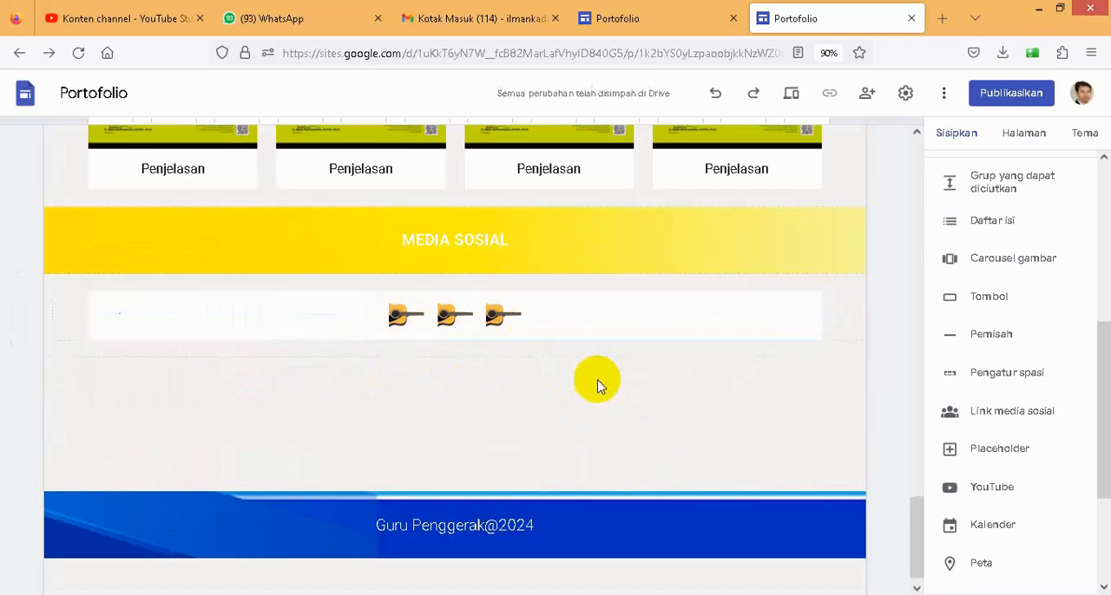
- Review the Profil page up to its header and Materi submenu, and return to the existing example site
{"action": "scroll", "coordinate": [500, 428], "scroll_direction": "up", "scroll_amount": 15}
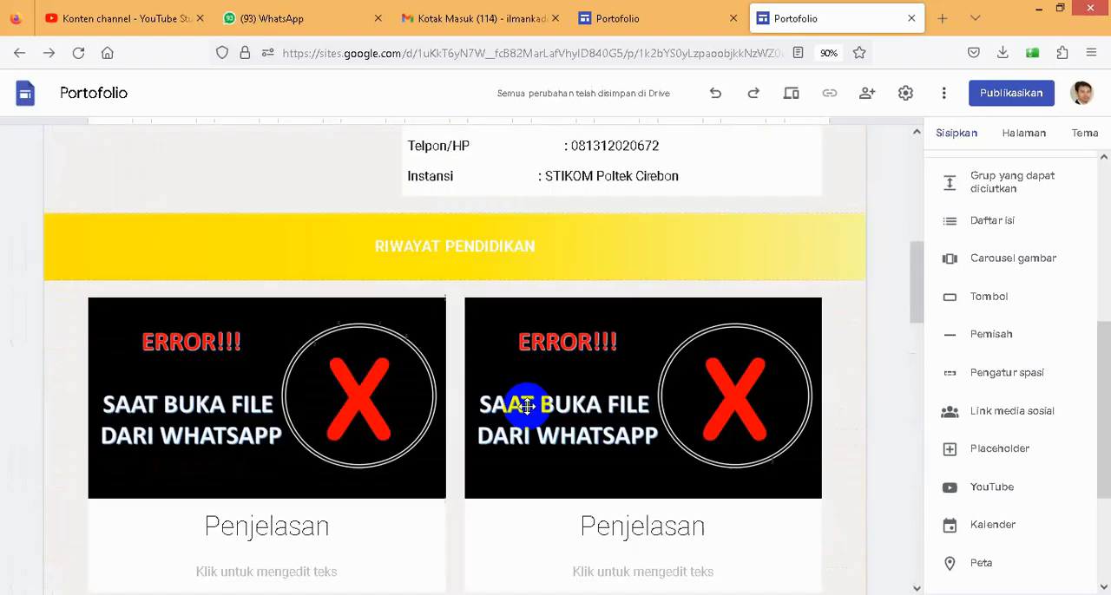
{"action": "scroll", "coordinate": [621, 239], "scroll_direction": "up", "scroll_amount": 2}
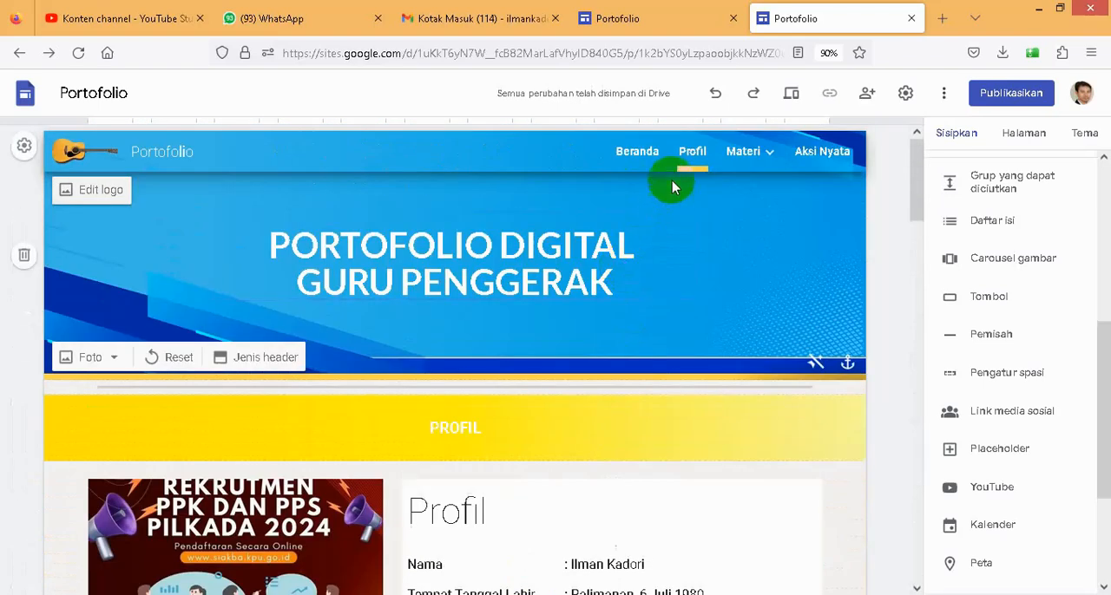
{"action": "mouse_move", "coordinate": [756, 153]}
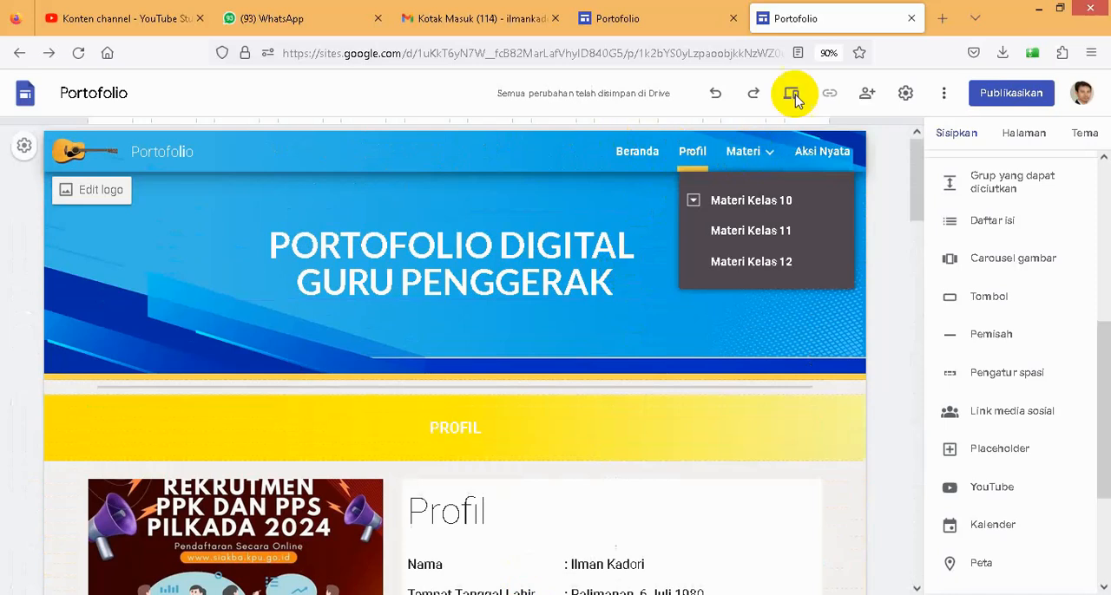
{"action": "left_click", "coordinate": [657, 19]}
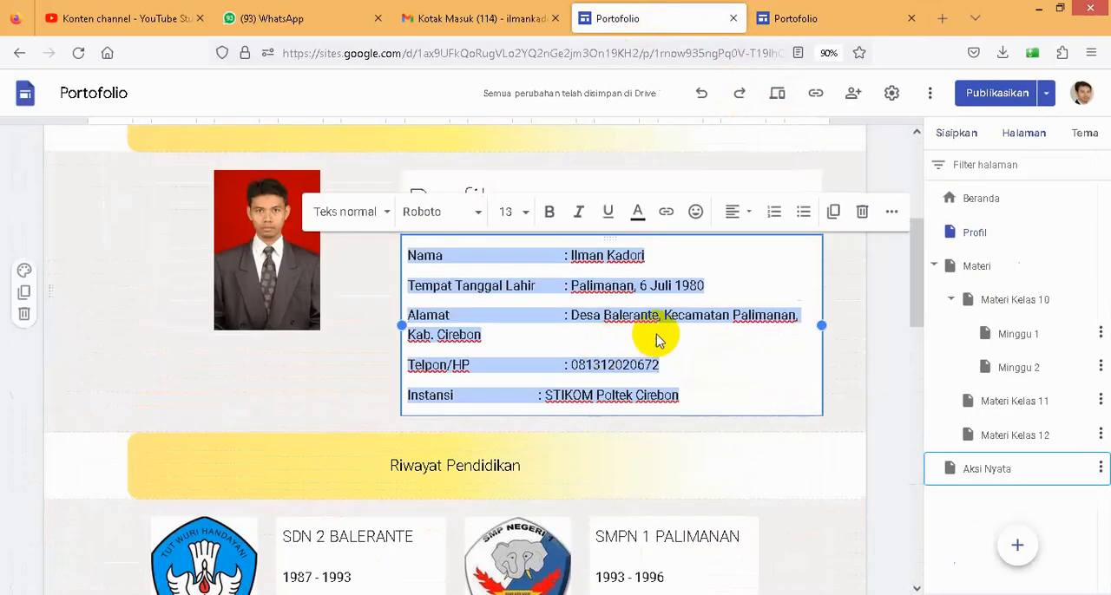
- Open the example site's Minggu 1 page under Materi Kelas 10 and examine its banner and content layout
{"action": "scroll", "coordinate": [665, 337], "scroll_direction": "up", "scroll_amount": 3}
{"action": "mouse_move", "coordinate": [764, 153]}
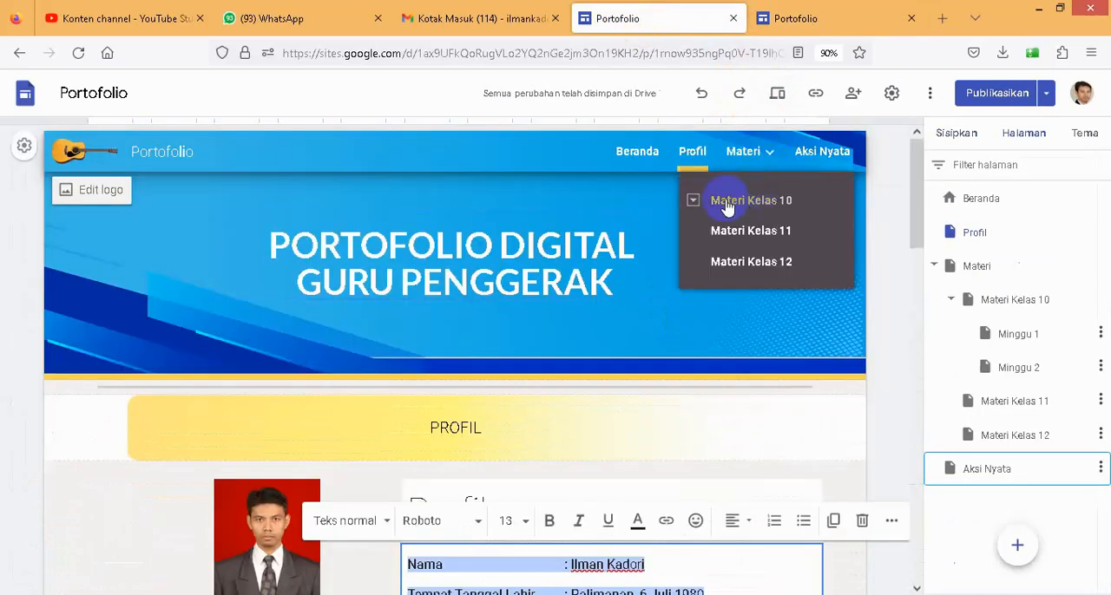
{"action": "left_click", "coordinate": [693, 202]}
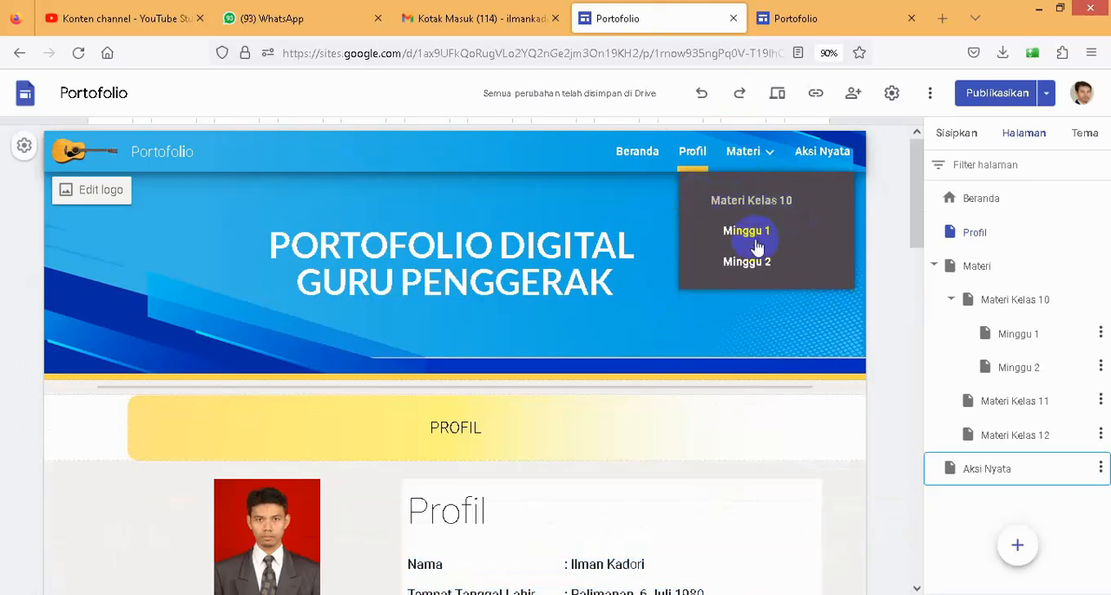
{"action": "left_click", "coordinate": [746, 231]}
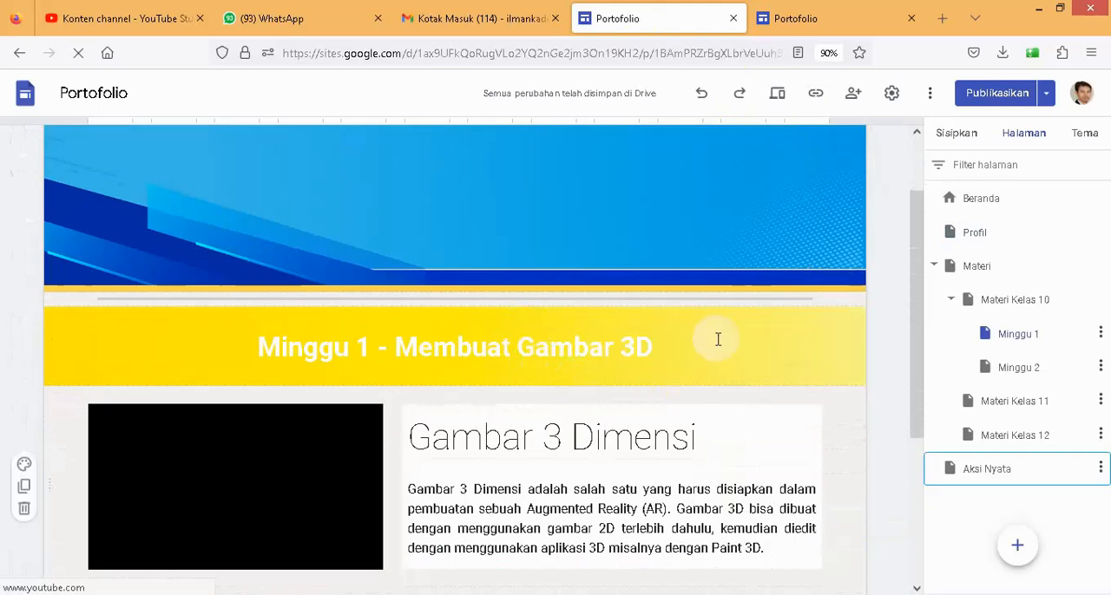
- Switch to the new Portofolio site and open its Minggu 1 page under Materi Kelas 10
{"action": "left_click", "coordinate": [800, 19]}
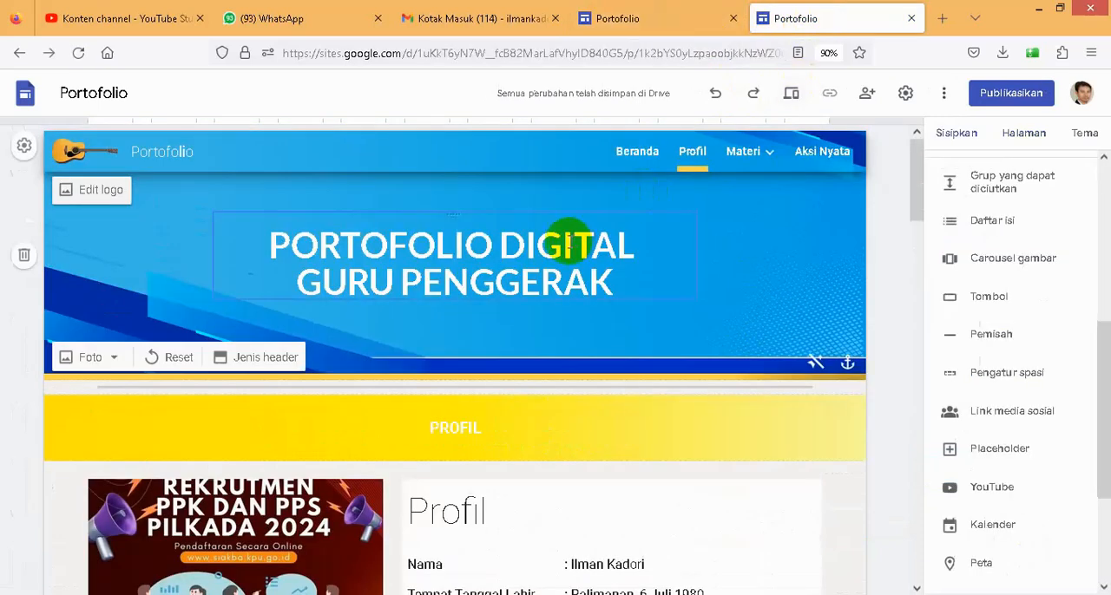
{"action": "mouse_move", "coordinate": [767, 147]}
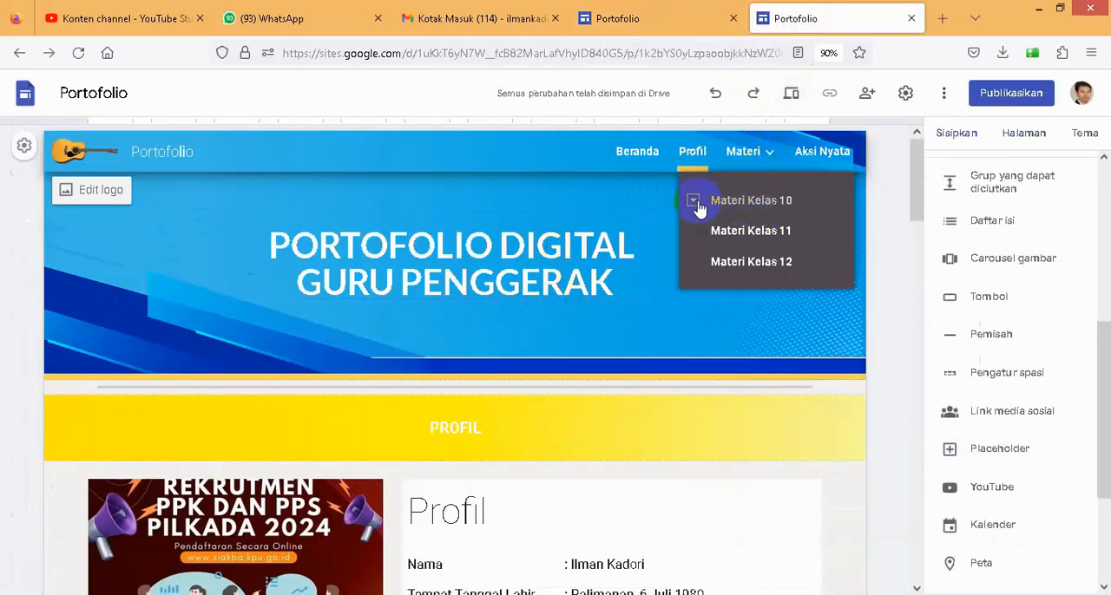
{"action": "left_click", "coordinate": [694, 202]}
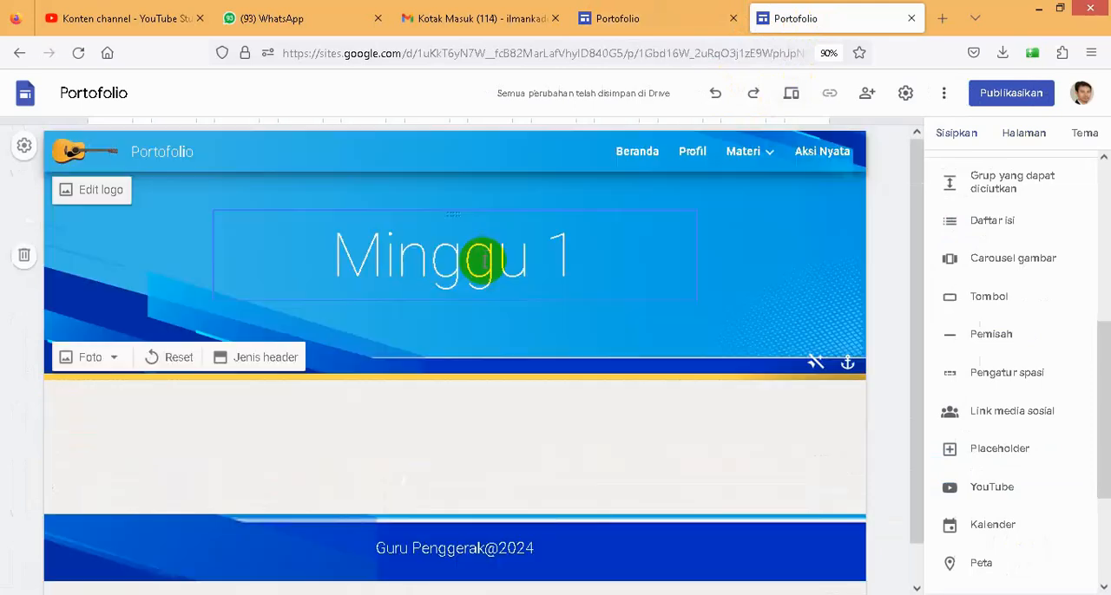
{"action": "left_click", "coordinate": [482, 260]}
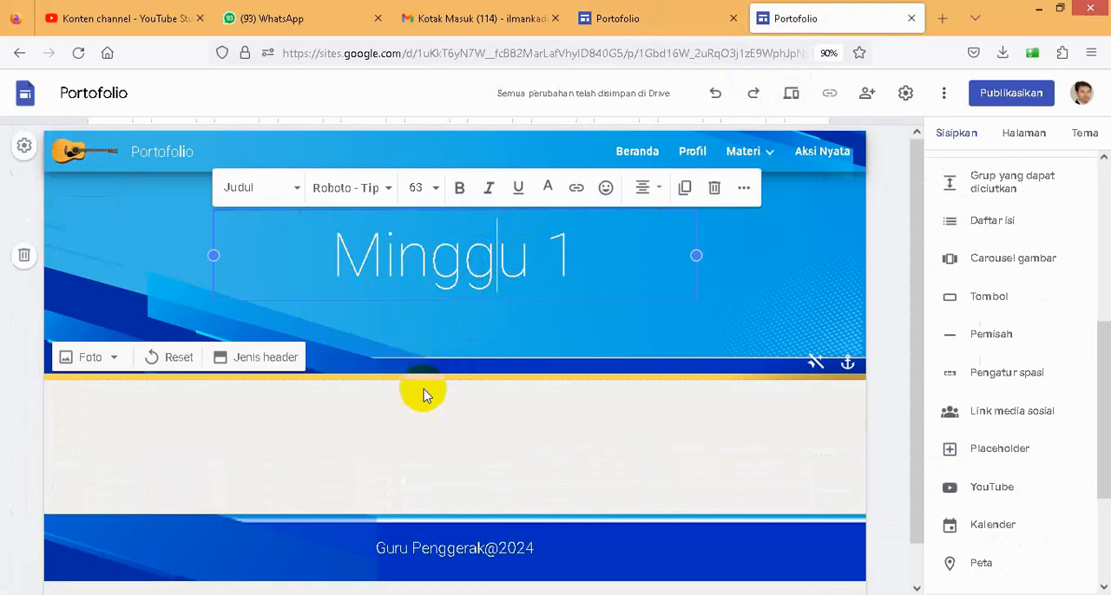
{"action": "left_click", "coordinate": [433, 424]}
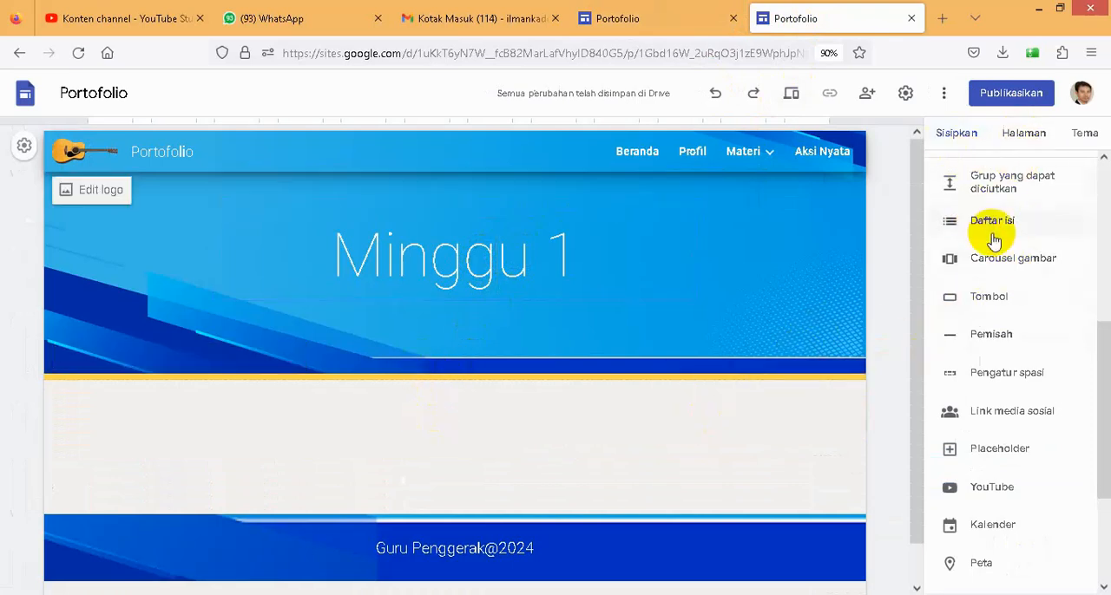
- Insert a text box on the Minggu 1 page with the uploaded Sub Judul 1 image as section background, without the readability adjustment
{"action": "scroll", "coordinate": [993, 236], "scroll_direction": "up", "scroll_amount": 5}
{"action": "left_click", "coordinate": [962, 201]}
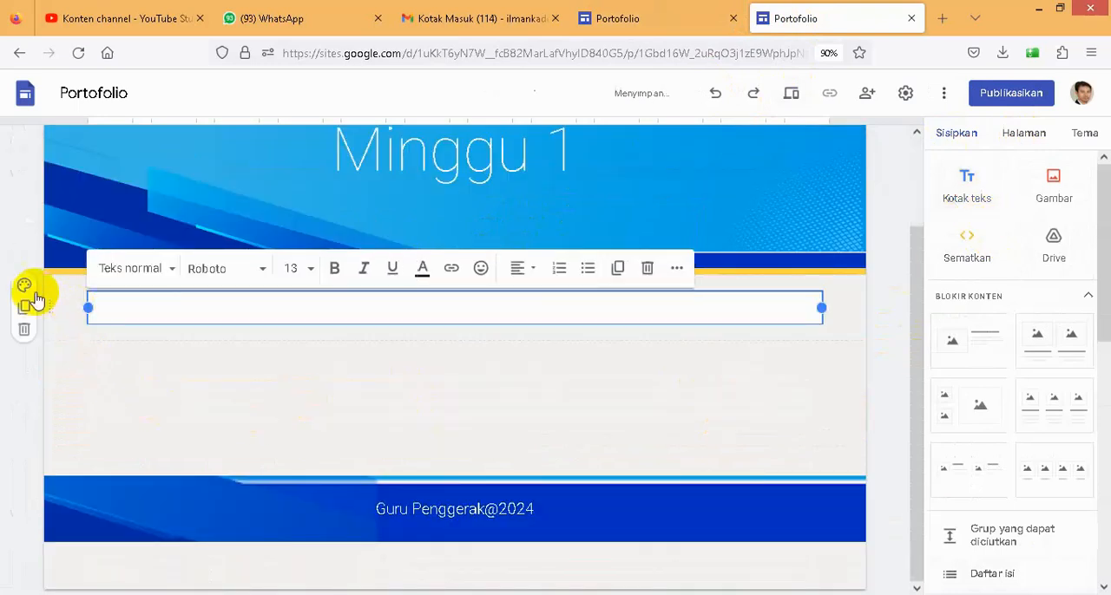
{"action": "left_click", "coordinate": [25, 287]}
{"action": "mouse_move", "coordinate": [101, 424]}
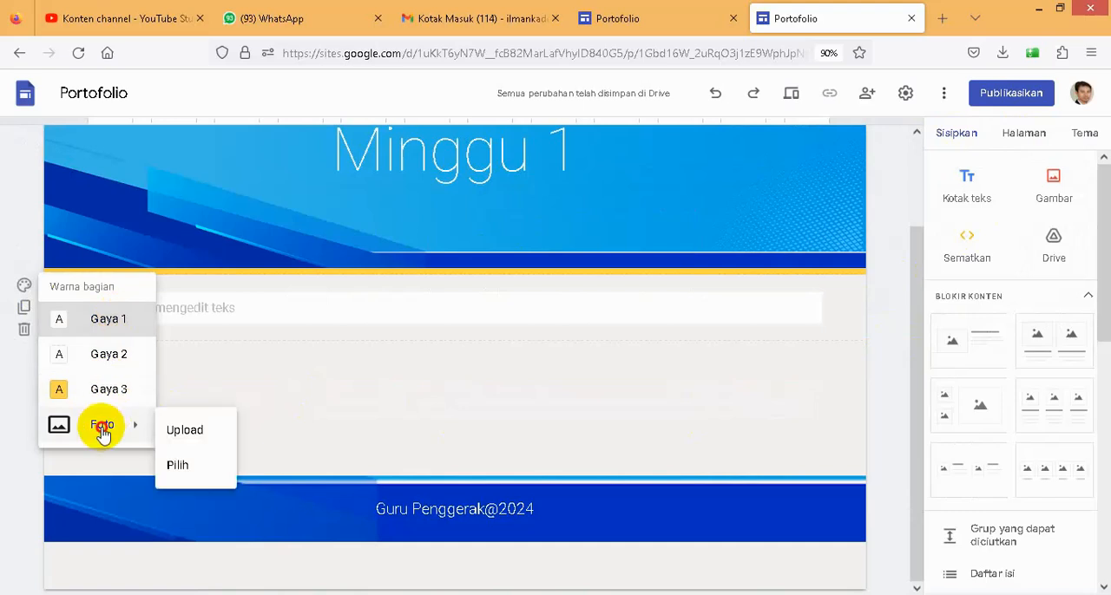
{"action": "left_click", "coordinate": [179, 434]}
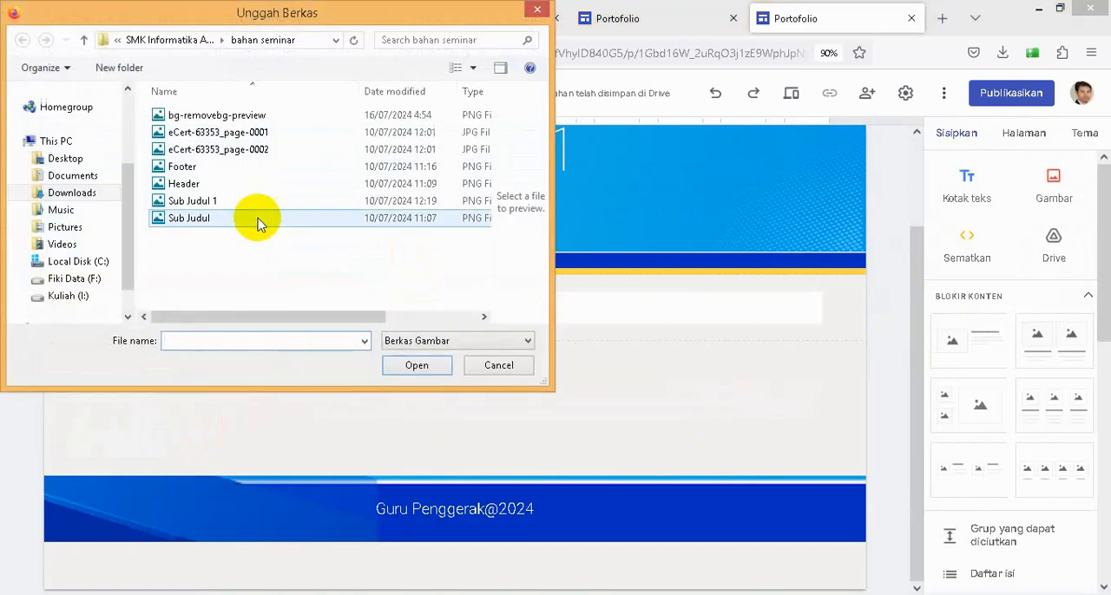
{"action": "left_click", "coordinate": [203, 201]}
{"action": "left_click", "coordinate": [418, 366]}
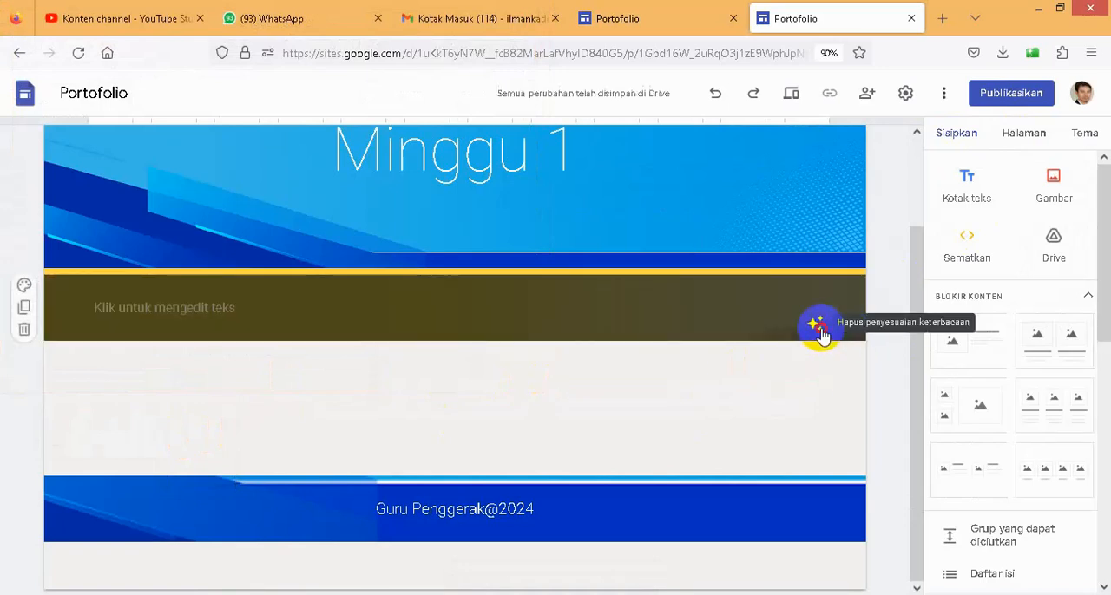
- Check the example page's banner title and enter MINGGU 1 - MEMBUAT GAMBAR 3D in the new banner's text box
{"action": "left_click", "coordinate": [633, 21]}
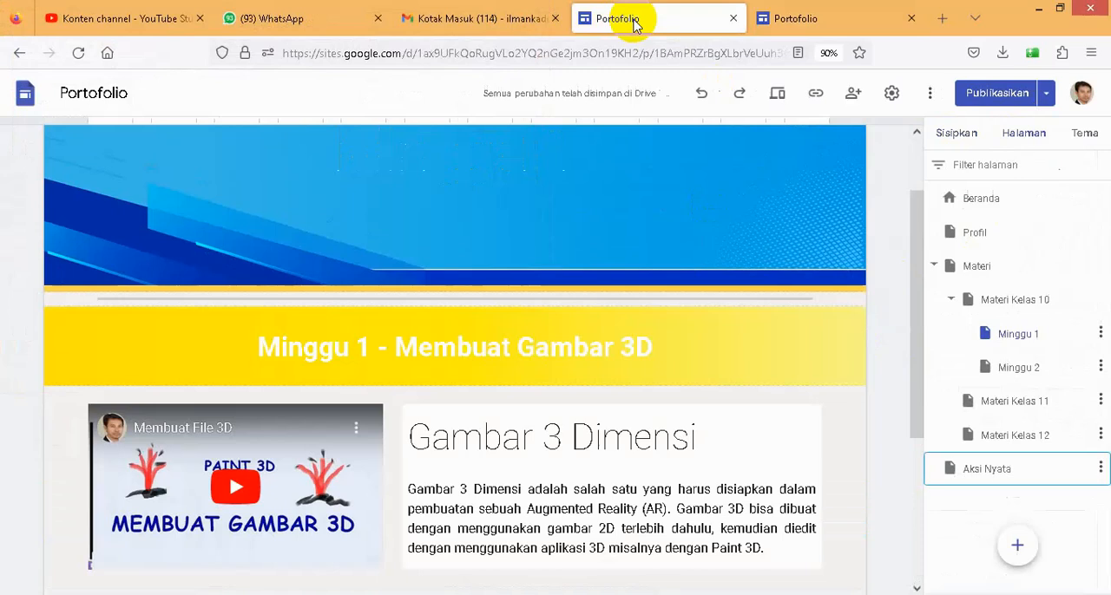
{"action": "left_click", "coordinate": [807, 21]}
{"action": "left_click", "coordinate": [422, 309]}
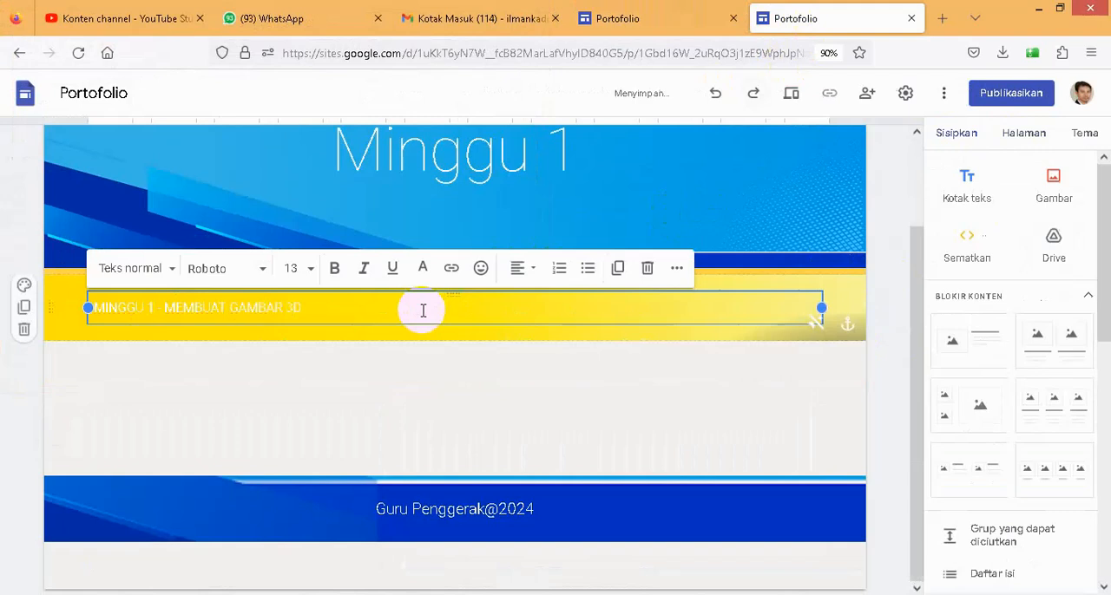
- Format the MINGGU 1 - MEMBUAT GAMBAR 3D banner text as a bold, centred Subjudul
{"action": "left_click_drag", "start_coordinate": [422, 309], "coordinate": [103, 302]}
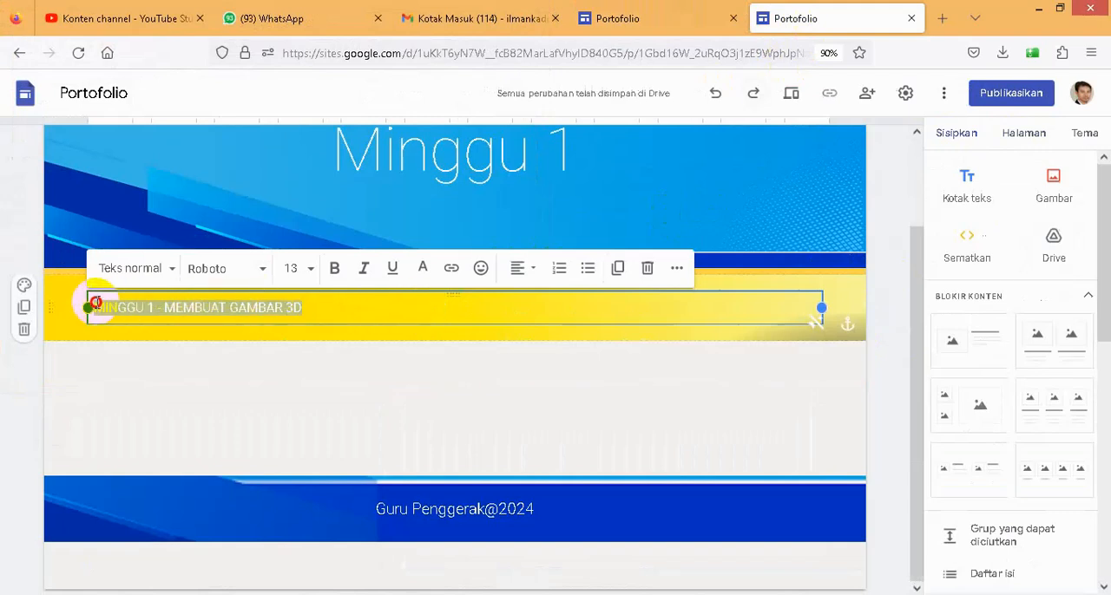
{"action": "left_click", "coordinate": [336, 276]}
{"action": "left_click", "coordinate": [172, 271]}
{"action": "left_click", "coordinate": [121, 416]}
{"action": "left_click", "coordinate": [522, 269]}
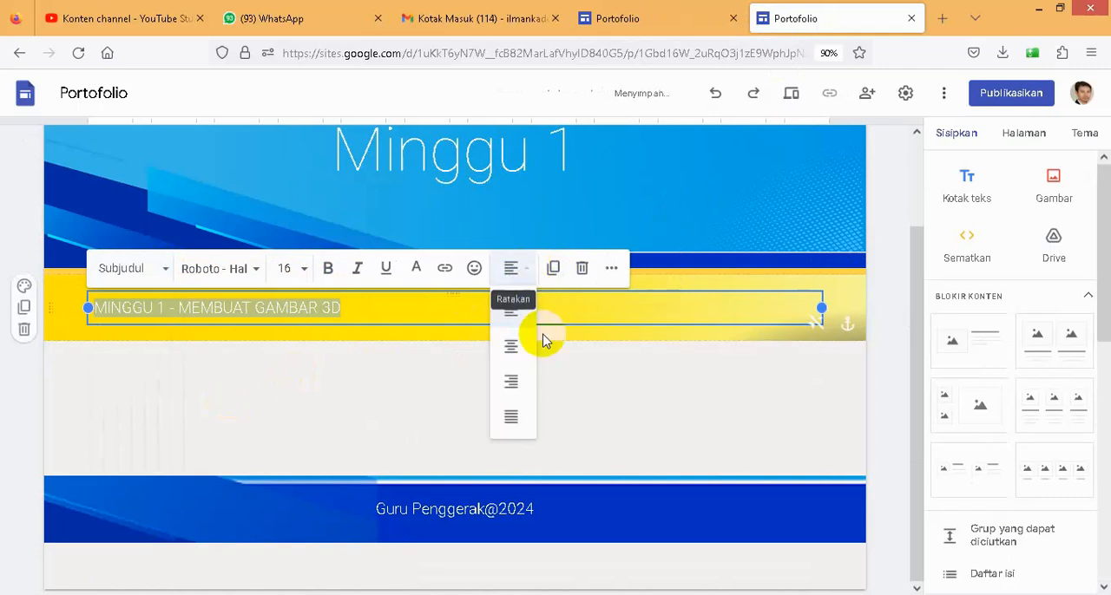
{"action": "left_click", "coordinate": [511, 344]}
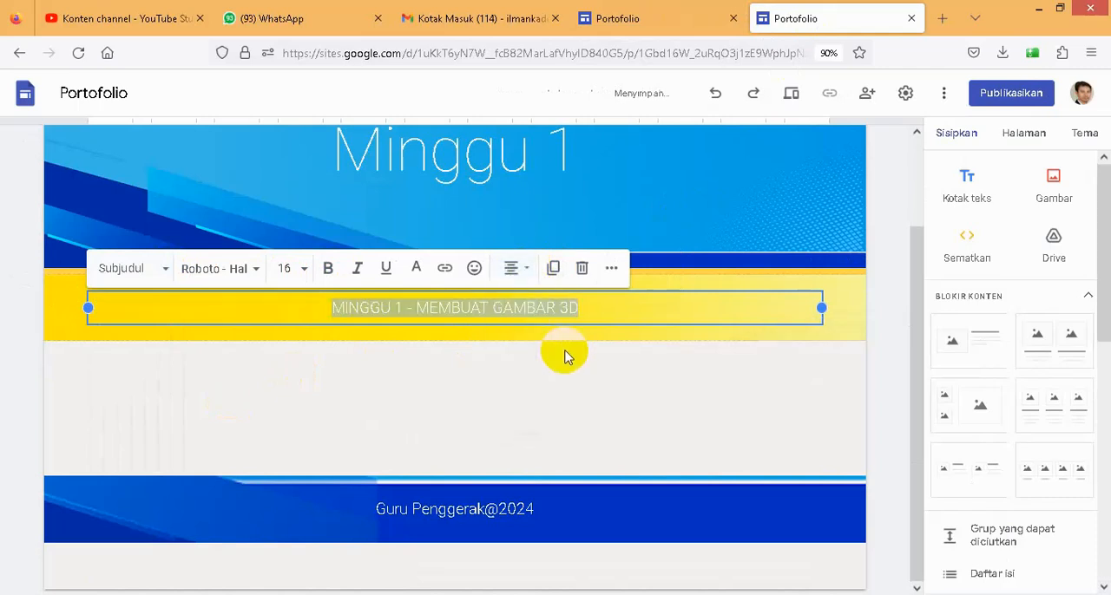
{"action": "left_click", "coordinate": [327, 271]}
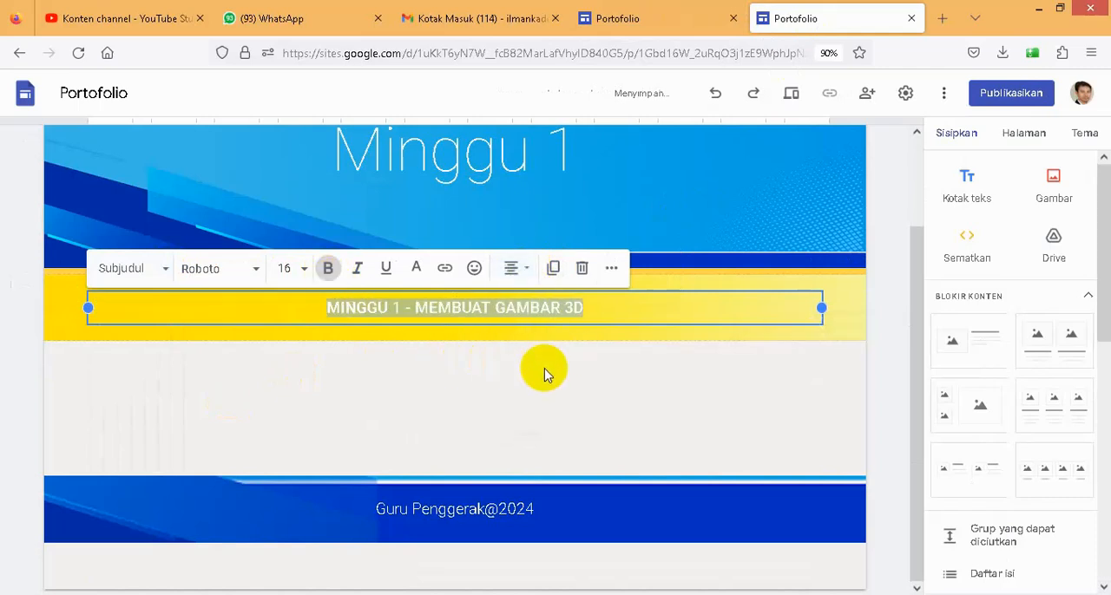
{"action": "left_click", "coordinate": [683, 420]}
- Following the example page, insert a divider (Pemisah) on Minggu 1 and move it between the header and the yellow banner
{"action": "left_click", "coordinate": [650, 20]}
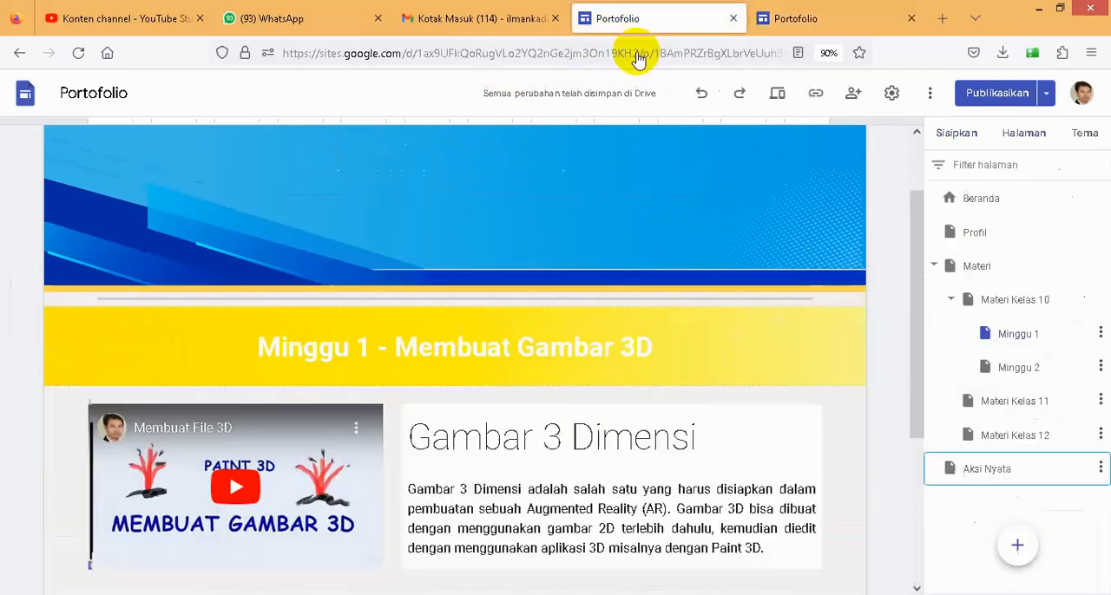
{"action": "scroll", "coordinate": [482, 436], "scroll_direction": "down", "scroll_amount": 2}
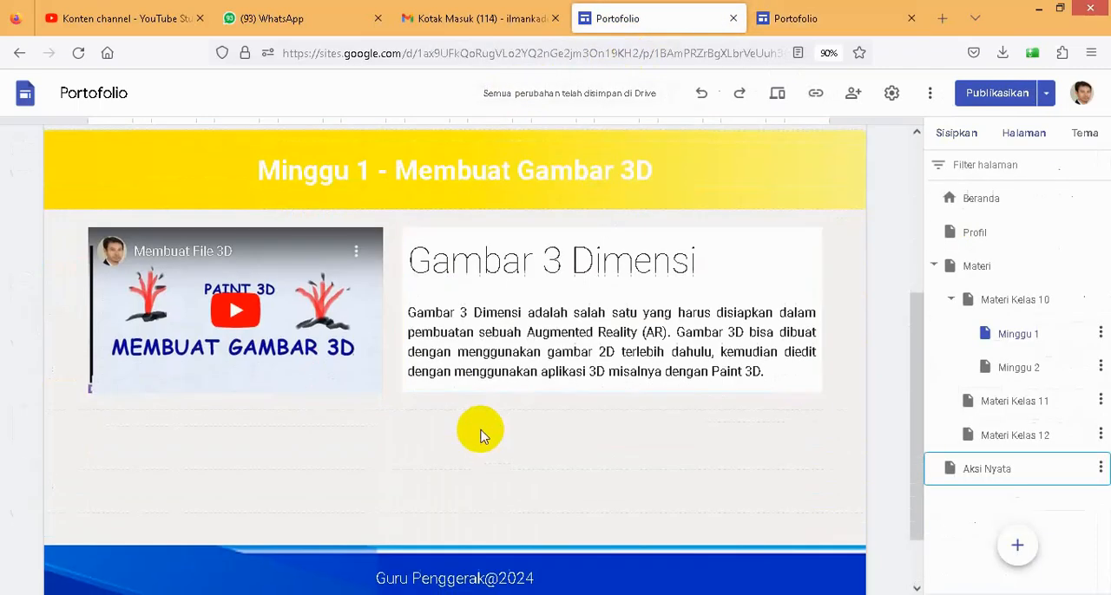
{"action": "left_click", "coordinate": [816, 22]}
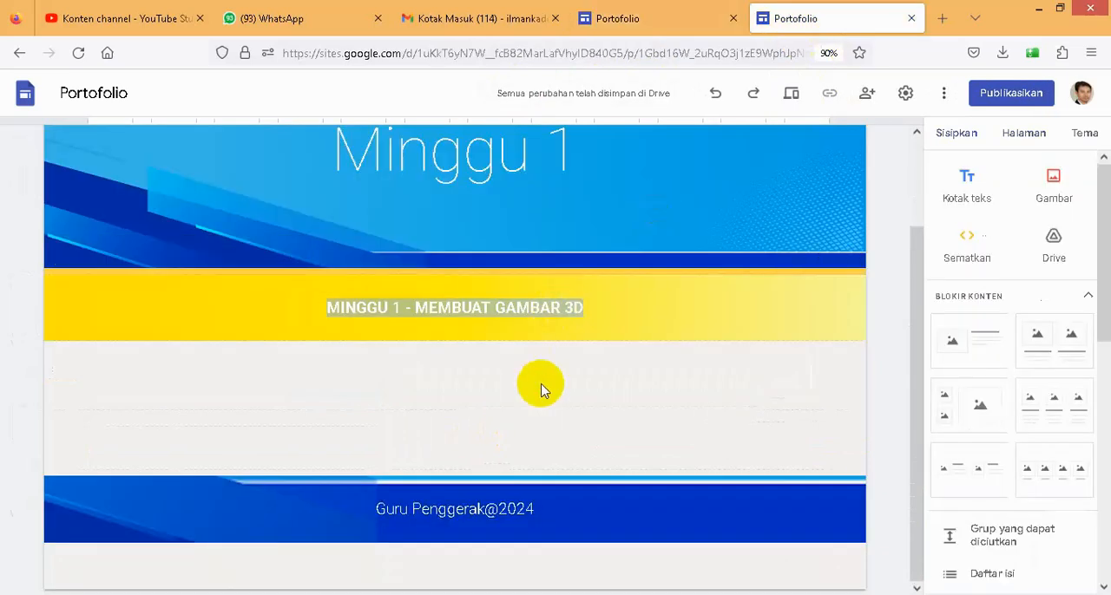
{"action": "scroll", "coordinate": [1008, 516], "scroll_direction": "down", "scroll_amount": 1}
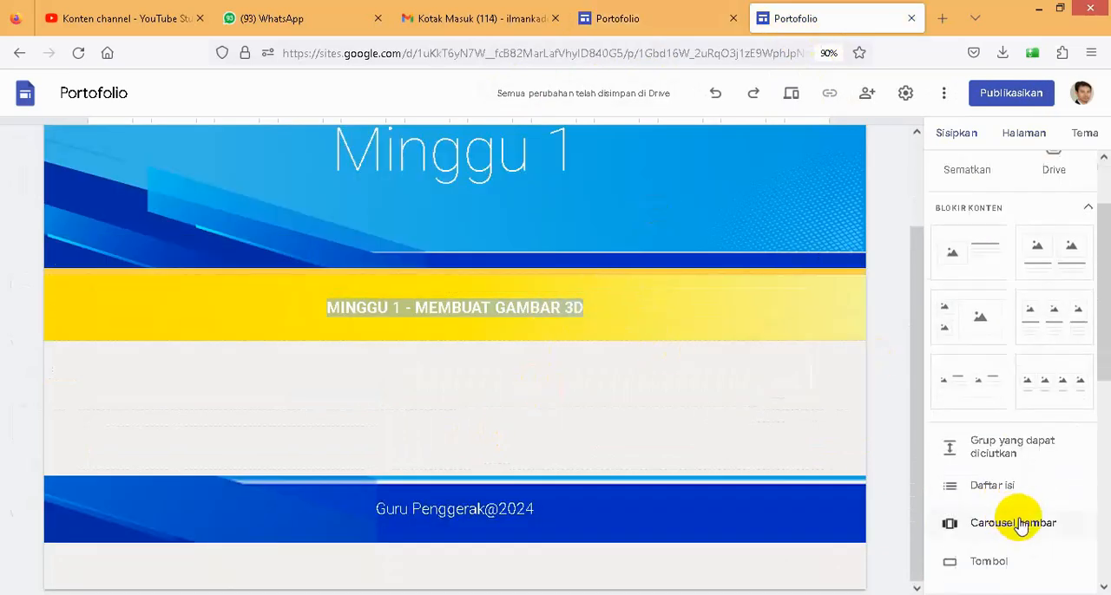
{"action": "scroll", "coordinate": [1020, 548], "scroll_direction": "down", "scroll_amount": 1}
{"action": "left_click", "coordinate": [992, 512]}
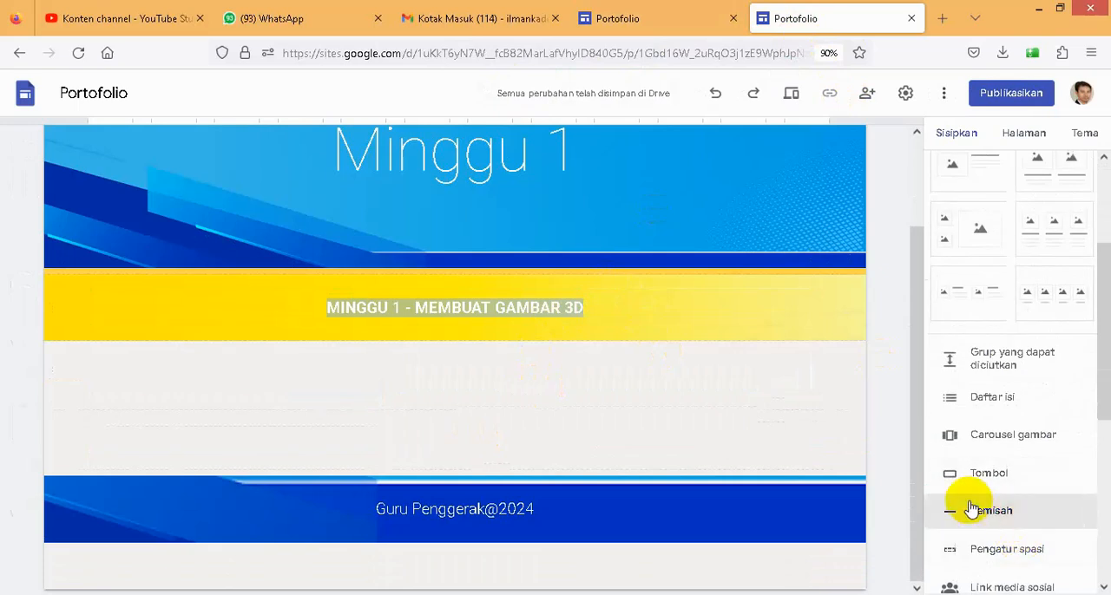
{"action": "left_click", "coordinate": [476, 276]}
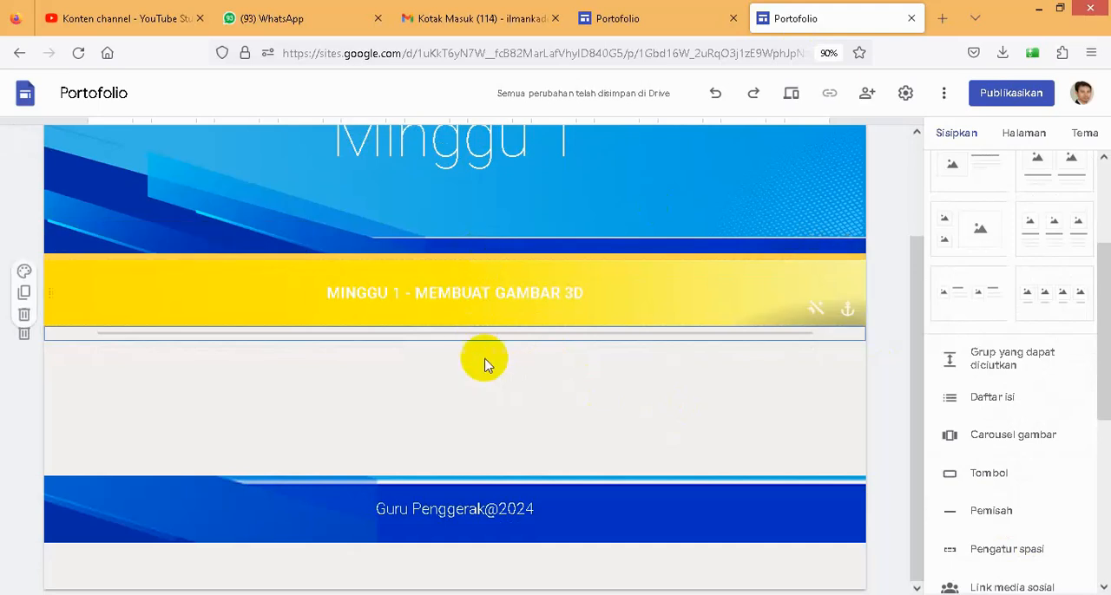
{"action": "left_click", "coordinate": [494, 252]}
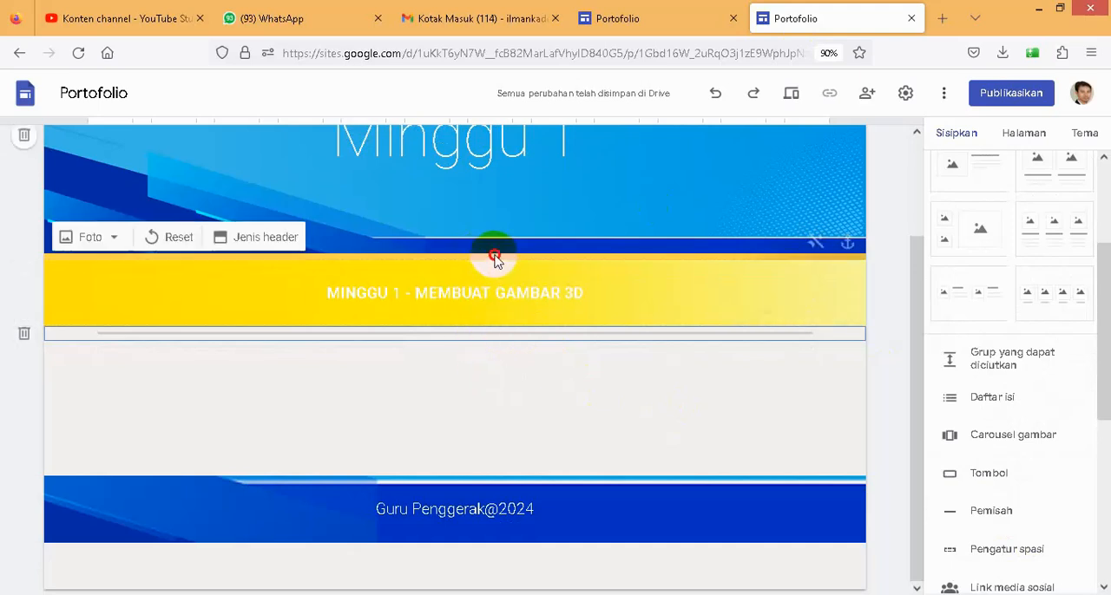
{"action": "left_click_drag", "start_coordinate": [408, 335], "coordinate": [425, 269]}
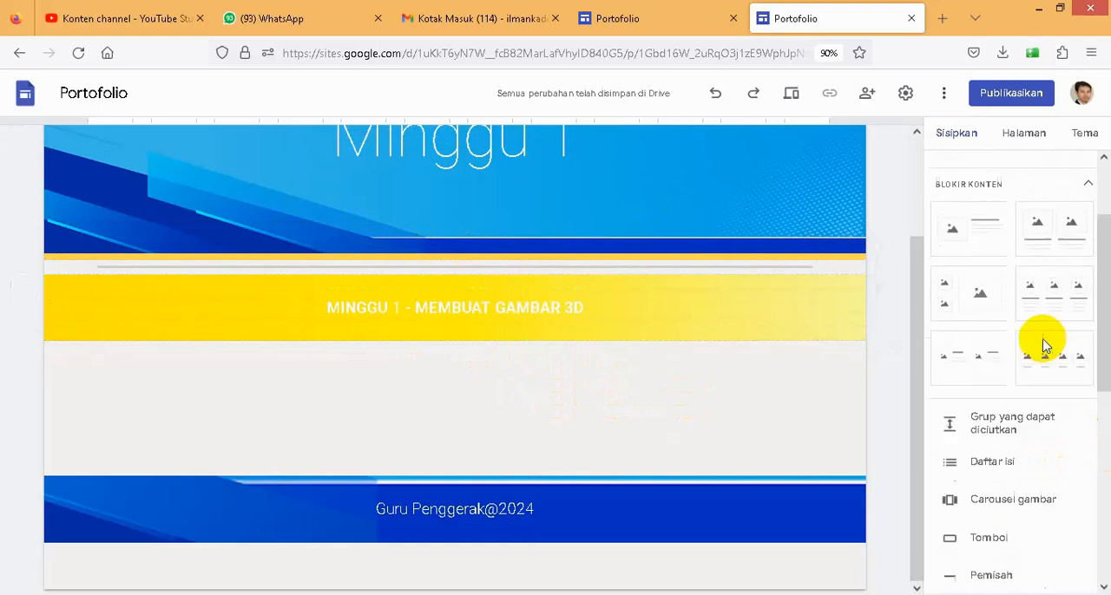
- Insert the content block with one image and text, and move its image placeholder below the yellow banner
{"action": "scroll", "coordinate": [1036, 342], "scroll_direction": "up", "scroll_amount": 2}
{"action": "left_click_drag", "start_coordinate": [973, 262], "coordinate": [501, 385]}
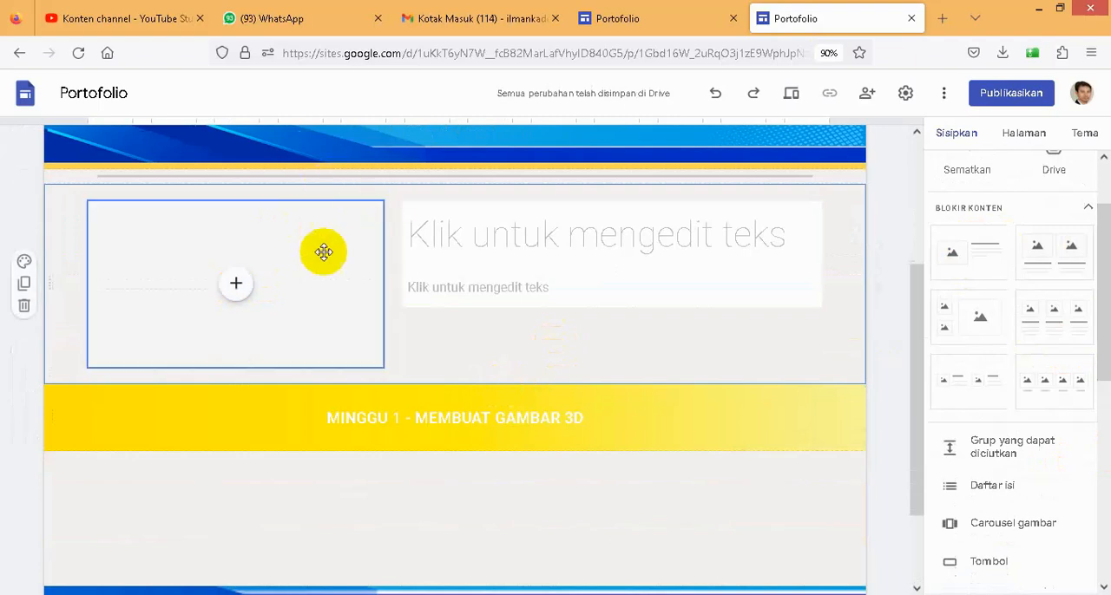
{"action": "left_click_drag", "start_coordinate": [268, 280], "coordinate": [153, 491]}
{"action": "scroll", "coordinate": [538, 273], "scroll_direction": "down", "scroll_amount": 3}
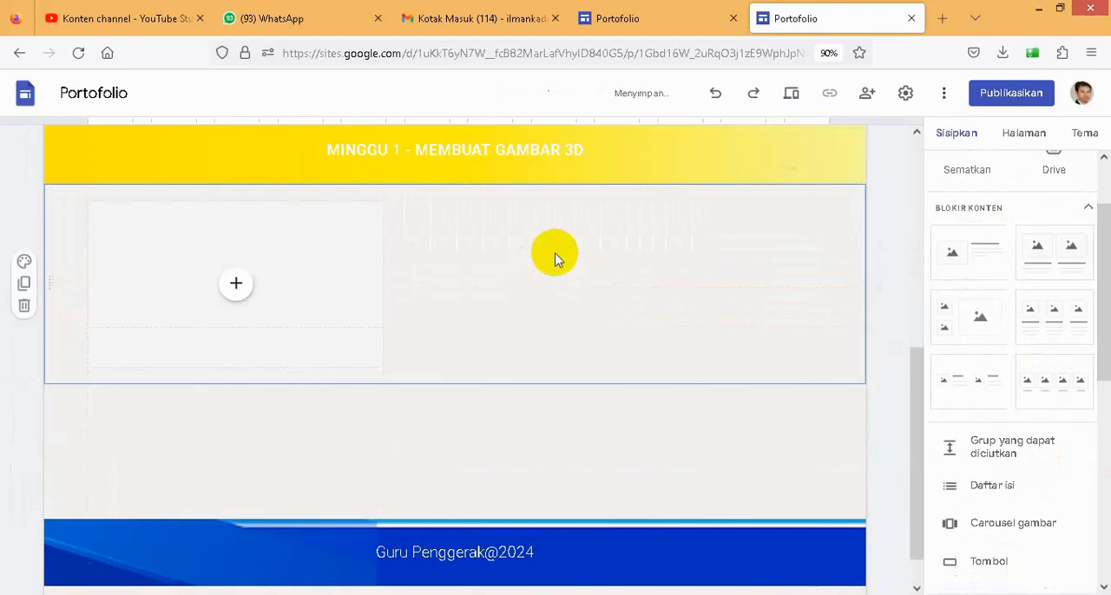
- Move the block's heading and body text group below the yellow banner, beside the image placeholder
{"action": "scroll", "coordinate": [622, 273], "scroll_direction": "up", "scroll_amount": 5}
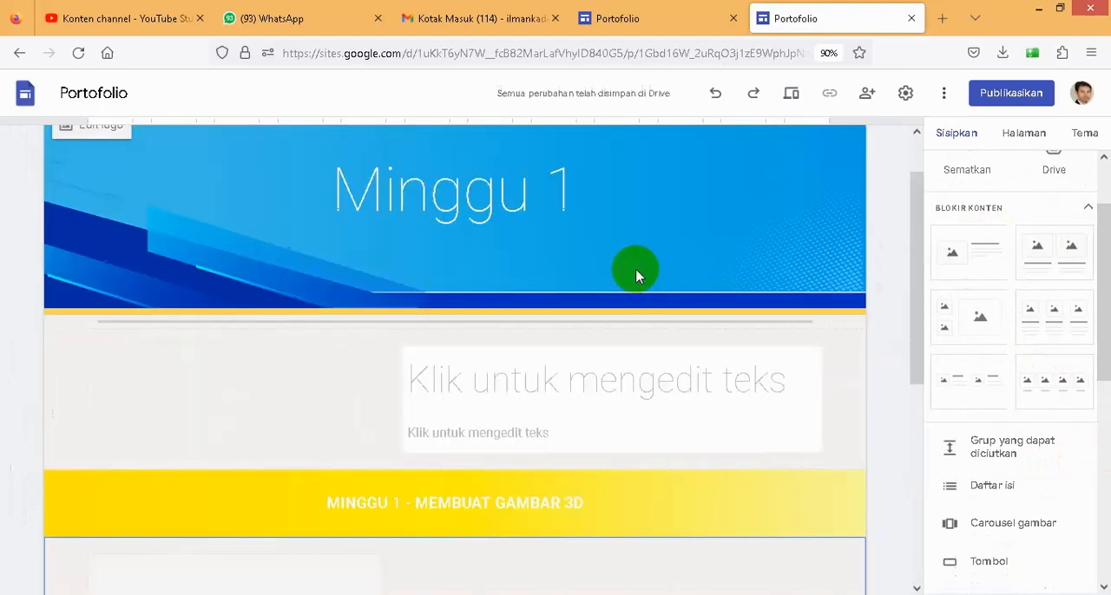
{"action": "left_click", "coordinate": [601, 349]}
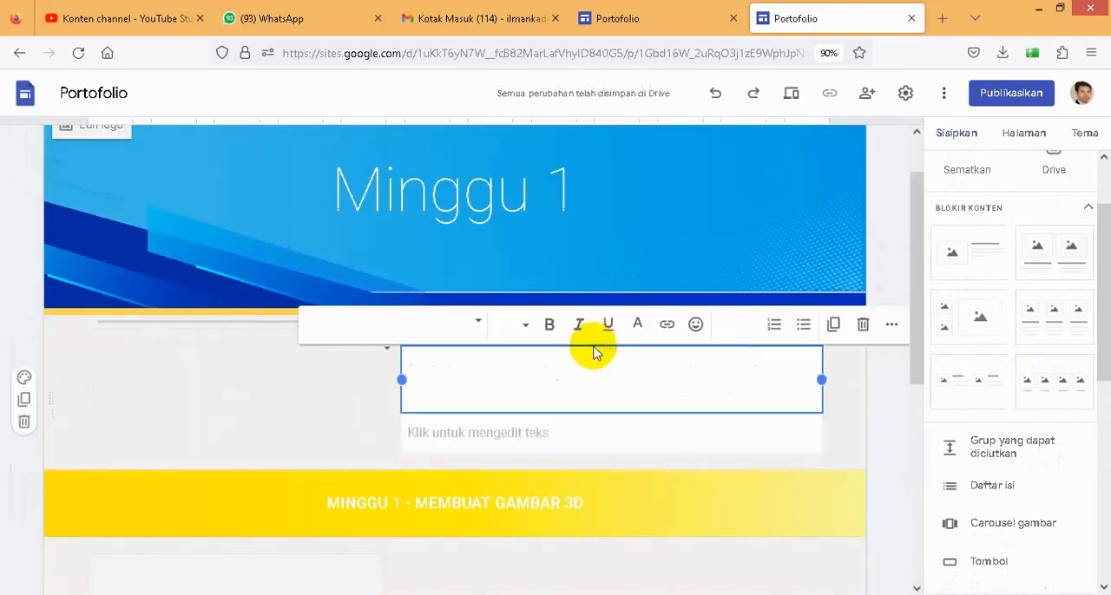
{"action": "left_click", "coordinate": [840, 443]}
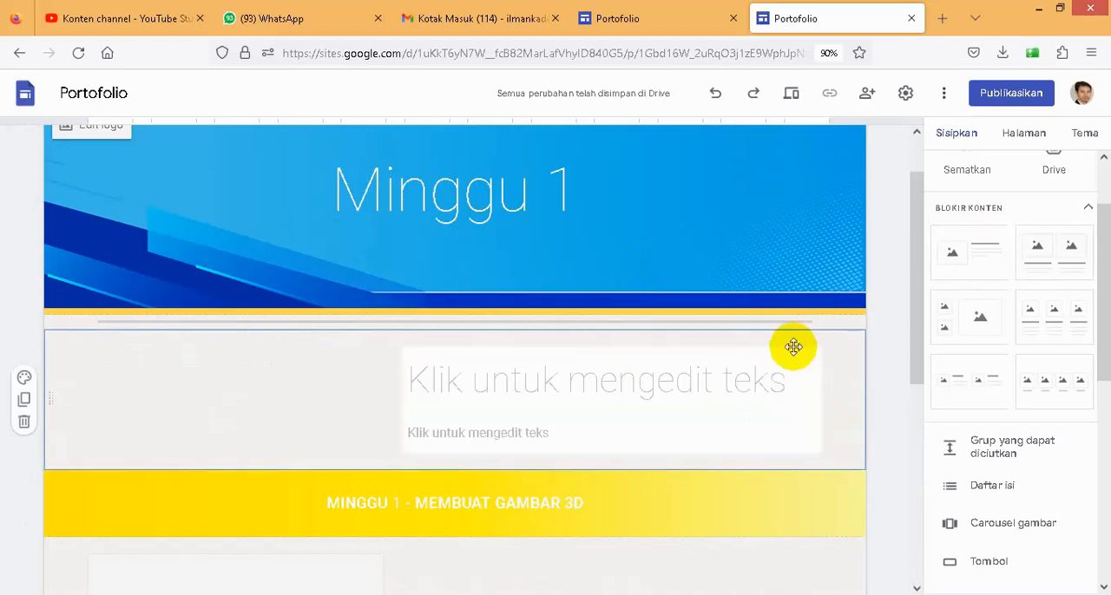
{"action": "left_click_drag", "start_coordinate": [796, 348], "coordinate": [712, 432]}
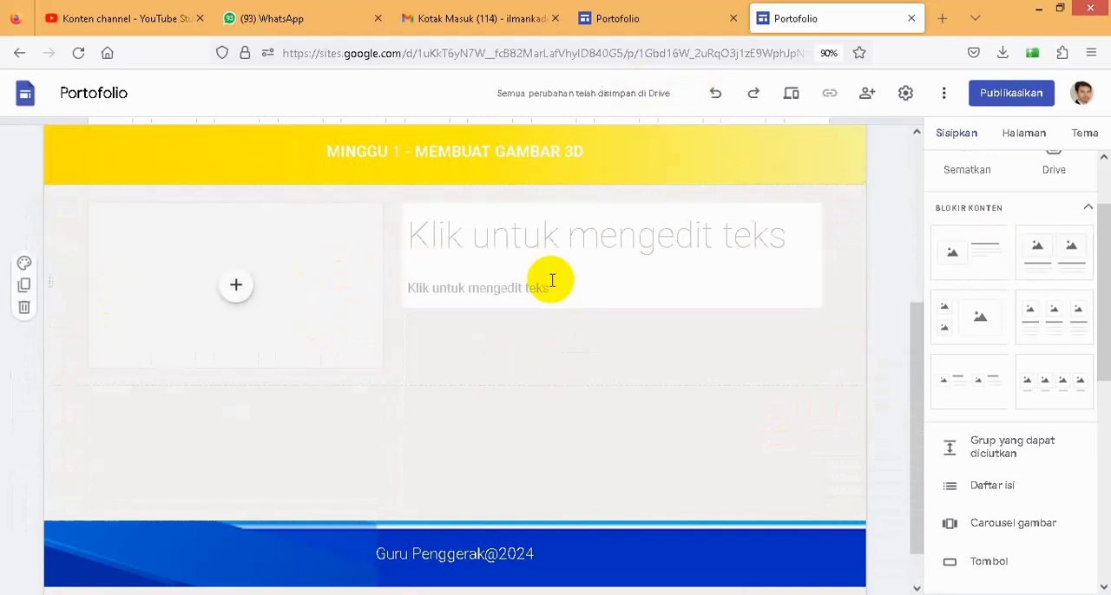
- Copy the heading Gambar 3 Dimensi from the example's Minggu 1 page into the new content block's heading, without an extra empty line
{"action": "left_click", "coordinate": [635, 19]}
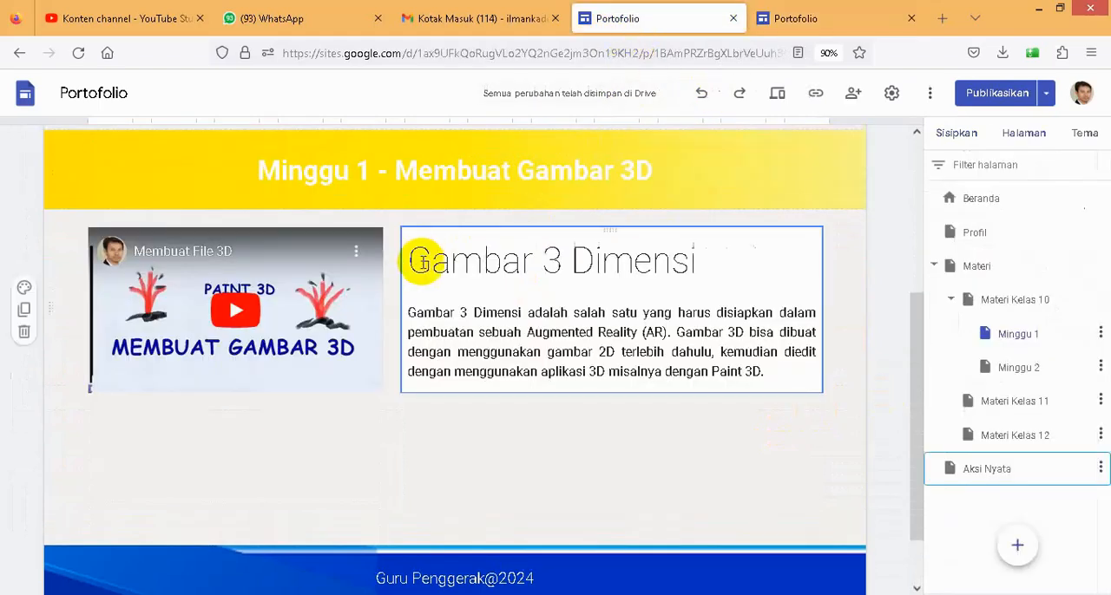
{"action": "left_click_drag", "start_coordinate": [502, 258], "coordinate": [427, 263]}
{"action": "key", "text": "ctrl+c"}
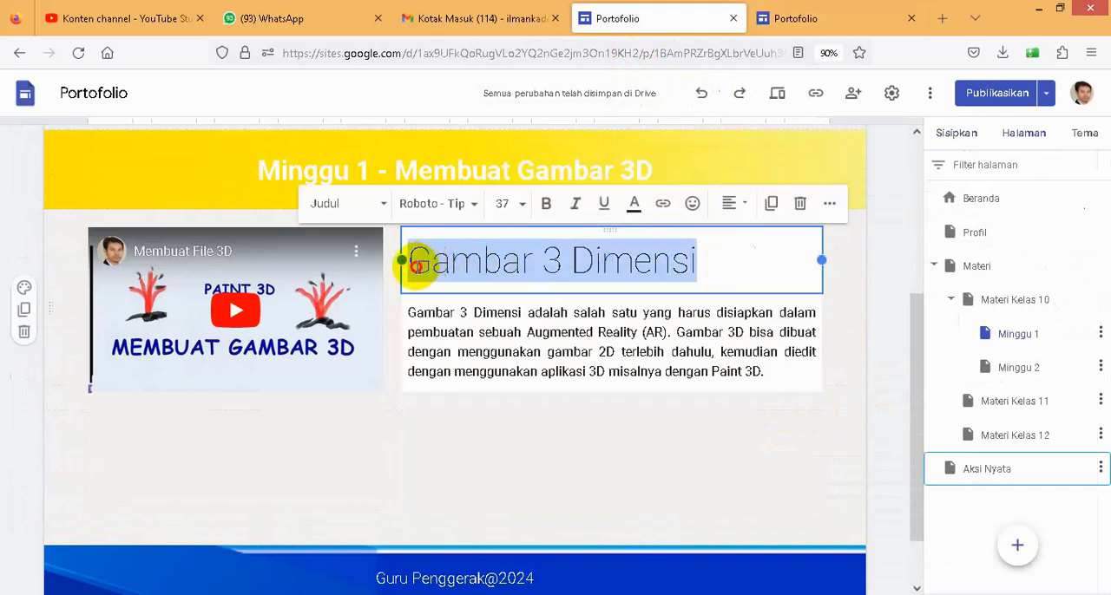
{"action": "left_click", "coordinate": [788, 17]}
{"action": "left_click", "coordinate": [530, 243]}
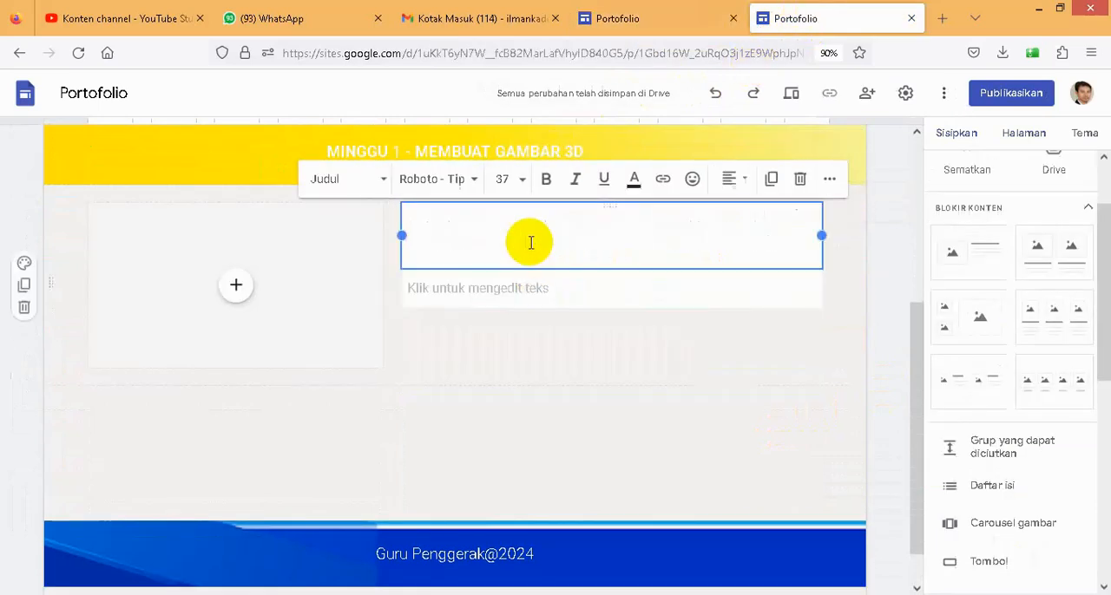
{"action": "key", "text": "ctrl+v"}
{"action": "key", "text": "BackSpace"}
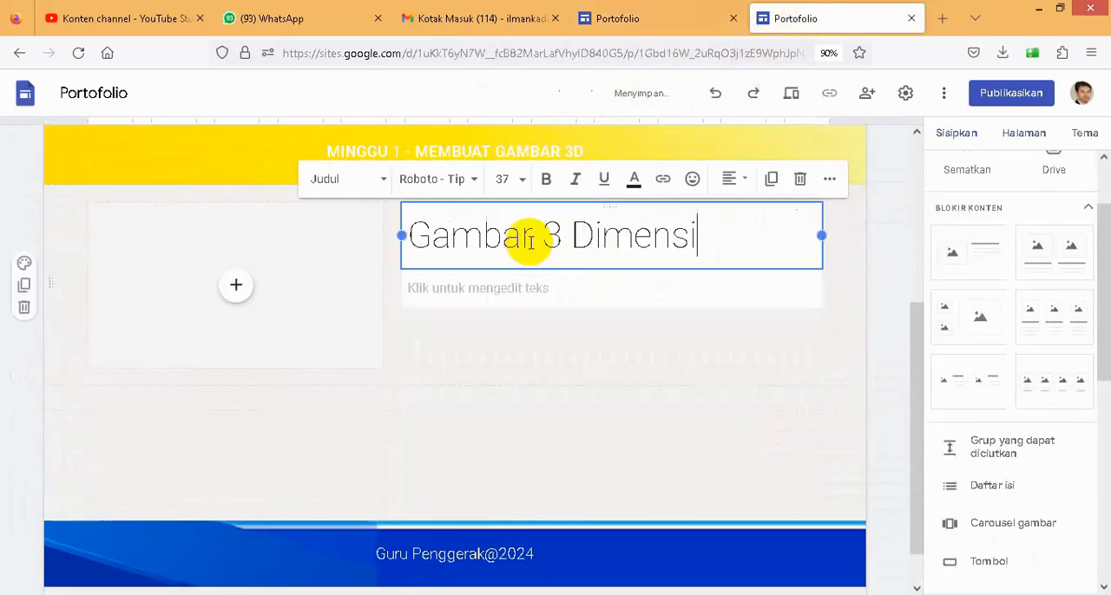
- Copy the example's paragraph about Gambar 3 Dimensi into the body text below the new heading, removing the trailing empty line
{"action": "left_click", "coordinate": [639, 25]}
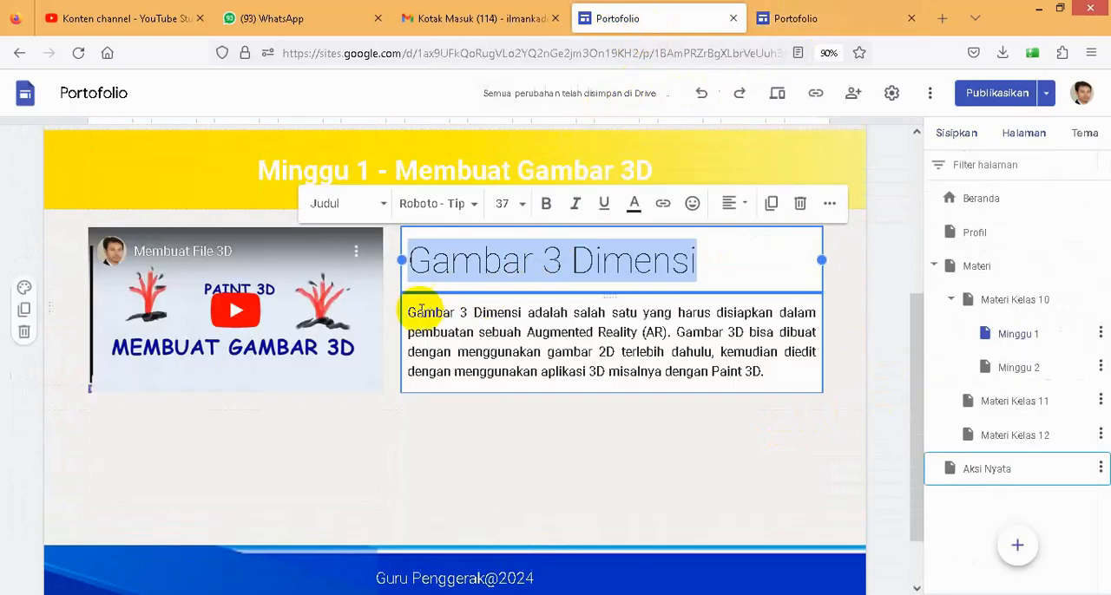
{"action": "left_click_drag", "start_coordinate": [411, 317], "coordinate": [767, 383]}
{"action": "key", "text": "ctrl+c"}
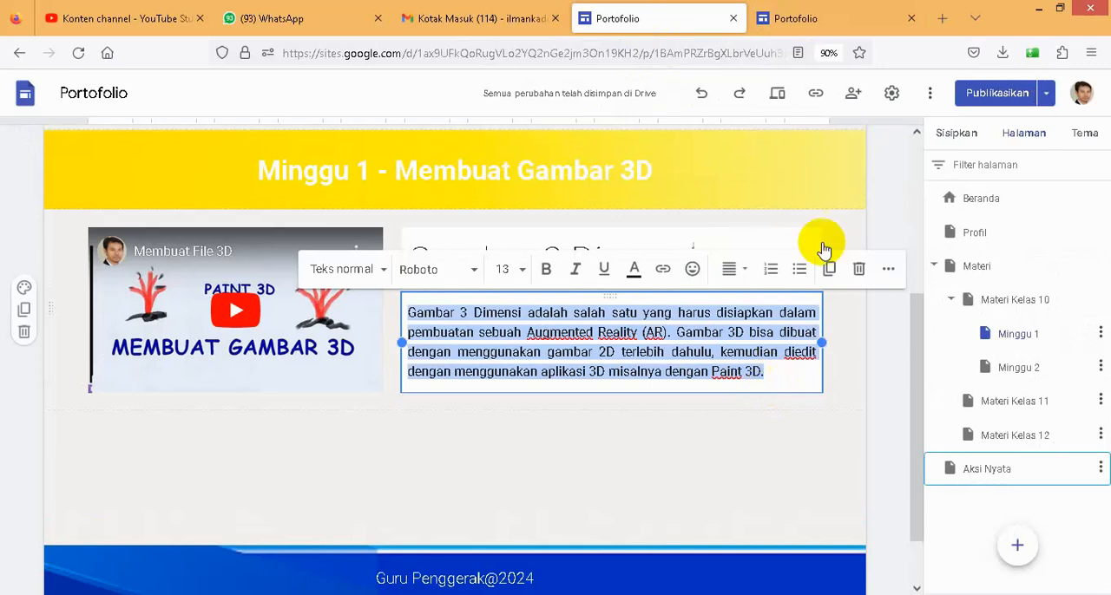
{"action": "left_click", "coordinate": [785, 21]}
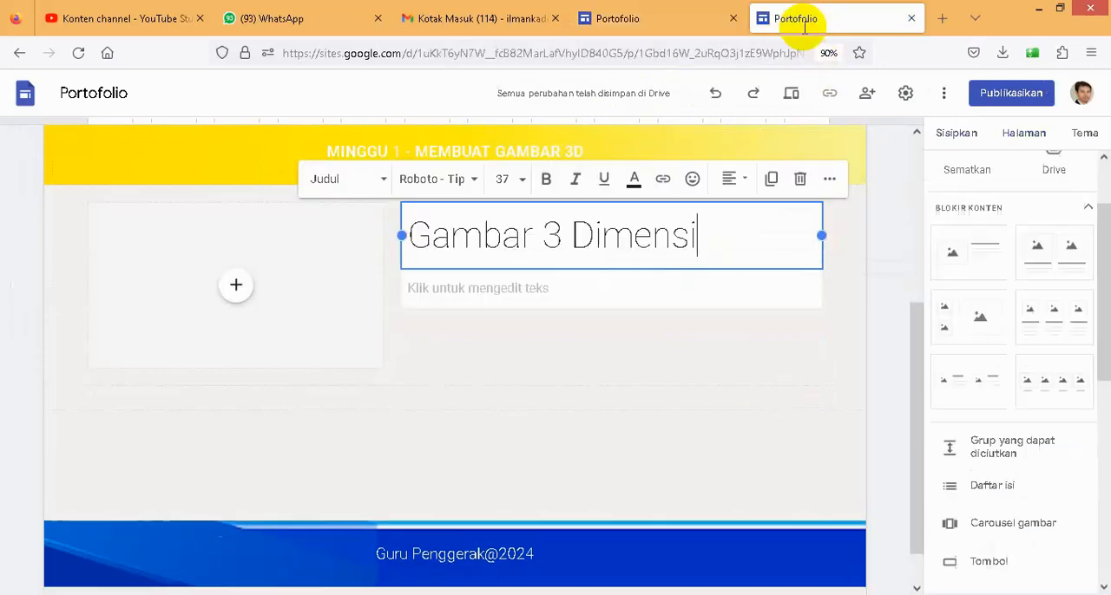
{"action": "left_click", "coordinate": [565, 290]}
{"action": "key", "text": "ctrl+v"}
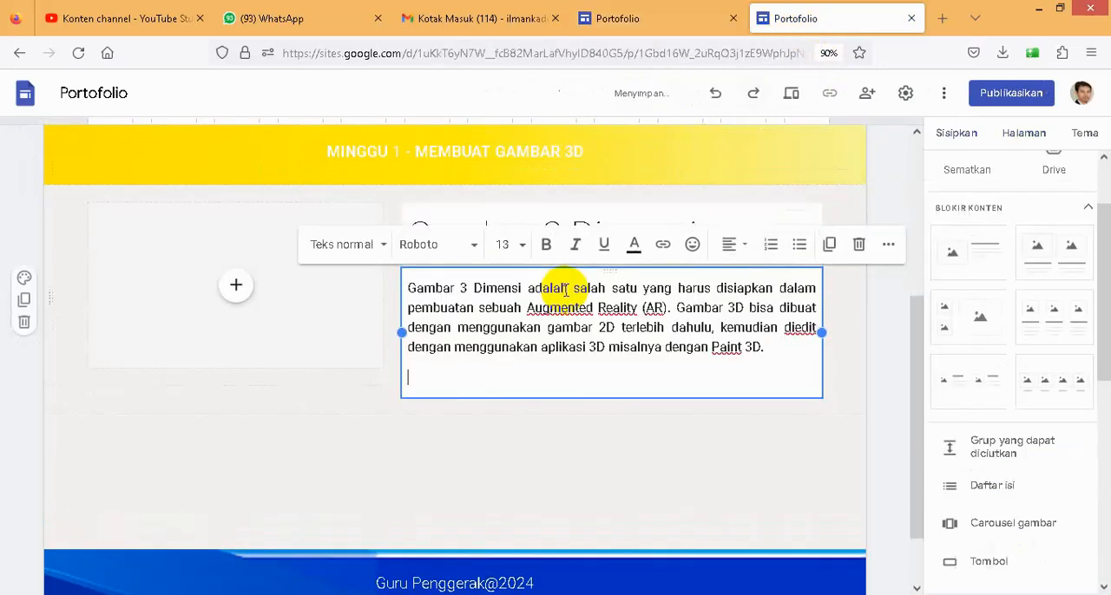
{"action": "key", "text": "BackSpace"}
- Following the example page, insert the YouTube video Membuat File 3D from the own channel into the empty media placeholder
{"action": "left_click", "coordinate": [638, 24]}
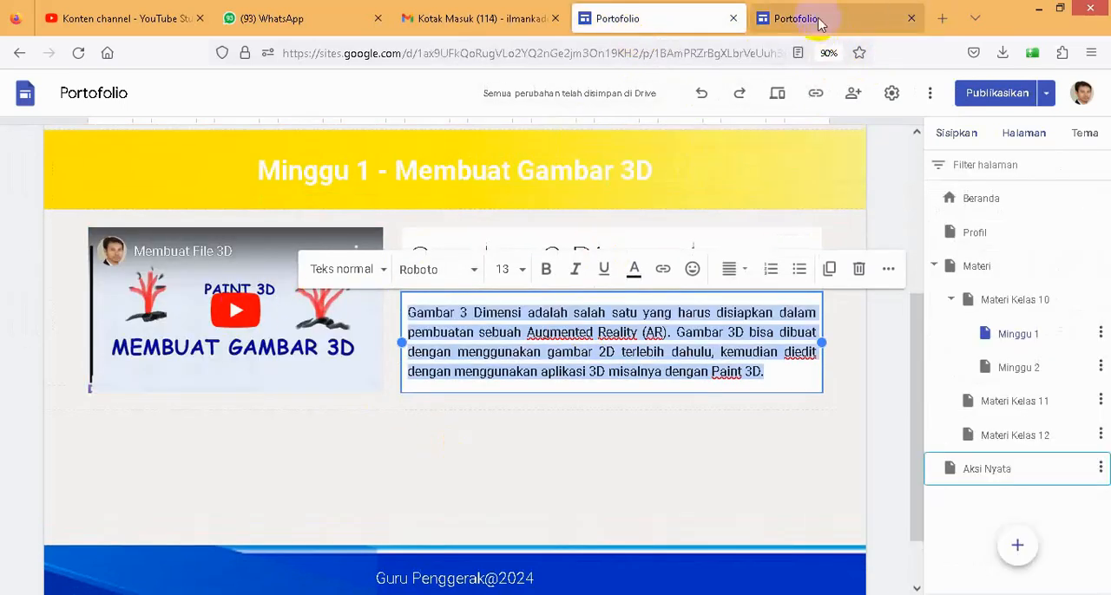
{"action": "left_click", "coordinate": [820, 24]}
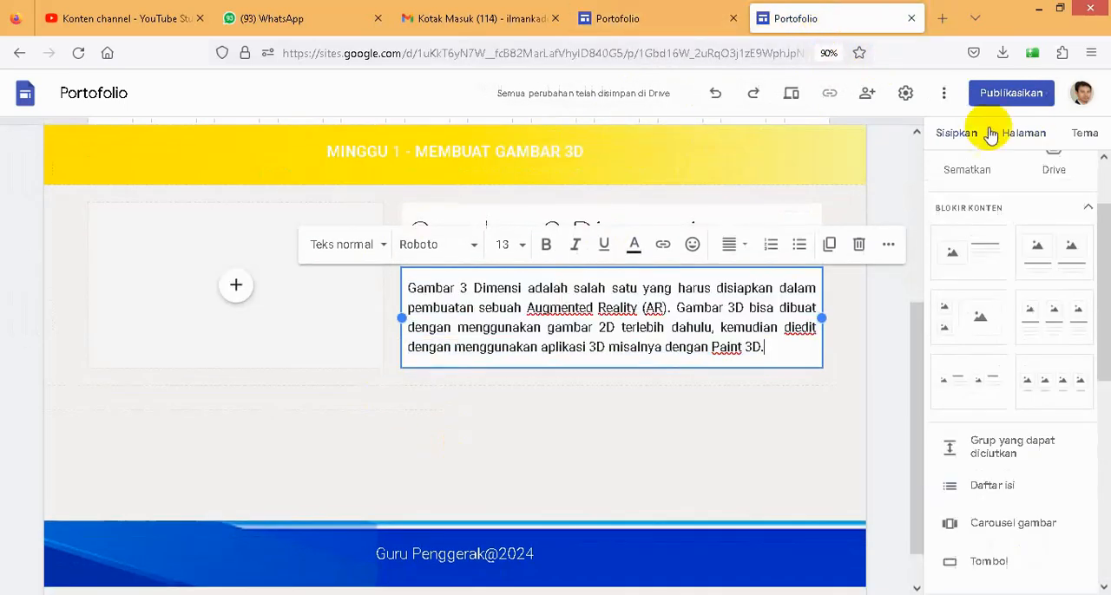
{"action": "left_click", "coordinate": [235, 294]}
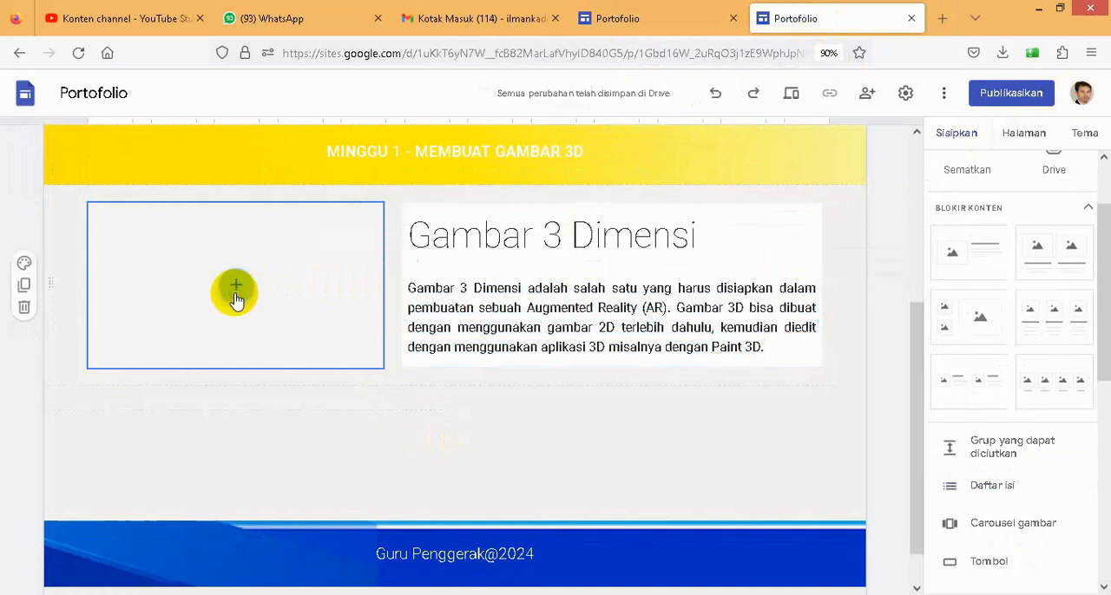
{"action": "left_click", "coordinate": [285, 438]}
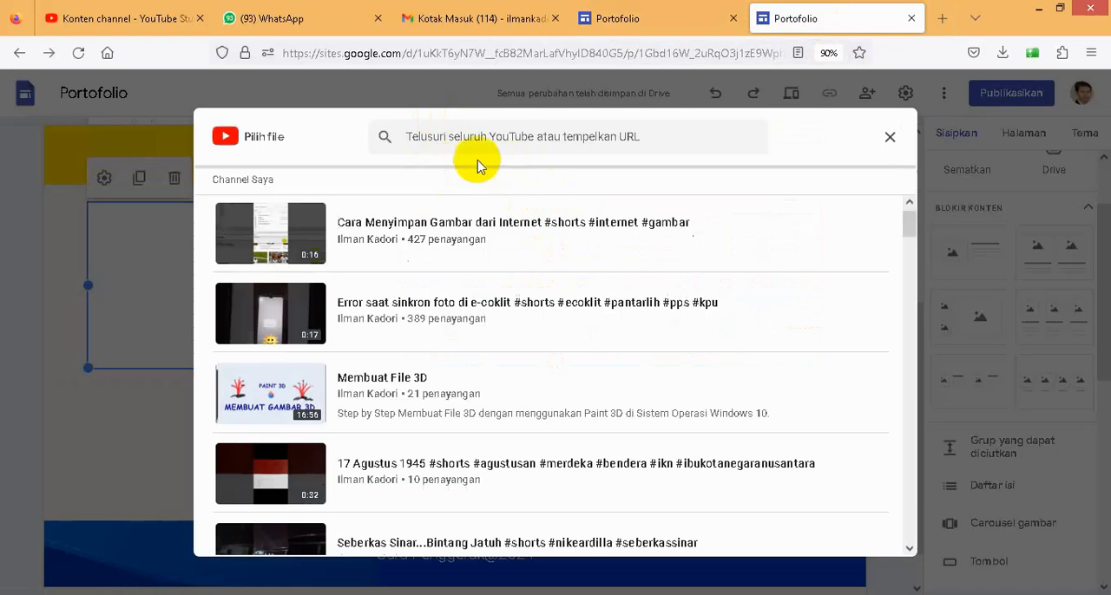
{"action": "left_click", "coordinate": [450, 135]}
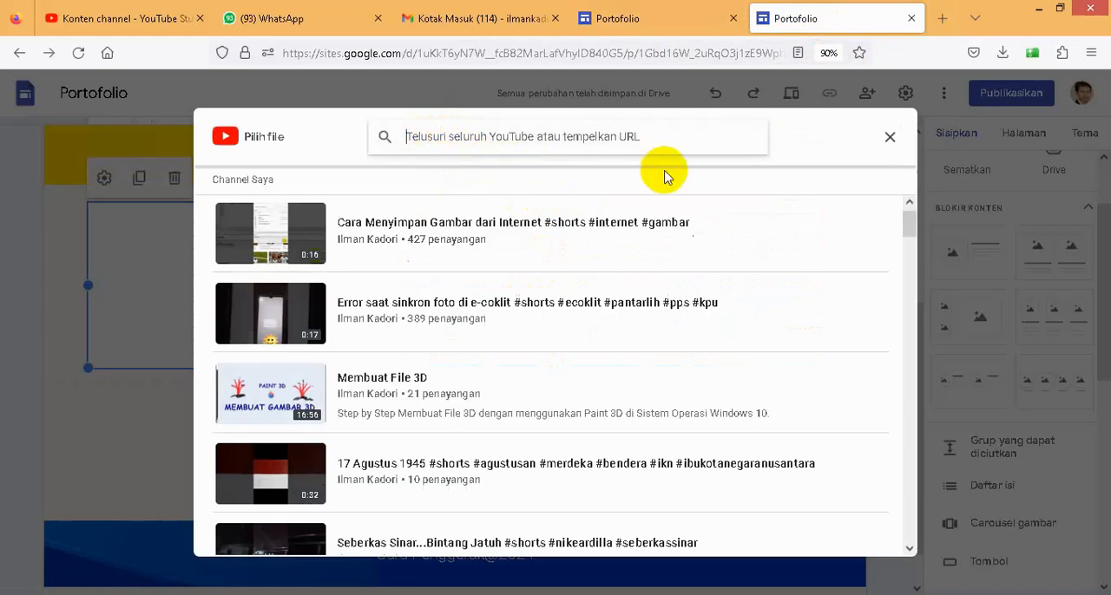
{"action": "left_click", "coordinate": [369, 392]}
{"action": "left_click", "coordinate": [863, 536]}
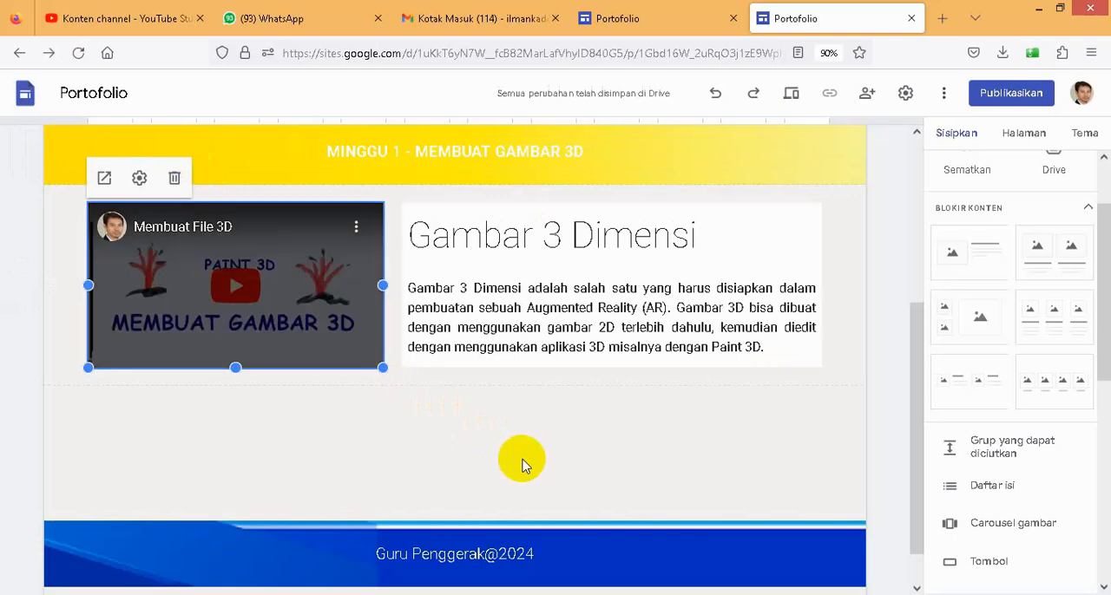
- Check the title on the example site's Aksi Nyata page, and open the Aksi Nyata page of the new site
{"action": "scroll", "coordinate": [607, 356], "scroll_direction": "up", "scroll_amount": 2}
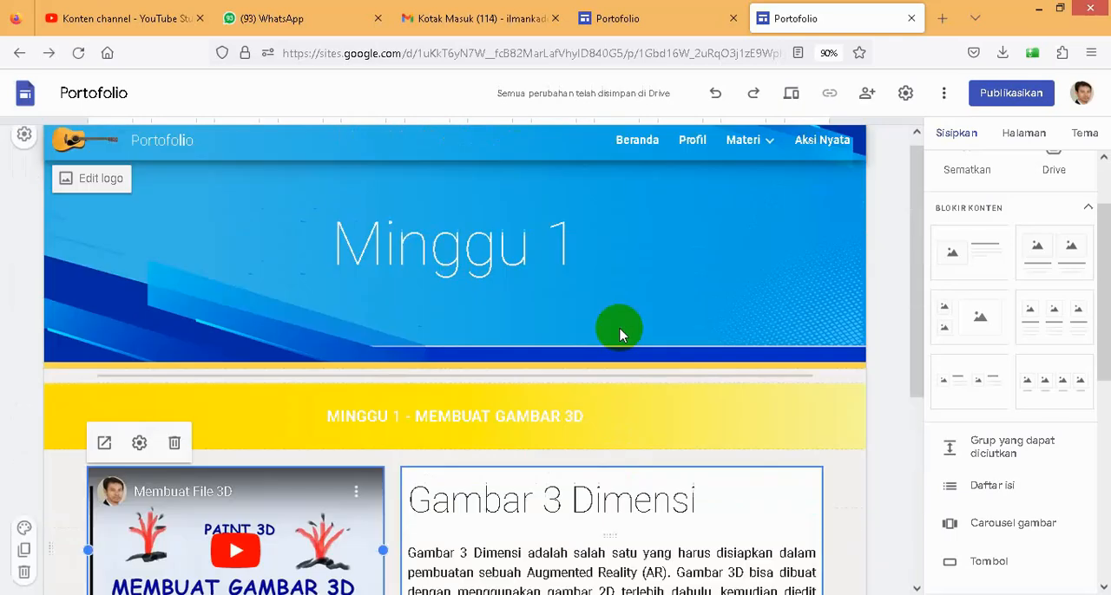
{"action": "left_click", "coordinate": [659, 18]}
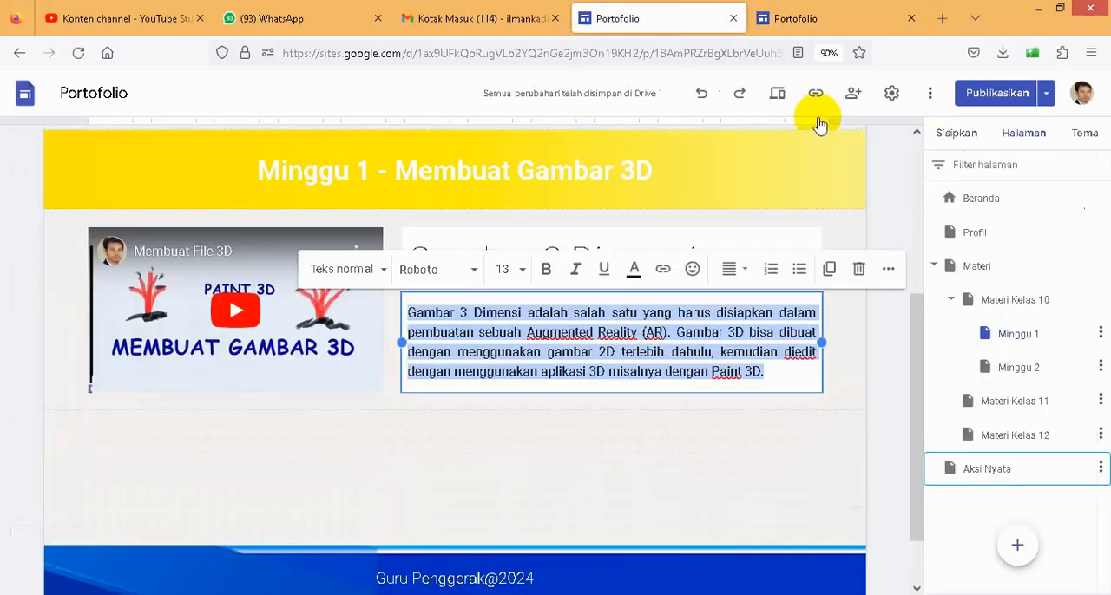
{"action": "scroll", "coordinate": [858, 227], "scroll_direction": "up", "scroll_amount": 3}
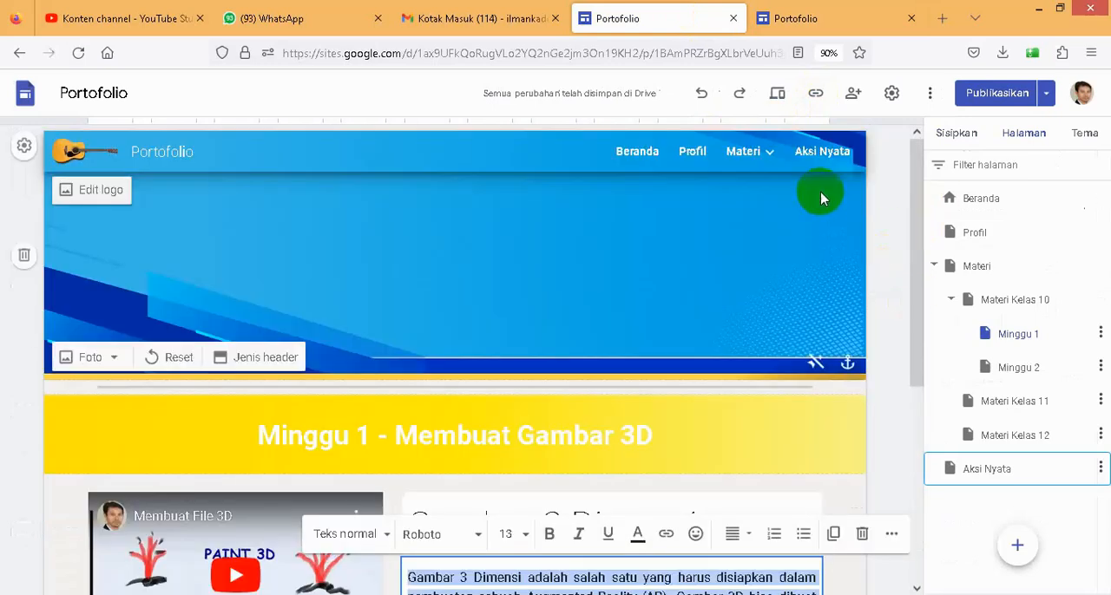
{"action": "left_click", "coordinate": [820, 163]}
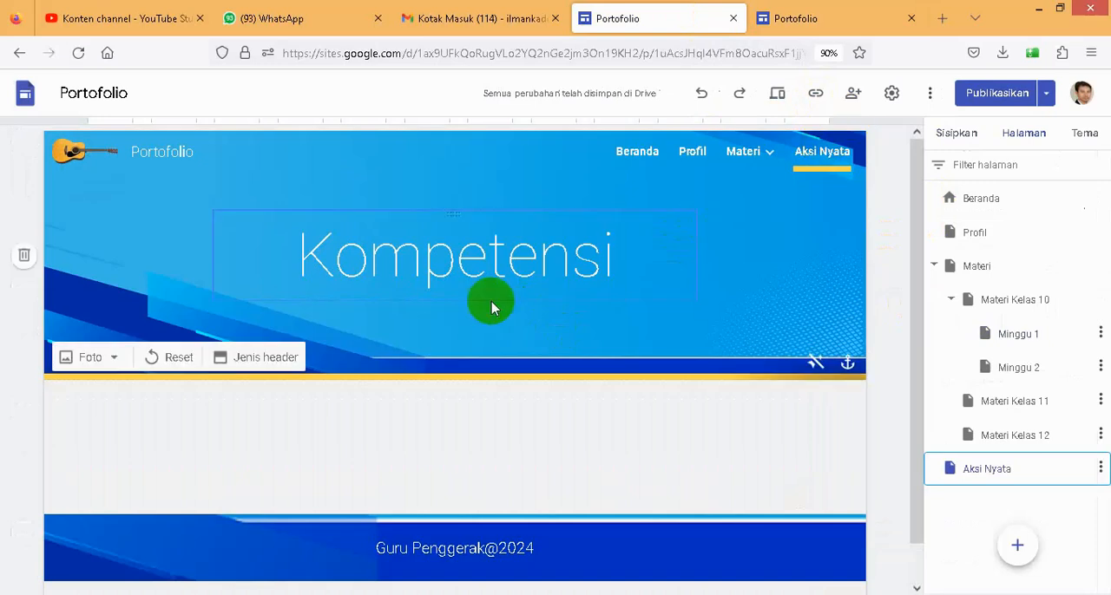
{"action": "left_click", "coordinate": [436, 273]}
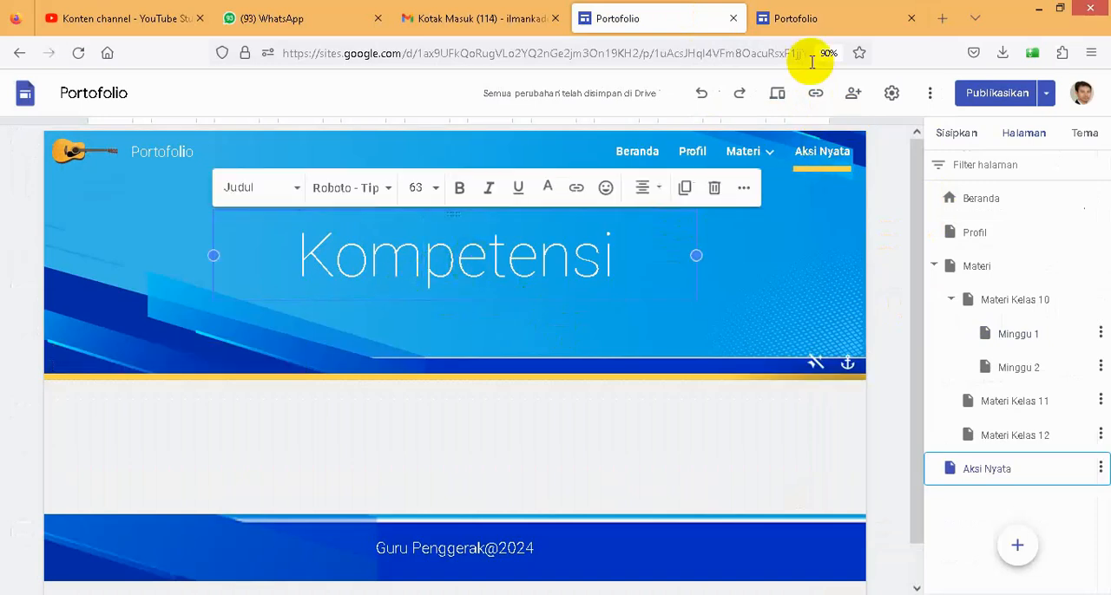
{"action": "left_click", "coordinate": [788, 19]}
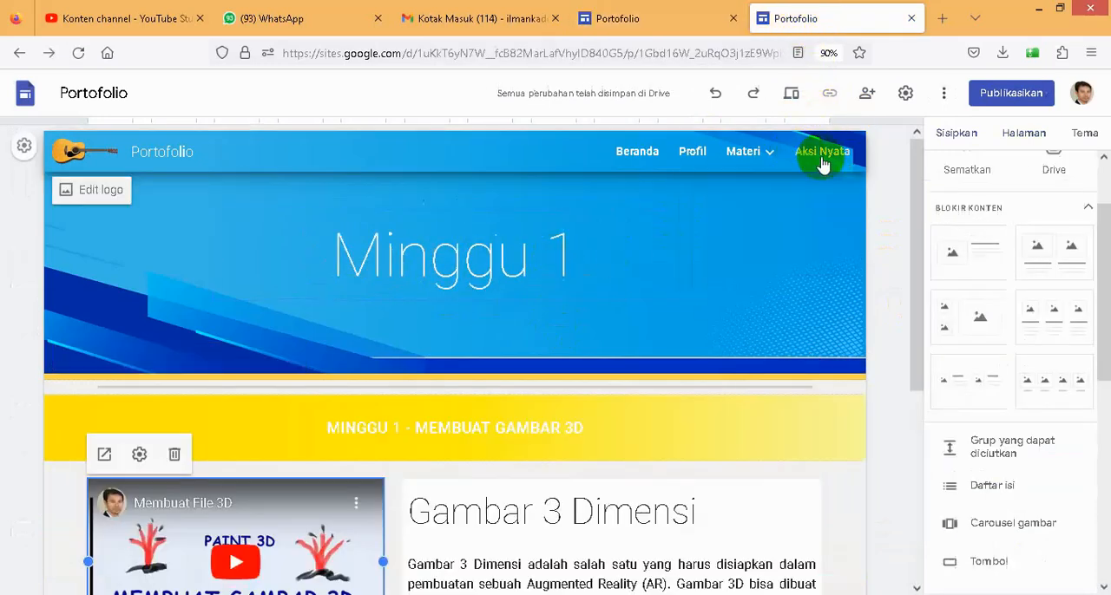
{"action": "left_click", "coordinate": [822, 156]}
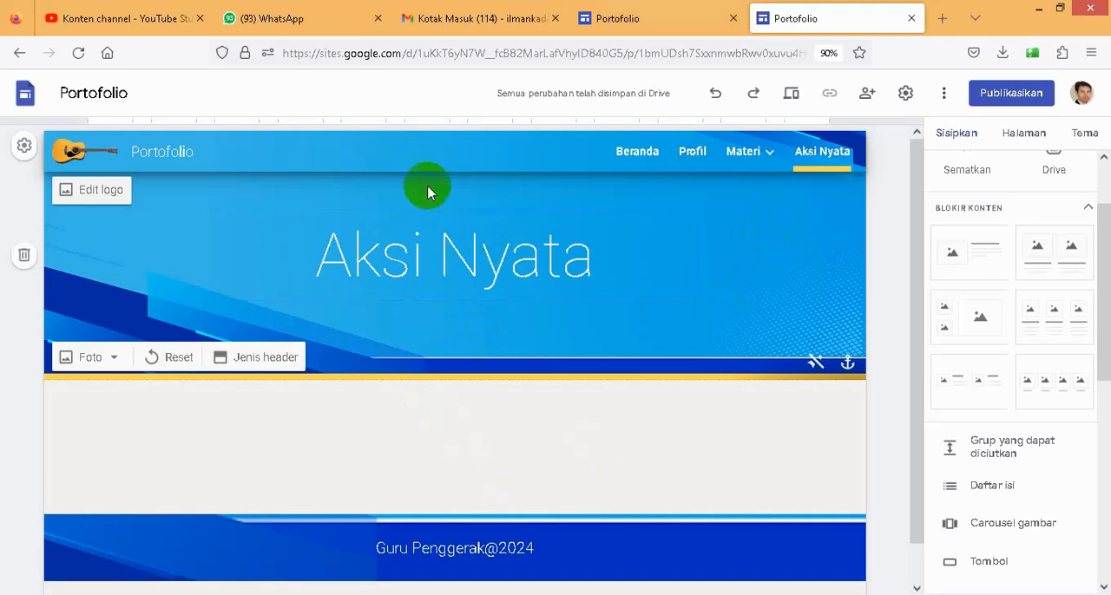
- Preview the new site and examine the Beranda page in the large-screen, tablet and phone layouts
{"action": "left_click", "coordinate": [791, 103]}
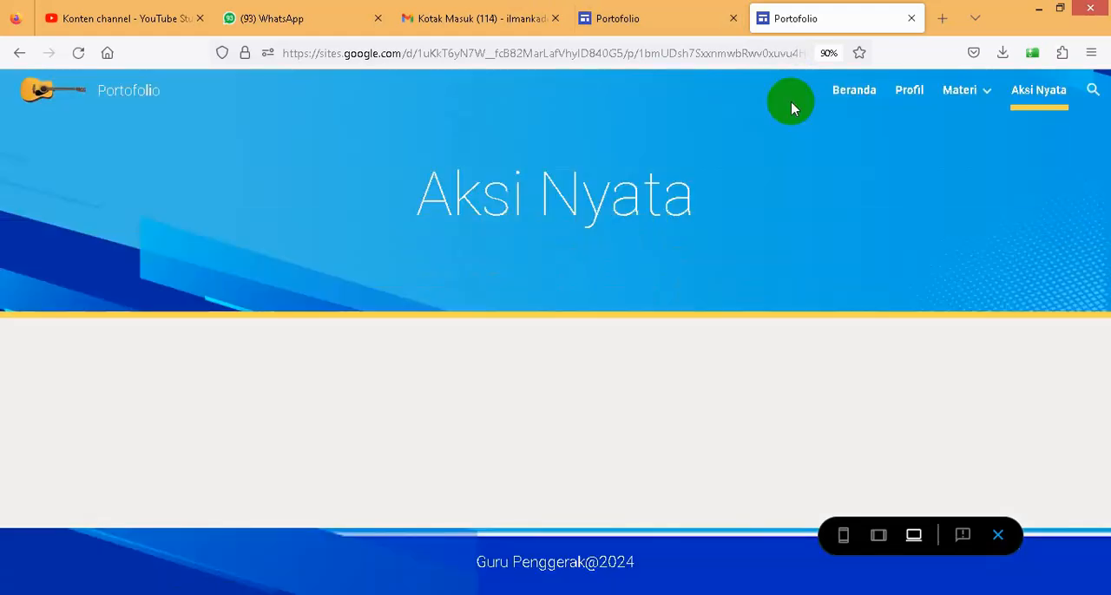
{"action": "left_click", "coordinate": [851, 97]}
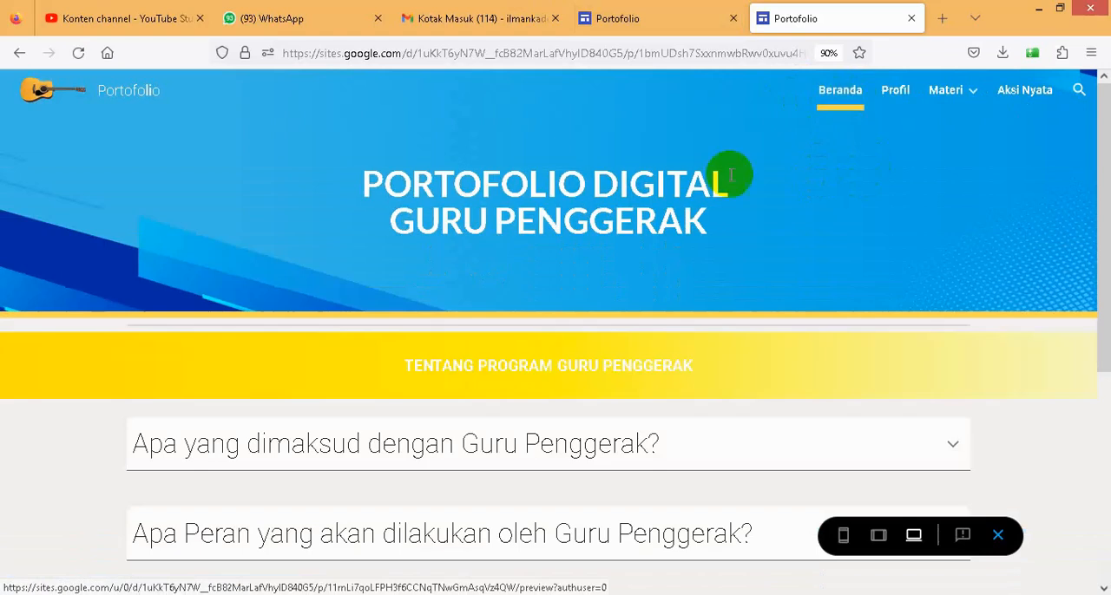
{"action": "scroll", "coordinate": [735, 262], "scroll_direction": "down", "scroll_amount": 3}
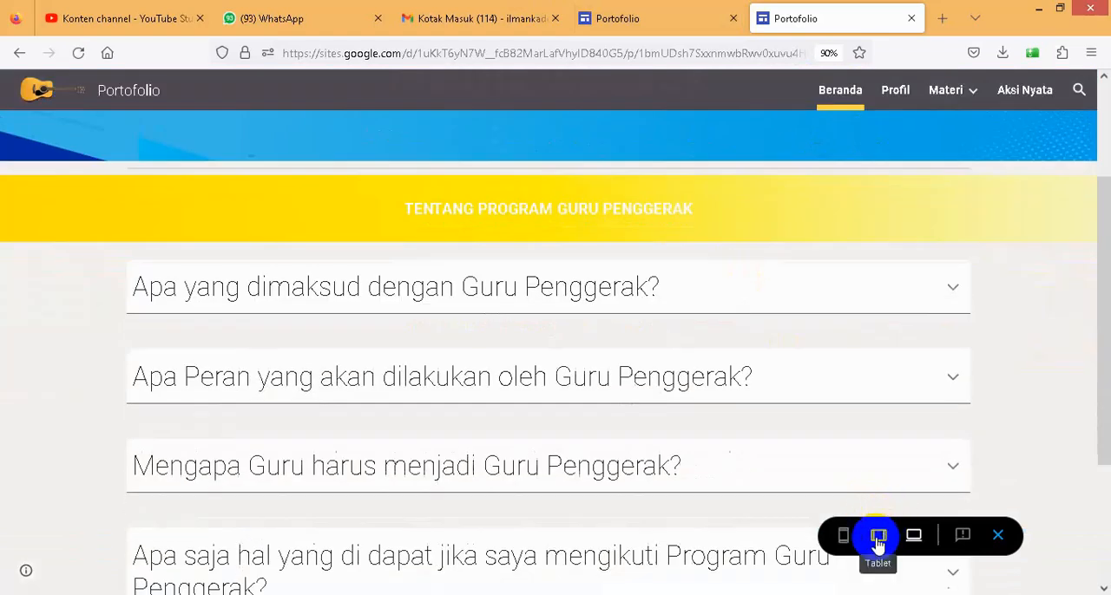
{"action": "left_click", "coordinate": [878, 539]}
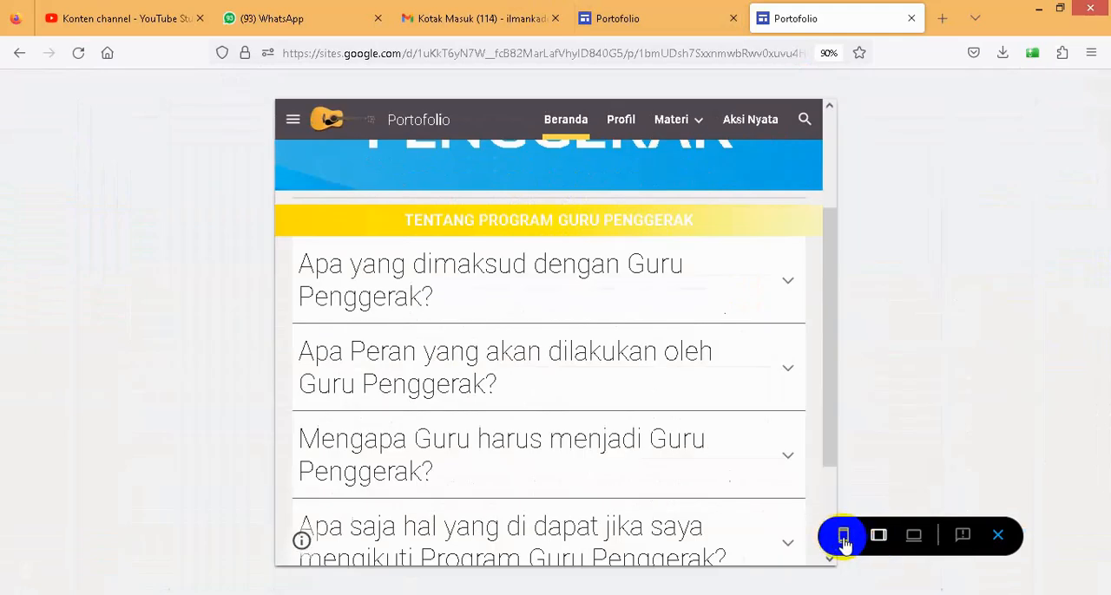
{"action": "left_click", "coordinate": [843, 537]}
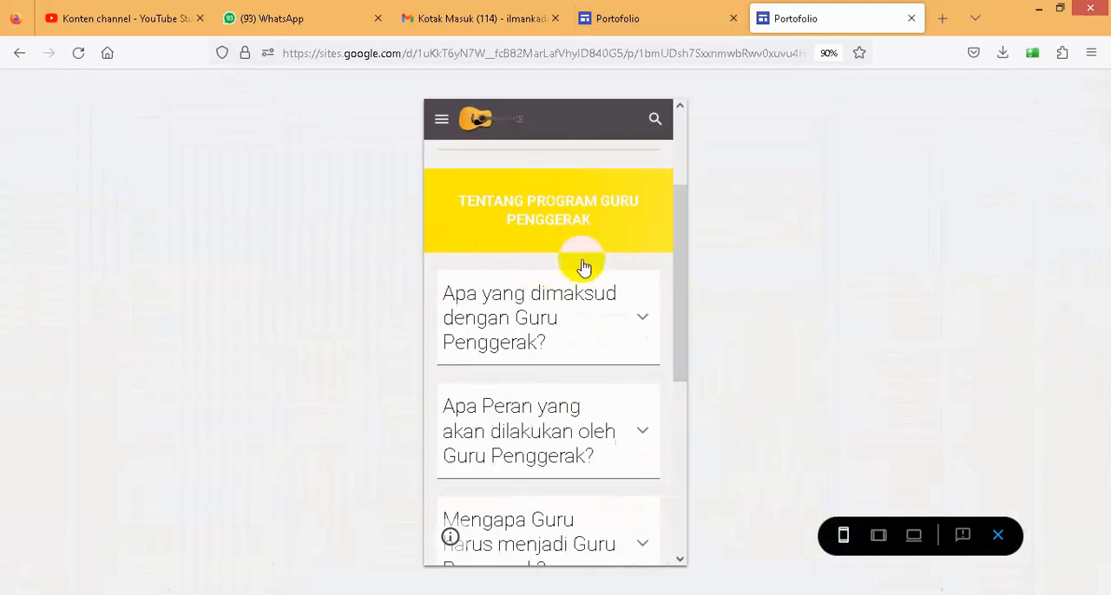
{"action": "scroll", "coordinate": [612, 260], "scroll_direction": "down", "scroll_amount": 2}
{"action": "scroll", "coordinate": [612, 260], "scroll_direction": "up", "scroll_amount": 4}
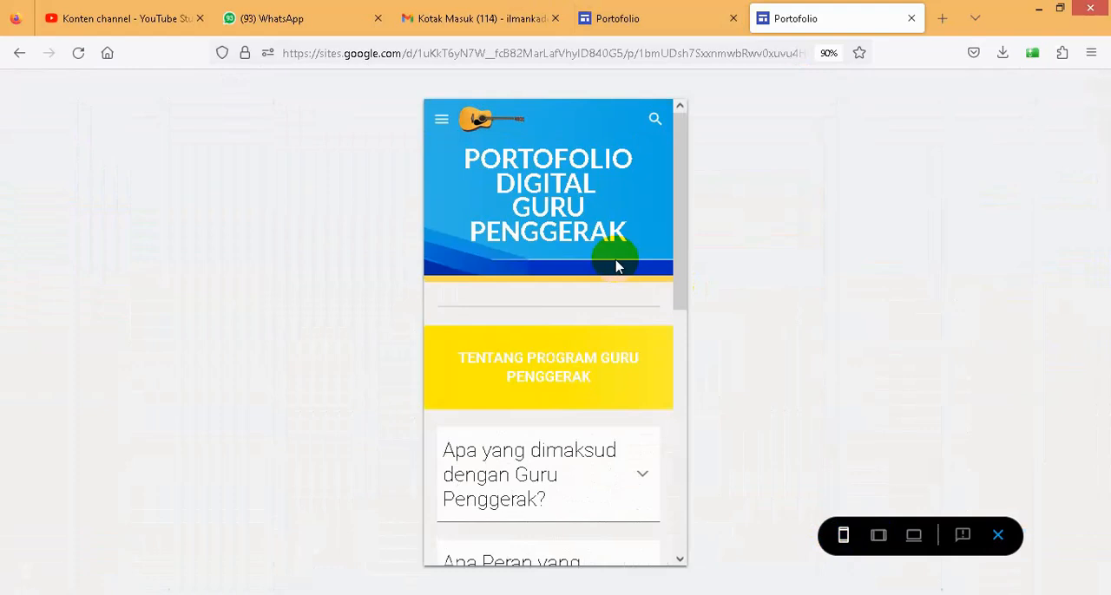
{"action": "scroll", "coordinate": [616, 266], "scroll_direction": "down", "scroll_amount": 6}
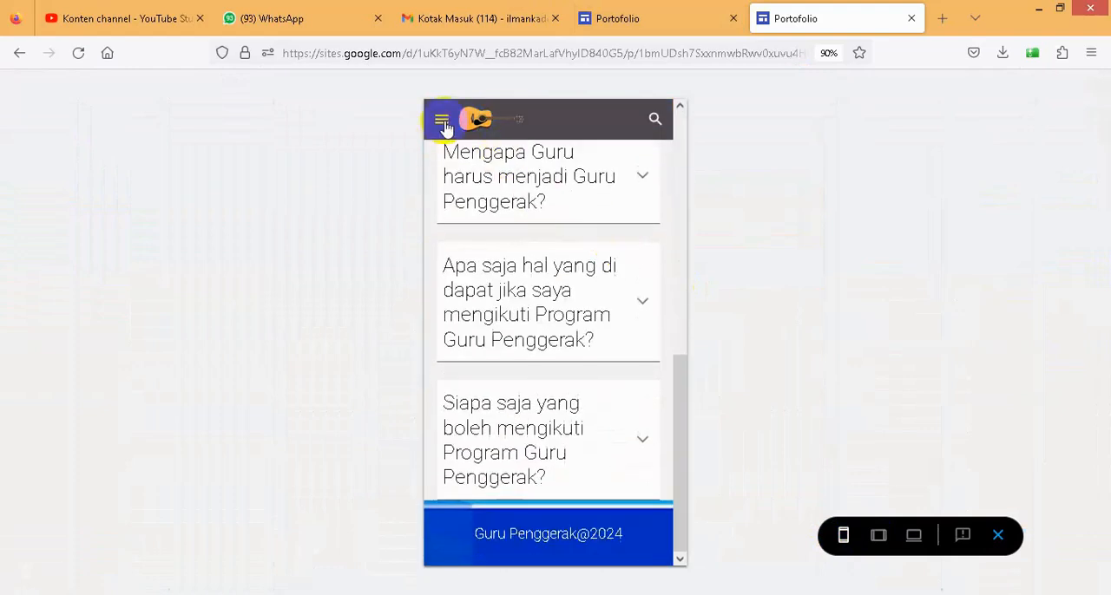
- Examine the phone layout's navigation with Materi and Materi Kelas 10 expanded, then return to the large-screen preview and the editor
{"action": "left_click", "coordinate": [443, 122]}
{"action": "left_click", "coordinate": [445, 231]}
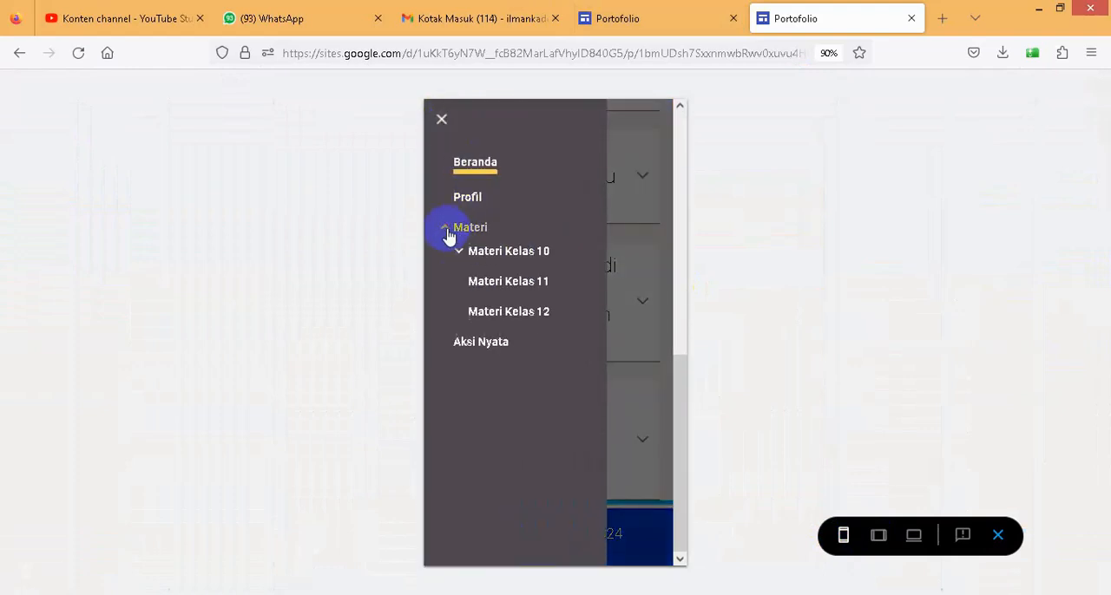
{"action": "left_click", "coordinate": [459, 260]}
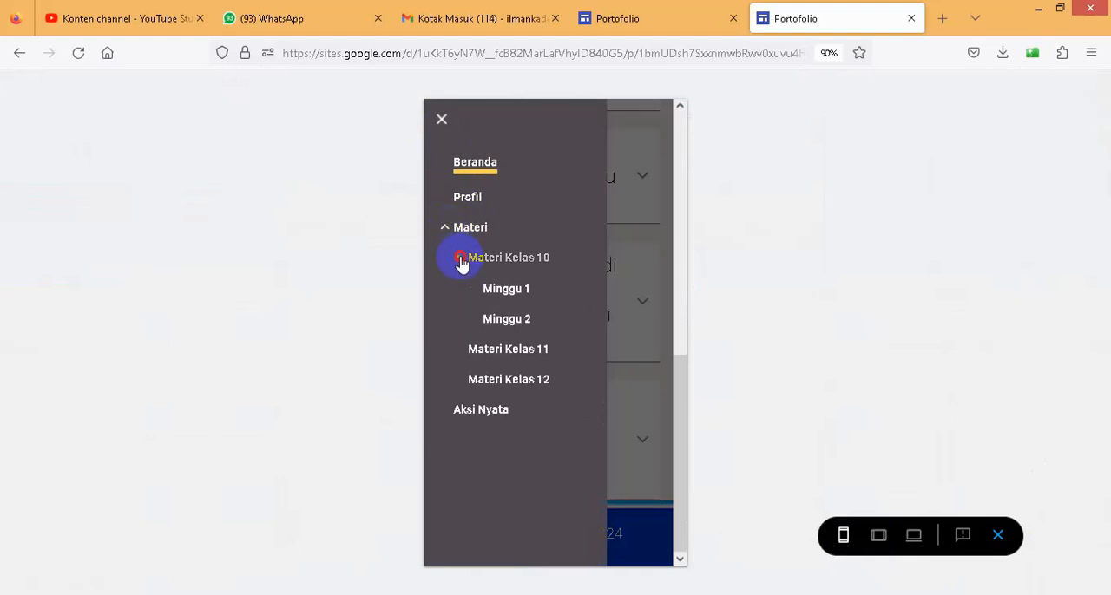
{"action": "left_click", "coordinate": [460, 261]}
{"action": "left_click", "coordinate": [446, 230]}
{"action": "left_click", "coordinate": [442, 121]}
{"action": "scroll", "coordinate": [598, 278], "scroll_direction": "up", "scroll_amount": 3}
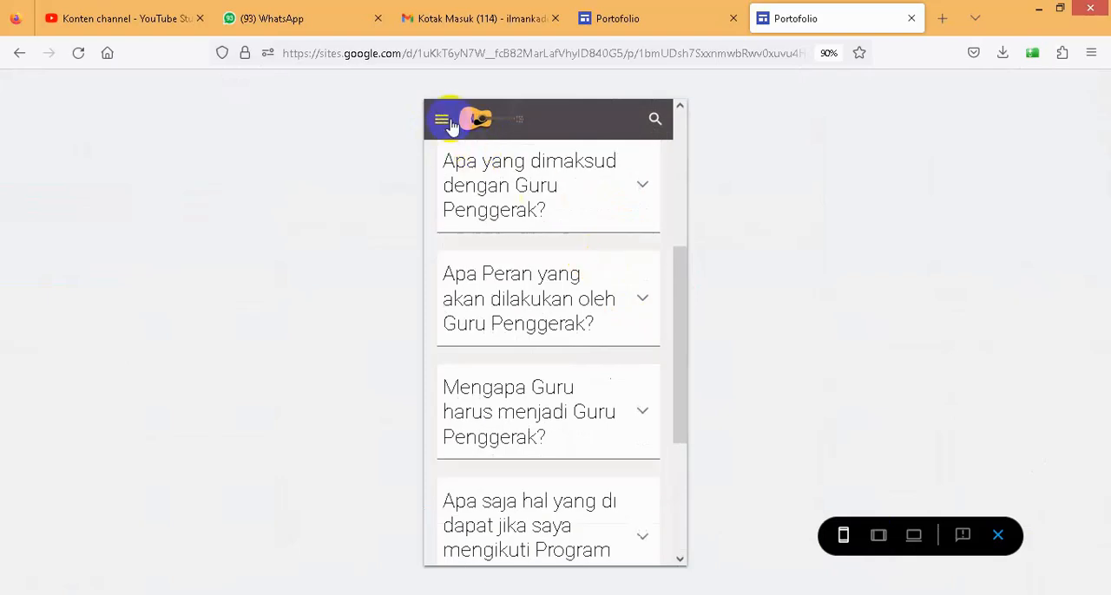
{"action": "left_click", "coordinate": [912, 538]}
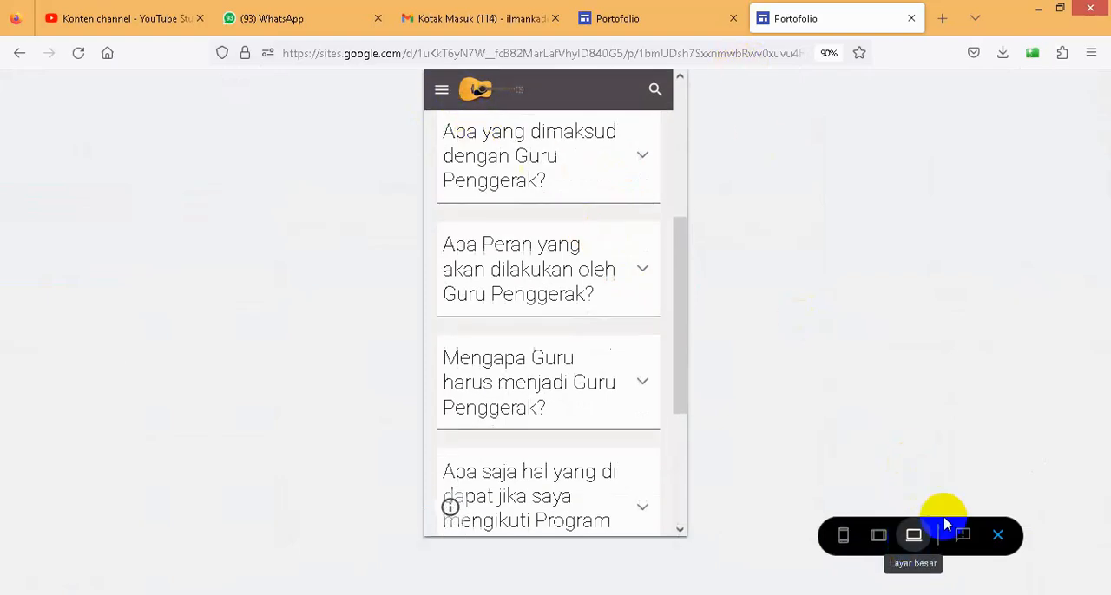
{"action": "scroll", "coordinate": [852, 192], "scroll_direction": "up", "scroll_amount": 4}
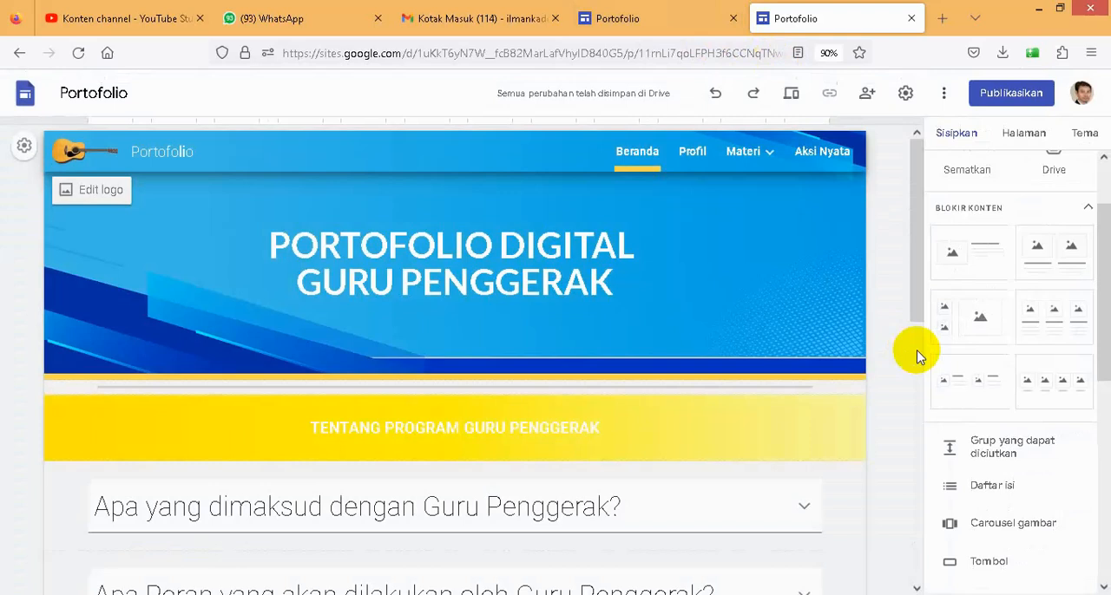
- Publish the site on the web under the address portofolioku and display the published site's link
{"action": "left_click", "coordinate": [1012, 94]}
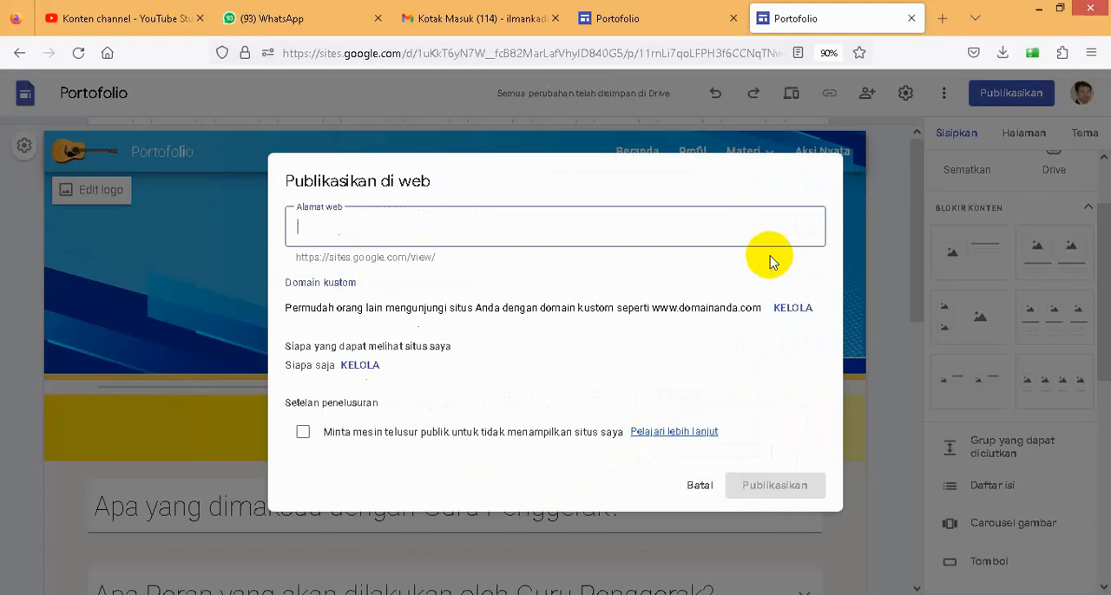
{"action": "type", "text": "p"}
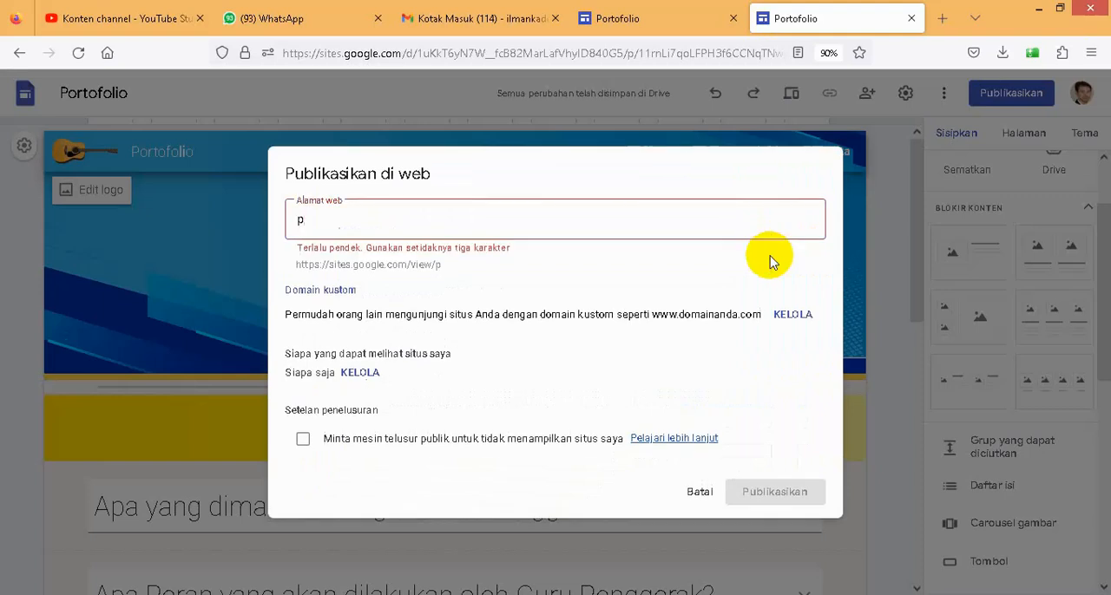
{"action": "type", "text": "ortofolioku"}
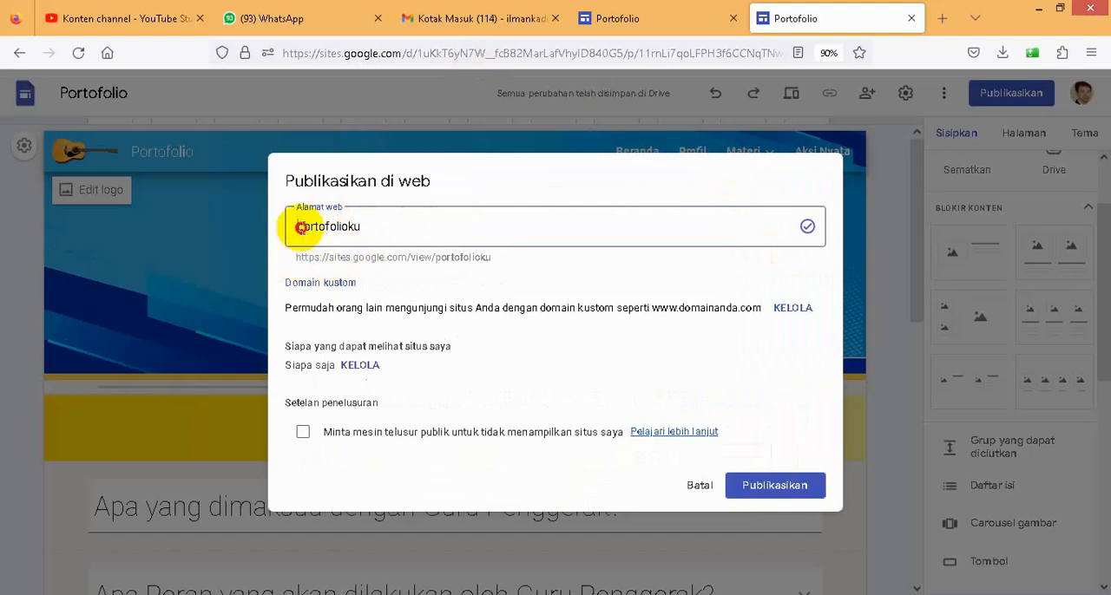
{"action": "left_click_drag", "start_coordinate": [297, 228], "coordinate": [372, 223]}
{"action": "left_click", "coordinate": [296, 258]}
{"action": "left_click_drag", "start_coordinate": [297, 258], "coordinate": [491, 260]}
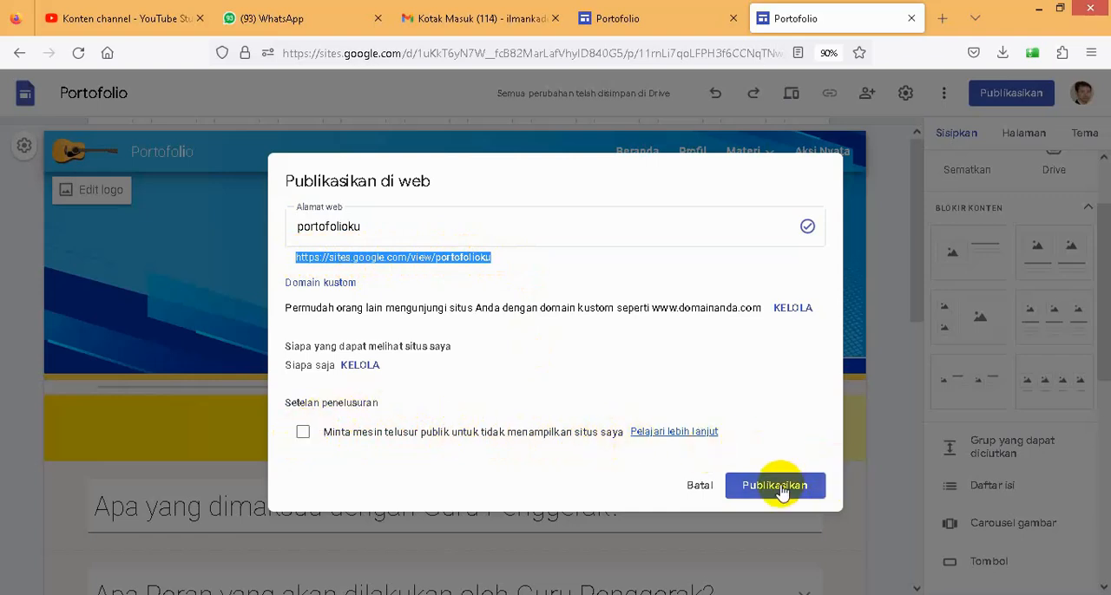
{"action": "left_click", "coordinate": [381, 228]}
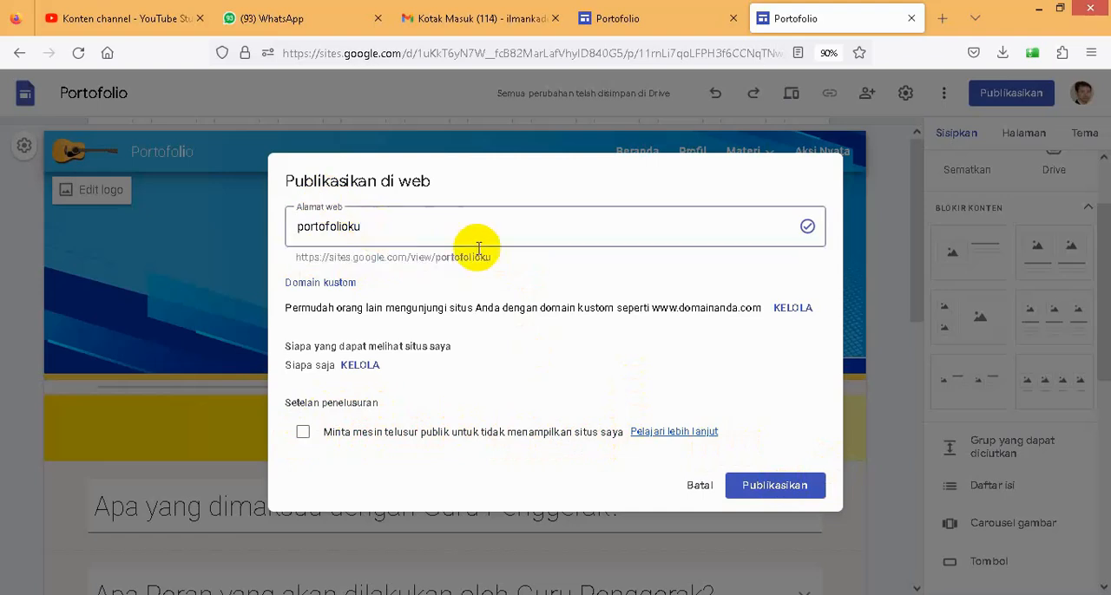
{"action": "left_click_drag", "start_coordinate": [435, 258], "coordinate": [478, 256]}
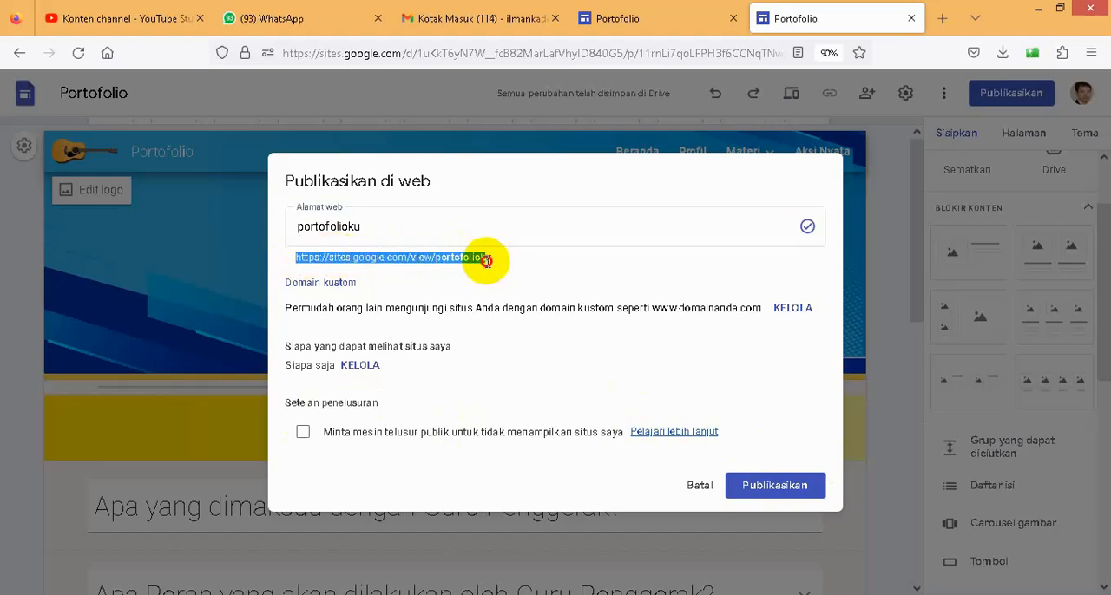
{"action": "left_click", "coordinate": [772, 493]}
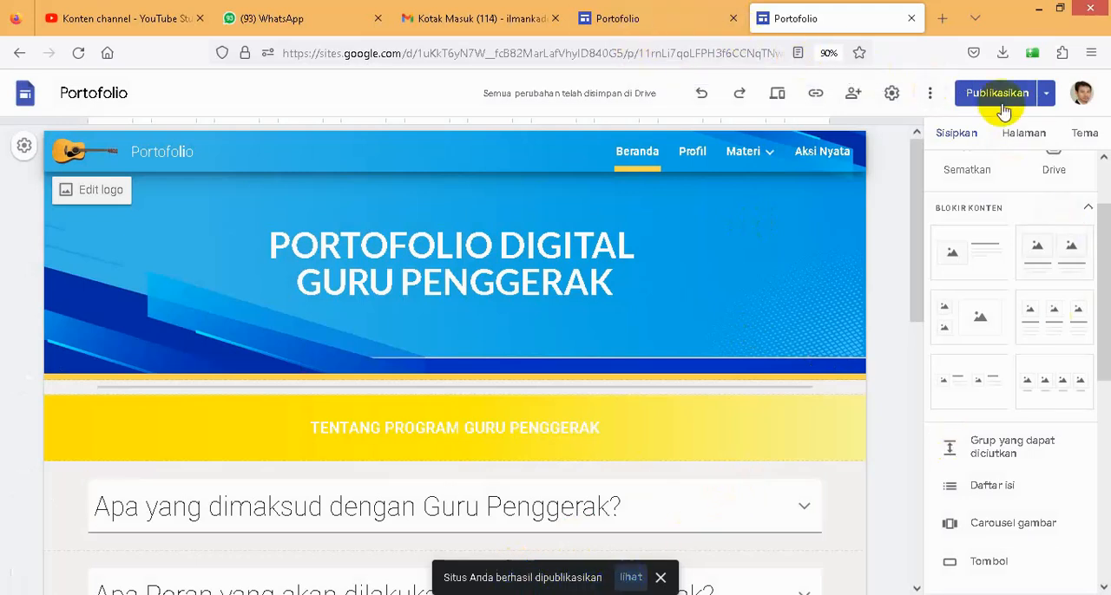
{"action": "left_click", "coordinate": [816, 97]}
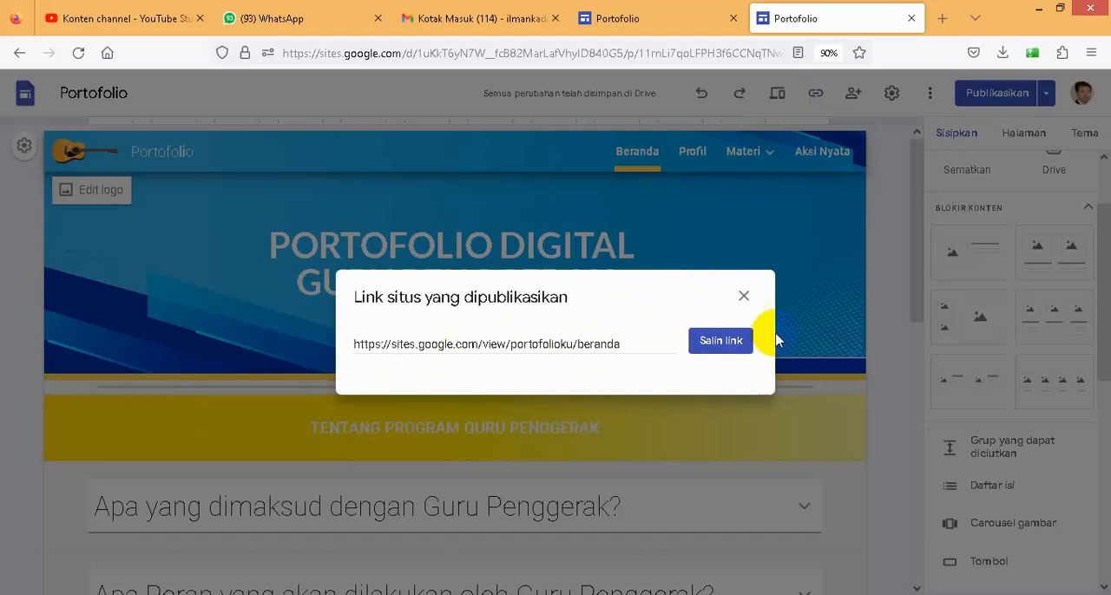
{"action": "left_click", "coordinate": [742, 300]}
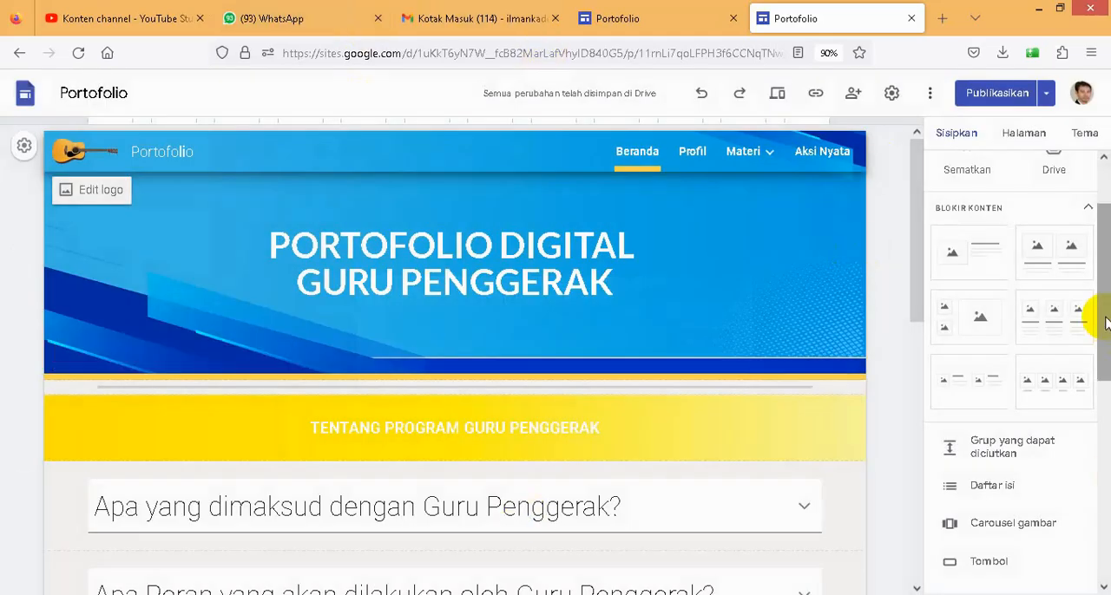
- Close the example site's page and open kodular.io in a new browser tab
{"action": "left_click", "coordinate": [943, 23]}
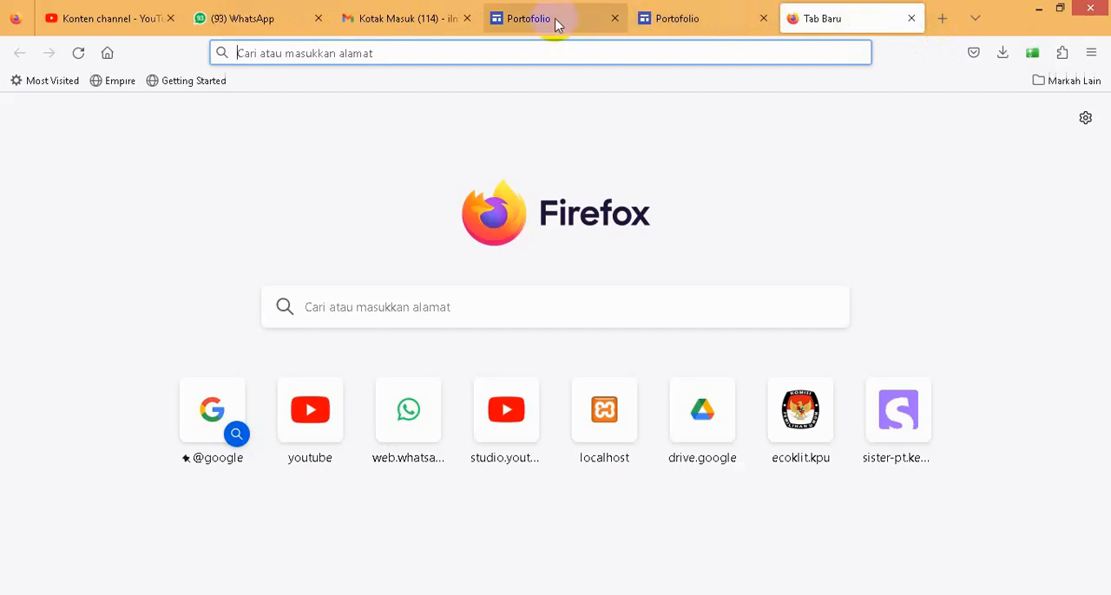
{"action": "left_click", "coordinate": [612, 18]}
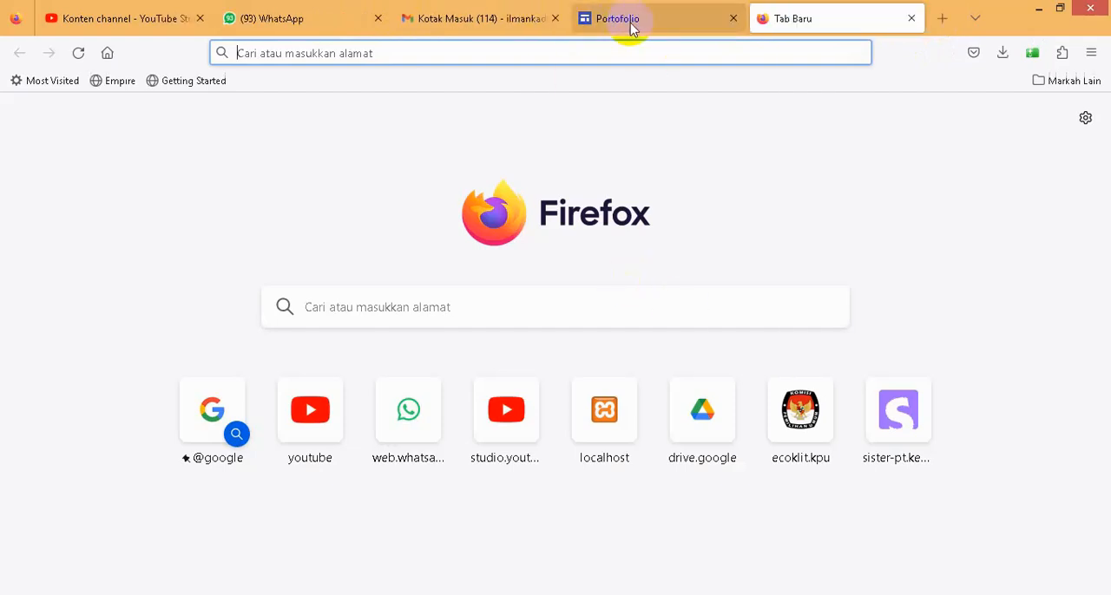
{"action": "left_click", "coordinate": [631, 28]}
{"action": "left_click", "coordinate": [767, 21]}
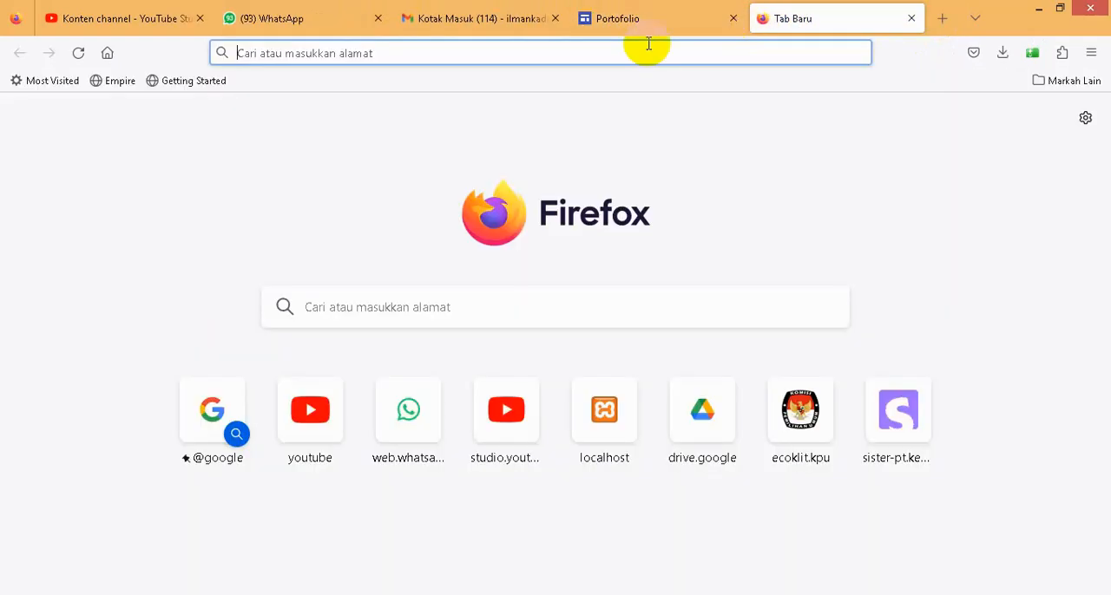
{"action": "type", "text": "ko"}
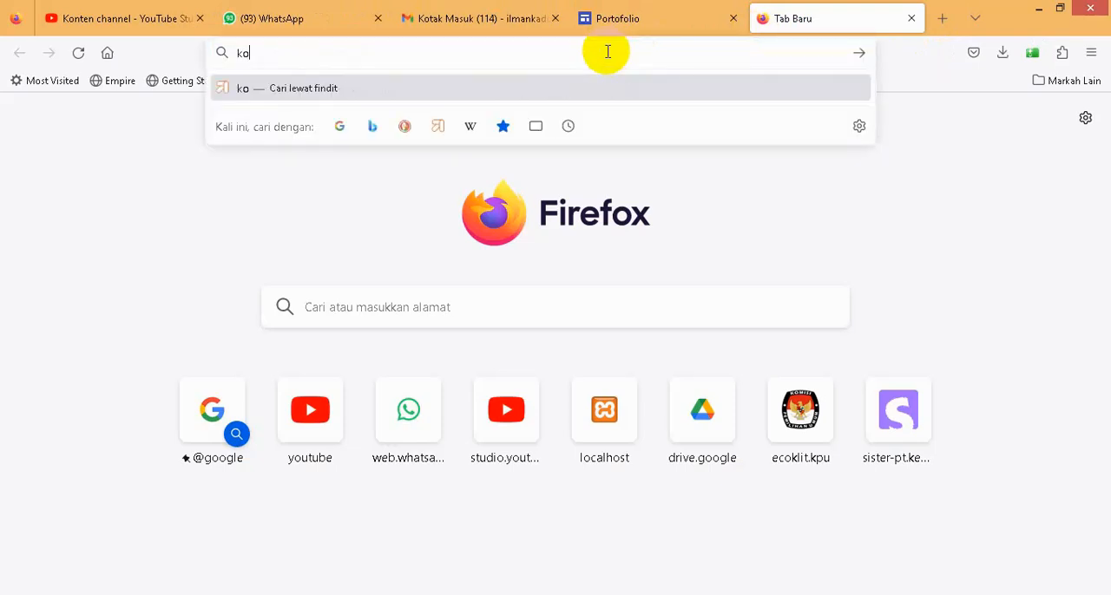
{"action": "type", "text": "dular.io"}
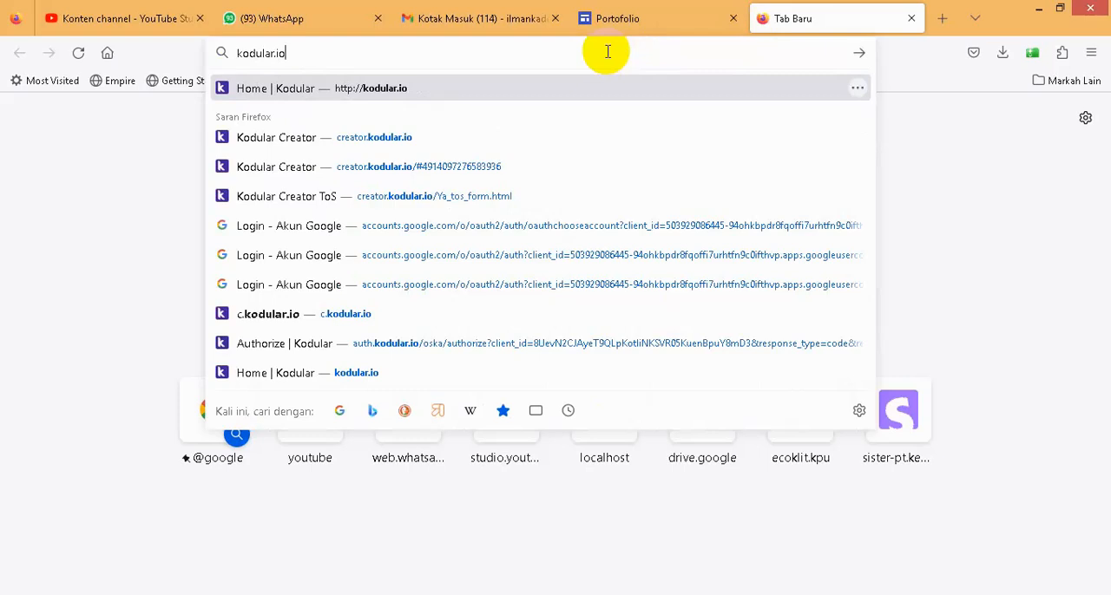
{"action": "key", "text": "Return"}
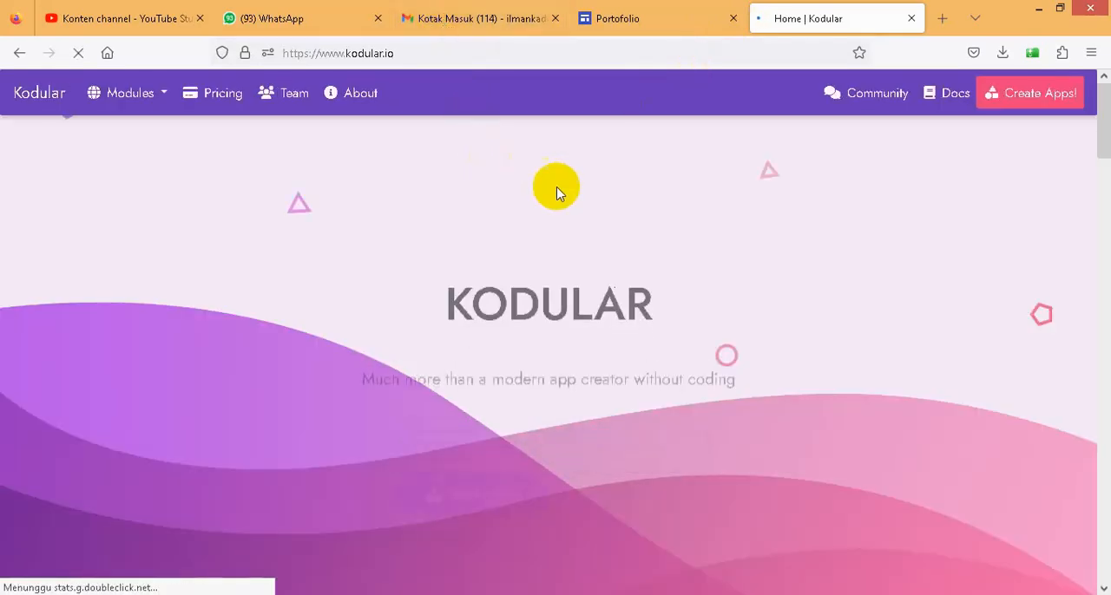
- Start creating apps in Kodular and sign in with the site owner's Google account
{"action": "left_click", "coordinate": [479, 452]}
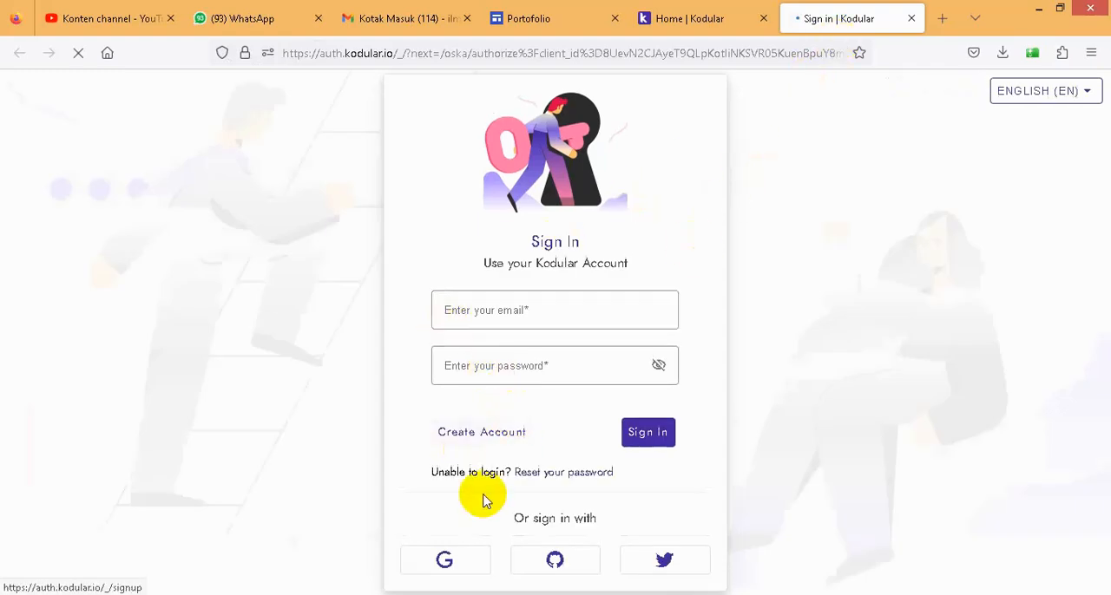
{"action": "left_click", "coordinate": [443, 560]}
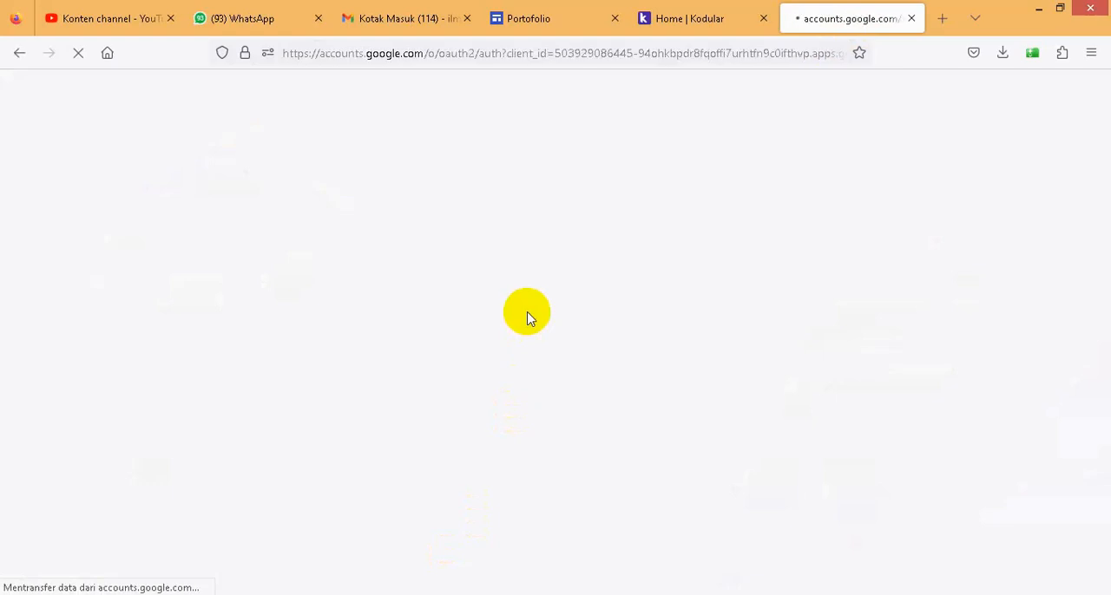
{"action": "left_click", "coordinate": [627, 233]}
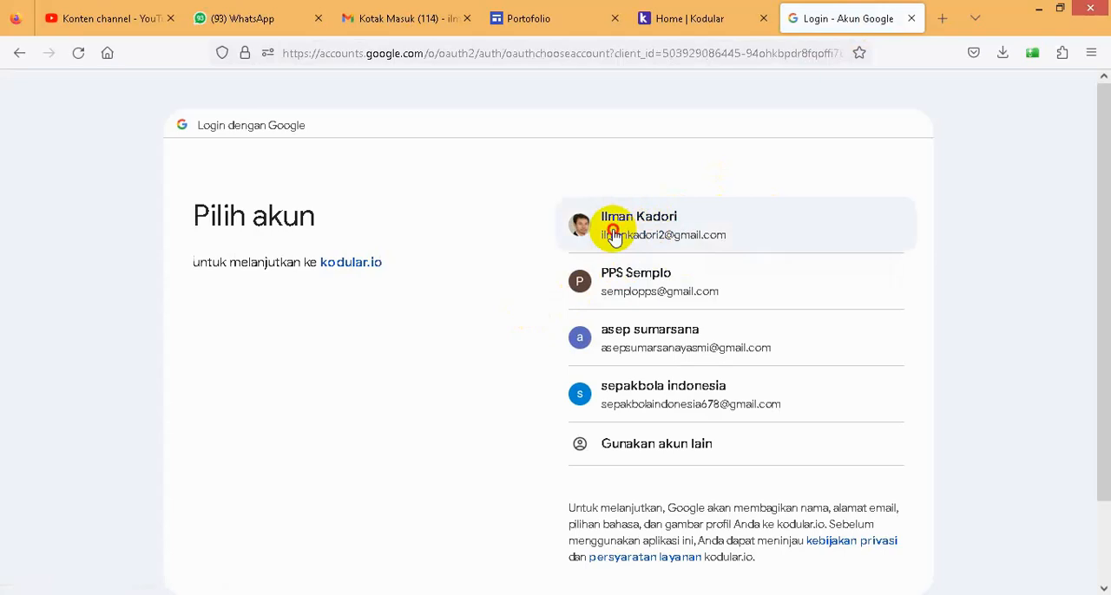
{"action": "left_click", "coordinate": [613, 236]}
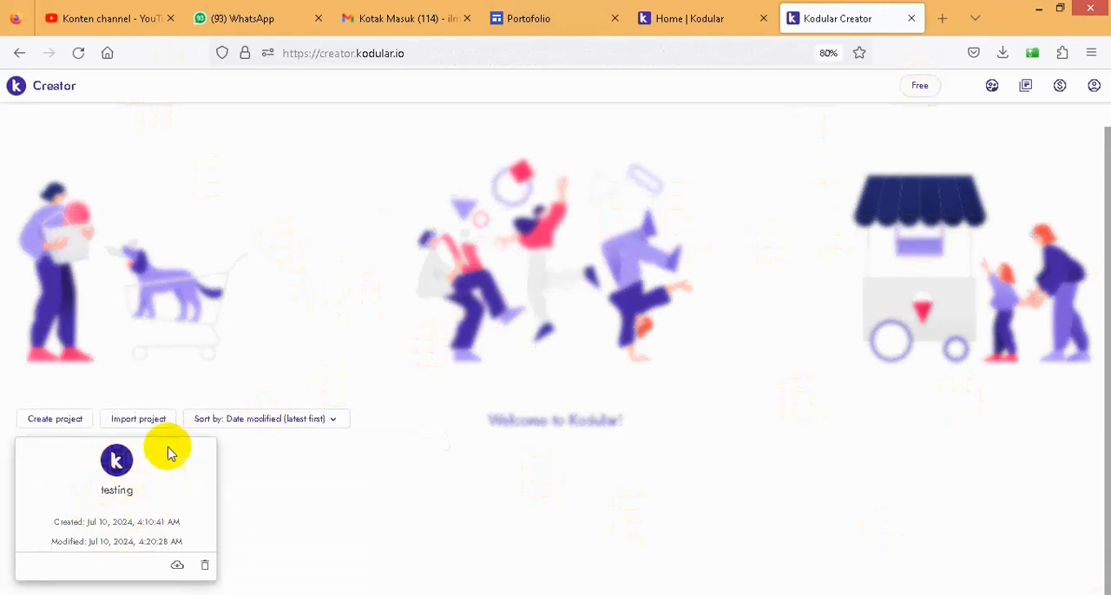
- Create a new Kodular project named portofolio with the default configuration settings
{"action": "left_click", "coordinate": [55, 420]}
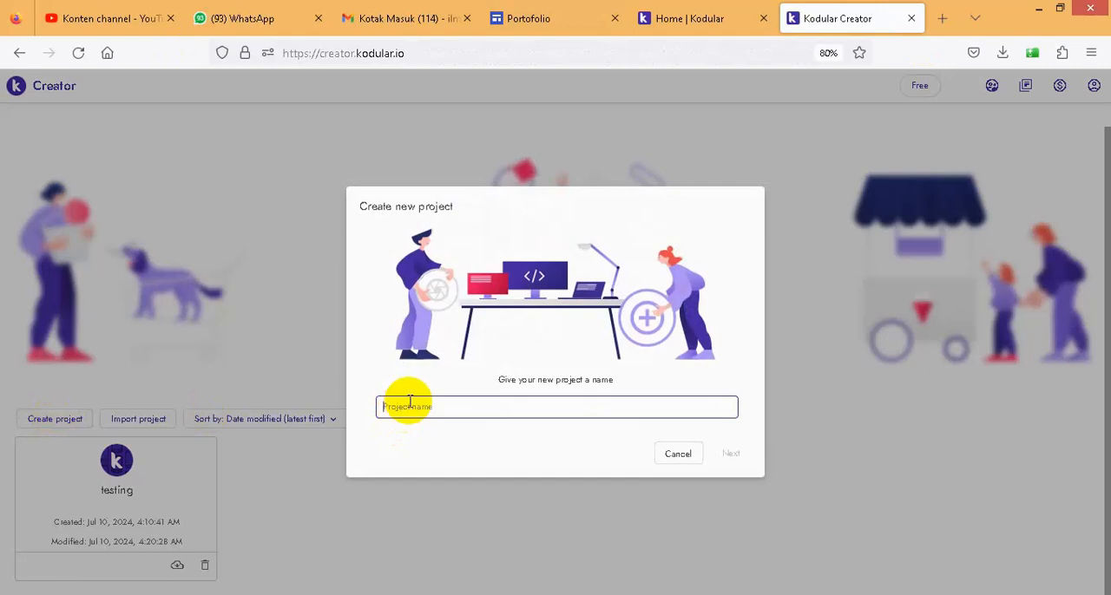
{"action": "type", "text": "portofolio"}
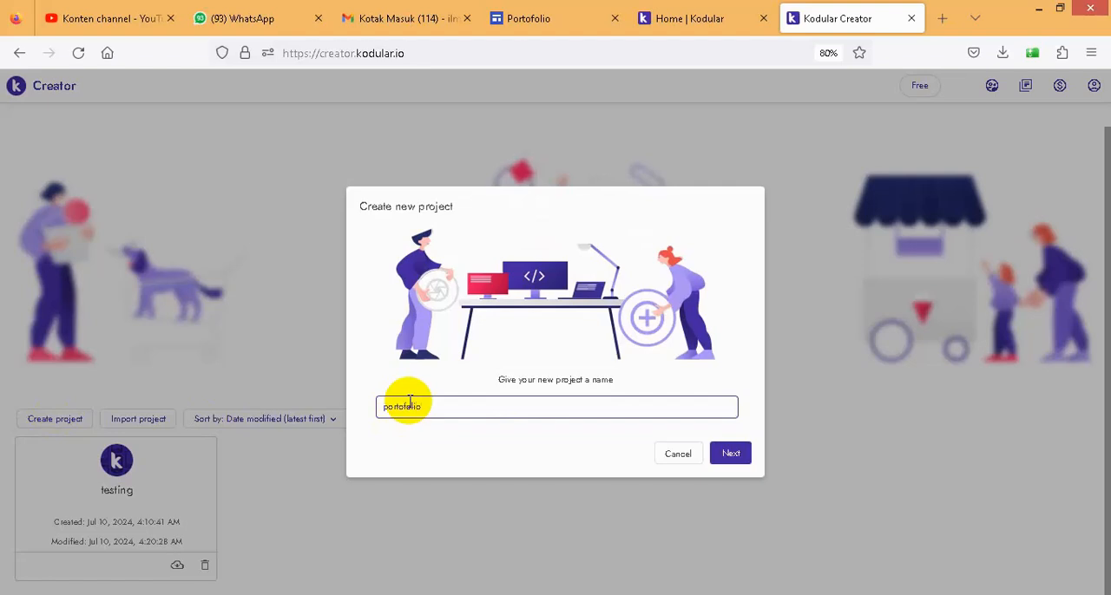
{"action": "left_click", "coordinate": [731, 454]}
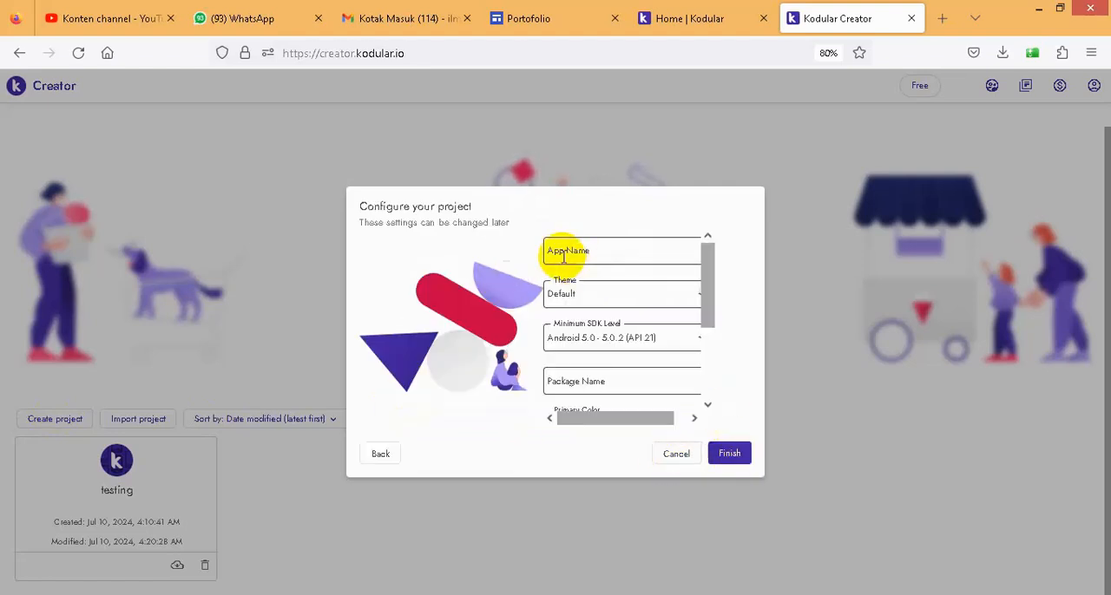
{"action": "left_click", "coordinate": [729, 453]}
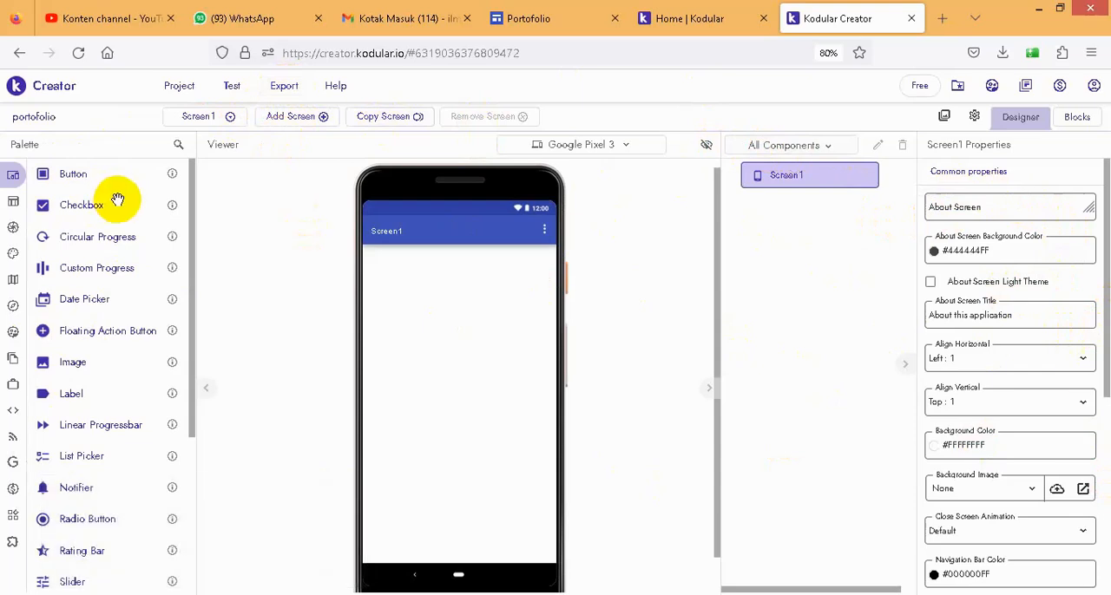
- Find the Web Viewer component by searching for "web v" and add it to Screen1
{"action": "left_click", "coordinate": [178, 146]}
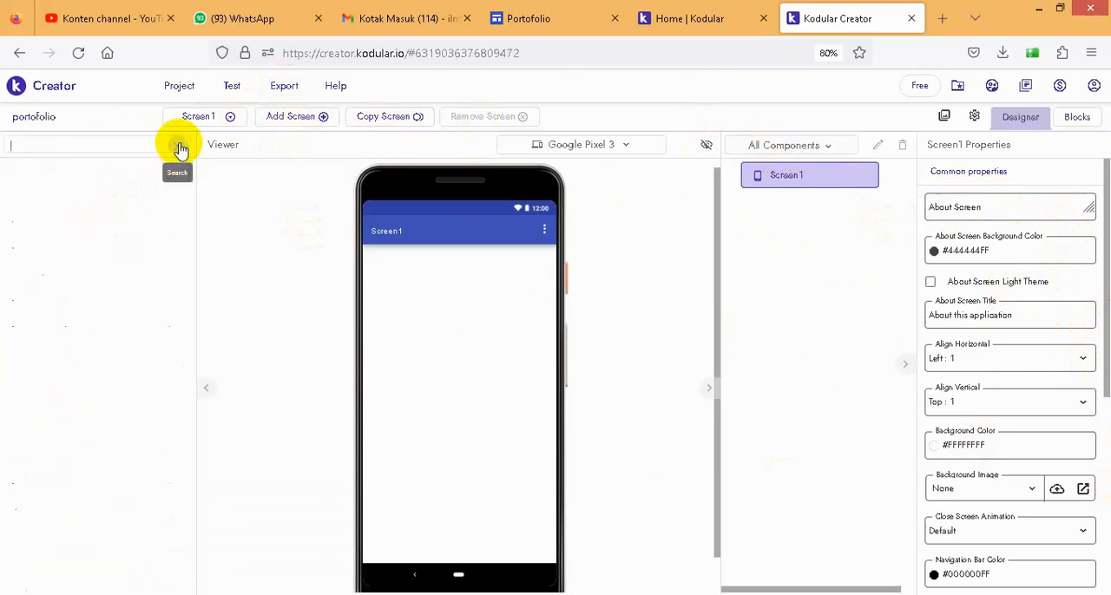
{"action": "type", "text": "web"}
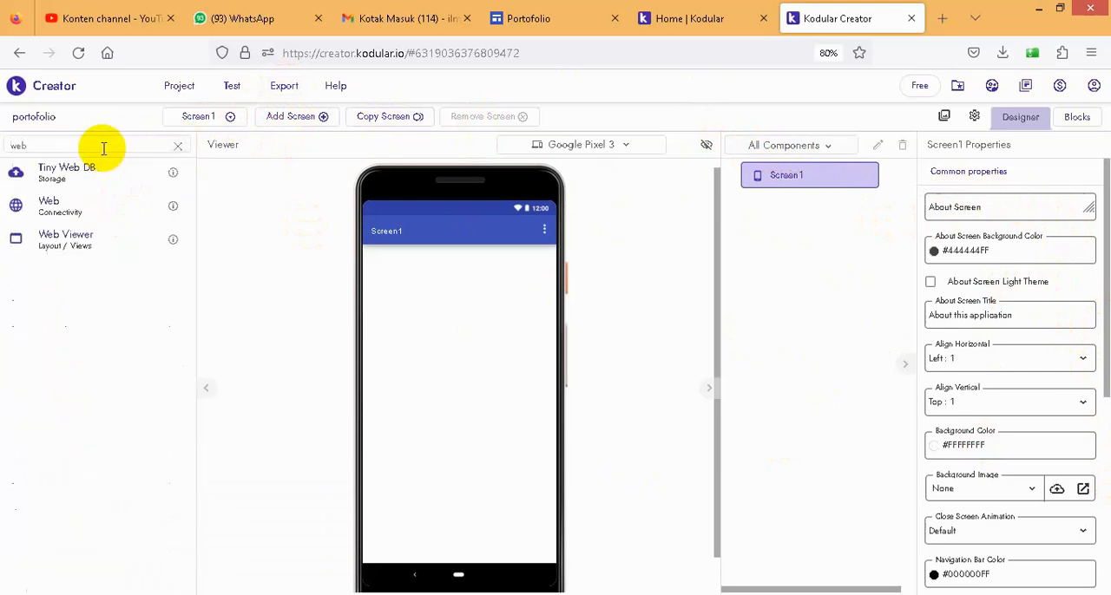
{"action": "type", "text": "v"}
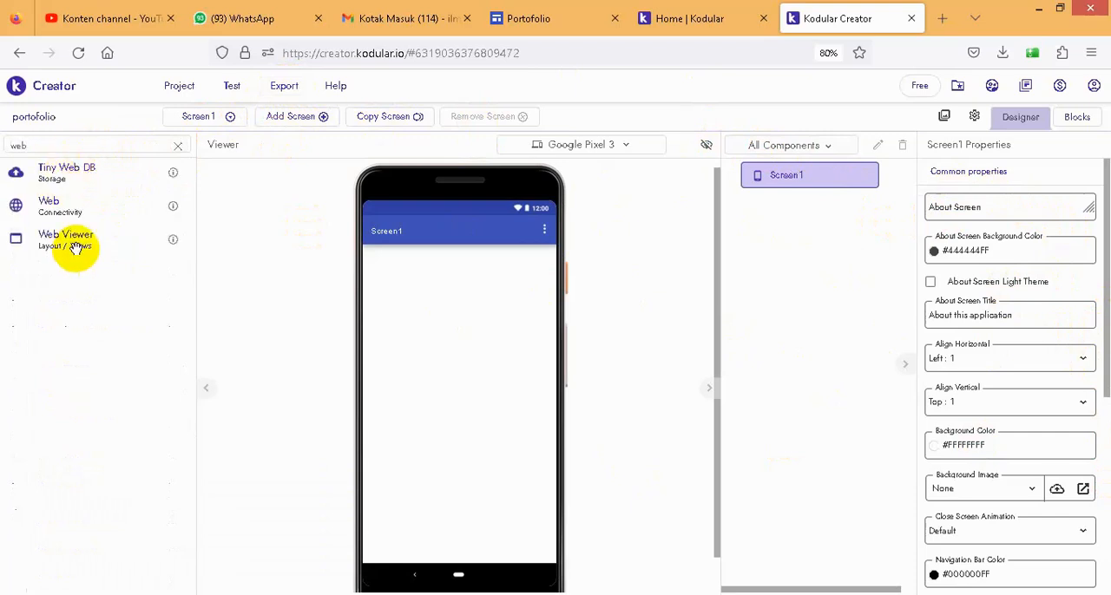
{"action": "type", "text": "v"}
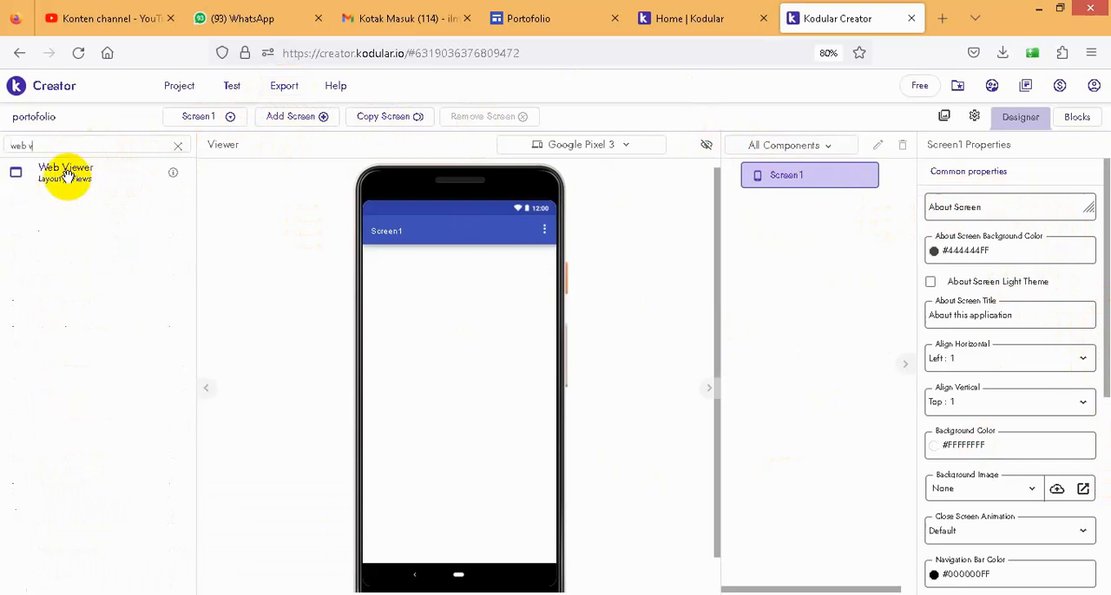
{"action": "left_click_drag", "start_coordinate": [68, 173], "coordinate": [446, 409]}
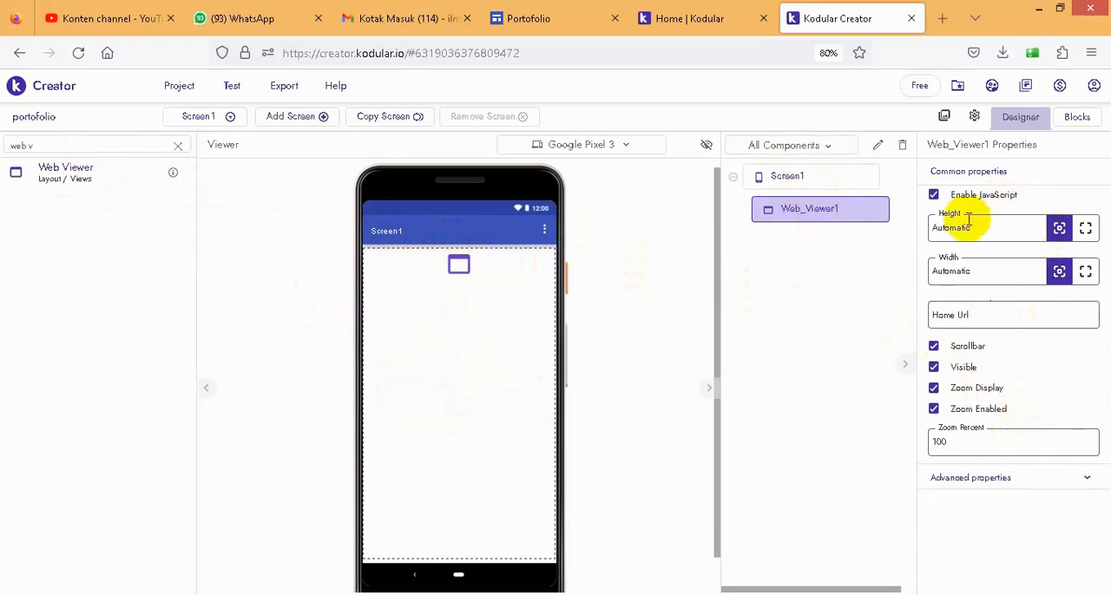
- Turn off Title Visible for Screen1 to hide the title bar
{"action": "left_click", "coordinate": [811, 177]}
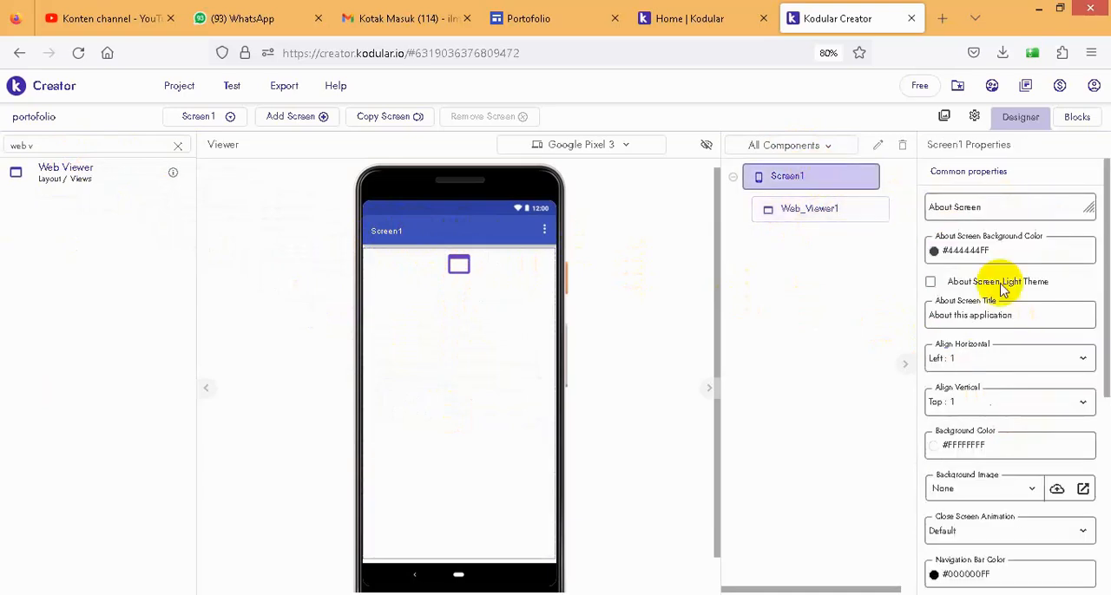
{"action": "scroll", "coordinate": [1004, 390], "scroll_direction": "down", "scroll_amount": 5}
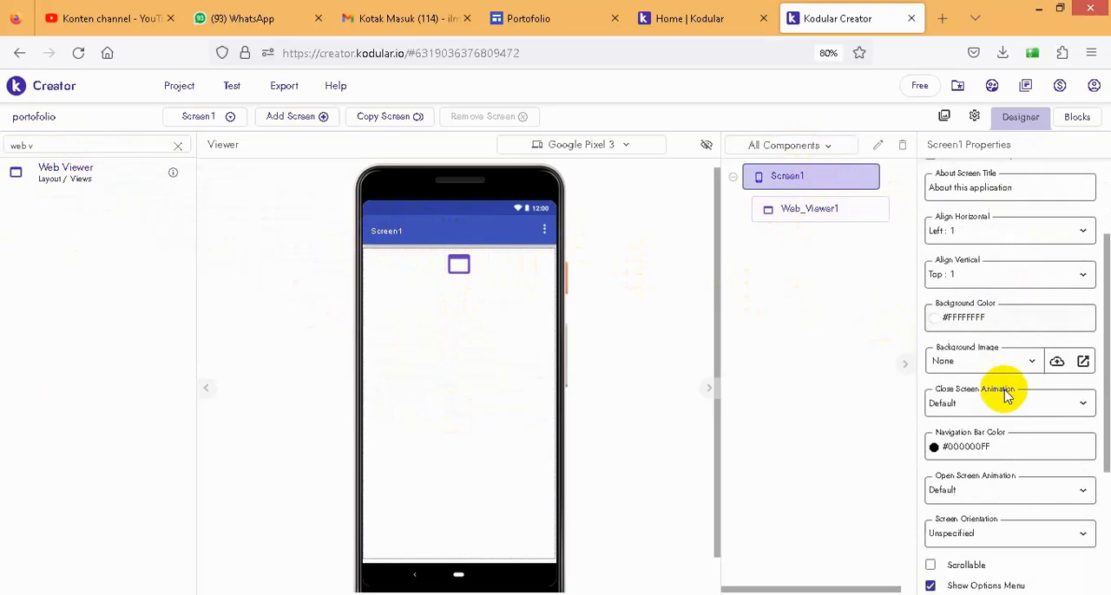
{"action": "scroll", "coordinate": [1019, 427], "scroll_direction": "down", "scroll_amount": 2}
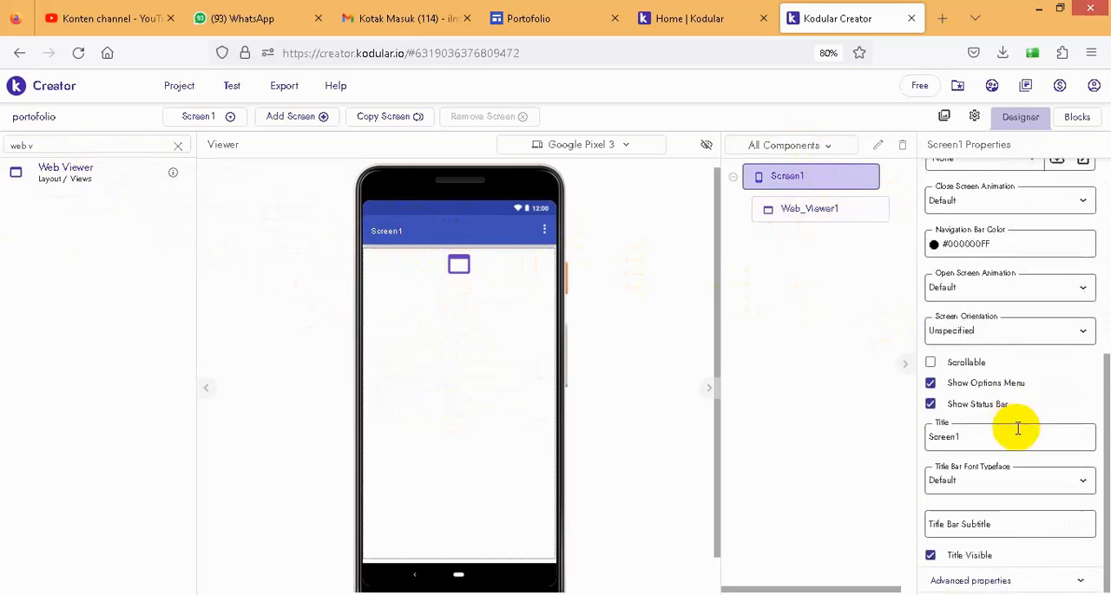
{"action": "left_click", "coordinate": [930, 557]}
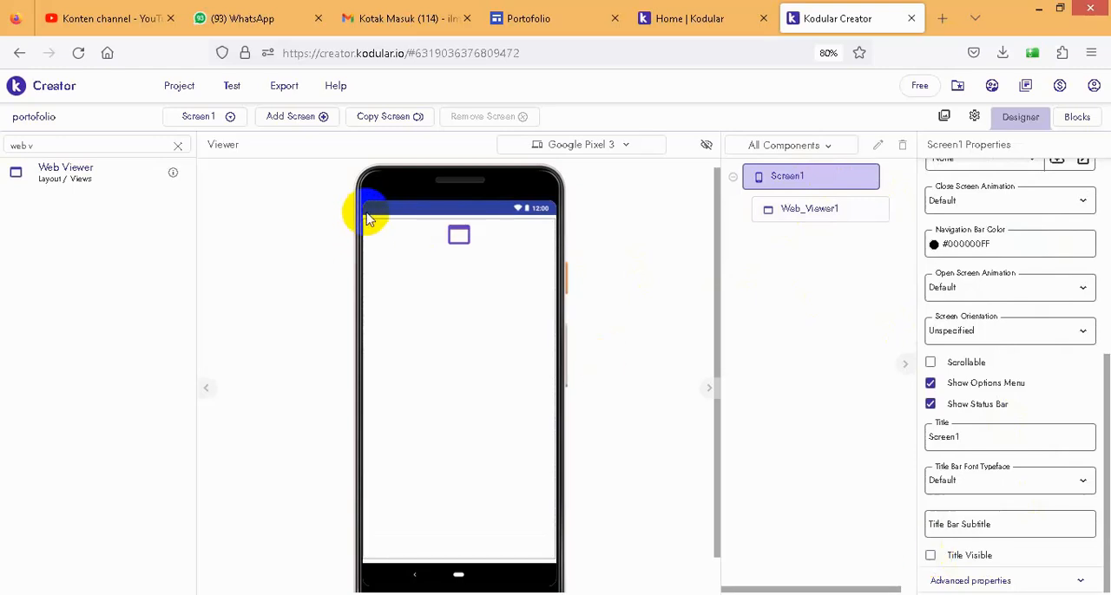
{"action": "left_click", "coordinate": [930, 557]}
{"action": "left_click", "coordinate": [931, 557]}
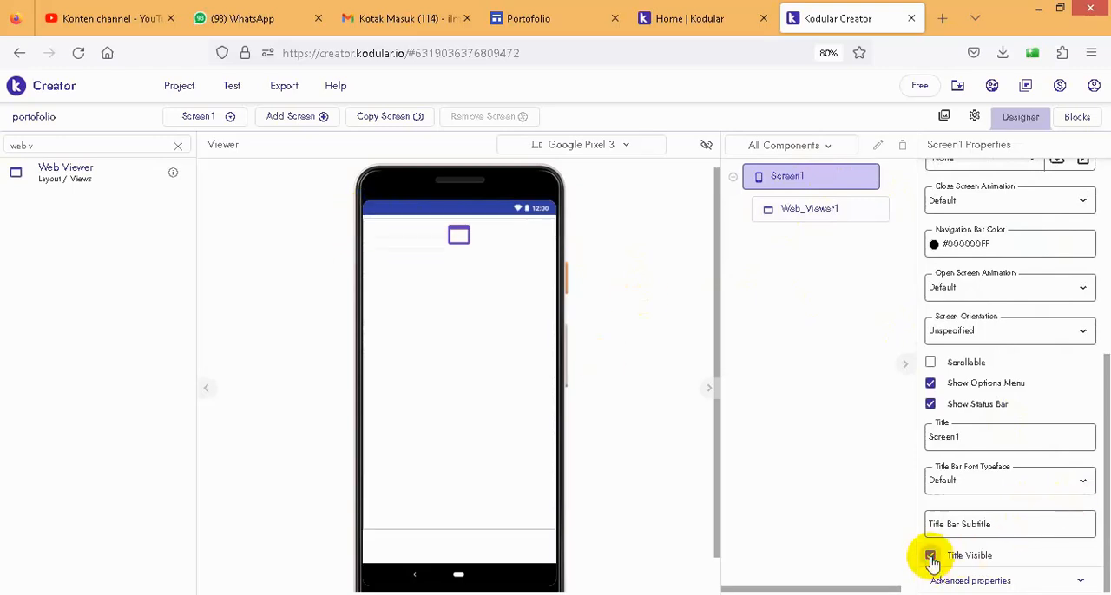
- Set Web_Viewer1's height and width to Fill parent, and turn off its Scrollbar and Zoom Display options
{"action": "left_click", "coordinate": [799, 211]}
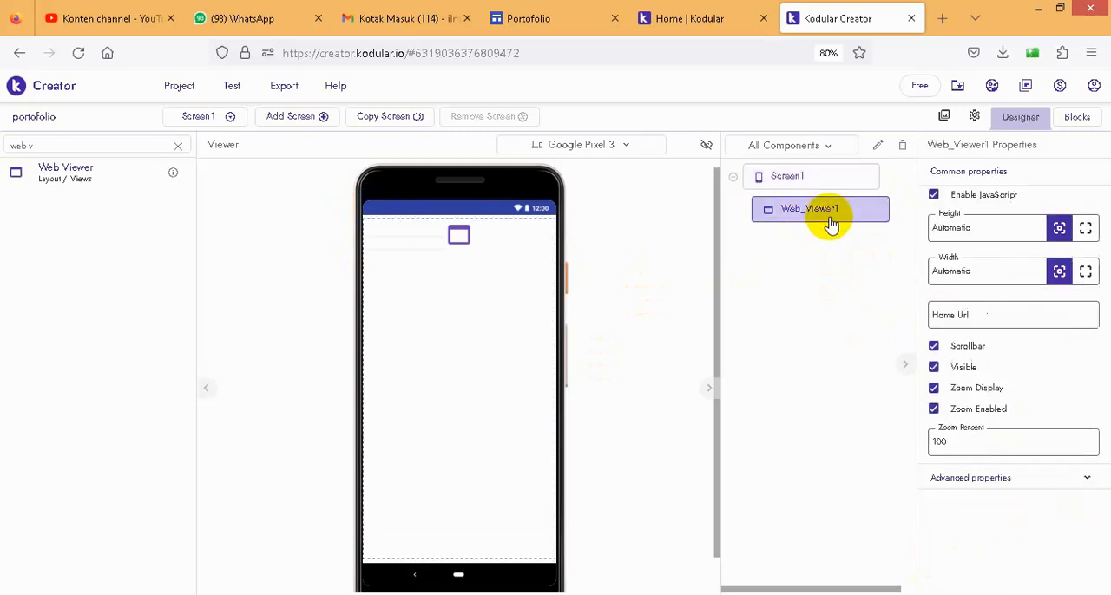
{"action": "left_click", "coordinate": [1085, 229]}
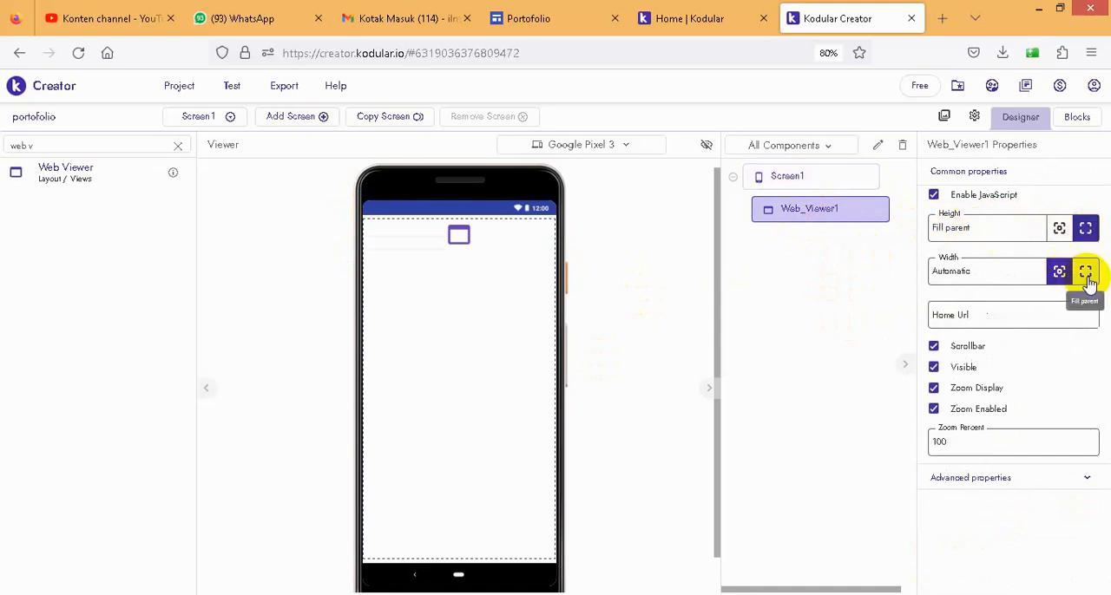
{"action": "left_click", "coordinate": [1086, 273]}
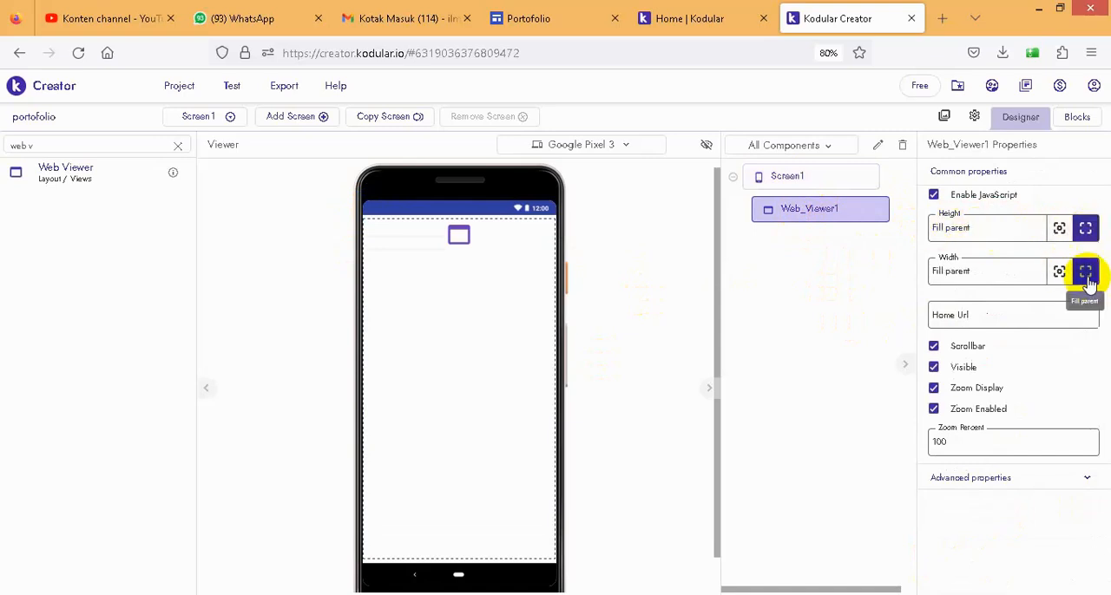
{"action": "left_click", "coordinate": [934, 348]}
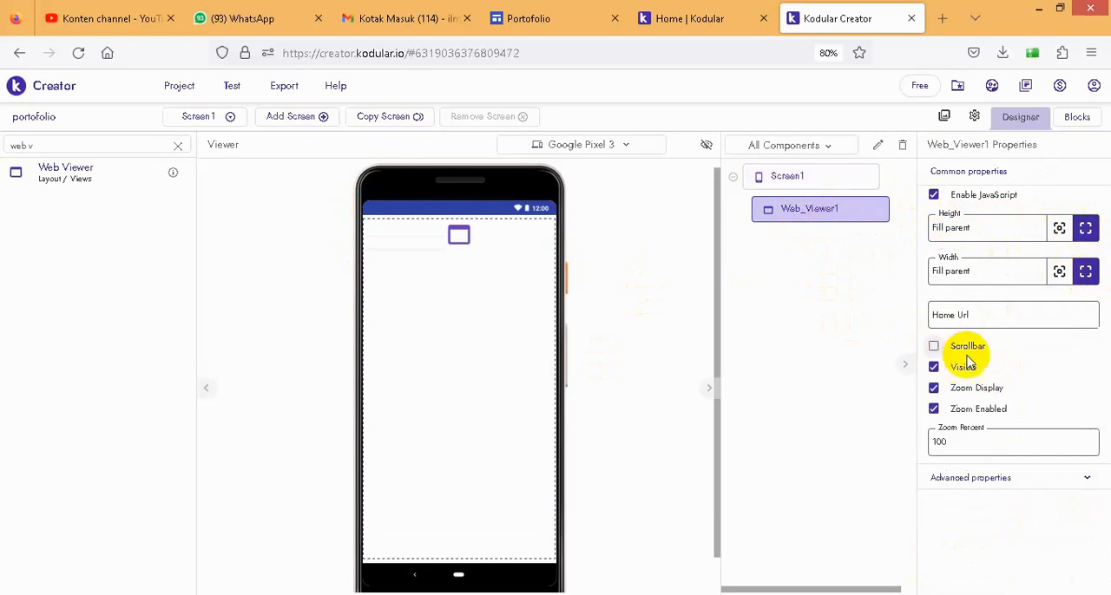
{"action": "left_click", "coordinate": [934, 389]}
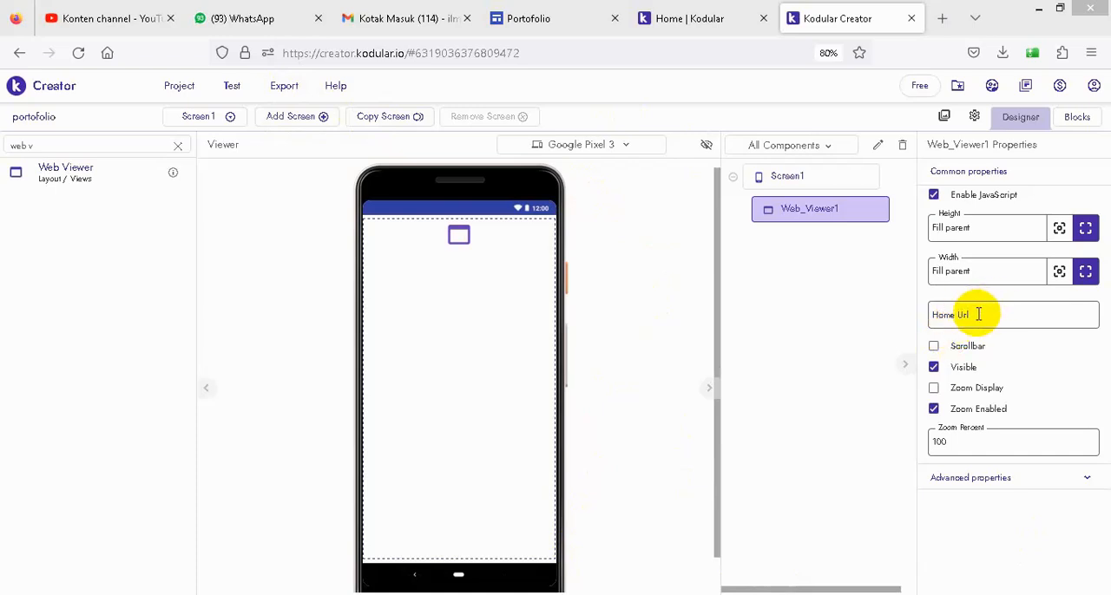
- Switch to the Portofolio site in Google Sites and copy its published site link
{"action": "left_click", "coordinate": [976, 315]}
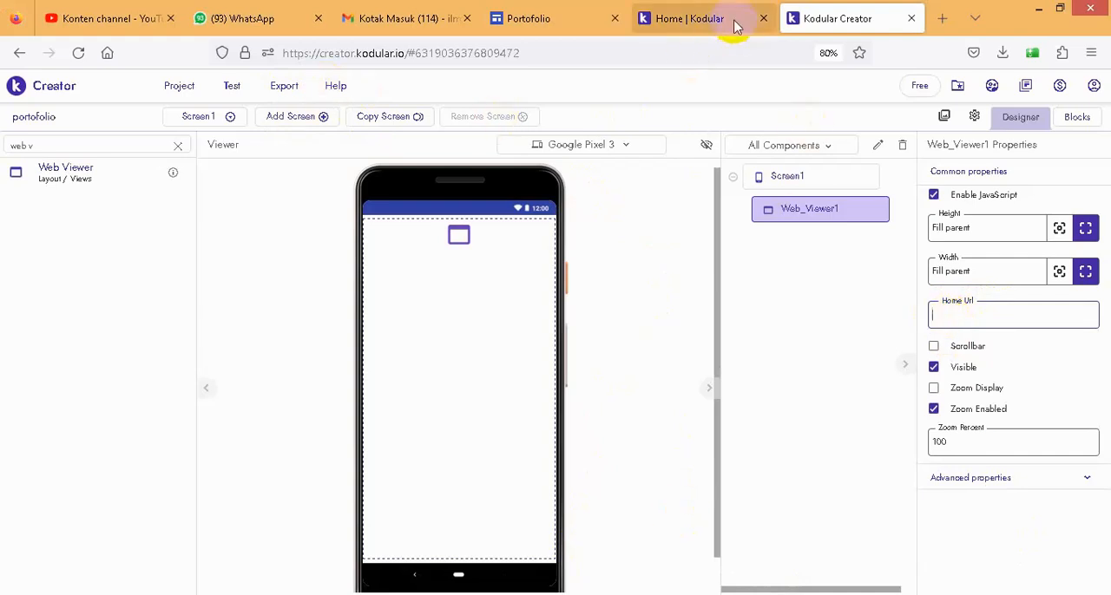
{"action": "left_click", "coordinate": [534, 25]}
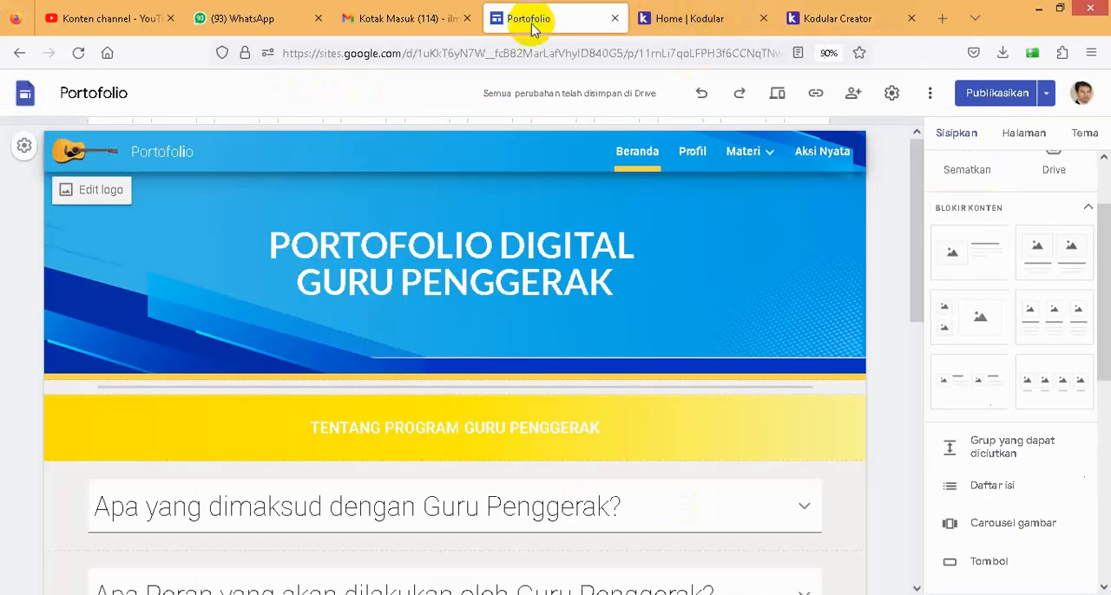
{"action": "left_click", "coordinate": [816, 96]}
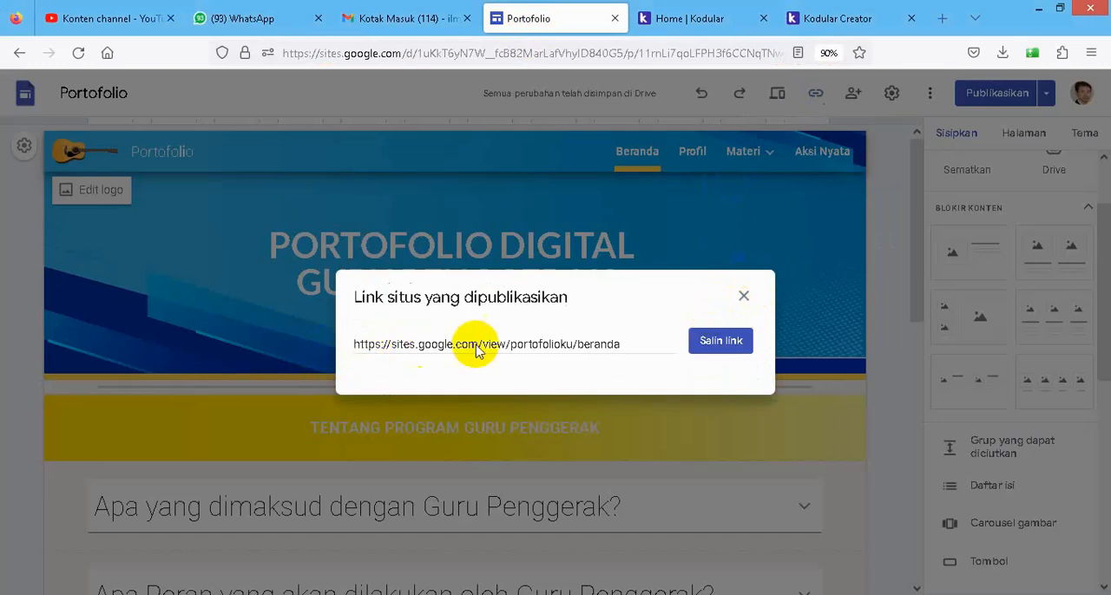
{"action": "left_click", "coordinate": [721, 347]}
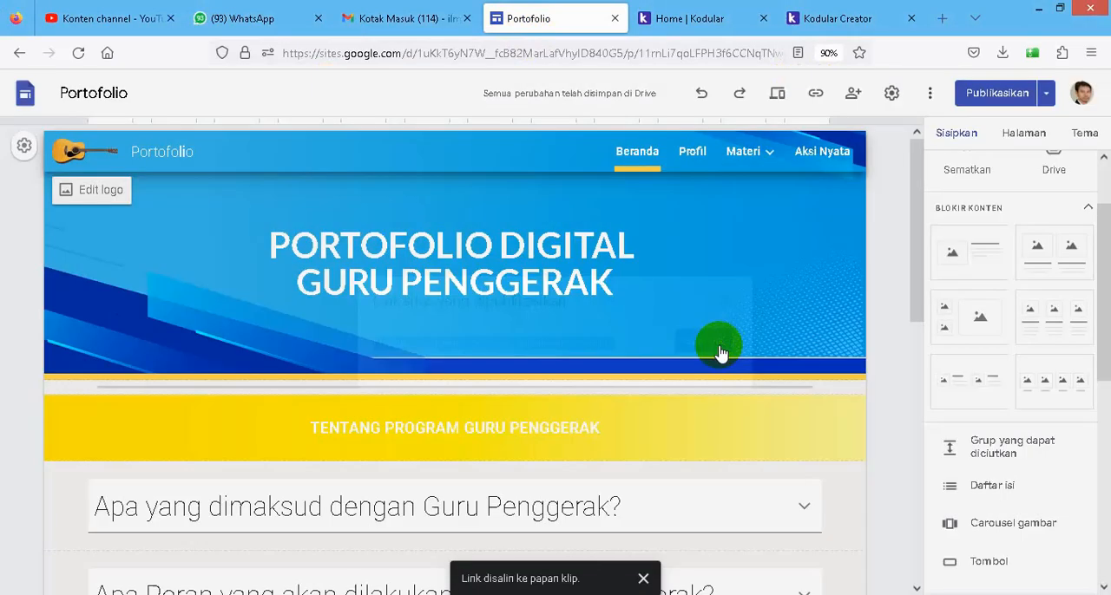
{"action": "left_click", "coordinate": [835, 21]}
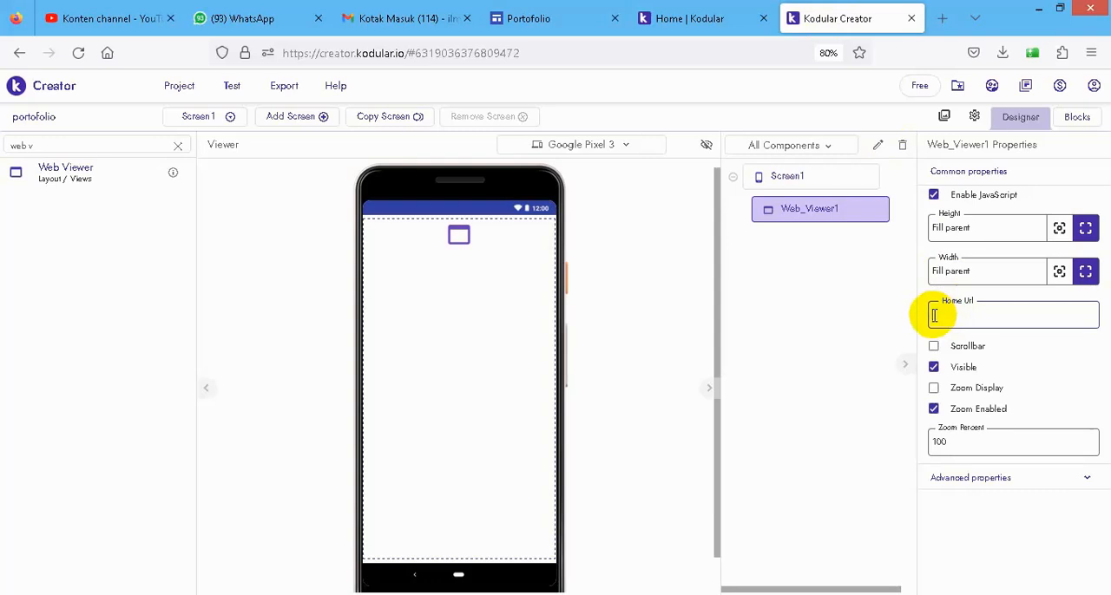
{"action": "key", "text": "ctrl+v"}
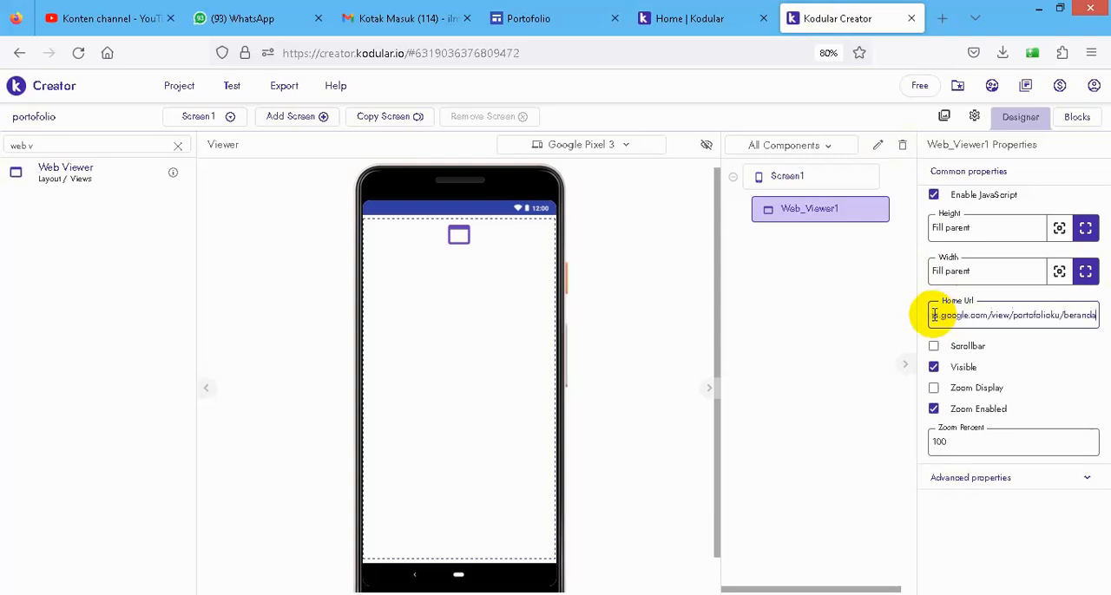
{"action": "key", "text": "BackSpace"}
{"action": "key", "text": "BackSpace"}
{"action": "key", "text": "BackSpace"}
{"action": "key", "text": "BackSpace"}
{"action": "key", "text": "BackSpace"}
{"action": "key", "text": "BackSpace"}
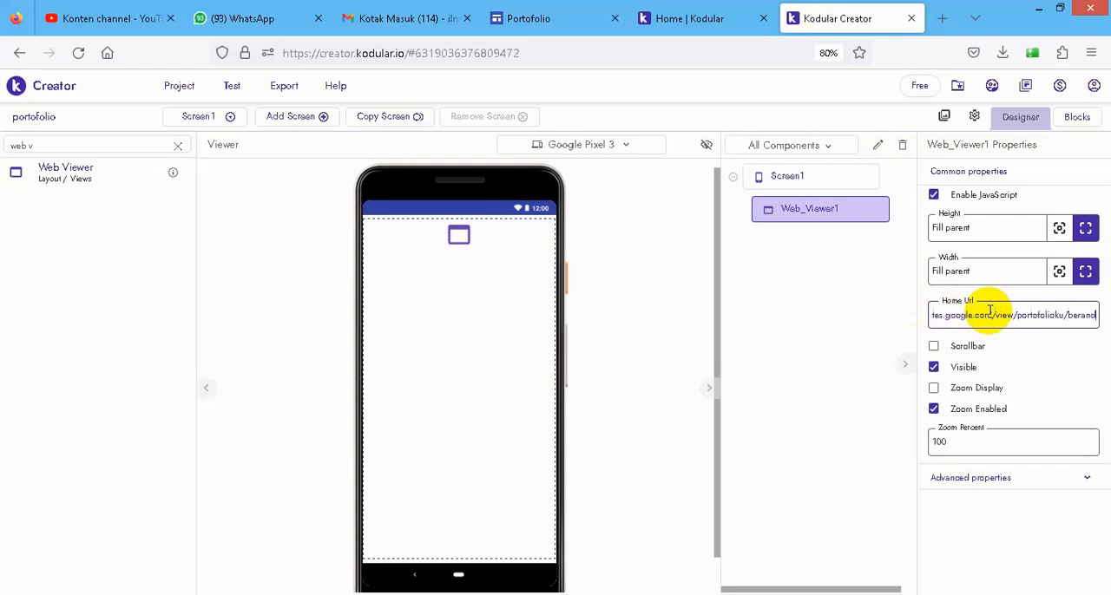
{"action": "key", "text": "BackSpace"}
{"action": "key", "text": "BackSpace"}
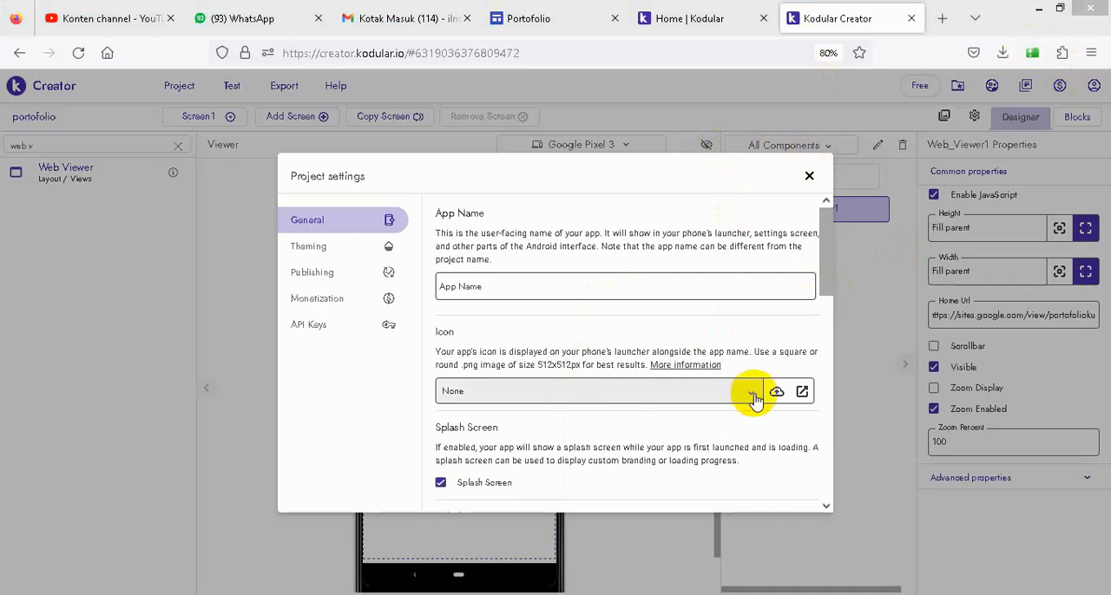
- In the project settings, name the app Portofolio and upload bg-removebg-preview.png from the bahan seminar folder as an asset
{"action": "left_click", "coordinate": [514, 285]}
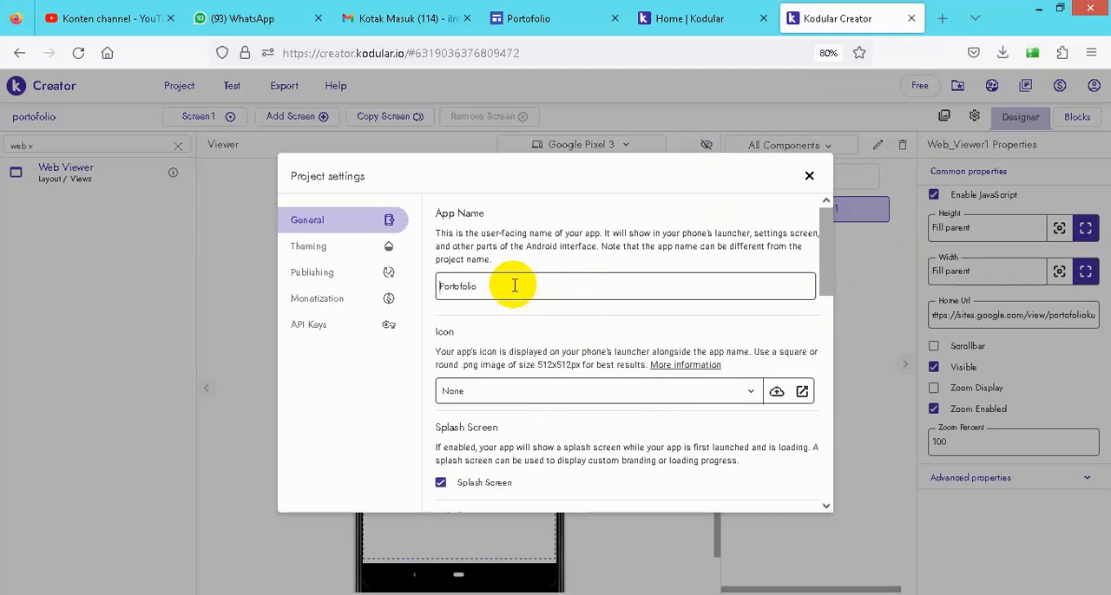
{"action": "left_click", "coordinate": [776, 395]}
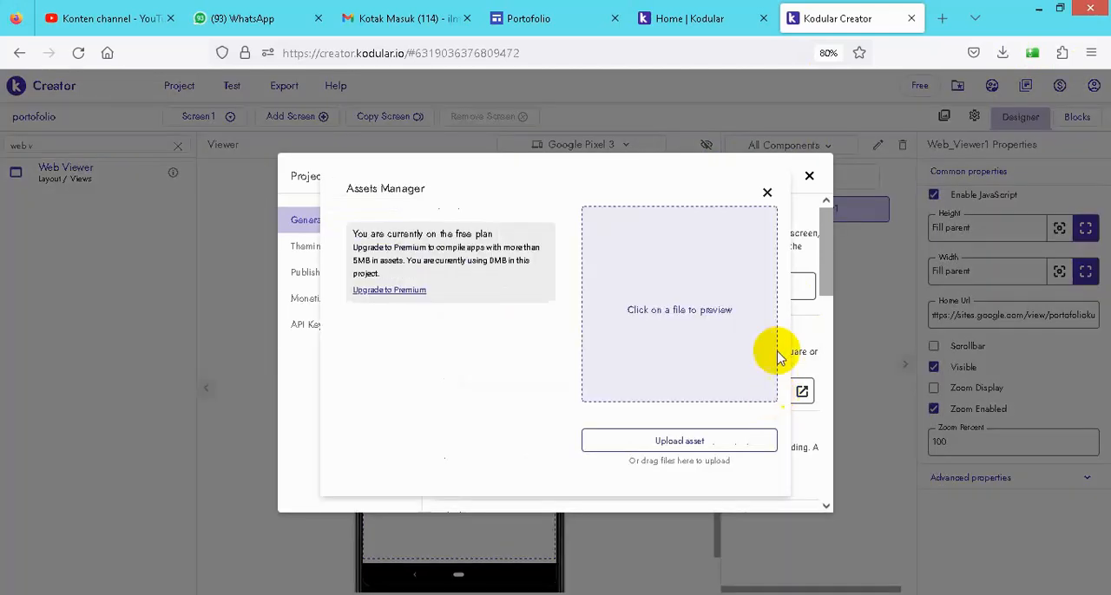
{"action": "left_click", "coordinate": [659, 447]}
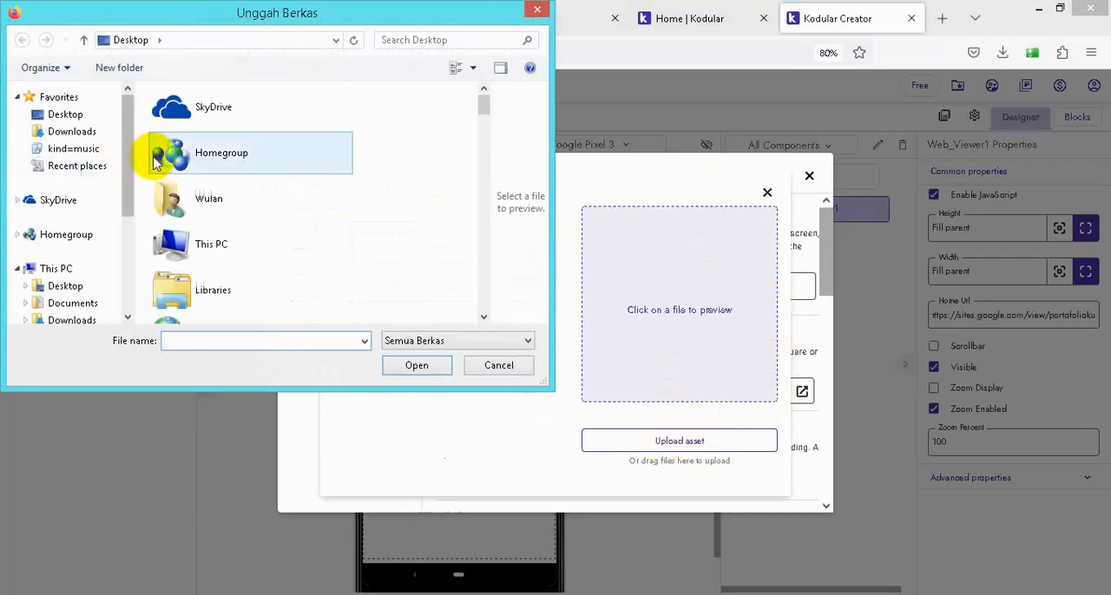
{"action": "scroll", "coordinate": [86, 318], "scroll_direction": "down", "scroll_amount": 1}
{"action": "left_click", "coordinate": [85, 296]}
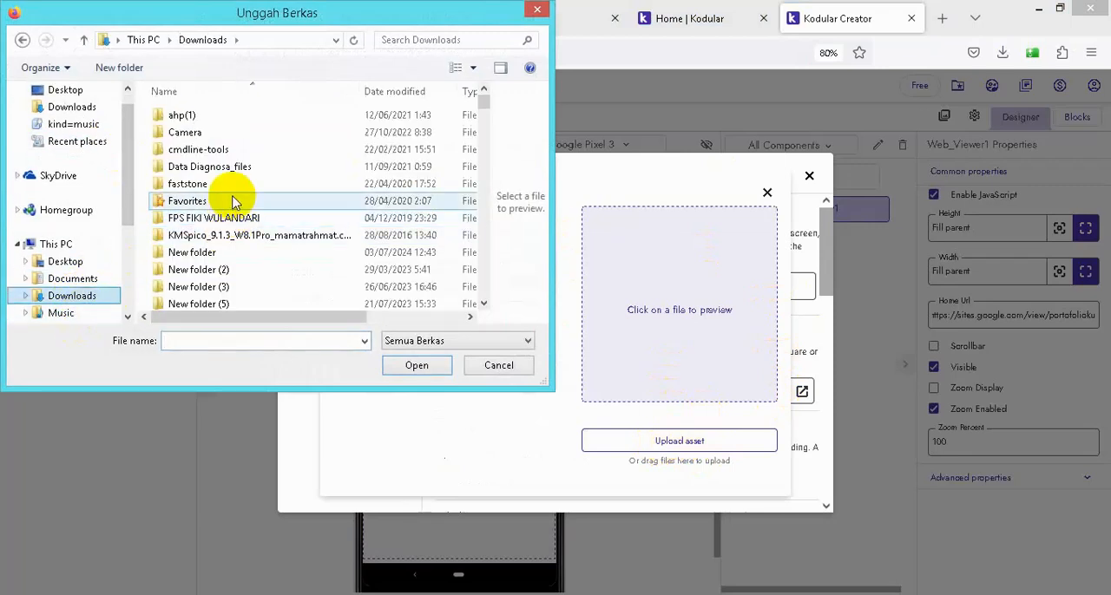
{"action": "left_click", "coordinate": [236, 252]}
{"action": "scroll", "coordinate": [236, 253], "scroll_direction": "down", "scroll_amount": 2}
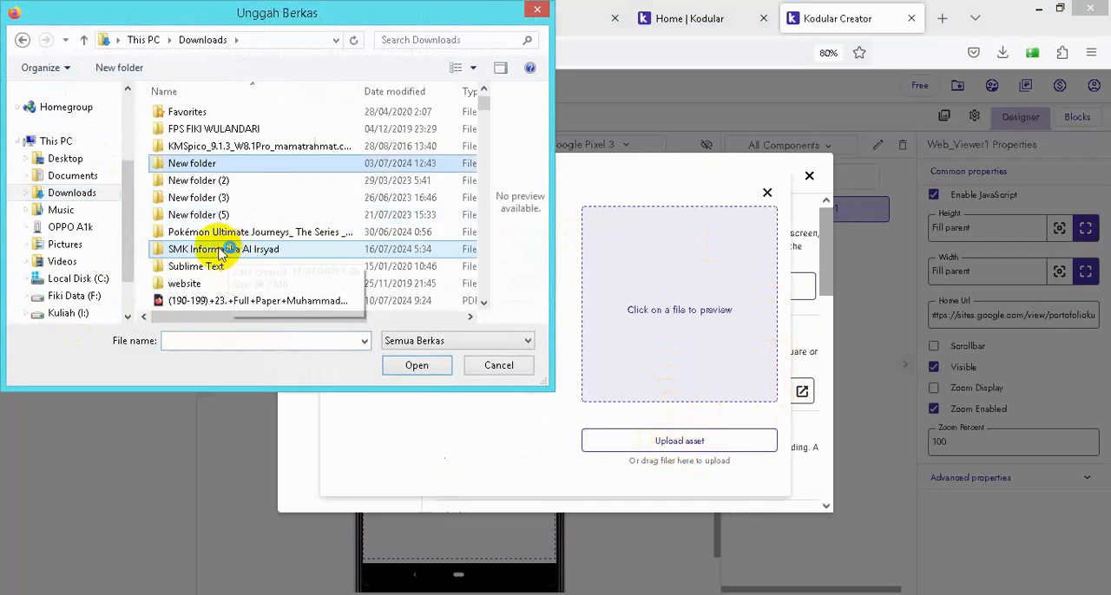
{"action": "double_click", "coordinate": [256, 251]}
{"action": "double_click", "coordinate": [217, 114]}
{"action": "left_click", "coordinate": [221, 114]}
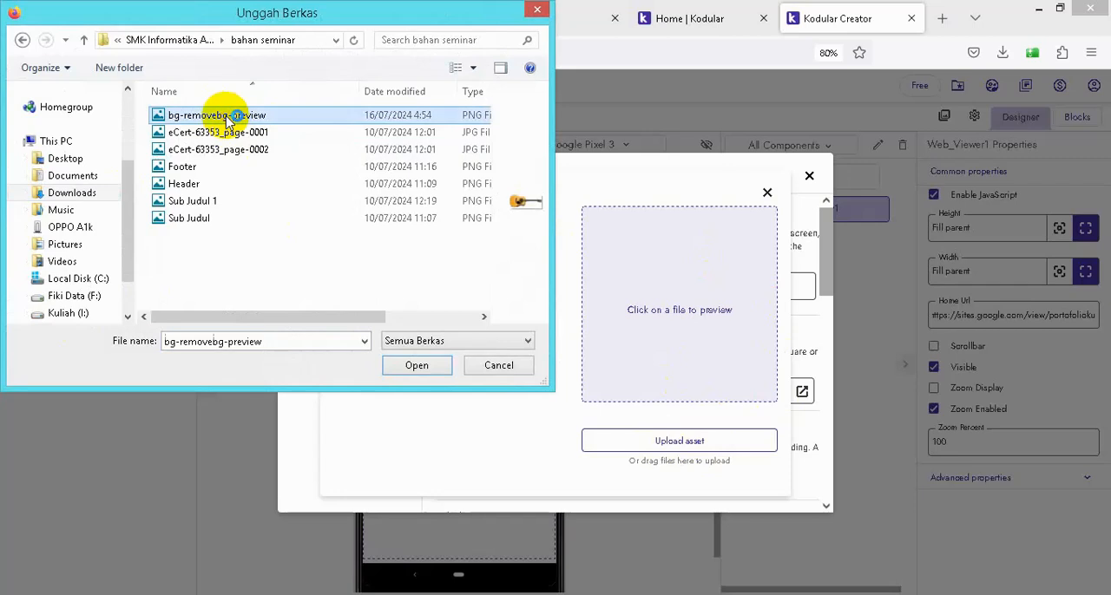
{"action": "left_click", "coordinate": [418, 366]}
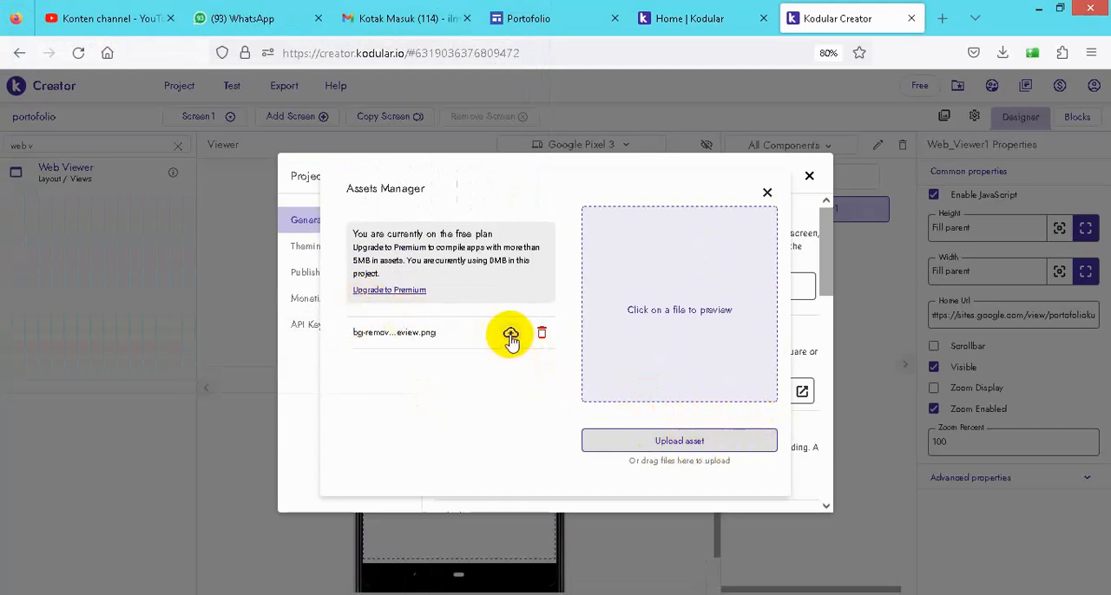
- Close the Assets Manager and choose bg-removebg-preview.png as the app icon
{"action": "left_click", "coordinate": [767, 193]}
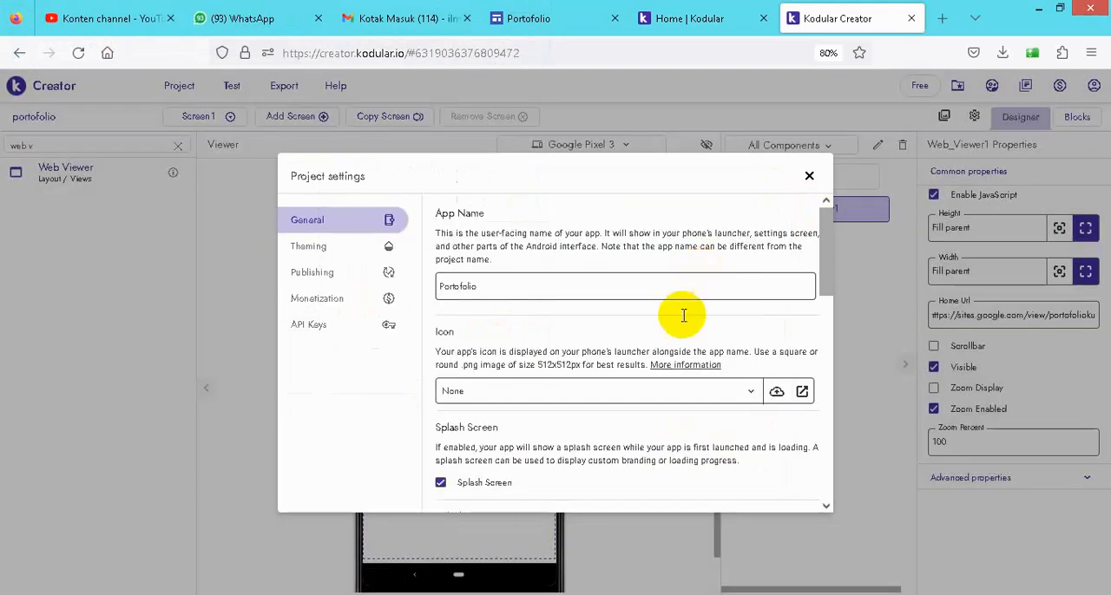
{"action": "left_click", "coordinate": [701, 394]}
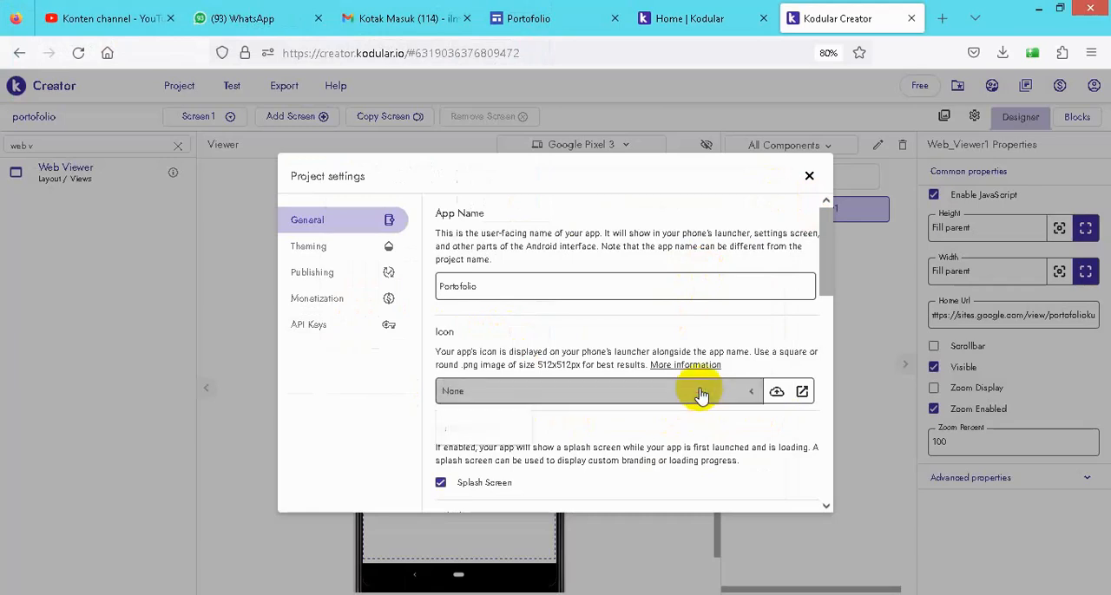
{"action": "left_click", "coordinate": [511, 445]}
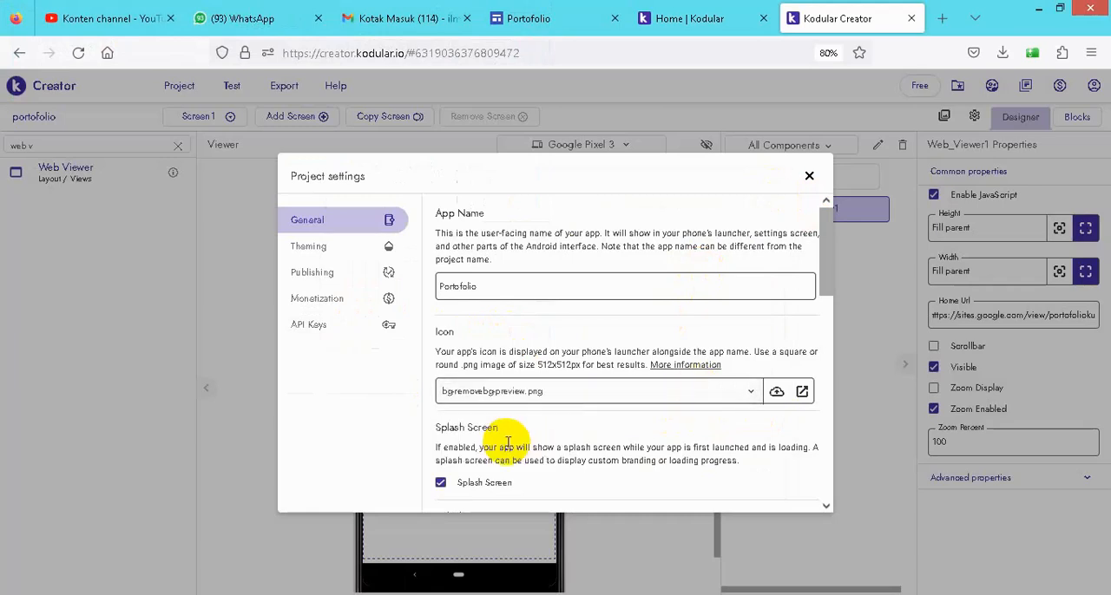
- Review the remaining General settings and the Theming, Publishing, Monetization and API Keys settings, then close the project settings
{"action": "scroll", "coordinate": [777, 419], "scroll_direction": "down", "scroll_amount": 2}
{"action": "scroll", "coordinate": [777, 415], "scroll_direction": "down", "scroll_amount": 1}
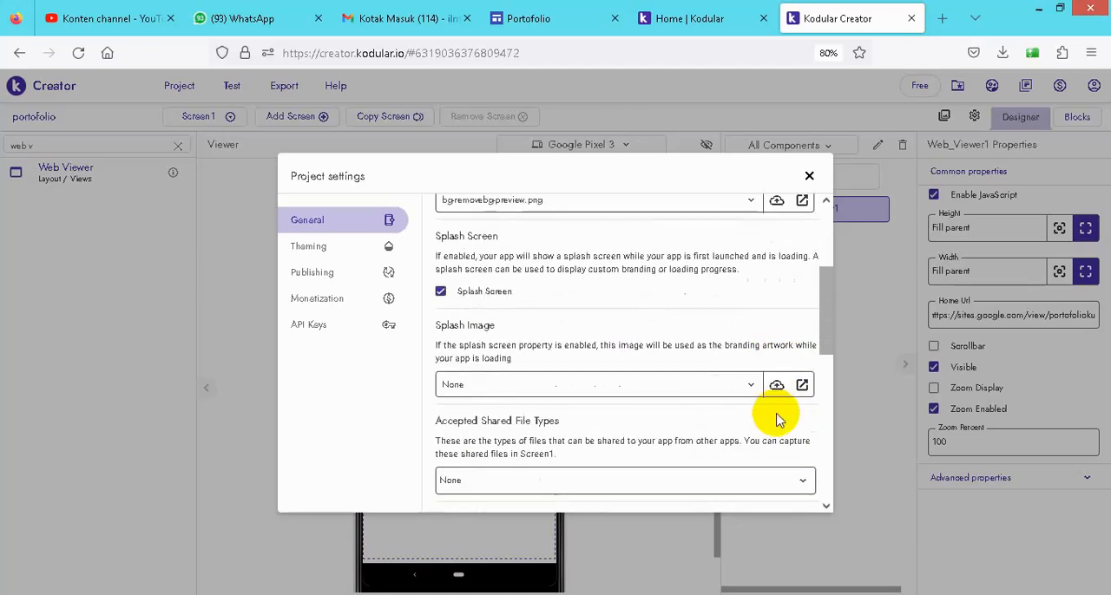
{"action": "scroll", "coordinate": [776, 418], "scroll_direction": "down", "scroll_amount": 2}
{"action": "scroll", "coordinate": [694, 424], "scroll_direction": "down", "scroll_amount": 5}
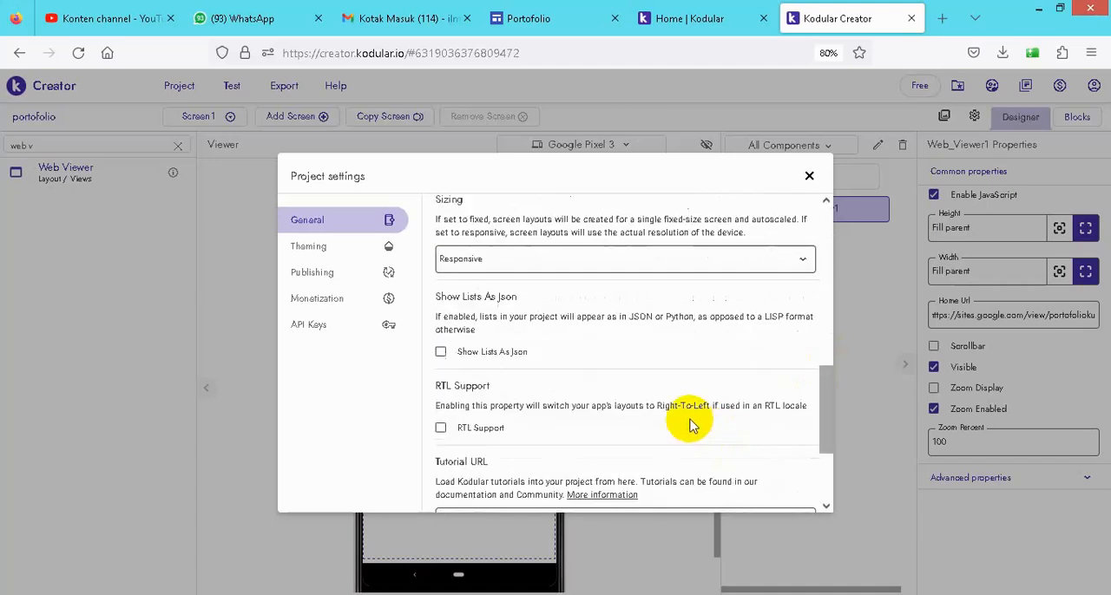
{"action": "scroll", "coordinate": [691, 423], "scroll_direction": "down", "scroll_amount": 3}
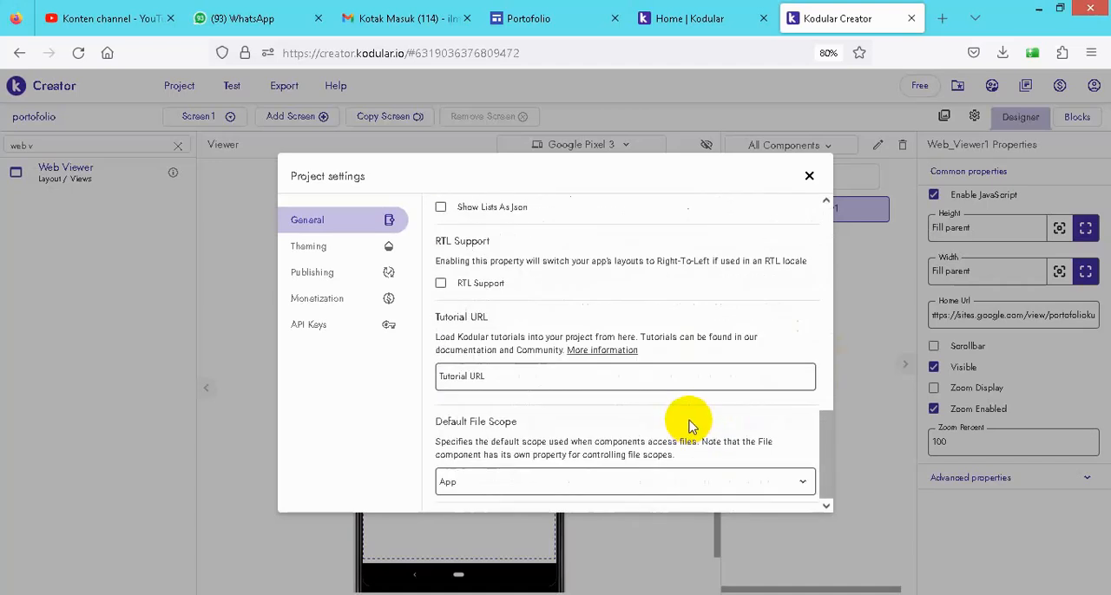
{"action": "left_click", "coordinate": [315, 252]}
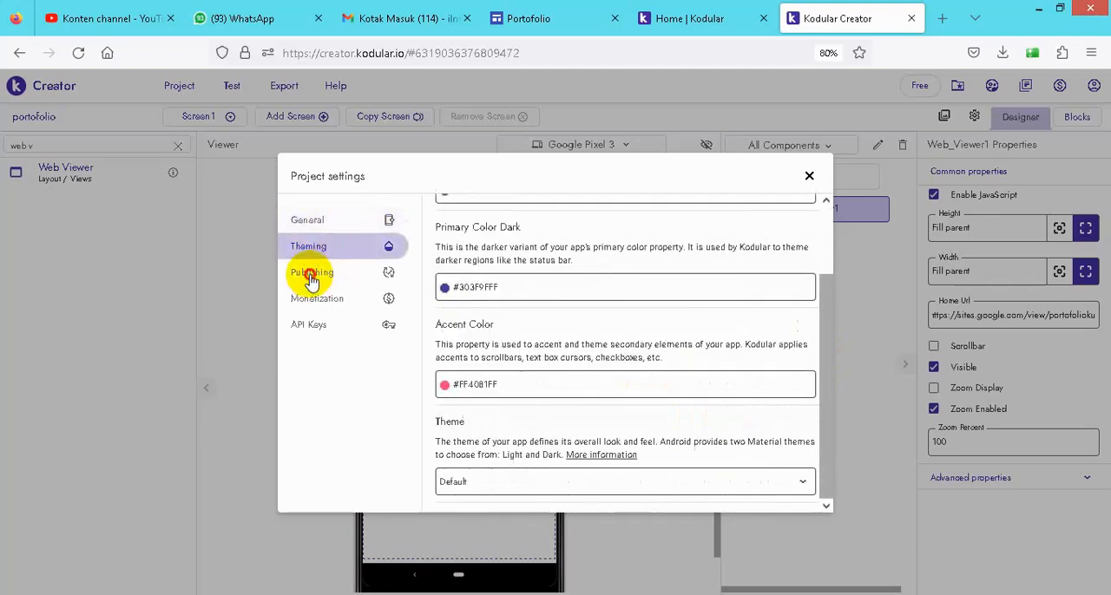
{"action": "left_click", "coordinate": [311, 278]}
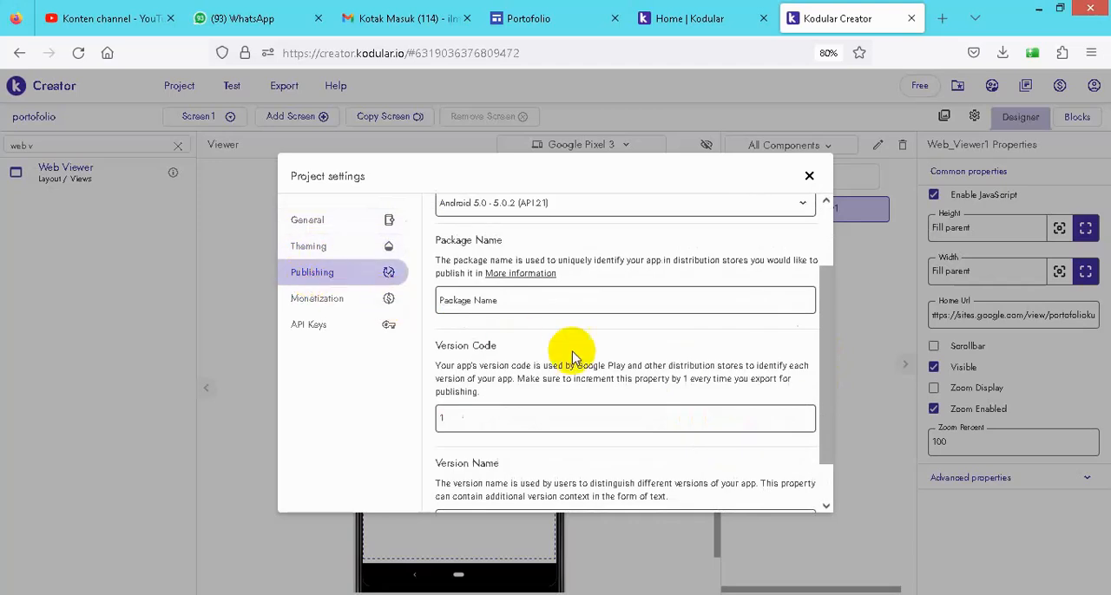
{"action": "scroll", "coordinate": [639, 361], "scroll_direction": "down", "scroll_amount": 1}
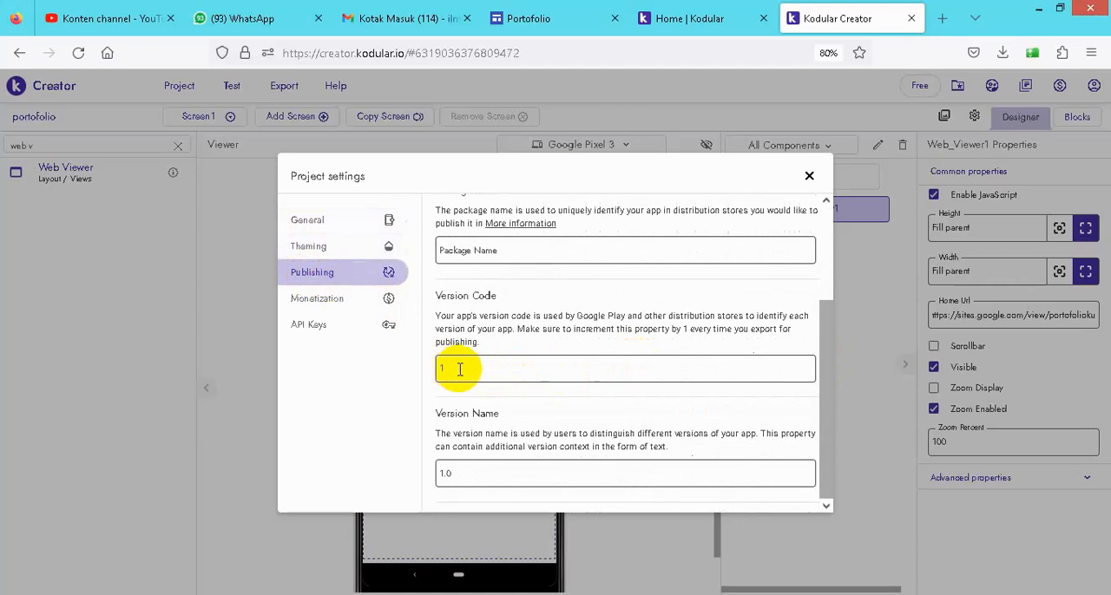
{"action": "left_click", "coordinate": [312, 309]}
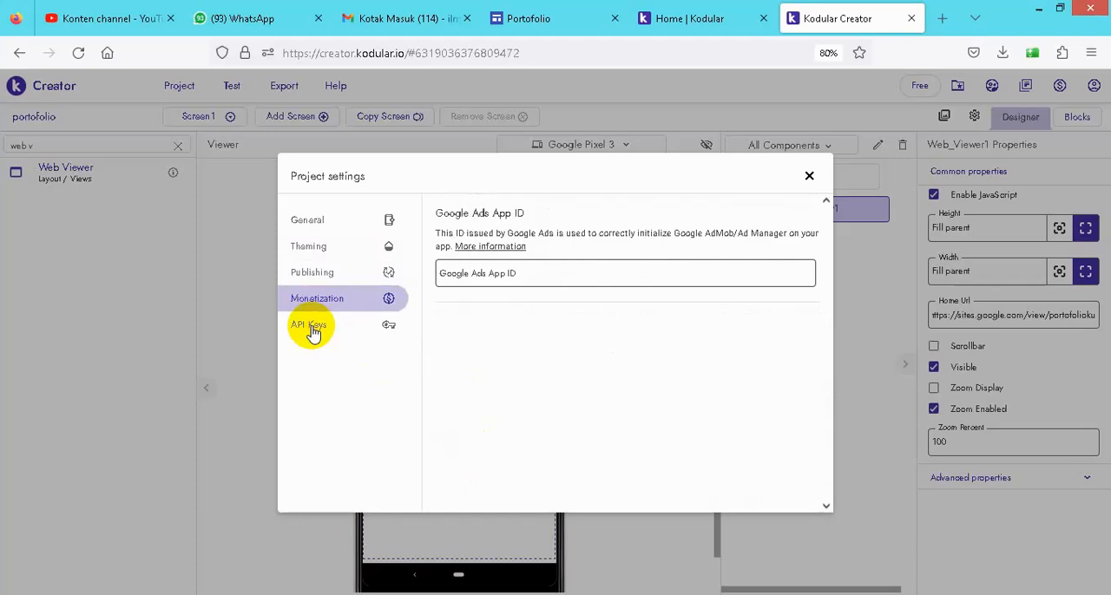
{"action": "left_click", "coordinate": [313, 330]}
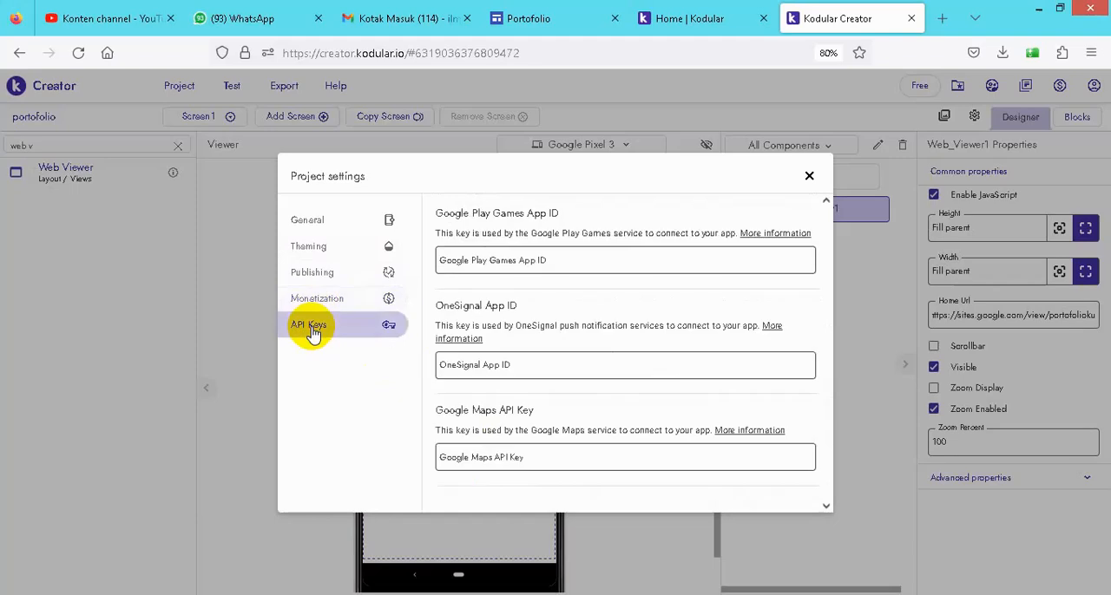
{"action": "left_click", "coordinate": [809, 176]}
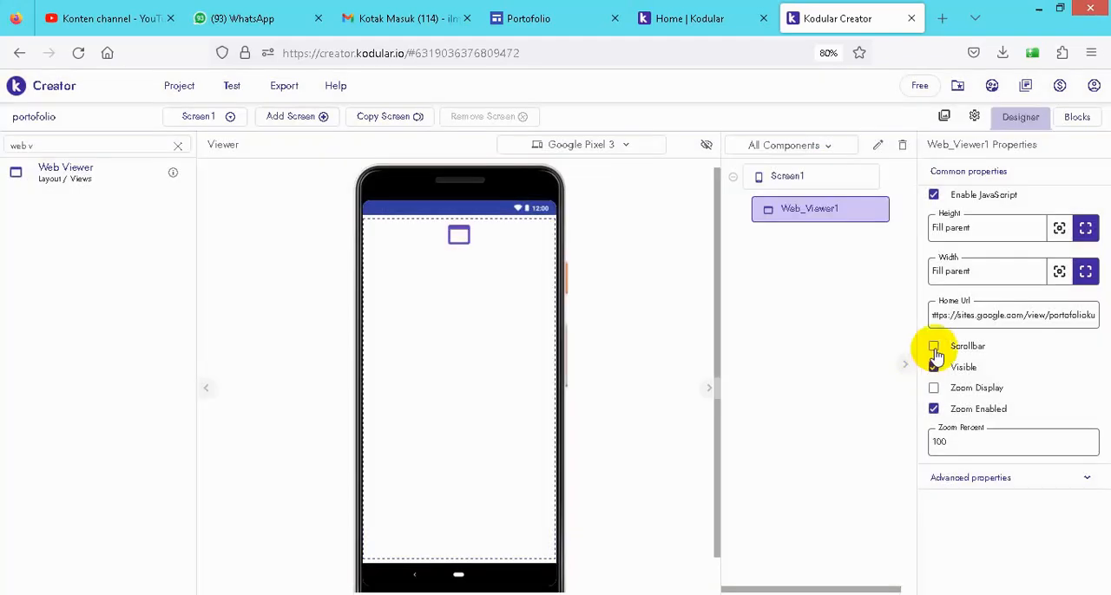
- Export the portofolio project as an Android App (.apk), retrying the export if the build server is busy
{"action": "left_click", "coordinate": [283, 85]}
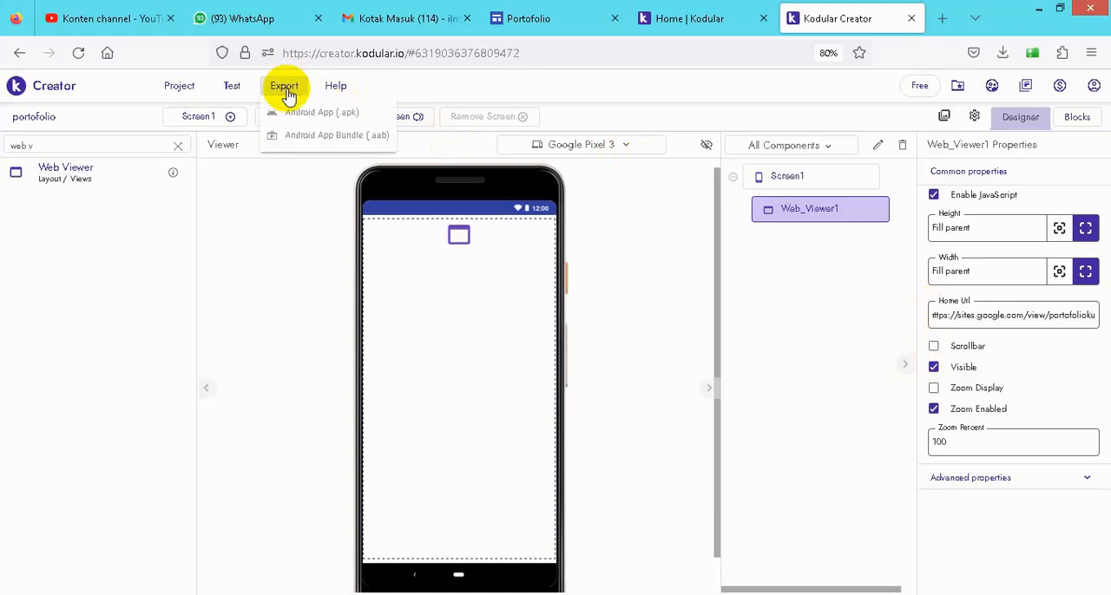
{"action": "left_click", "coordinate": [303, 112]}
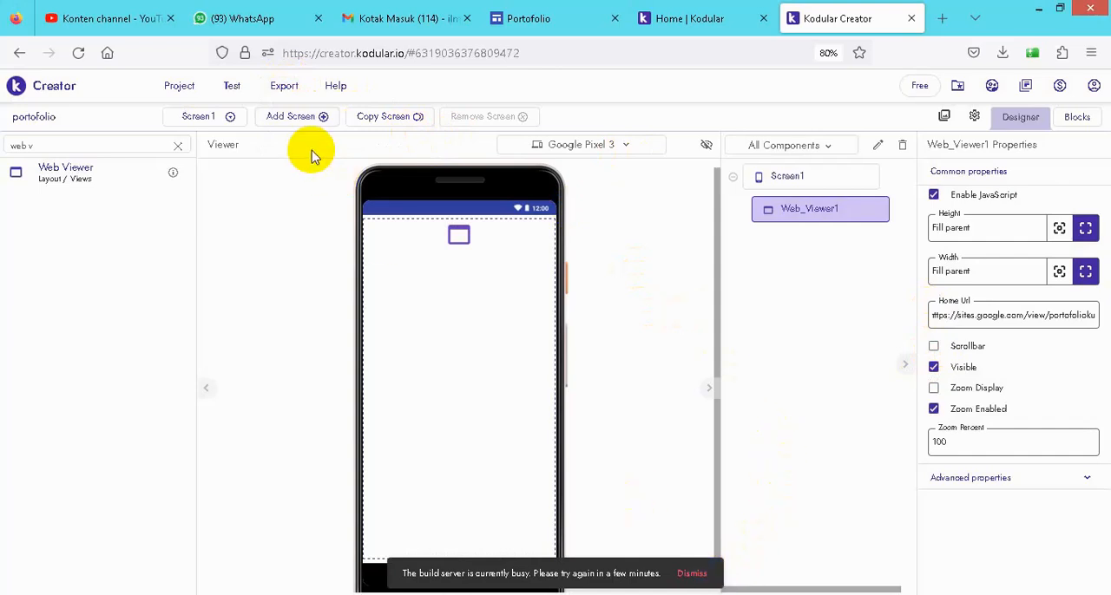
{"action": "left_click", "coordinate": [285, 87]}
{"action": "left_click", "coordinate": [321, 119]}
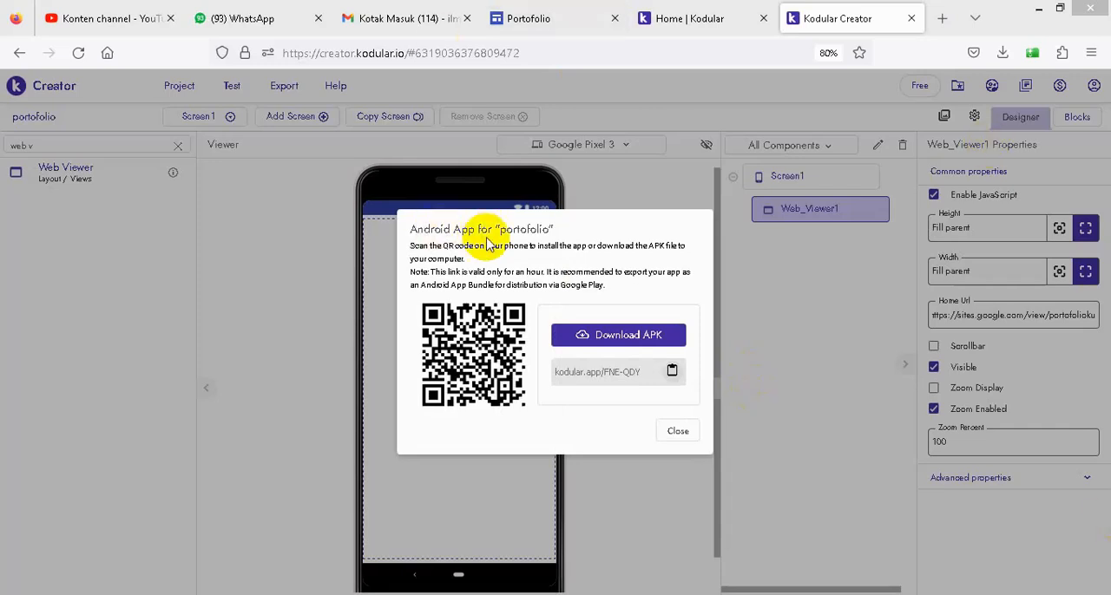
- Download the exported portofolio APK to the computer and dismiss the list of downloads
{"action": "left_click", "coordinate": [612, 336]}
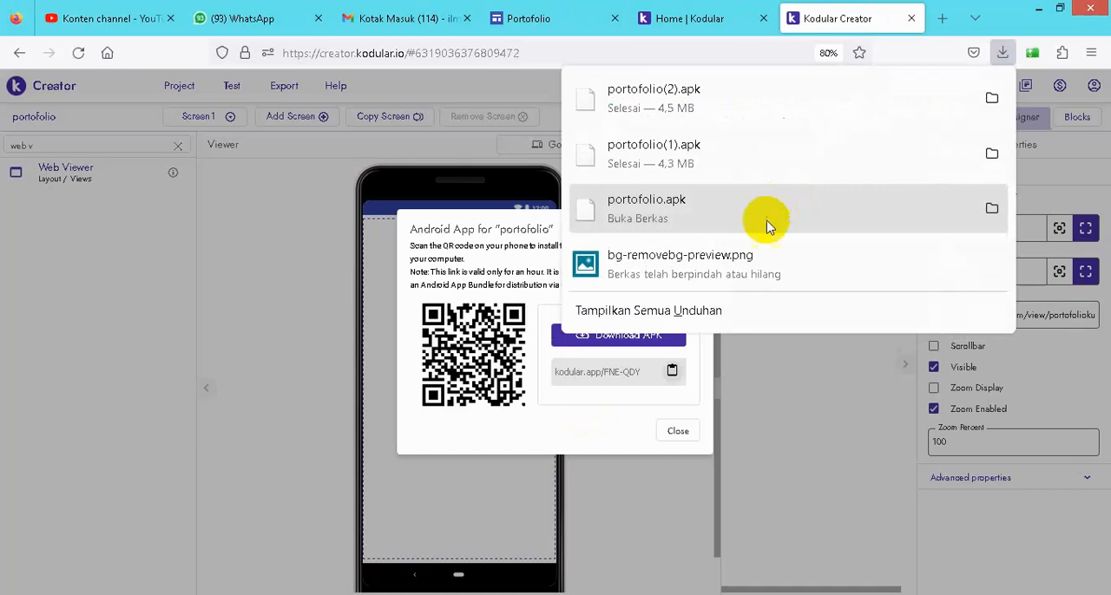
{"action": "key", "text": "Escape"}
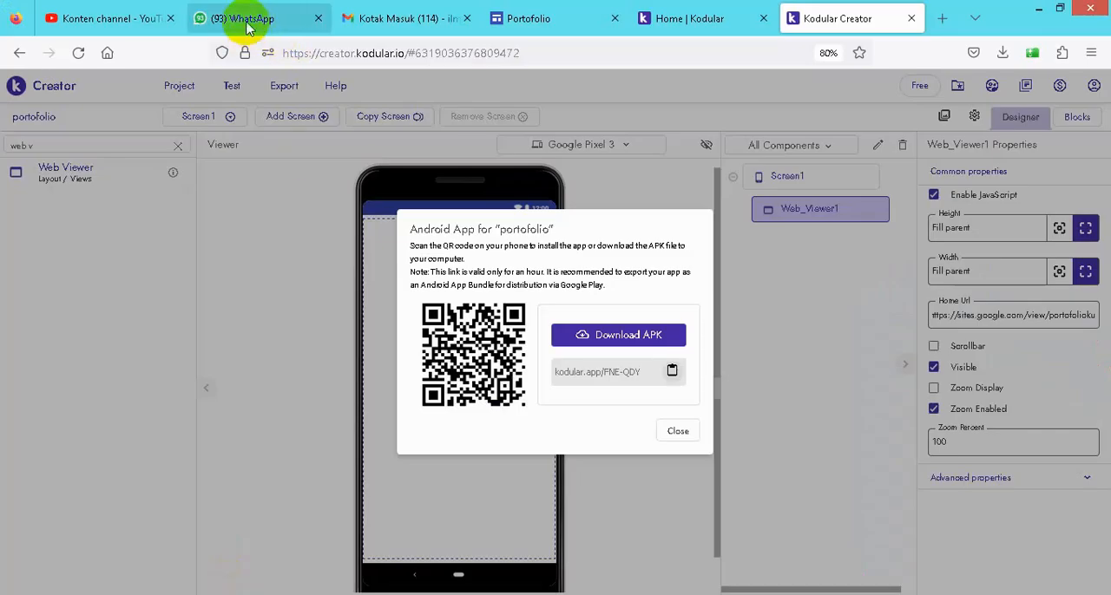
- Switch to WhatsApp Web and send portofolio(2).apk from the Downloads folder to the open contact's chat
{"action": "left_click", "coordinate": [251, 26]}
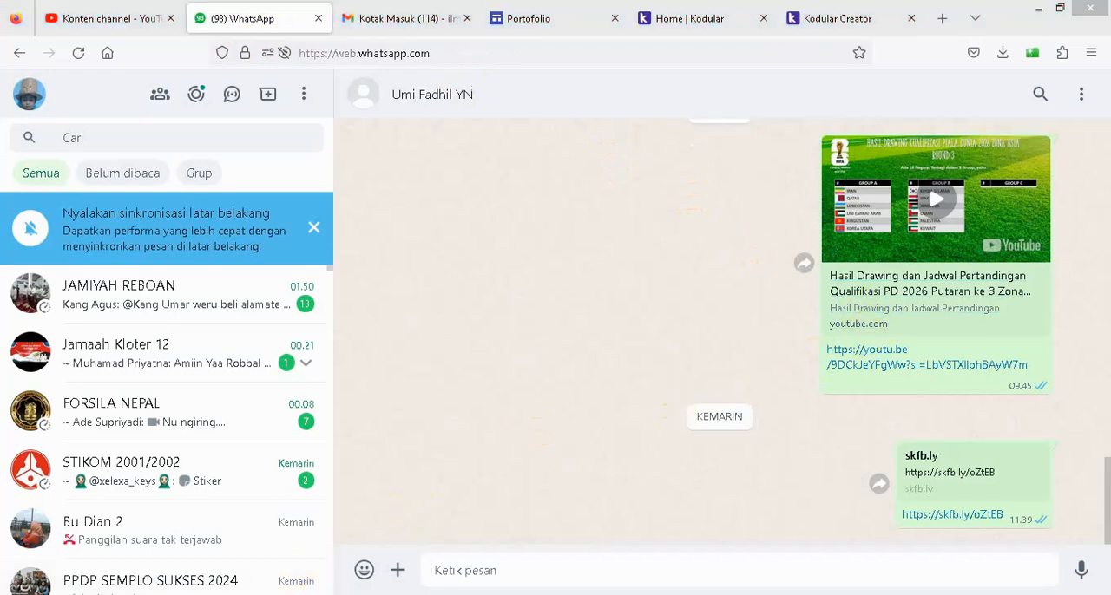
{"action": "left_click", "coordinate": [260, 529]}
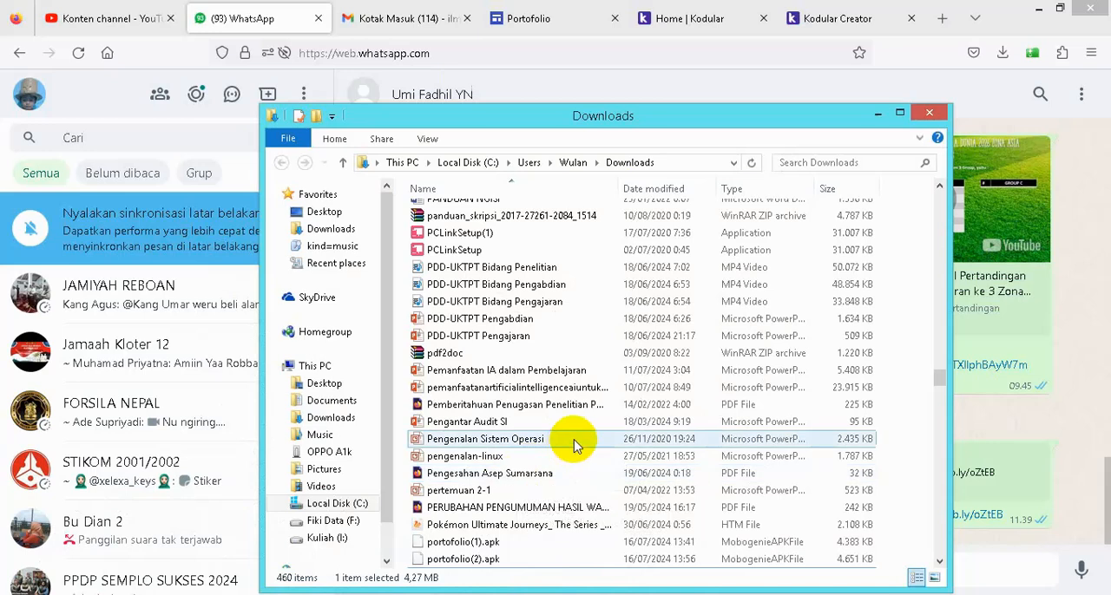
{"action": "scroll", "coordinate": [642, 455], "scroll_direction": "down", "scroll_amount": 4}
{"action": "scroll", "coordinate": [663, 466], "scroll_direction": "down", "scroll_amount": 5}
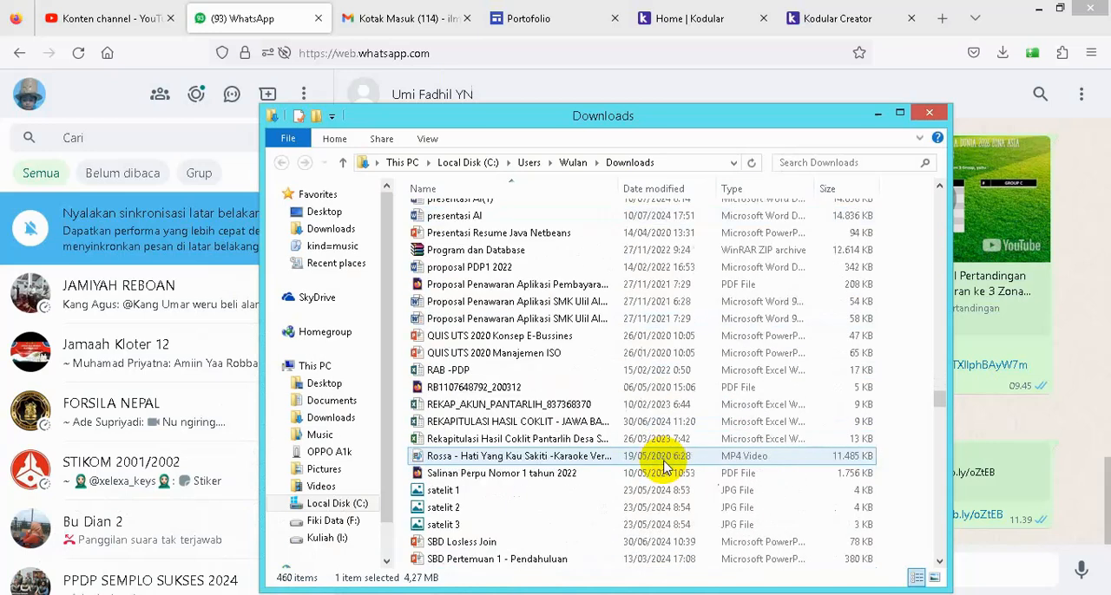
{"action": "mouse_move", "coordinate": [937, 402]}
{"action": "left_mouse_down"}
{"action": "mouse_move", "coordinate": [944, 559]}
{"action": "mouse_move", "coordinate": [939, 393]}
{"action": "left_mouse_up"}
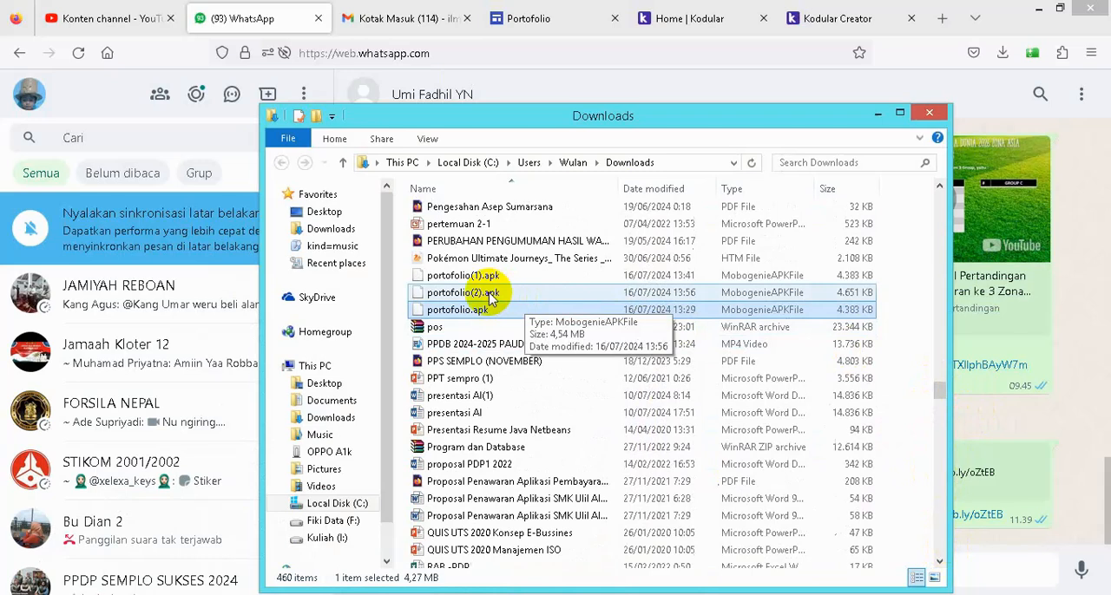
{"action": "left_click_drag", "start_coordinate": [476, 297], "coordinate": [1009, 503]}
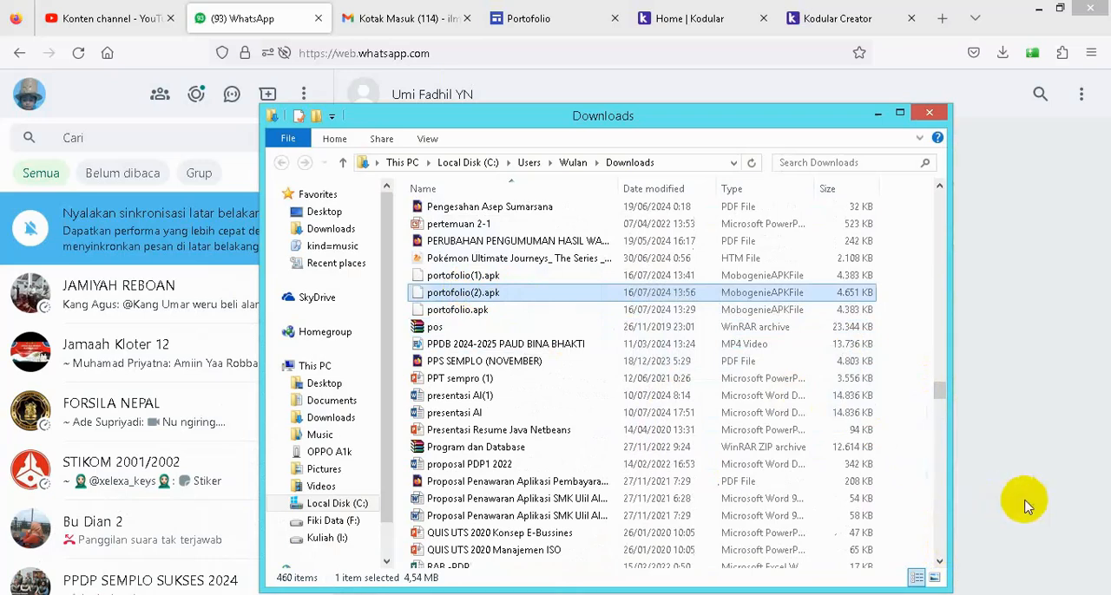
{"action": "left_click", "coordinate": [878, 114]}
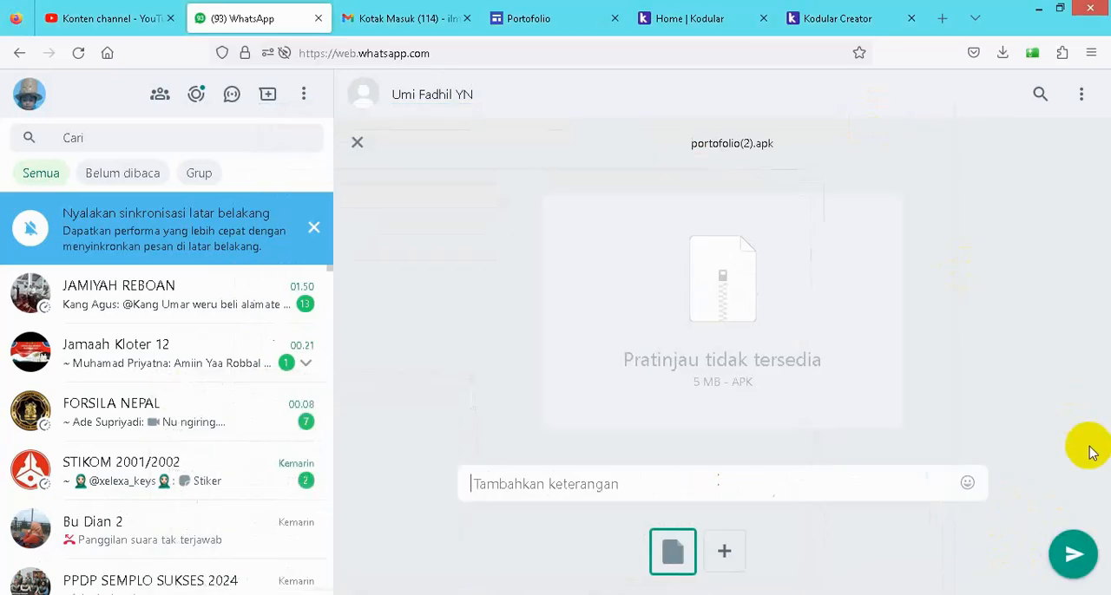
{"action": "left_click", "coordinate": [1072, 552]}
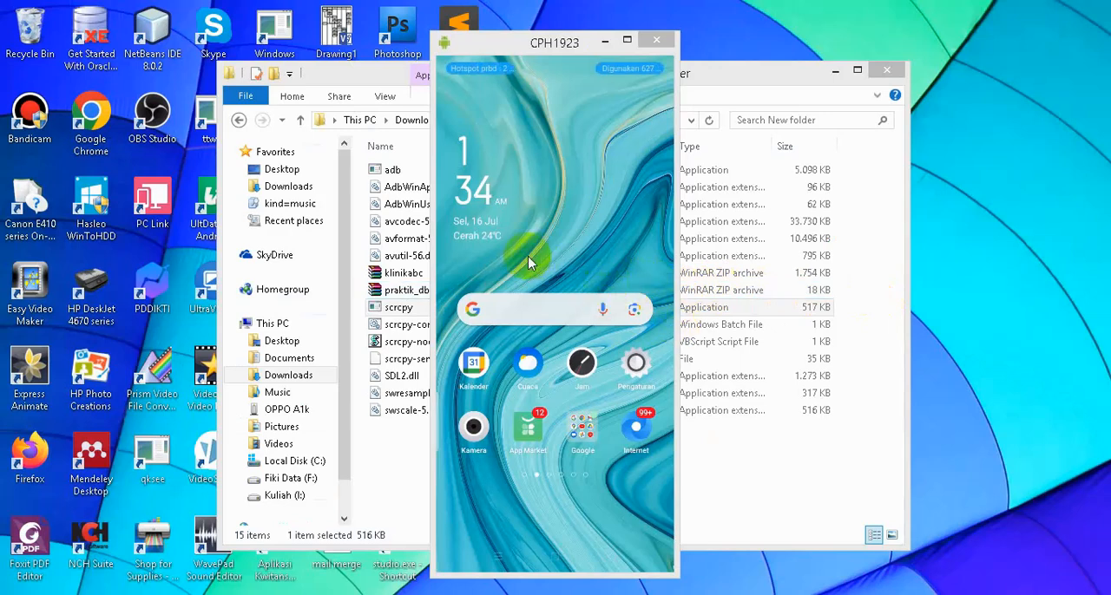
- On the mirrored CPH1923 phone, go to the home page with WhatsApp, check the APK upload in WhatsApp Web, and return to the phone mirror
{"action": "scroll", "coordinate": [531, 262], "scroll_direction": "down", "scroll_amount": 1}
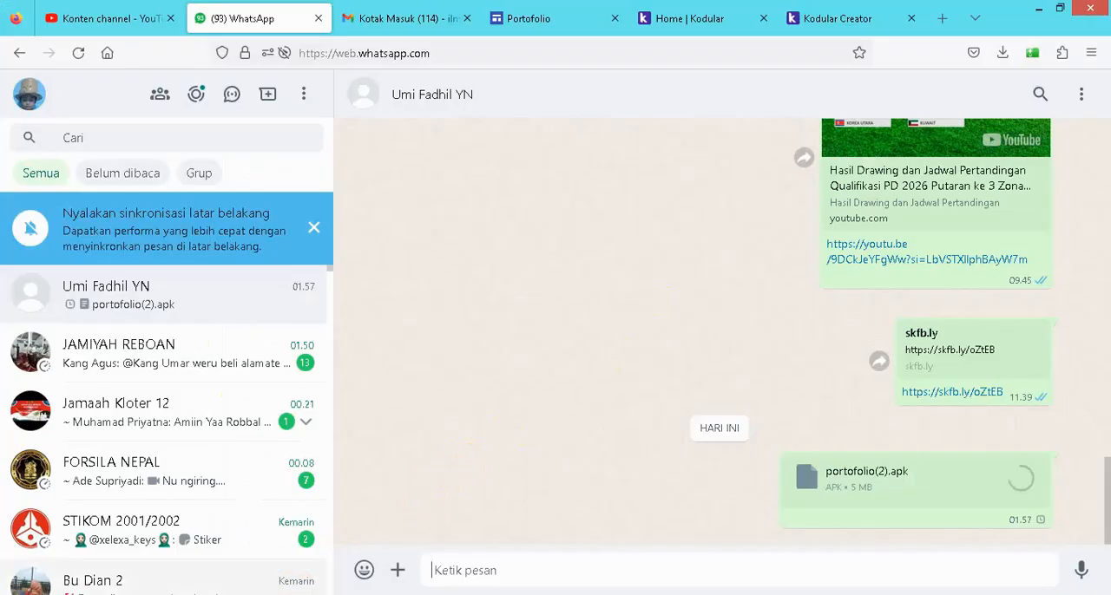
{"action": "mouse_move", "coordinate": [269, 591]}
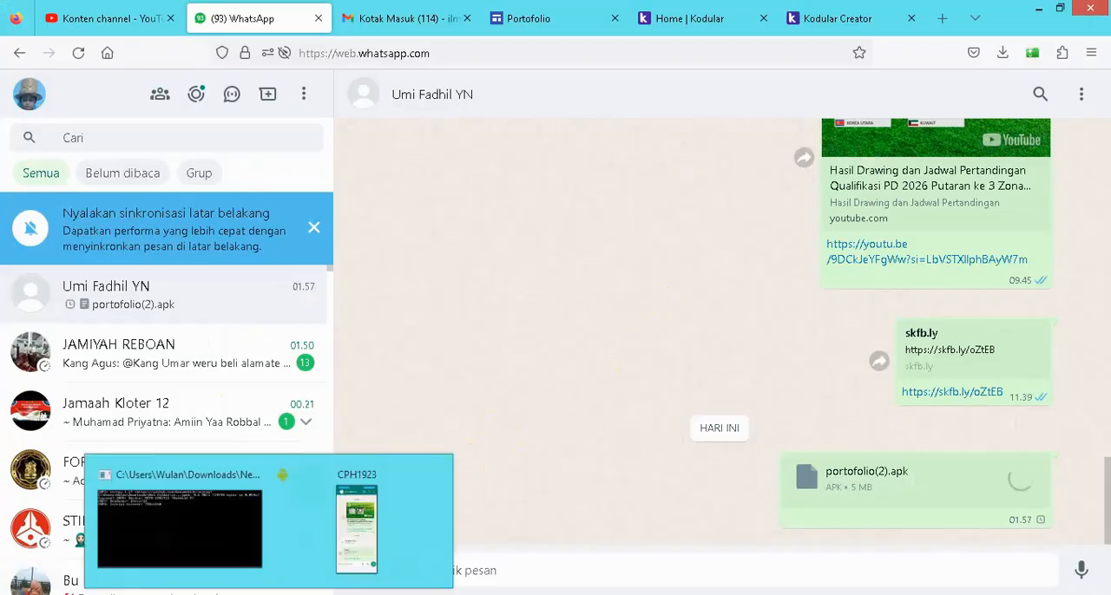
{"action": "left_click", "coordinate": [357, 529]}
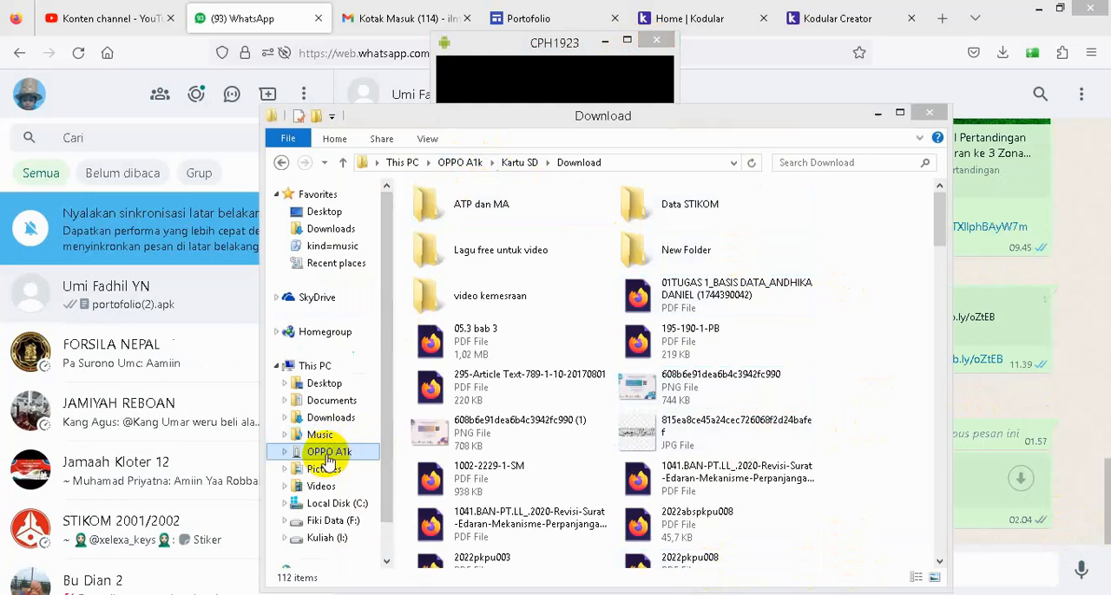
- Paste portofolio(2).apk into the Download folder on the OPPO A1k's SD card and locate the copied file
{"action": "right_click", "coordinate": [883, 434]}
{"action": "left_click", "coordinate": [918, 515]}
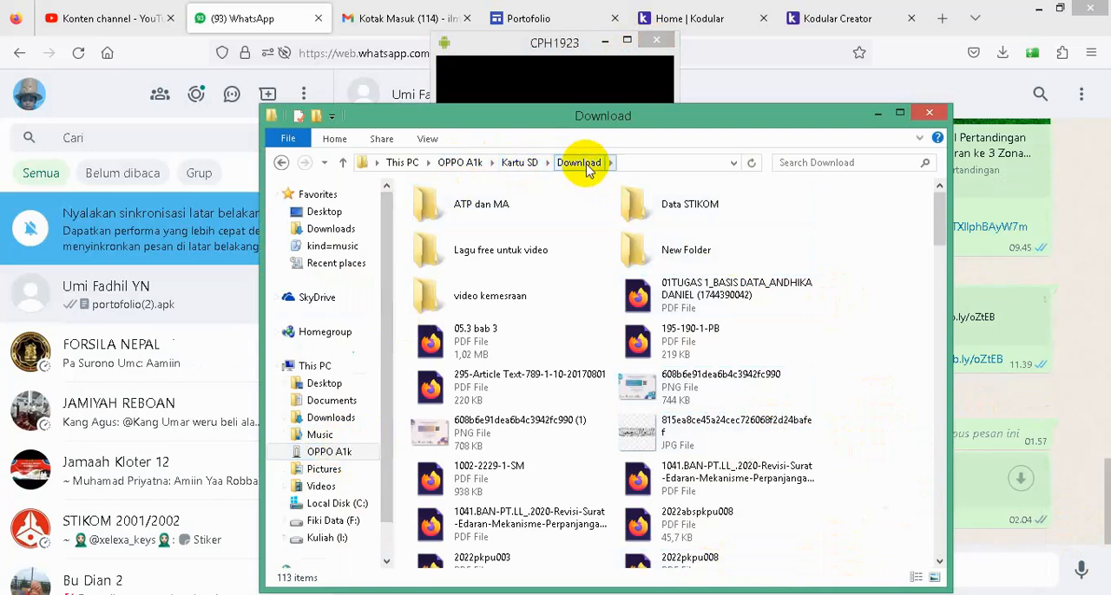
{"action": "scroll", "coordinate": [855, 402], "scroll_direction": "down", "scroll_amount": 5}
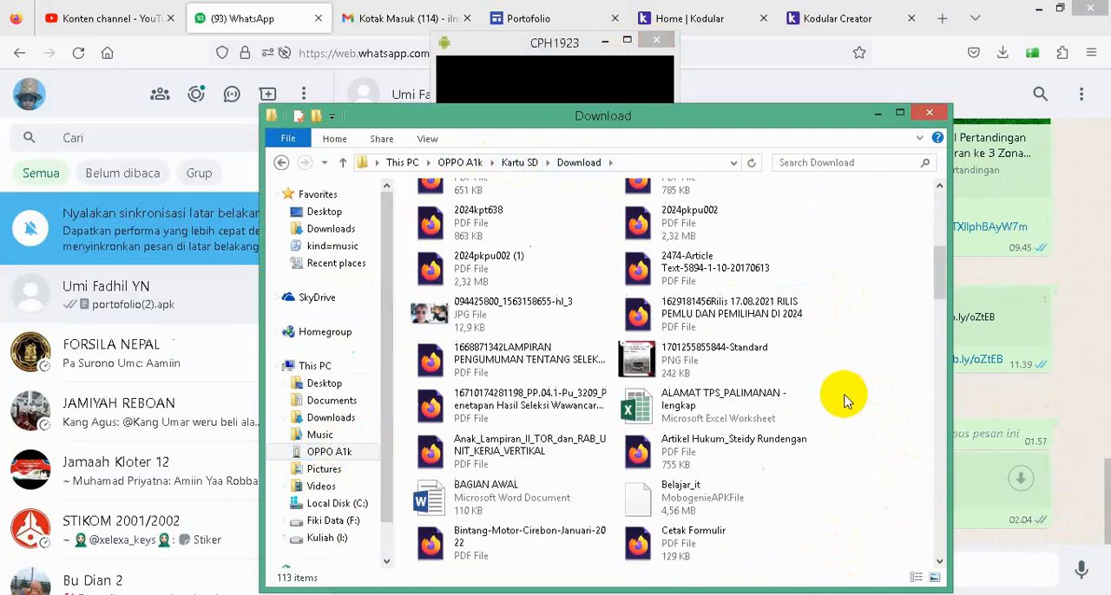
{"action": "scroll", "coordinate": [846, 400], "scroll_direction": "down", "scroll_amount": 15}
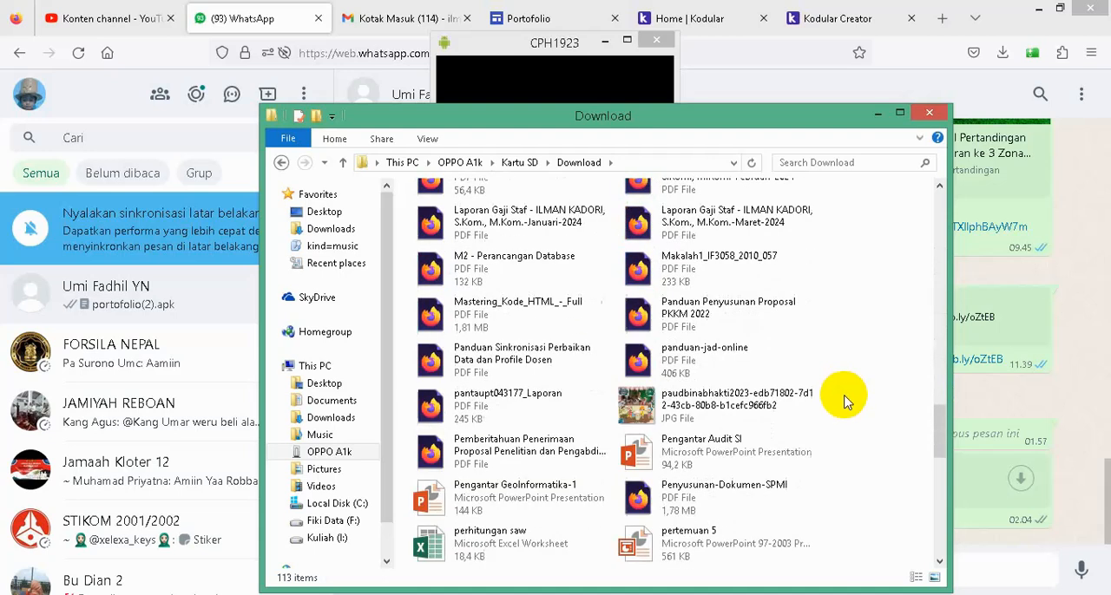
{"action": "scroll", "coordinate": [846, 403], "scroll_direction": "down", "scroll_amount": 5}
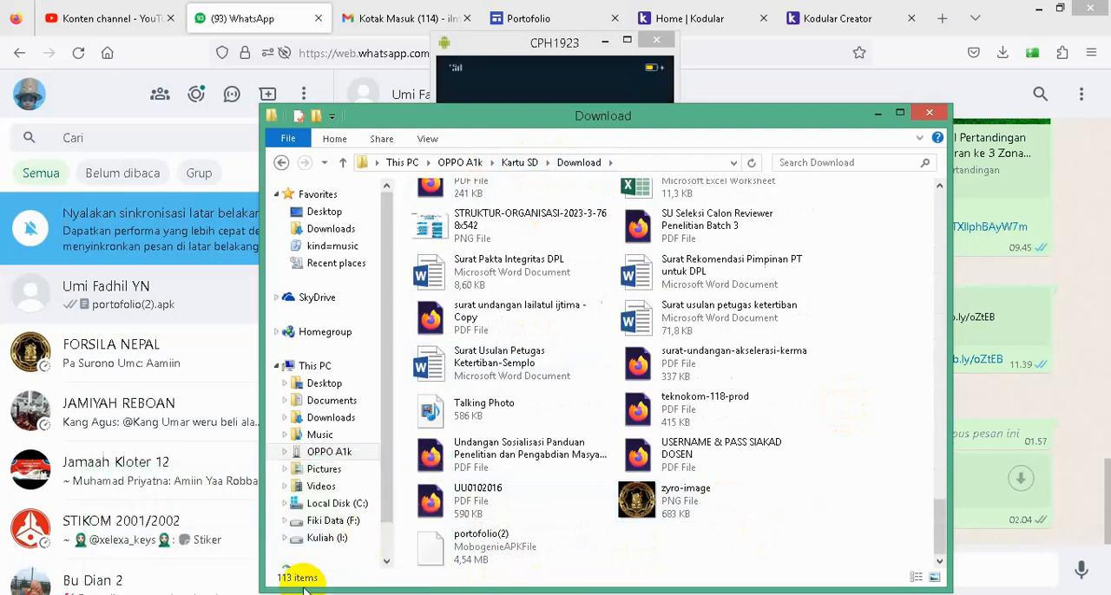
- Bring up the CPH1923 phone mirror and view the portfolio app's Minggu 1 page
{"action": "left_click", "coordinate": [270, 594]}
{"action": "left_click", "coordinate": [361, 550]}
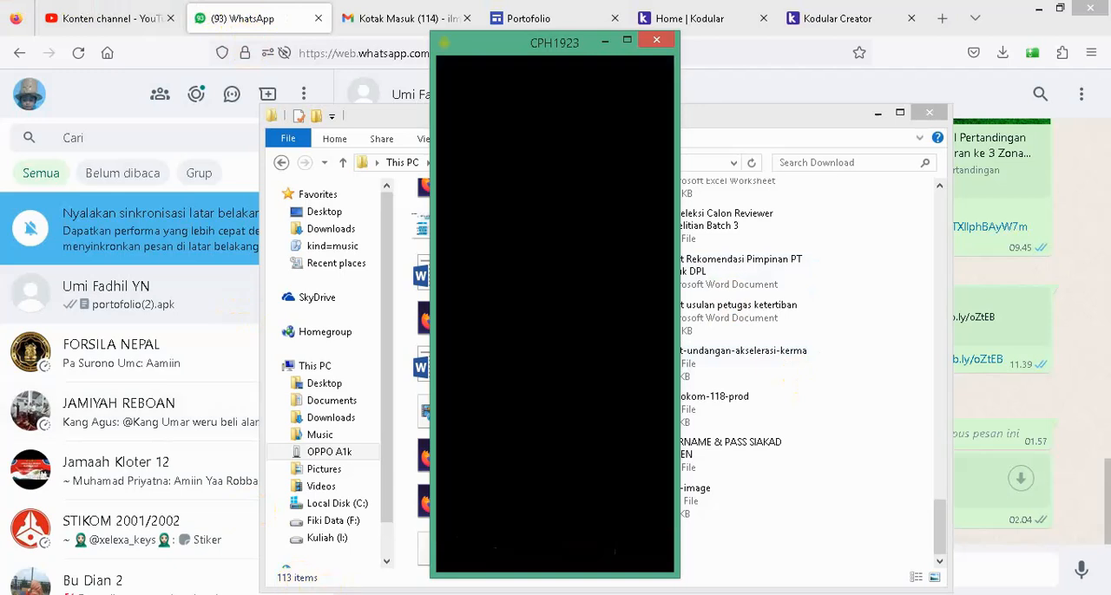
{"action": "left_click", "coordinate": [659, 434]}
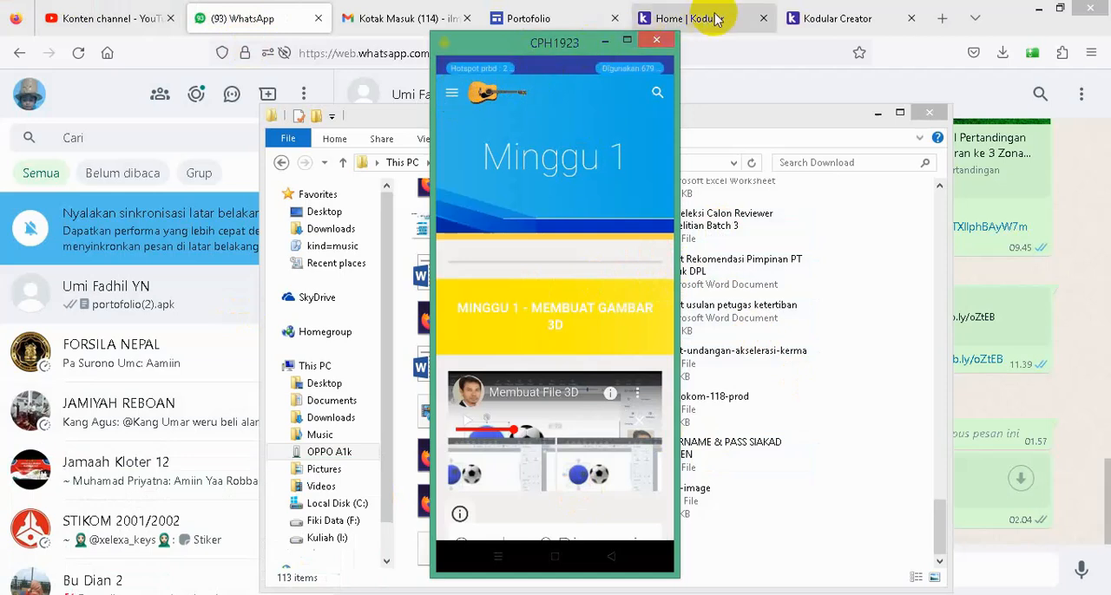
- Switch to the Portofolio site in the Google Sites editor and view its Beranda page
{"action": "left_click", "coordinate": [538, 24]}
{"action": "left_click", "coordinate": [539, 26]}
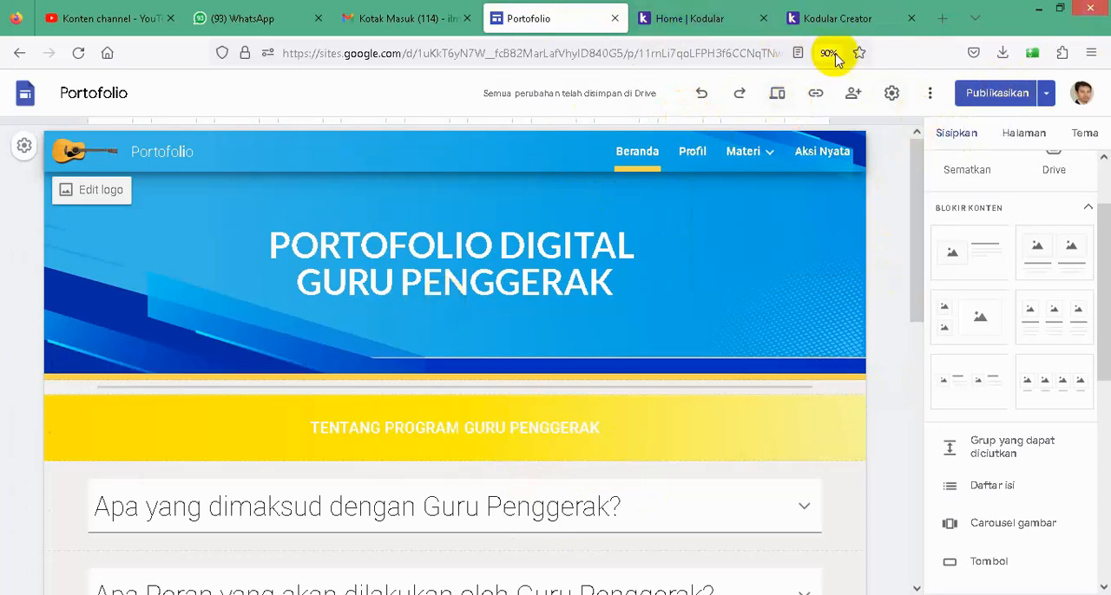
{"action": "left_click", "coordinate": [705, 288]}
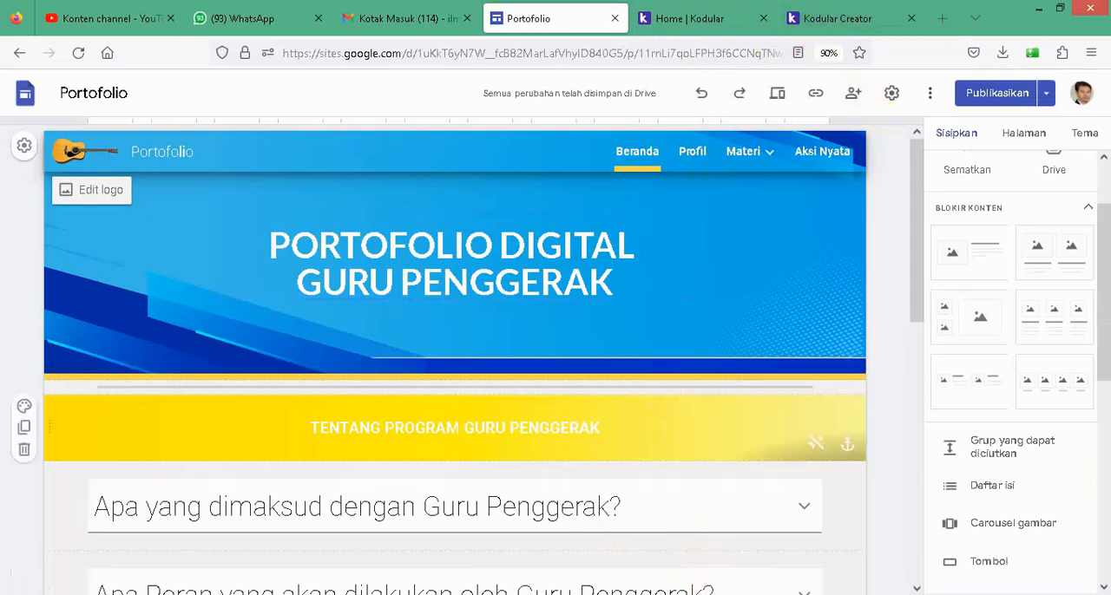
- Bring back the CPH1923 phone mirror, wake the phone, and view the Gambar 3 Dimensi section in the portfolio app
{"action": "mouse_move", "coordinate": [317, 575]}
{"action": "left_click", "coordinate": [354, 543]}
{"action": "right_click", "coordinate": [607, 531]}
{"action": "left_click", "coordinate": [608, 76]}
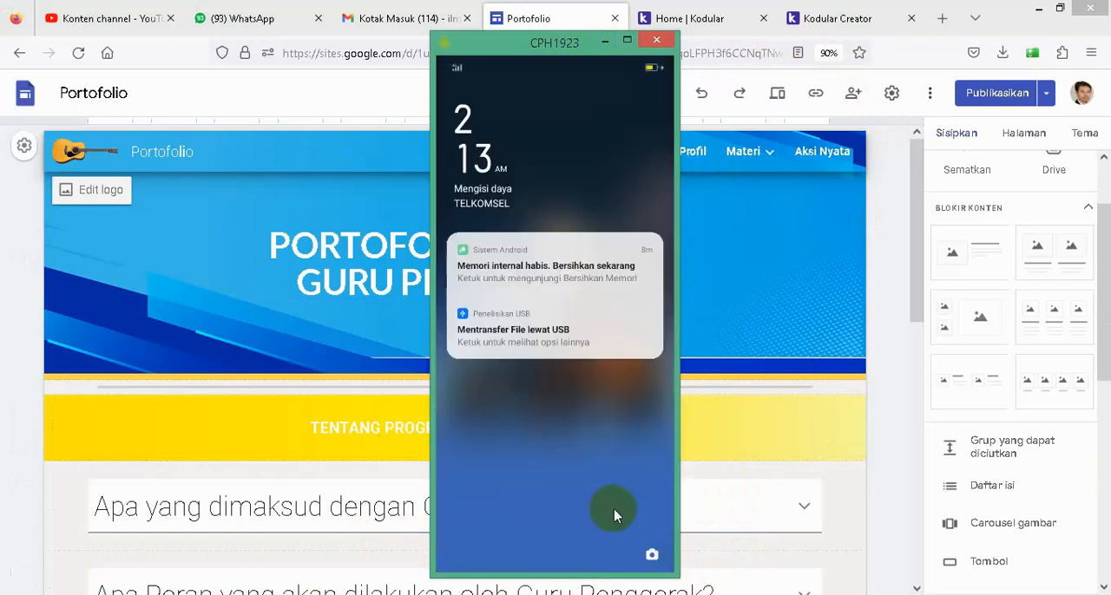
{"action": "left_click", "coordinate": [615, 516]}
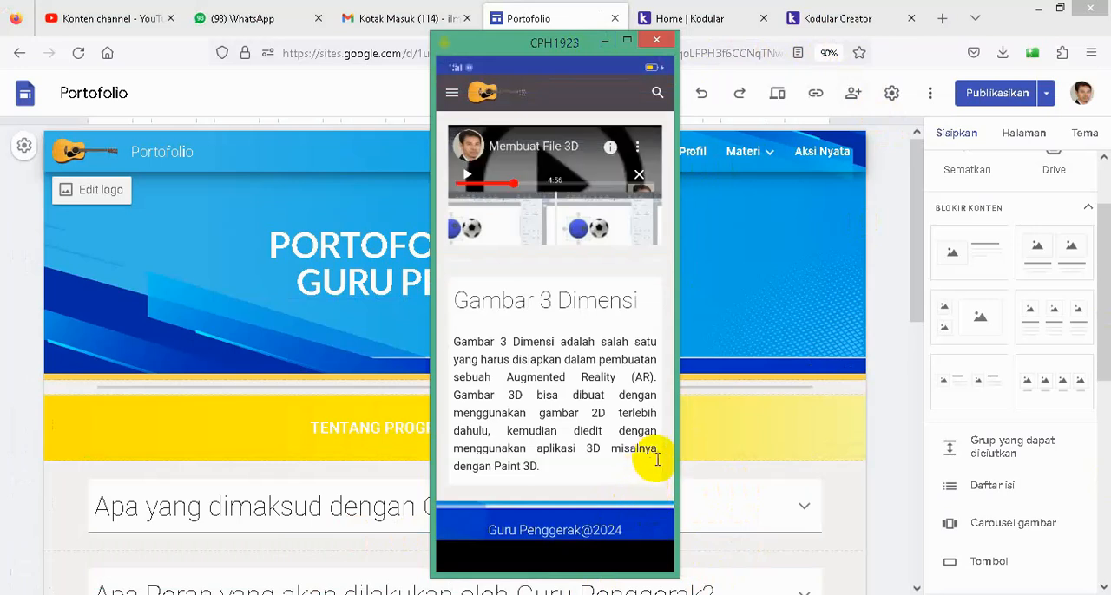